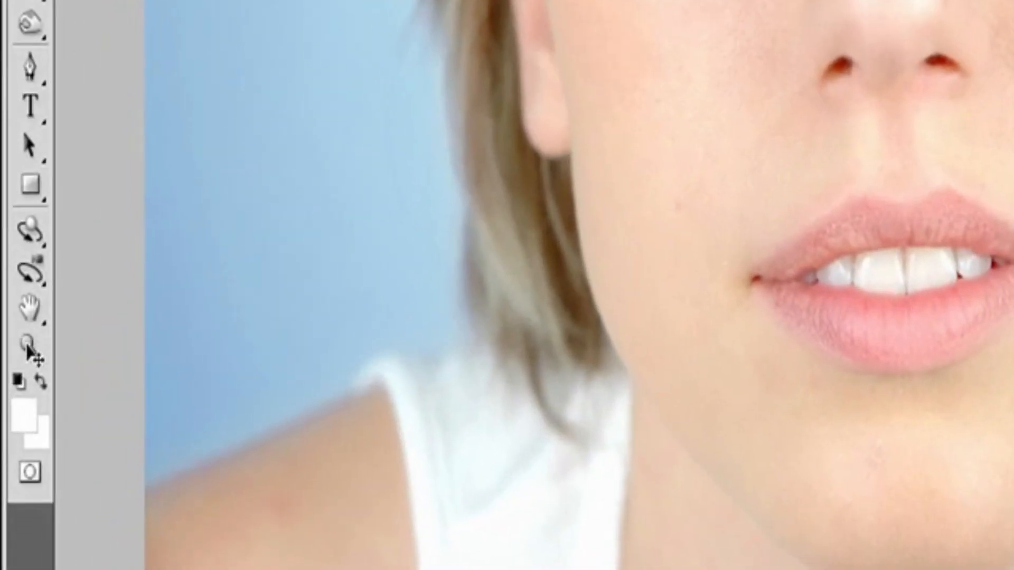
Step: Zoom in on the outer corner of the glasses frame to 200% and zoom back out to 66.7%
{"action": "left_click", "coordinate": [28, 345]}
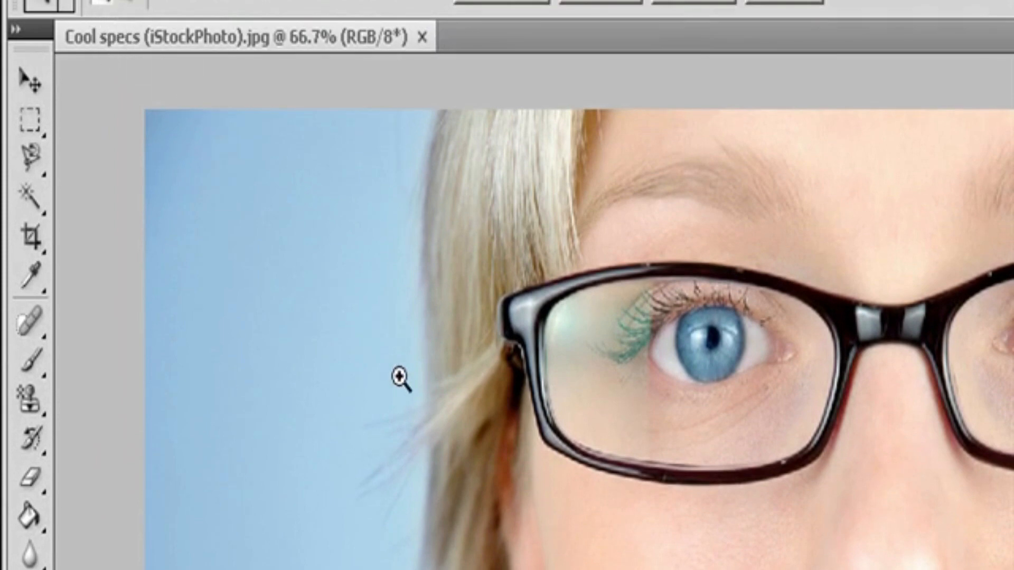
{"action": "left_click", "coordinate": [521, 483]}
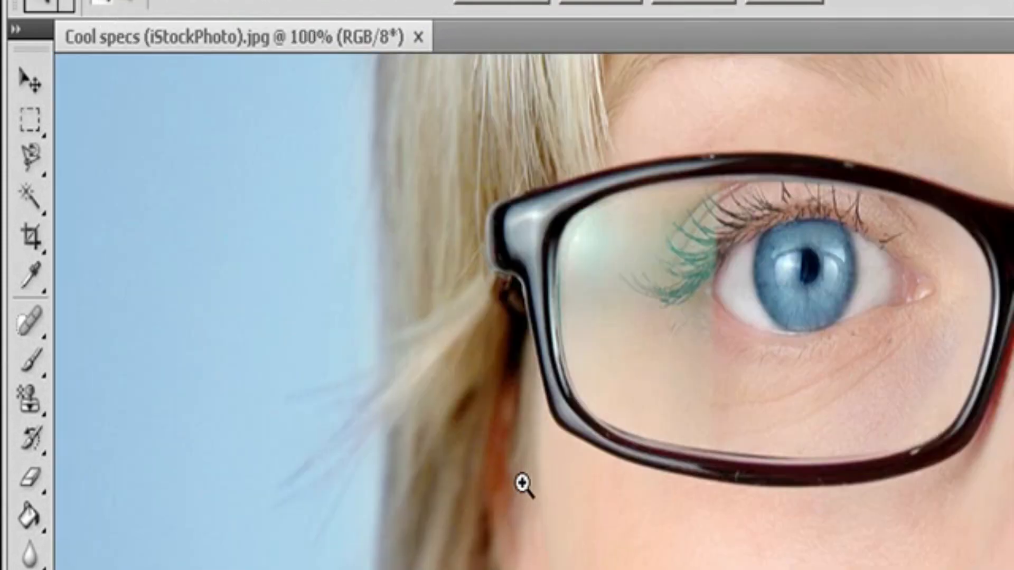
{"action": "left_click", "coordinate": [523, 485]}
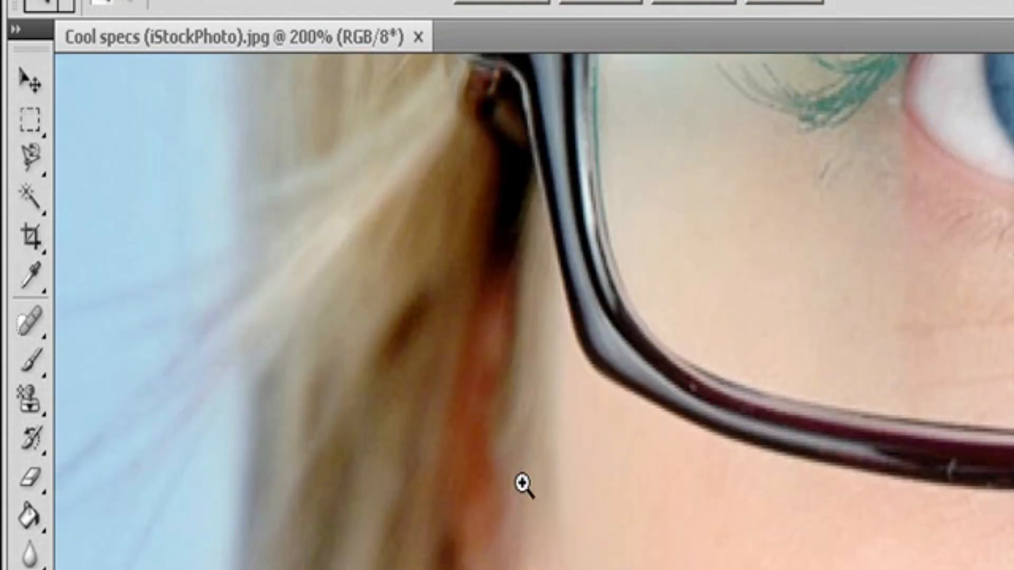
{"action": "left_click", "coordinate": [135, 8]}
{"action": "left_click", "coordinate": [627, 482]}
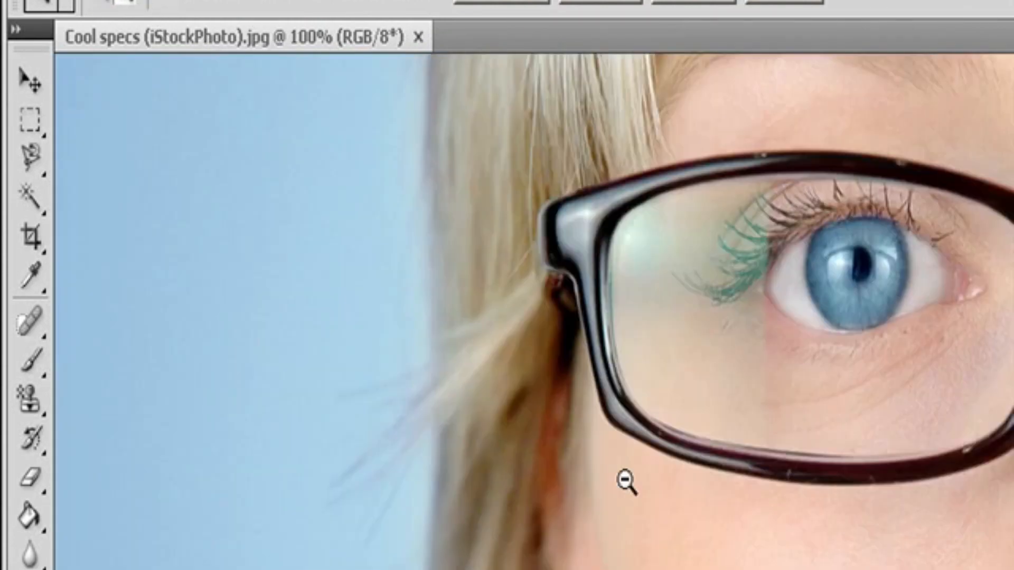
{"action": "left_click", "coordinate": [627, 481]}
{"action": "key", "text": "v"}
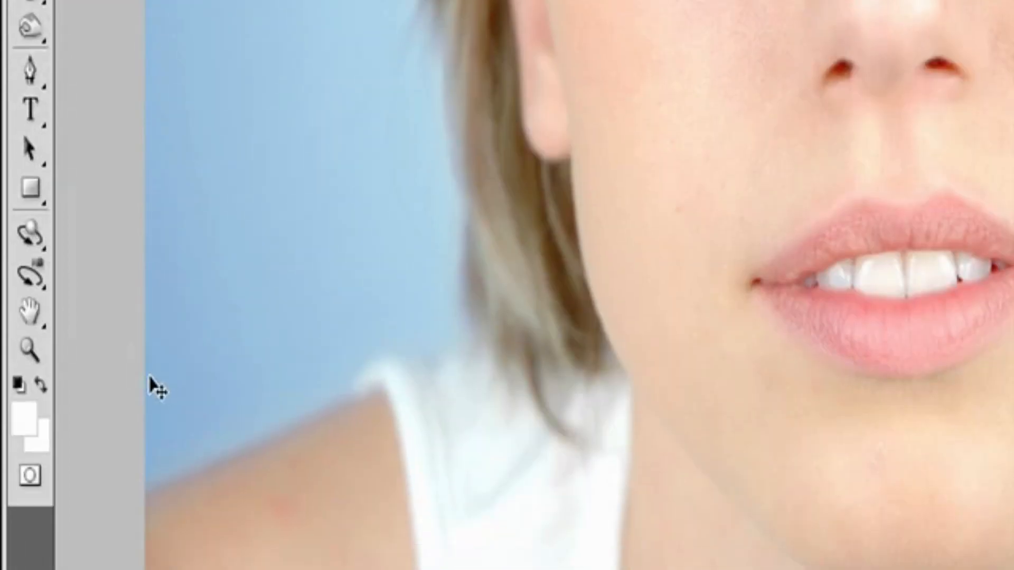
Step: Magnify the blue eye behind the lens to 200% and return the magnification to 66.7%
{"action": "left_click", "coordinate": [30, 350]}
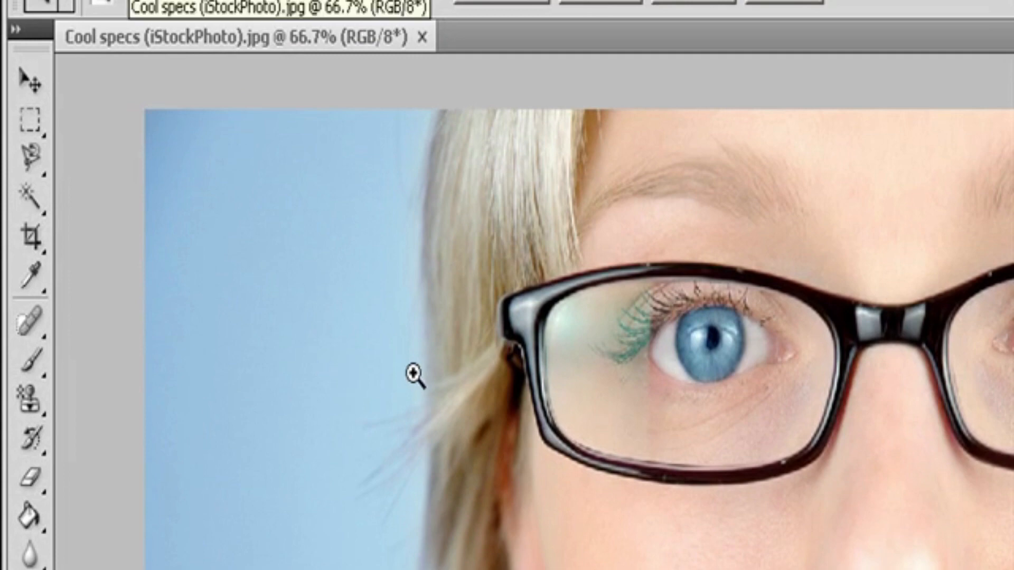
{"action": "left_click", "coordinate": [716, 361]}
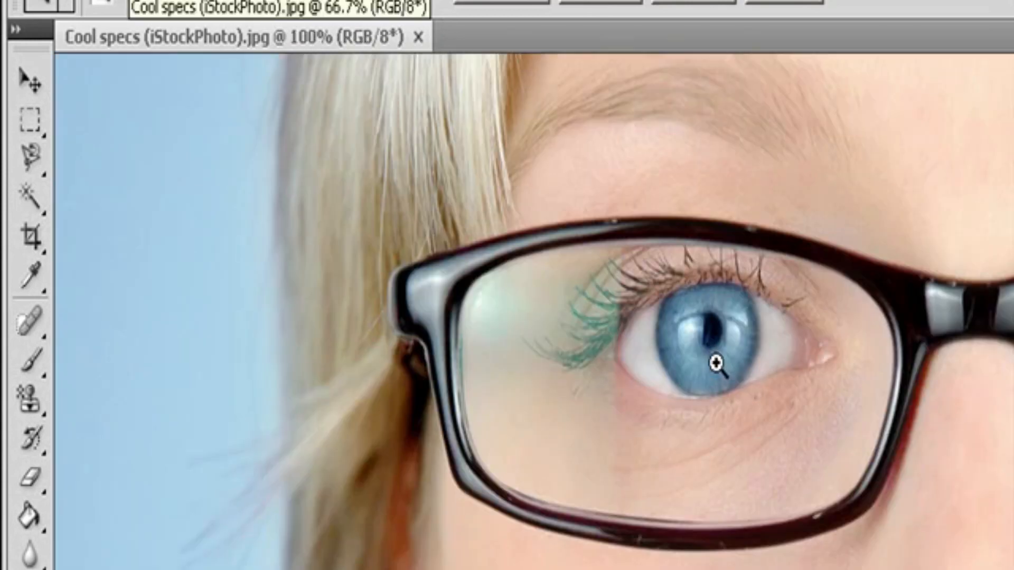
{"action": "left_click", "coordinate": [716, 363]}
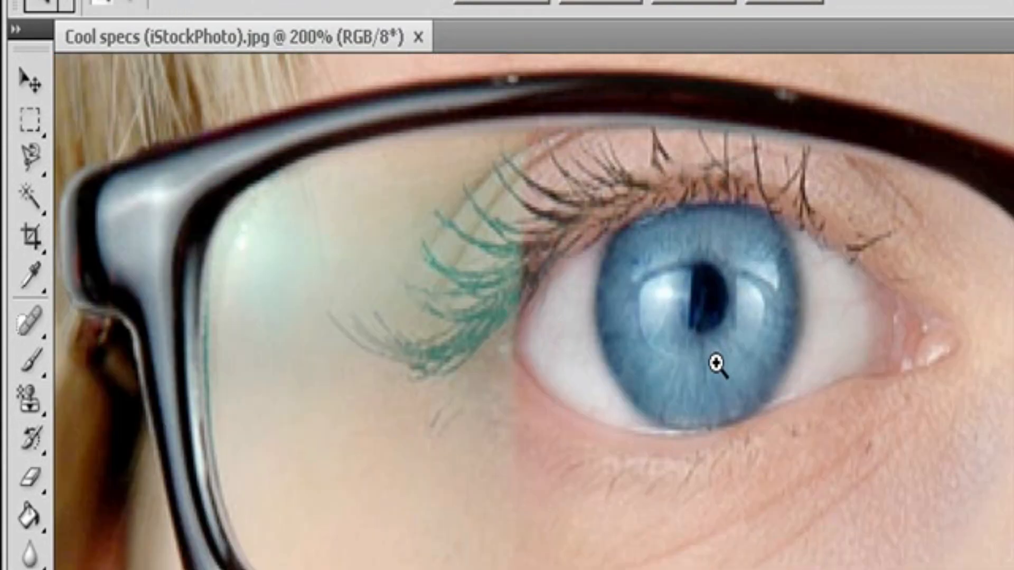
{"action": "key", "text": "alt"}
{"action": "left_click", "coordinate": [716, 364], "text": "alt"}
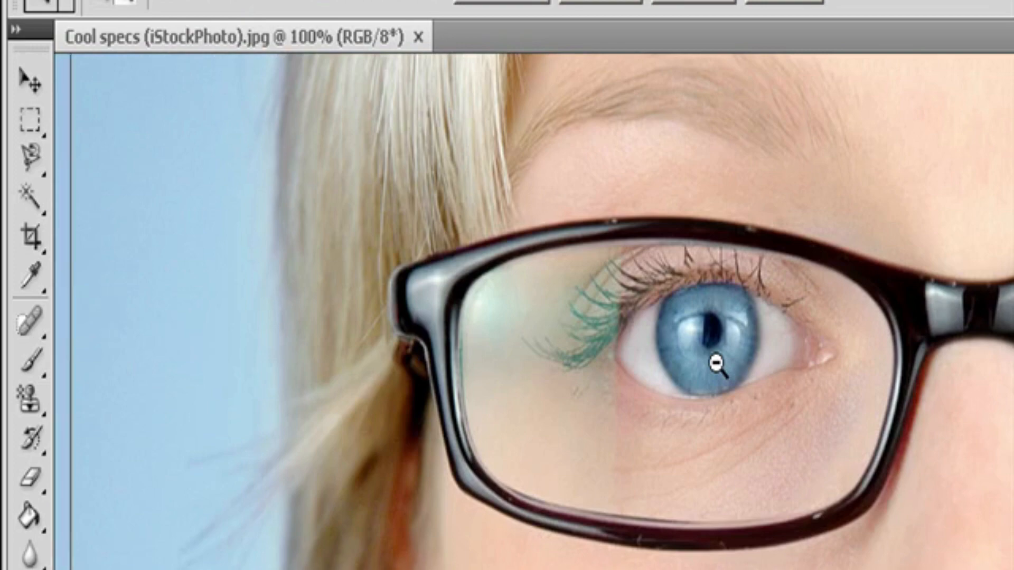
{"action": "left_click", "coordinate": [716, 363], "text": "alt"}
{"action": "key", "text": "v"}
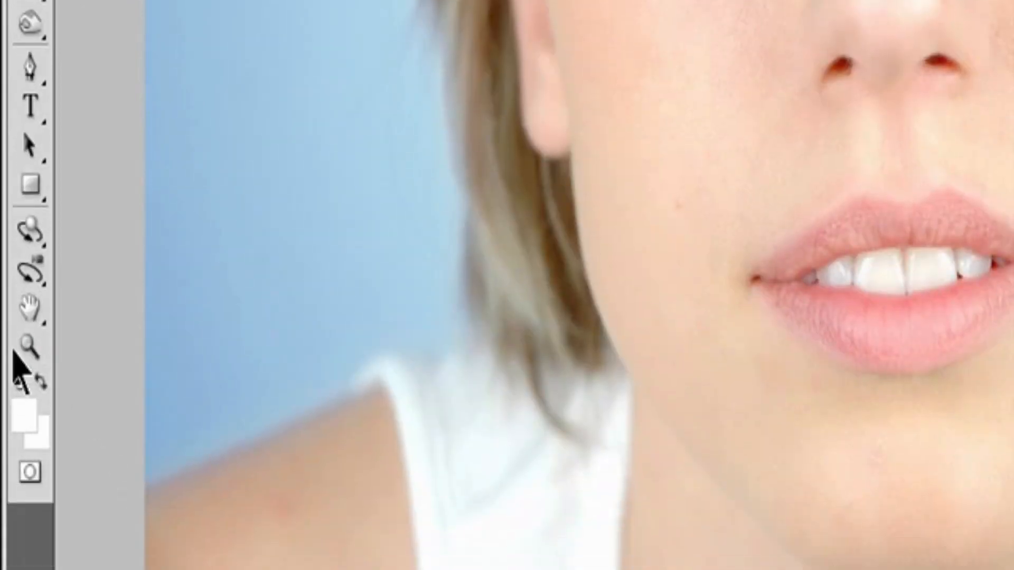
Step: Zoom gradually in and out around the cheek beside the mouth with the Zoom tool
{"action": "left_click", "coordinate": [36, 335]}
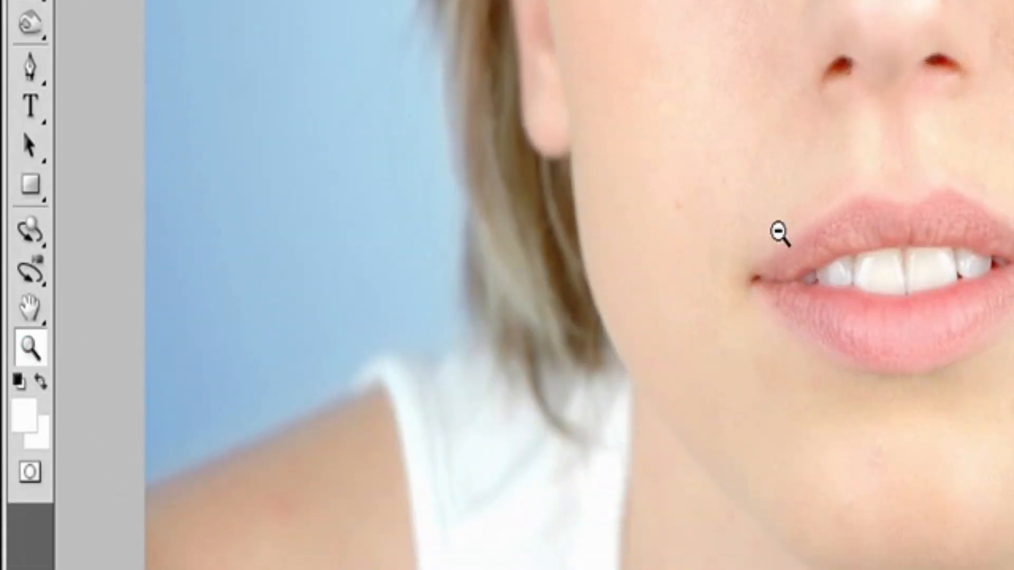
{"action": "scroll", "coordinate": [779, 232], "scroll_direction": "up", "scroll_amount": 3}
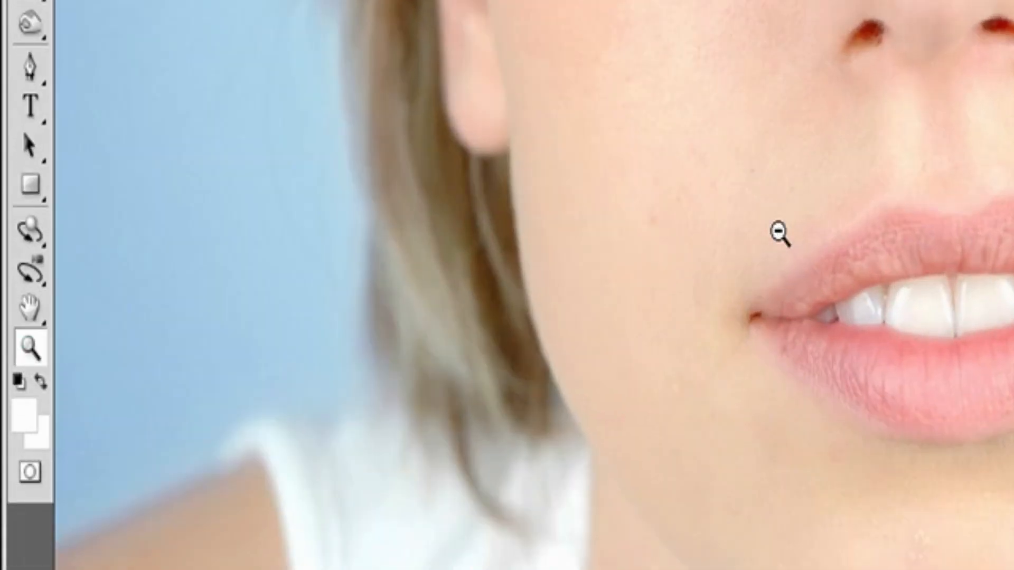
{"action": "scroll", "coordinate": [779, 232], "scroll_direction": "up", "scroll_amount": 2}
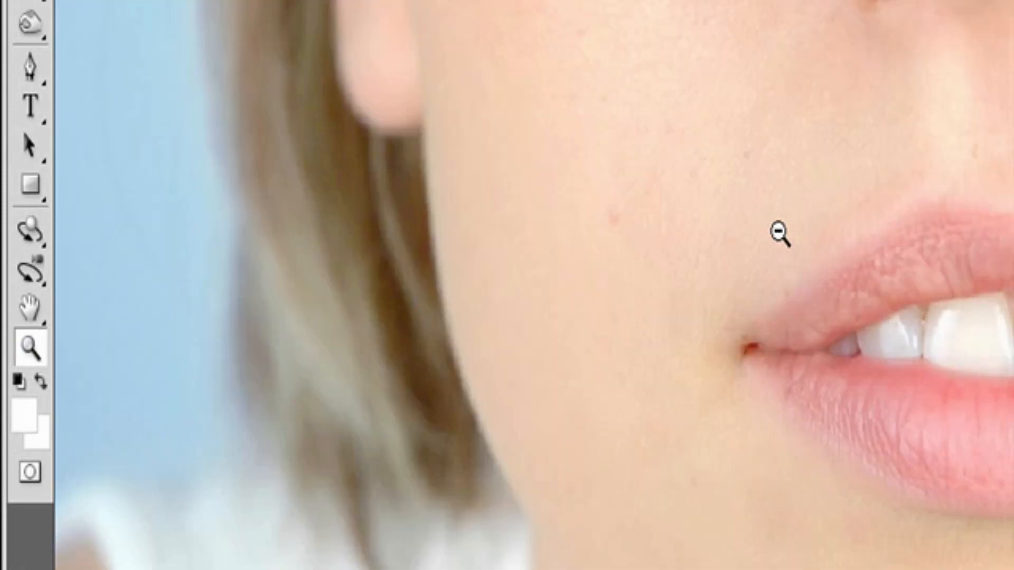
{"action": "scroll", "coordinate": [779, 233], "scroll_direction": "down", "scroll_amount": 2}
{"action": "scroll", "coordinate": [779, 232], "scroll_direction": "down", "scroll_amount": 2}
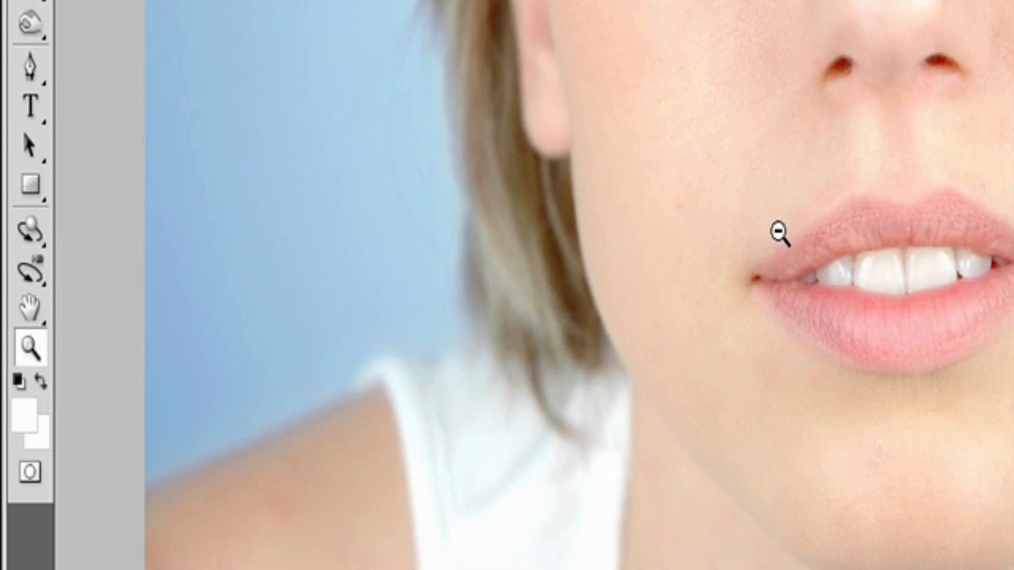
{"action": "scroll", "coordinate": [778, 232], "scroll_direction": "down", "scroll_amount": 2}
{"action": "scroll", "coordinate": [779, 233], "scroll_direction": "up", "scroll_amount": 3}
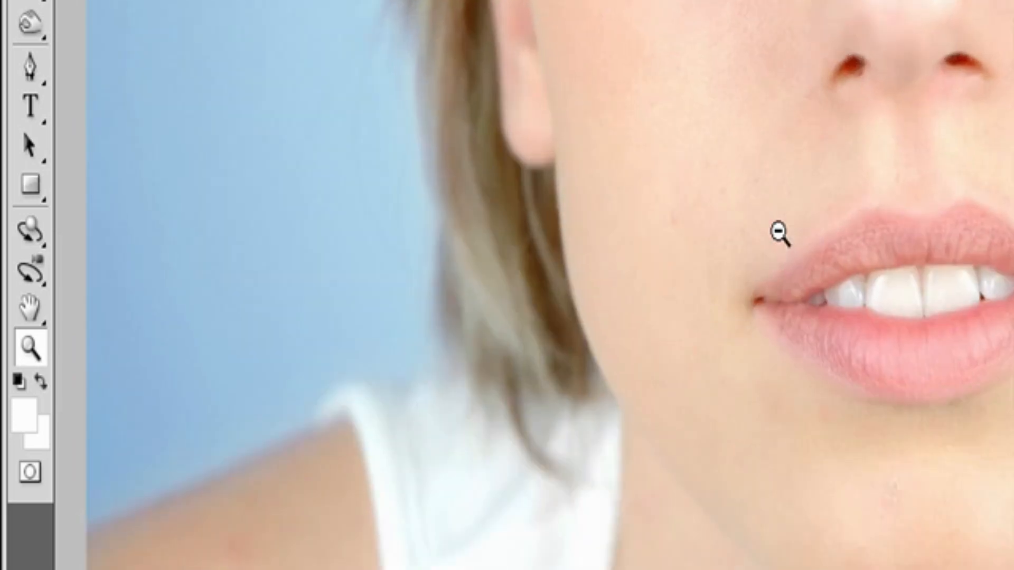
{"action": "scroll", "coordinate": [779, 232], "scroll_direction": "up", "scroll_amount": 1}
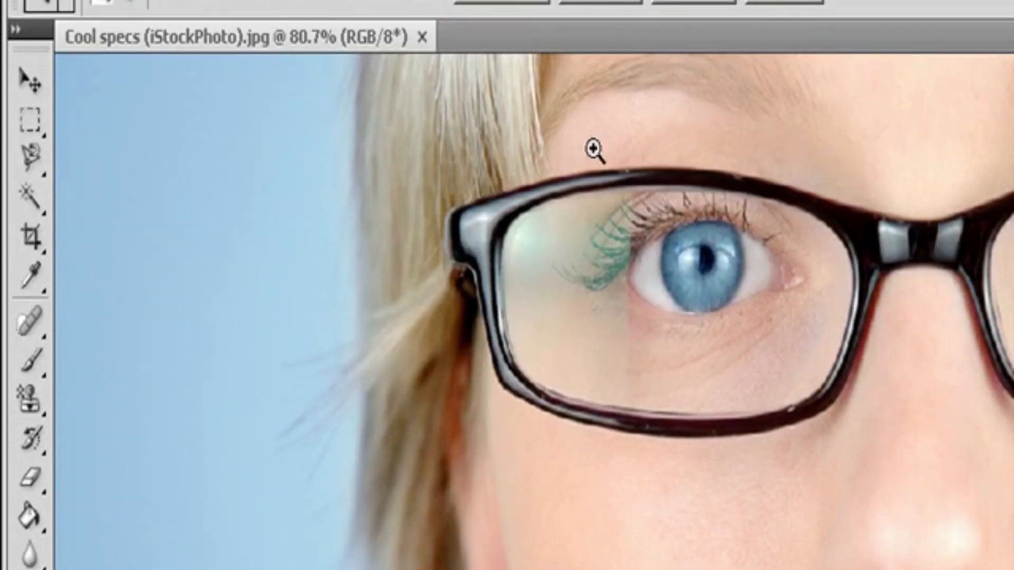
Step: Magnify a framed area around one eye and move across the glasses to magnify the other eye
{"action": "left_click_drag", "start_coordinate": [562, 129], "coordinate": [907, 507]}
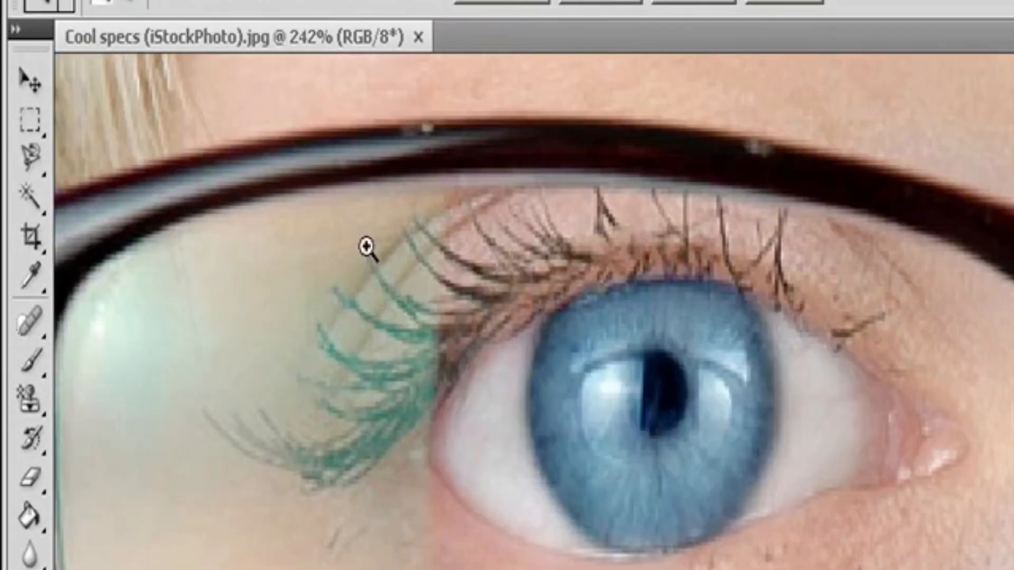
{"action": "left_click_drag", "start_coordinate": [342, 223], "coordinate": [758, 511]}
{"action": "scroll", "coordinate": [420, 286], "scroll_direction": "right", "scroll_amount": 10}
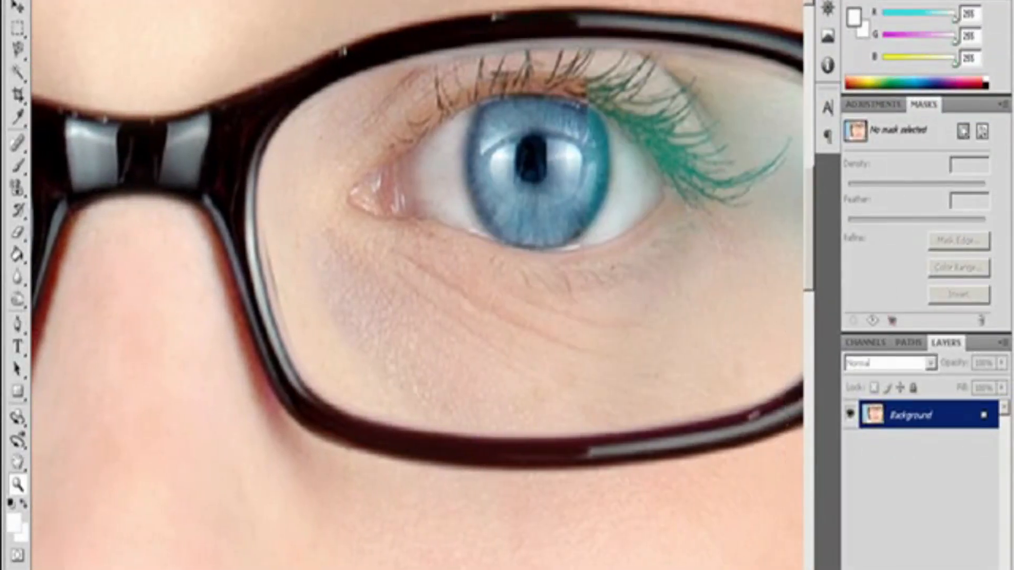
{"action": "left_click_drag", "start_coordinate": [278, 267], "coordinate": [692, 392]}
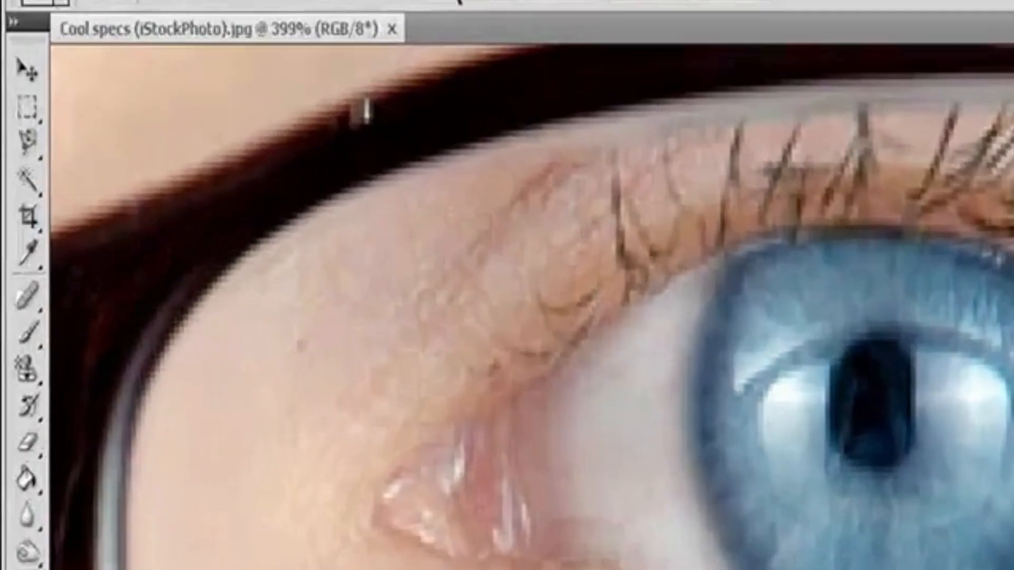
Step: Zoom out one level to 300% and zoom back in one level with the Zoom Out and Zoom In commands
{"action": "left_click", "coordinate": [295, 0]}
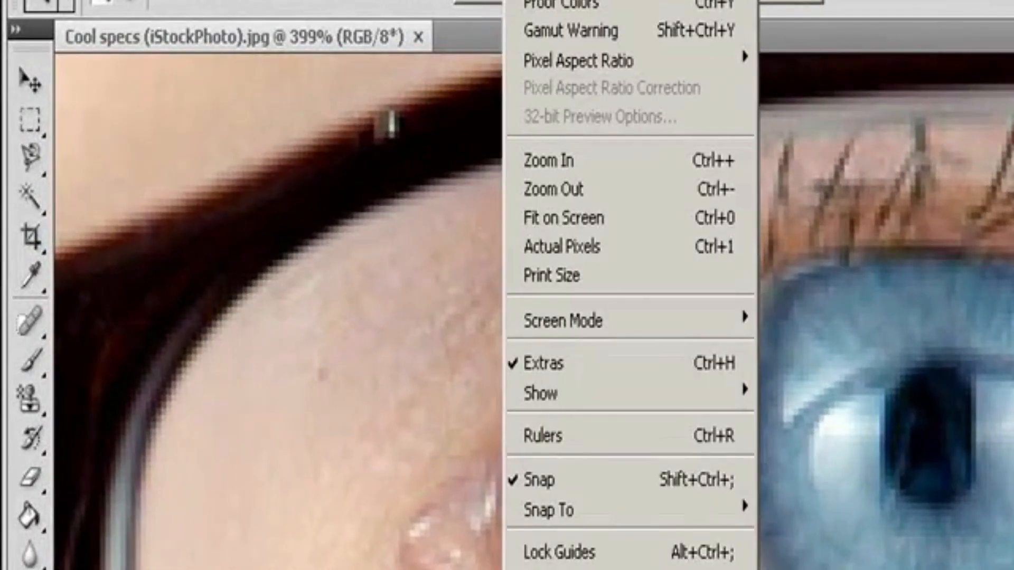
{"action": "left_click", "coordinate": [605, 190]}
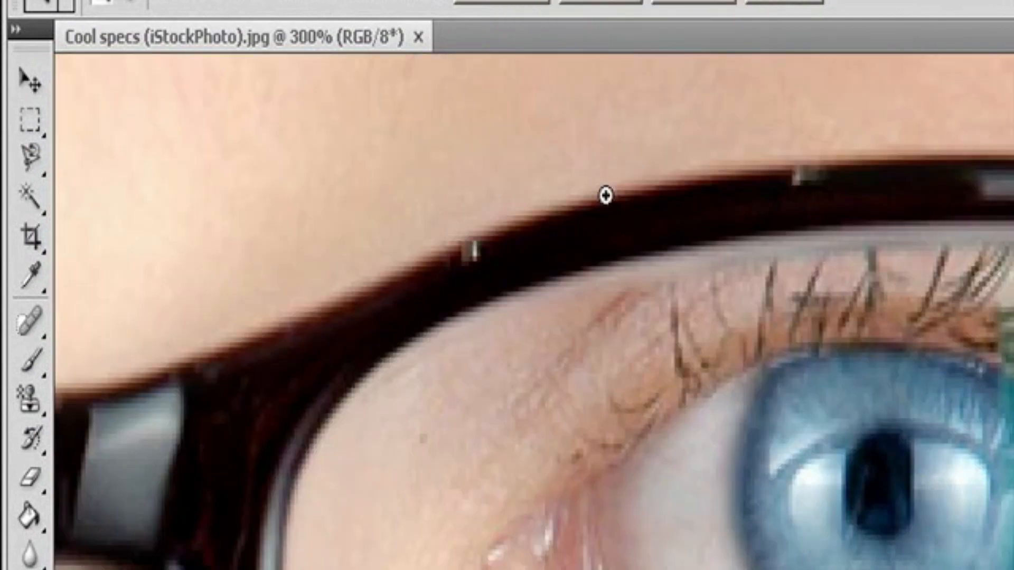
{"action": "left_click", "coordinate": [528, 1]}
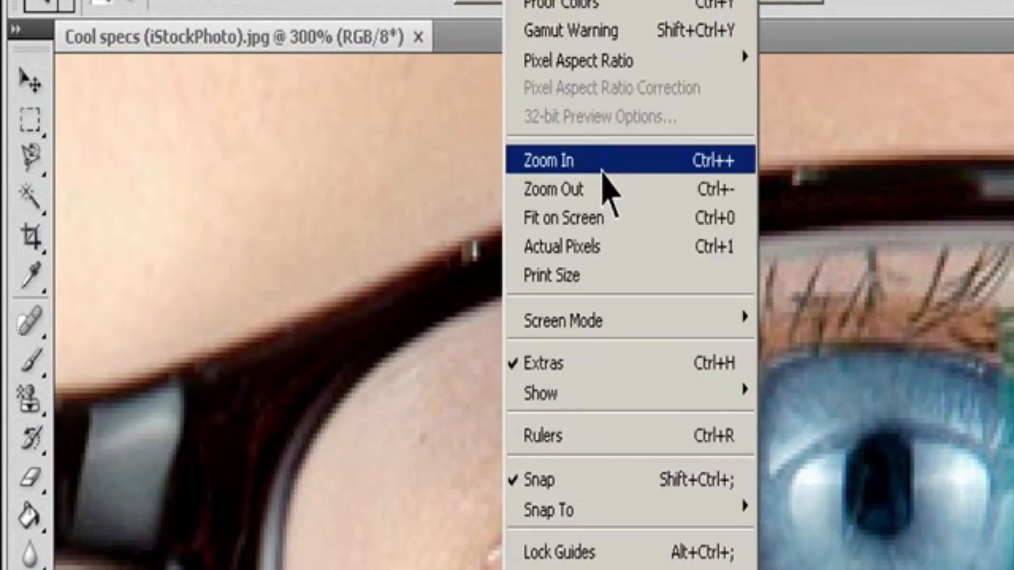
{"action": "left_click", "coordinate": [602, 170]}
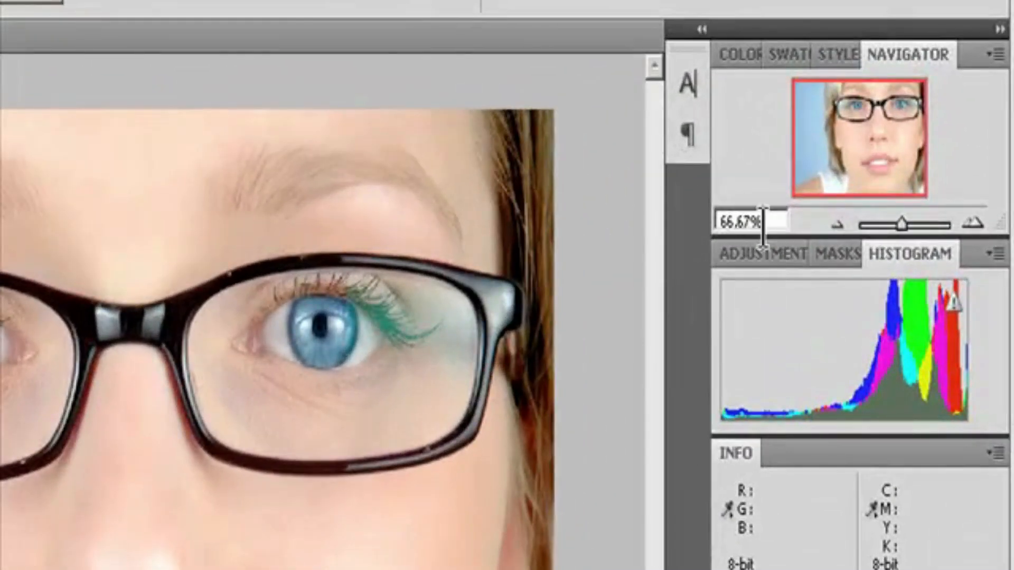
Step: Enter 100% as the image magnification in the Navigator
{"action": "double_click", "coordinate": [762, 221]}
{"action": "type", "text": "100"}
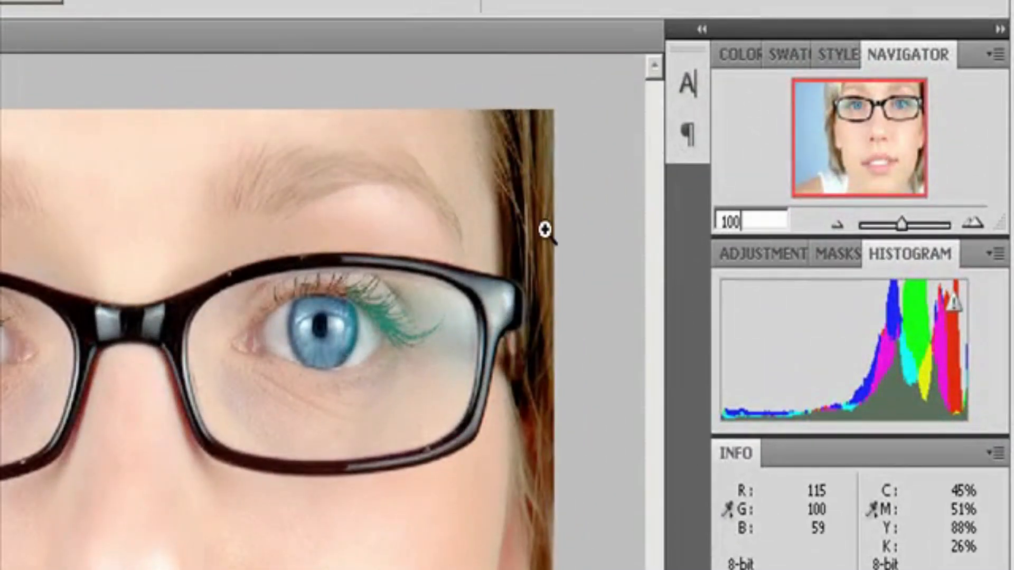
{"action": "key", "text": "Return"}
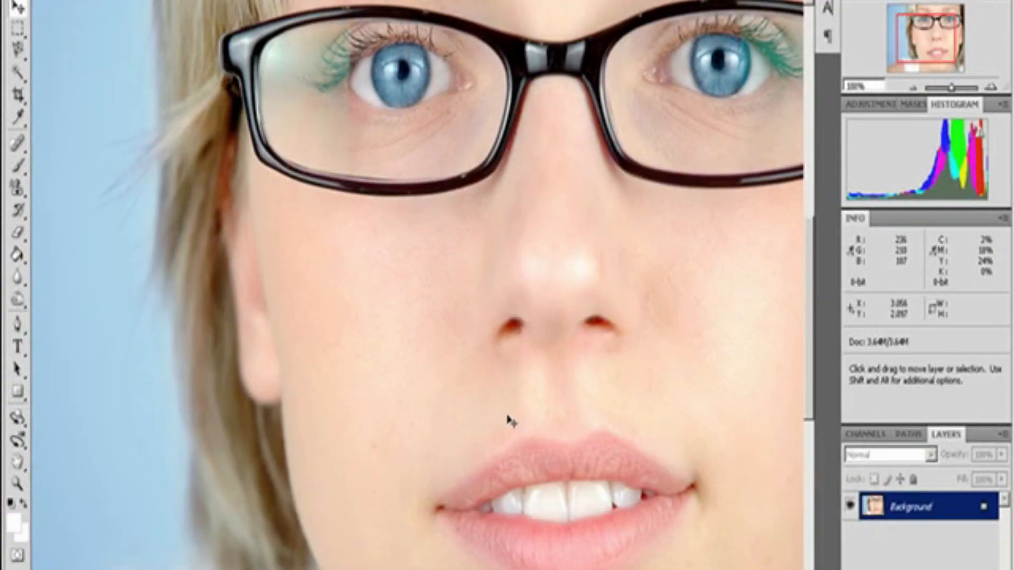
Step: Pan across the face and glasses in several directions with the Hand tool and zoom out to 66.67%
{"action": "scroll", "coordinate": [417, 285], "scroll_direction": "left", "scroll_amount": 9}
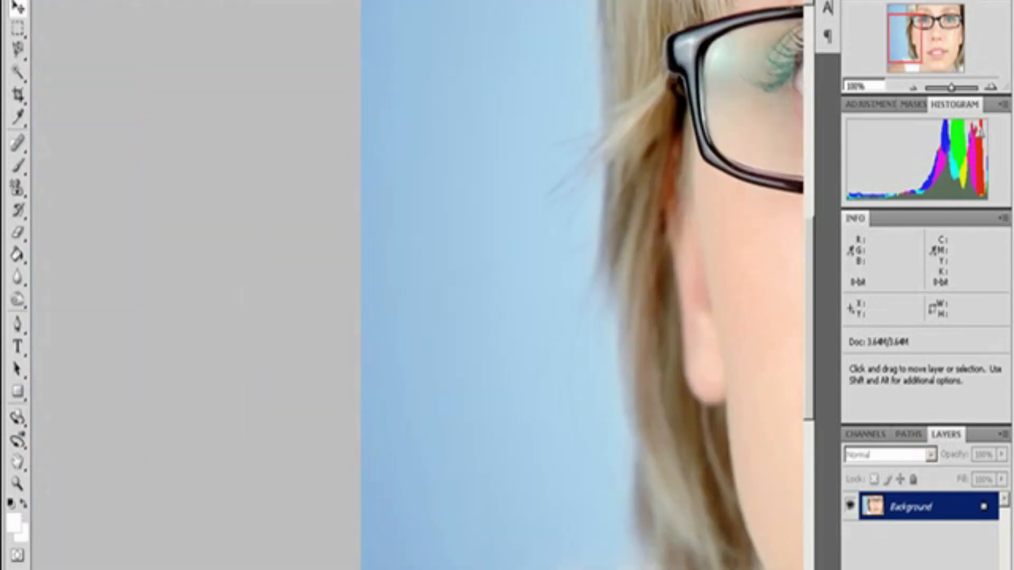
{"action": "scroll", "coordinate": [417, 285], "scroll_direction": "right", "scroll_amount": 11}
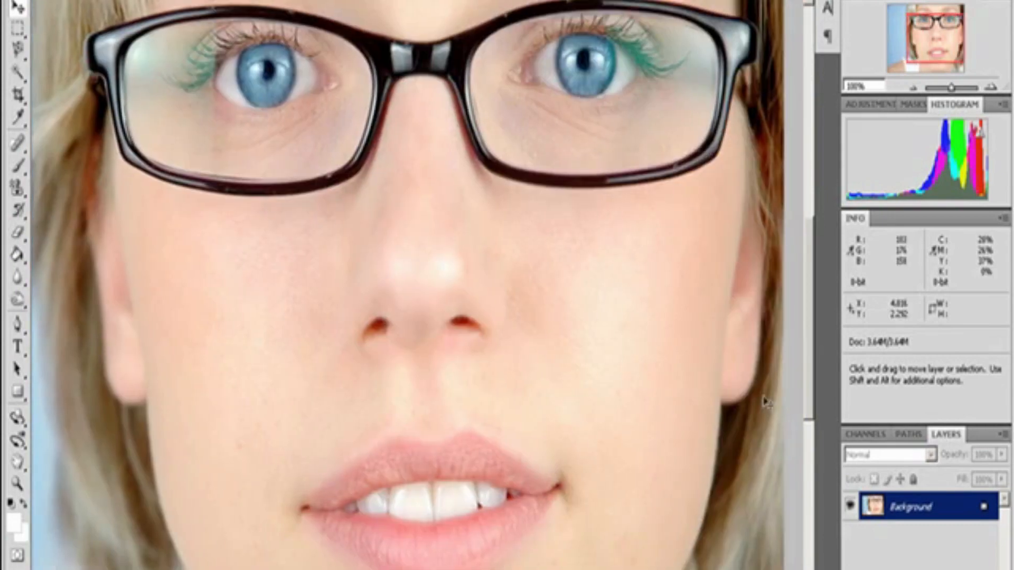
{"action": "left_click_drag", "start_coordinate": [819, 323], "coordinate": [820, 279]}
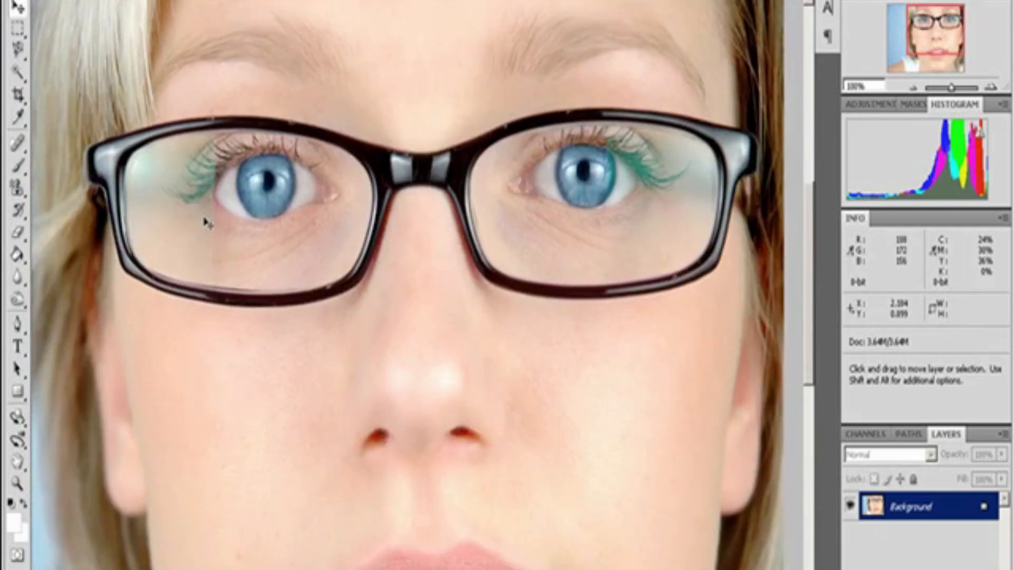
{"action": "key", "text": "space"}
{"action": "left_click_drag", "start_coordinate": [205, 219], "coordinate": [374, 322]}
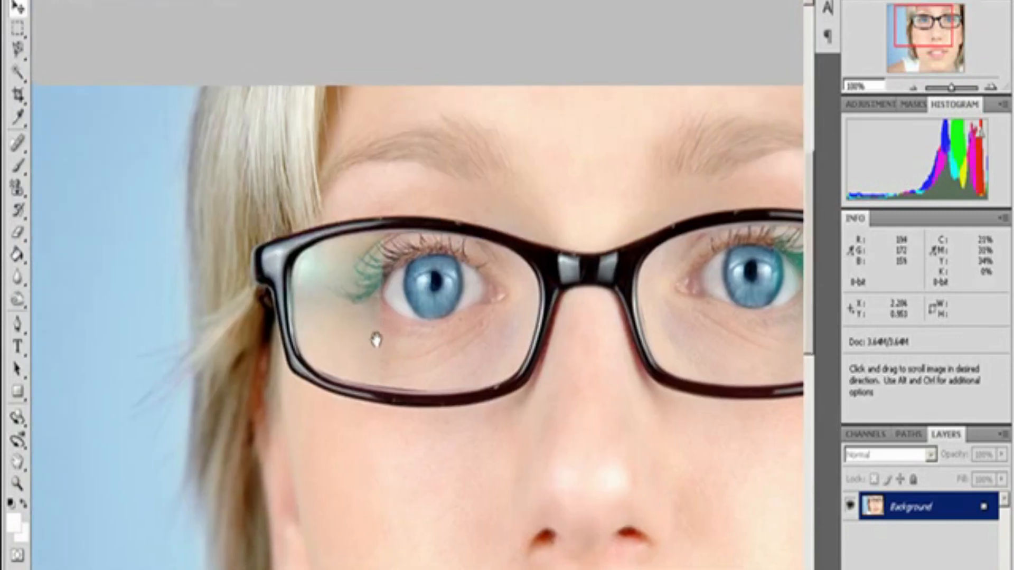
{"action": "left_click_drag", "start_coordinate": [243, 370], "coordinate": [418, 258]}
{"action": "left_click_drag", "start_coordinate": [379, 318], "coordinate": [143, 316]}
{"action": "key", "text": "h"}
{"action": "key", "text": "ctrl+minus"}
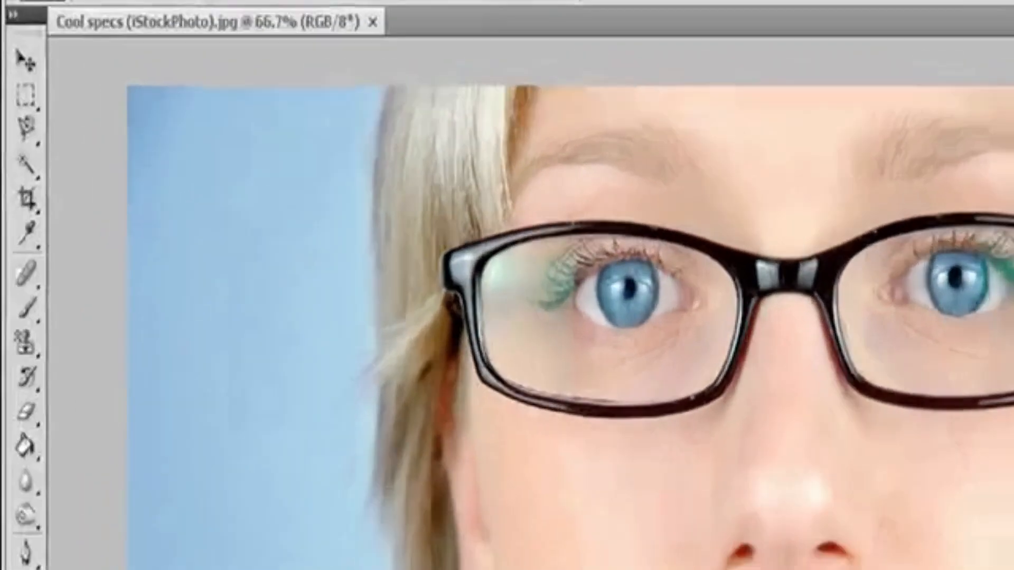
Step: Turn on image resampling and constrained proportions in the Image Size settings
{"action": "left_click", "coordinate": [101, 1]}
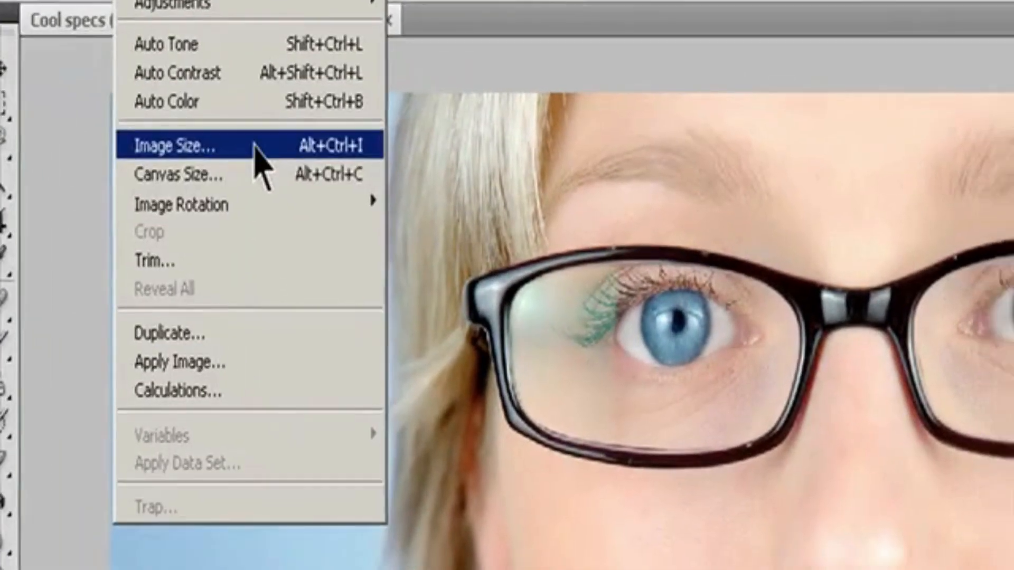
{"action": "left_click", "coordinate": [278, 162]}
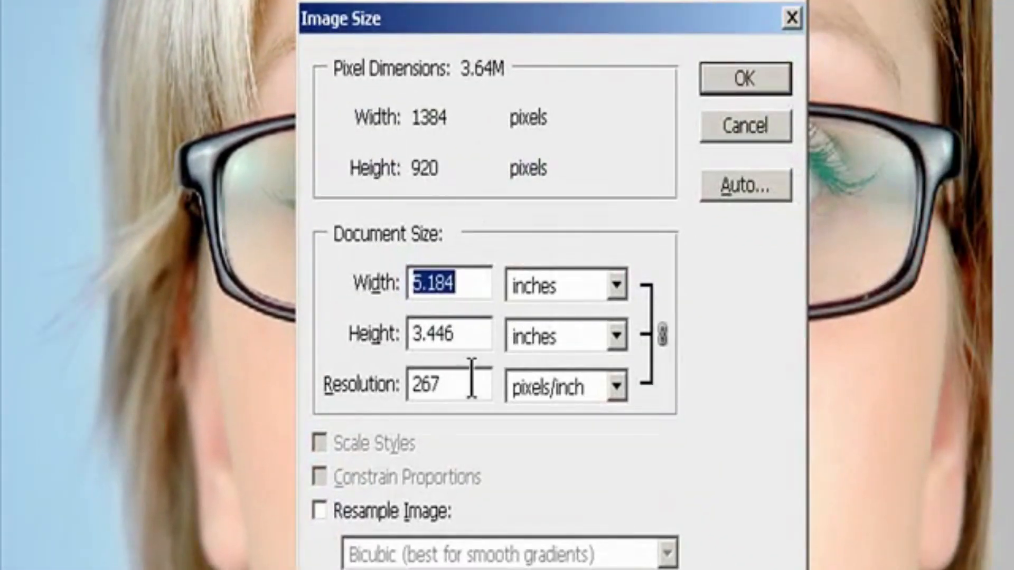
{"action": "left_click", "coordinate": [335, 512]}
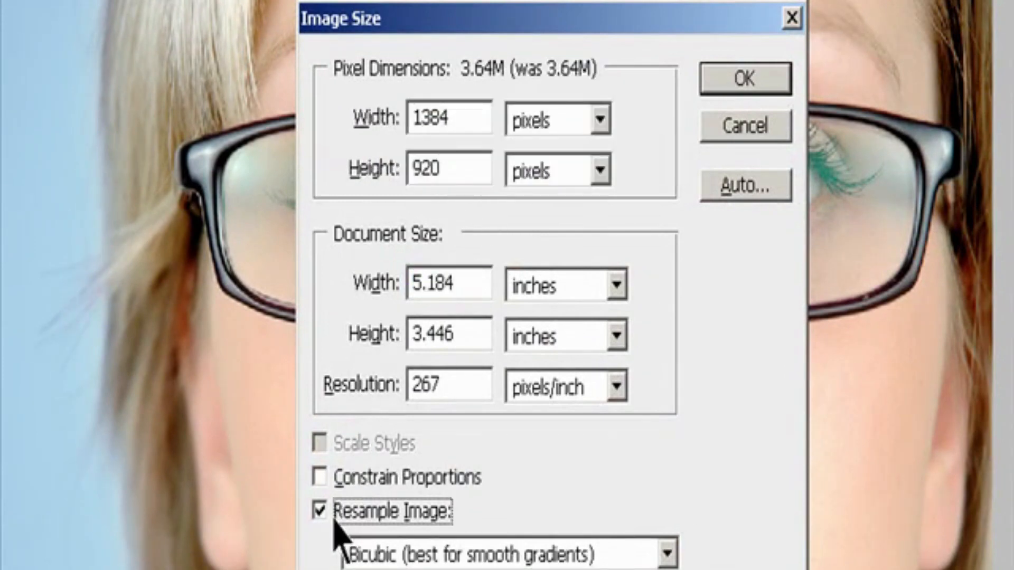
{"action": "left_click", "coordinate": [345, 481]}
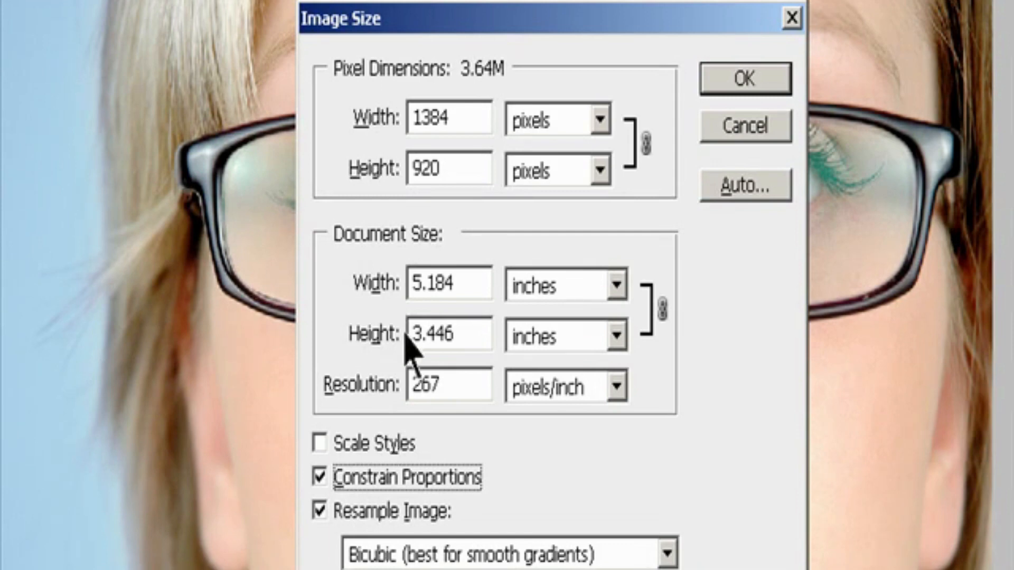
Step: Set the image's pixel width to 800 pixels
{"action": "left_click_drag", "start_coordinate": [459, 122], "coordinate": [145, 130]}
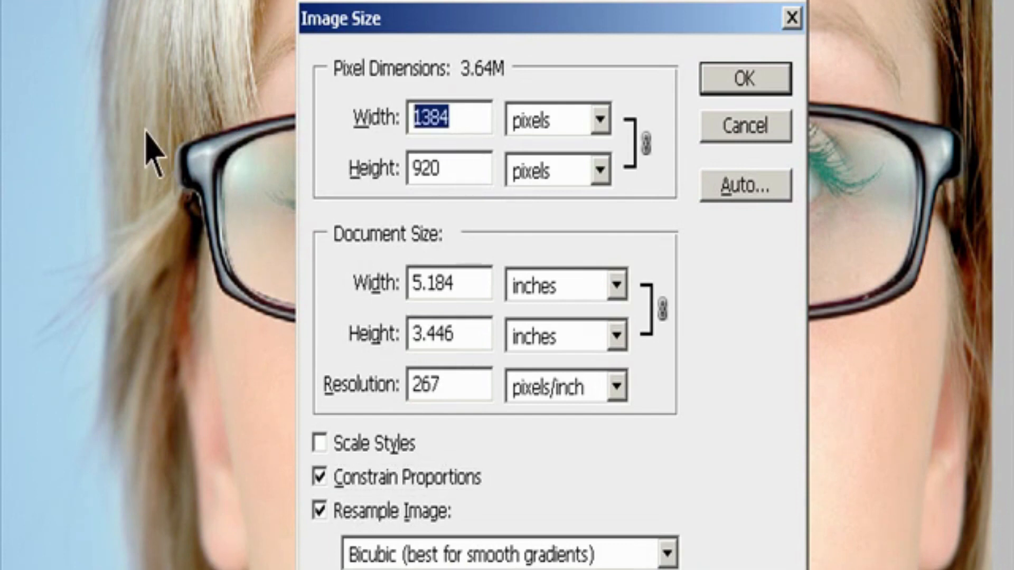
{"action": "type", "text": "800"}
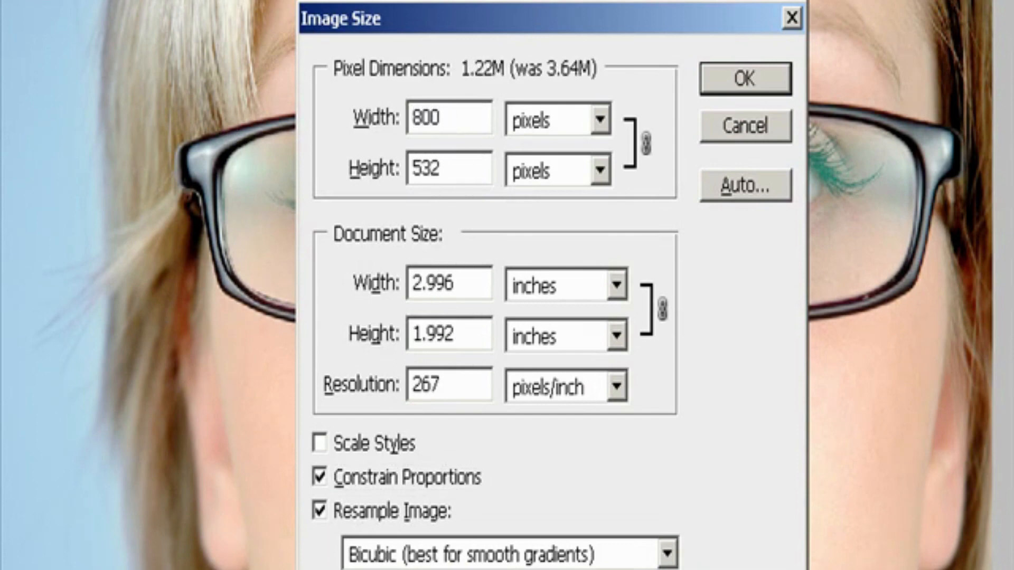
{"action": "key", "text": "ctrl+a"}
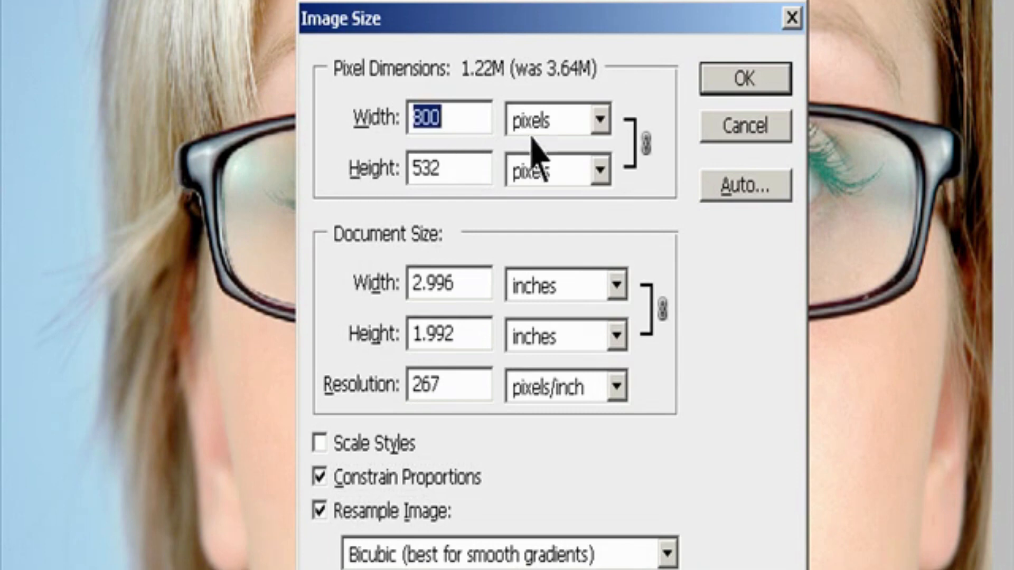
Step: Switch the pixel dimensions to percent and set the width to 50 percent
{"action": "left_click", "coordinate": [599, 121]}
{"action": "left_click", "coordinate": [576, 166]}
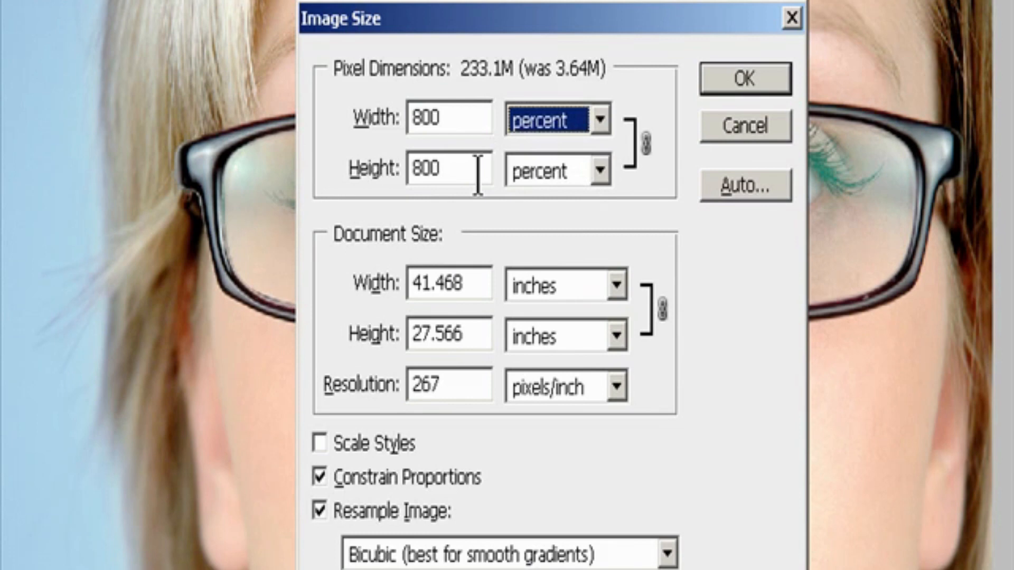
{"action": "double_click", "coordinate": [415, 117]}
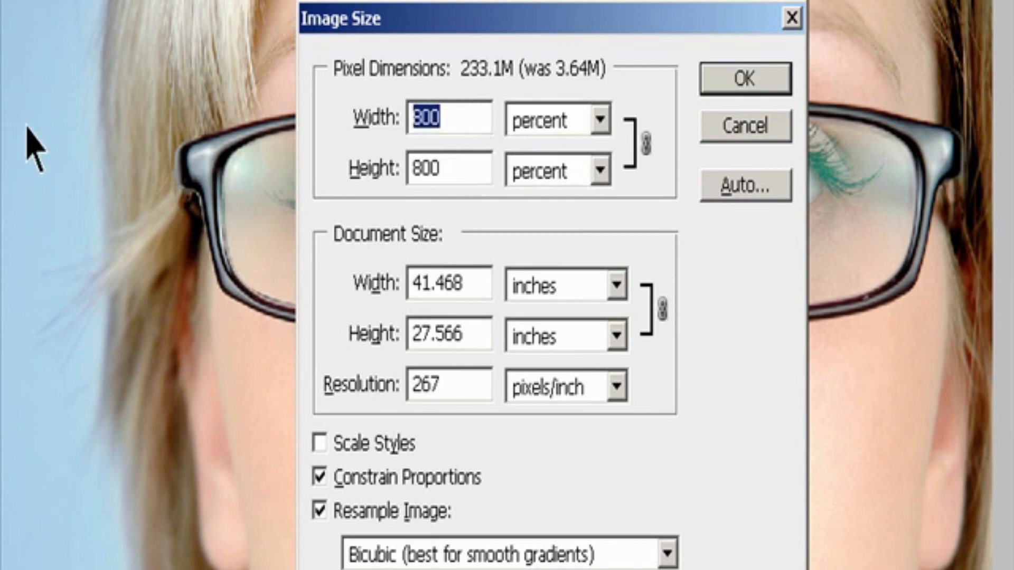
{"action": "type", "text": "50"}
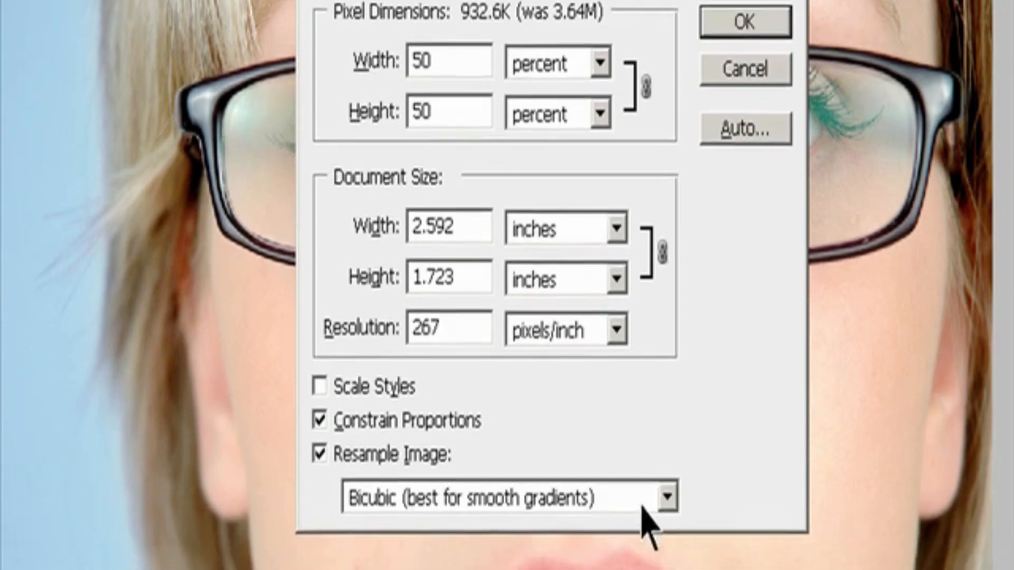
Step: Choose Bicubic (best for smooth gradients) resampling, turn on Scale Styles and apply the image size settings
{"action": "left_click", "coordinate": [668, 553]}
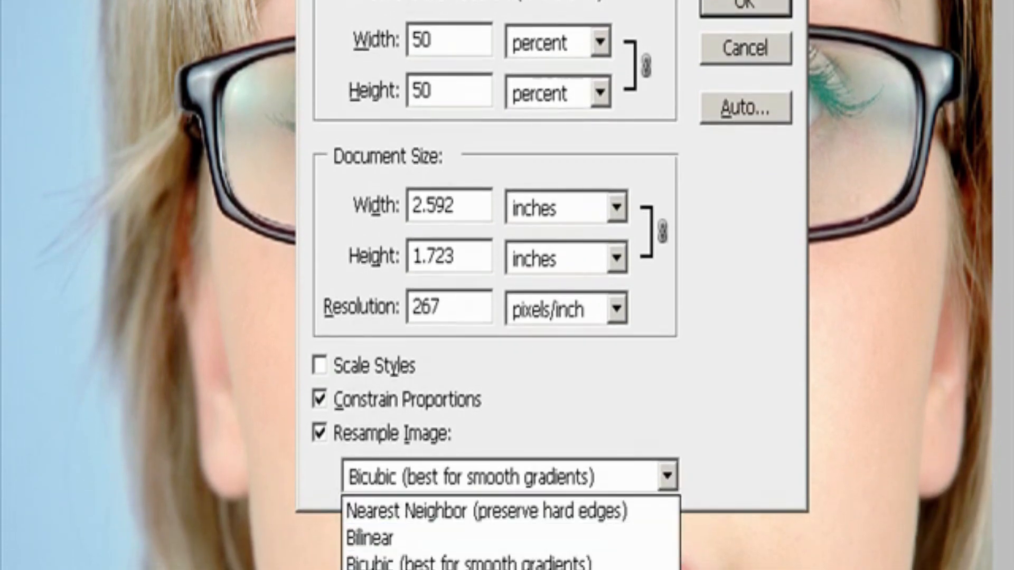
{"action": "left_click", "coordinate": [604, 565]}
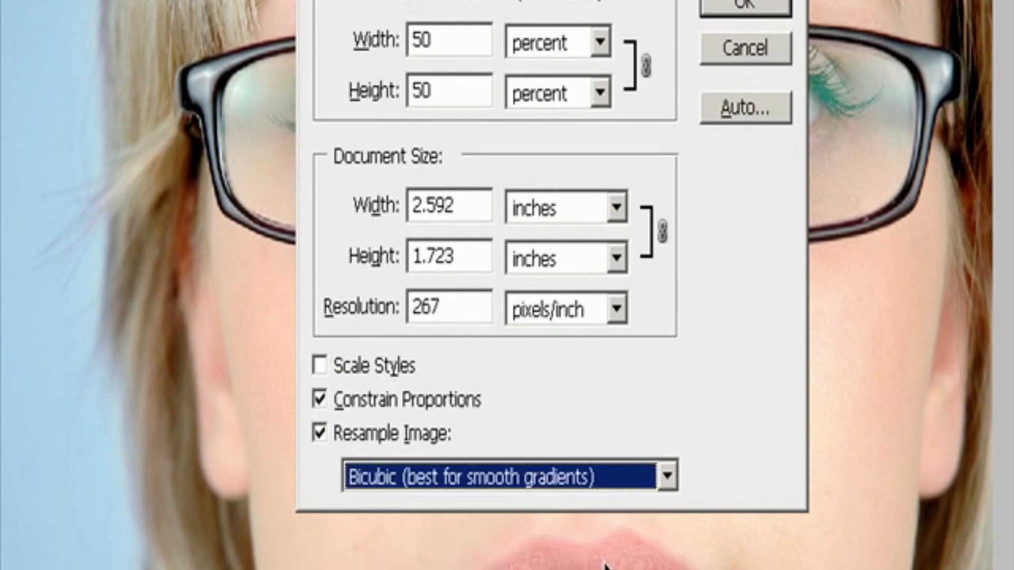
{"action": "left_click", "coordinate": [330, 374]}
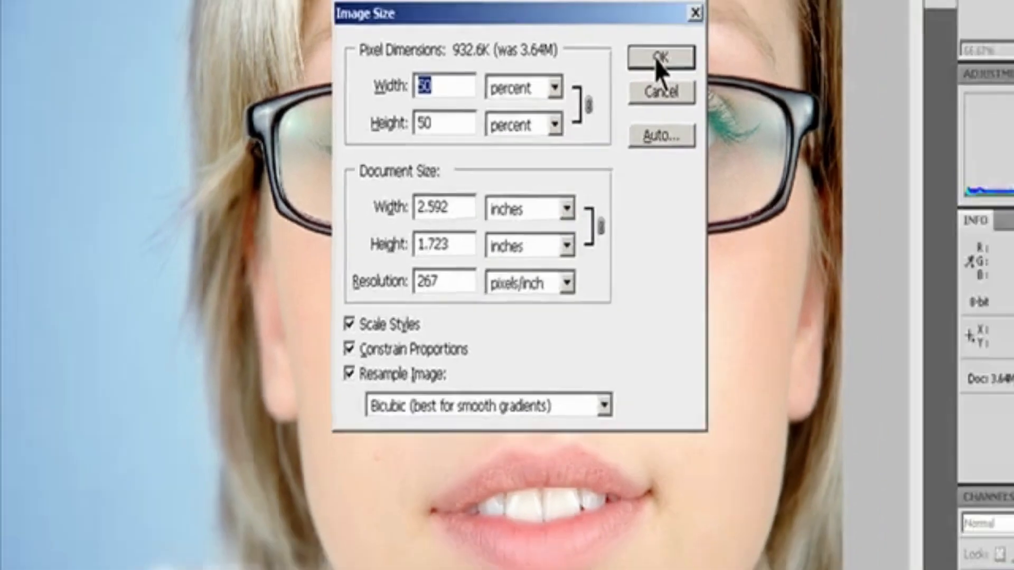
{"action": "left_click", "coordinate": [739, 5]}
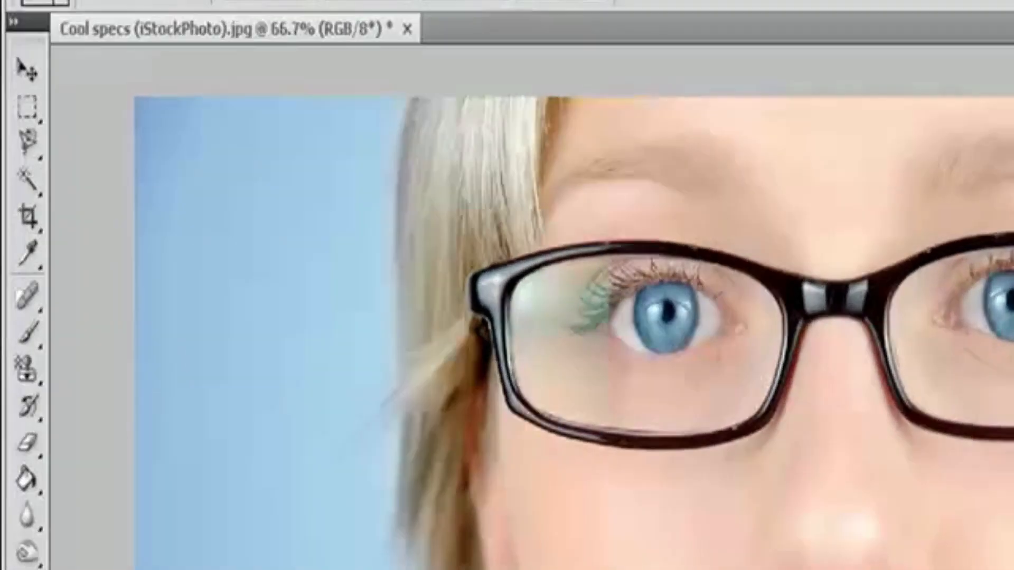
Step: Open the Auto Resolution options for the image size and choose lines/inch as the screen unit
{"action": "left_click", "coordinate": [98, 1]}
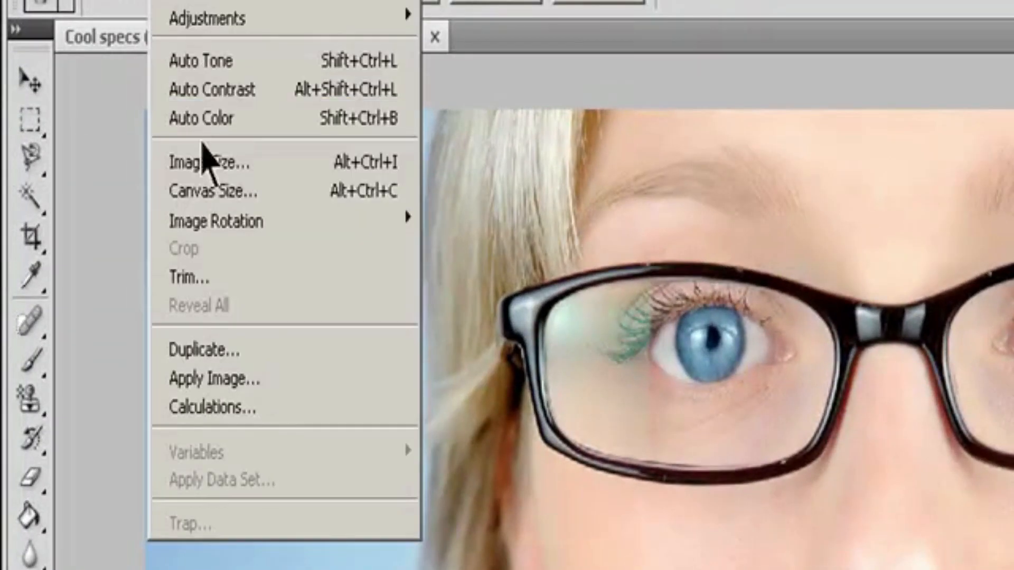
{"action": "left_click", "coordinate": [204, 162]}
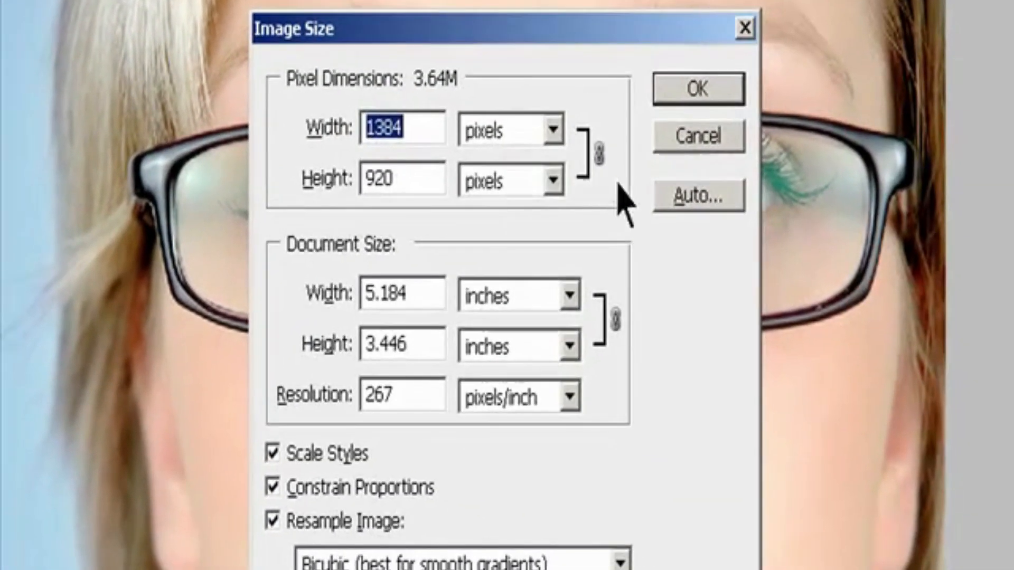
{"action": "left_click", "coordinate": [682, 197]}
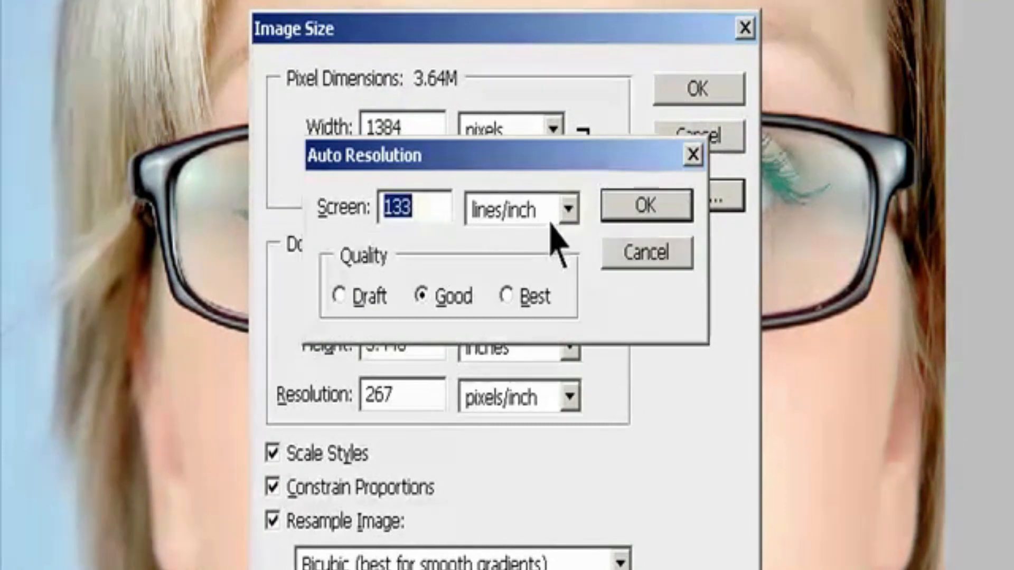
{"action": "left_click", "coordinate": [446, 203]}
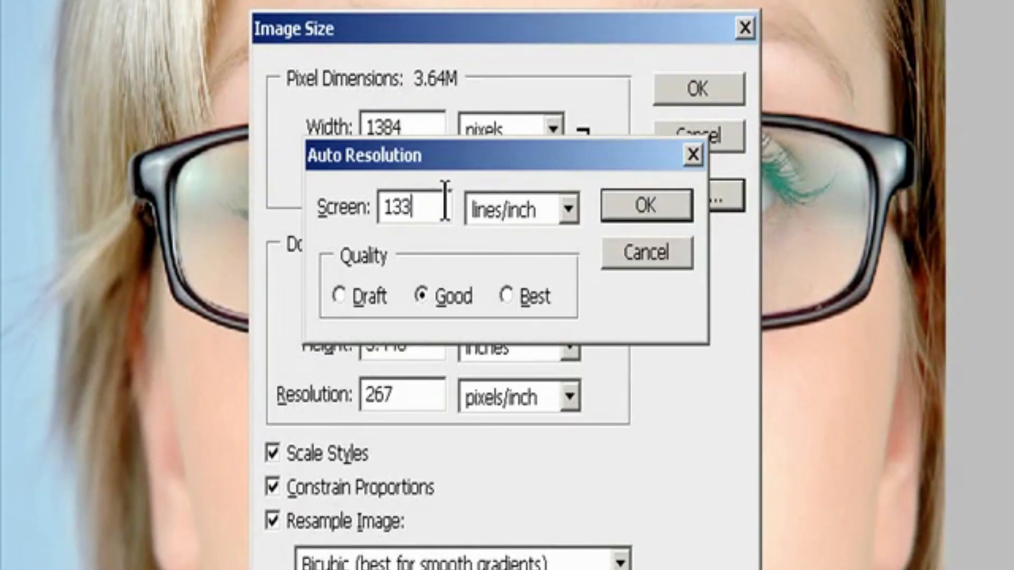
{"action": "left_click", "coordinate": [569, 208]}
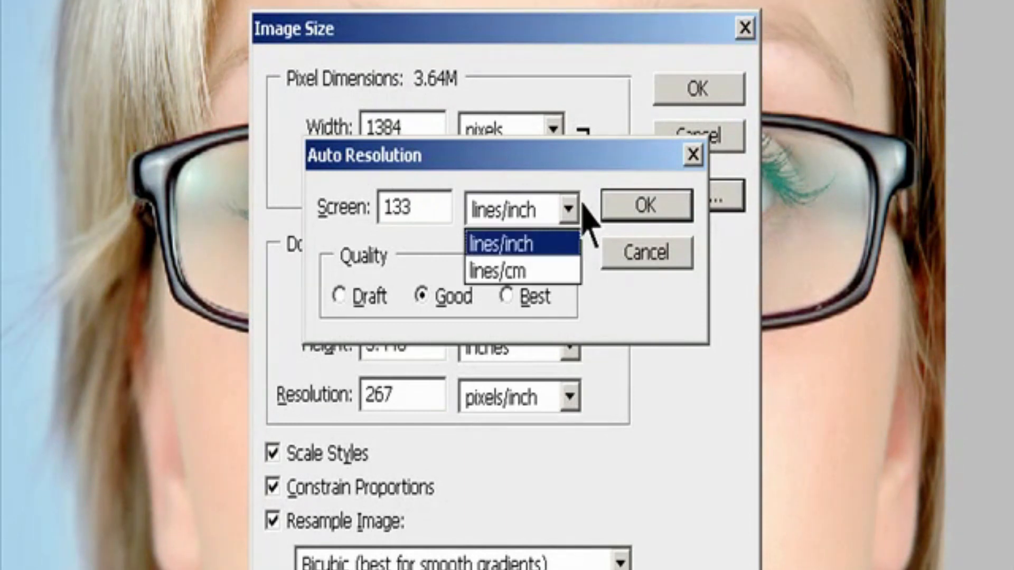
{"action": "left_click", "coordinate": [553, 247]}
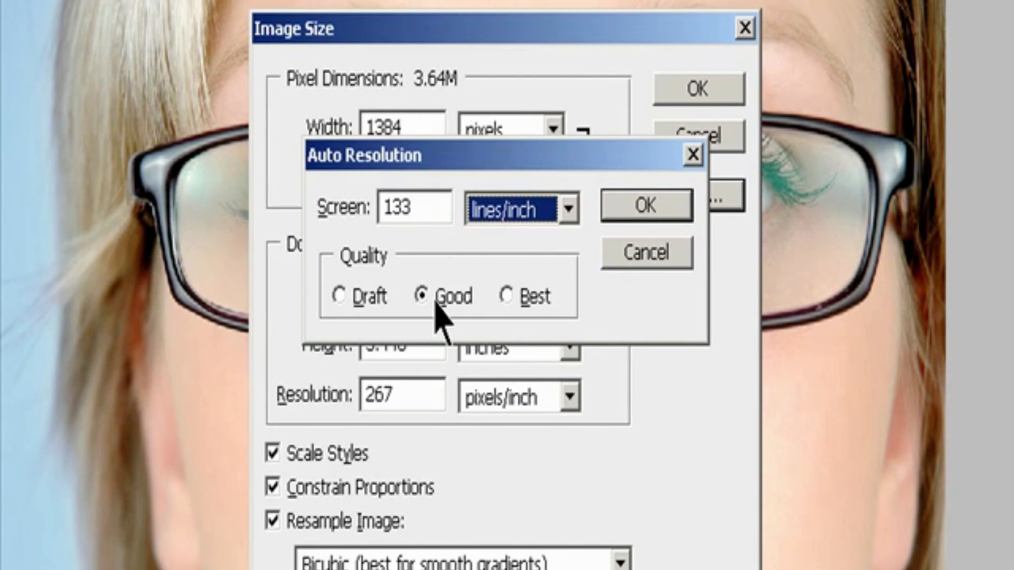
Step: Try the Draft and Good qualities, choose Best for the automatic resolution, and apply the new image size
{"action": "left_click", "coordinate": [353, 295]}
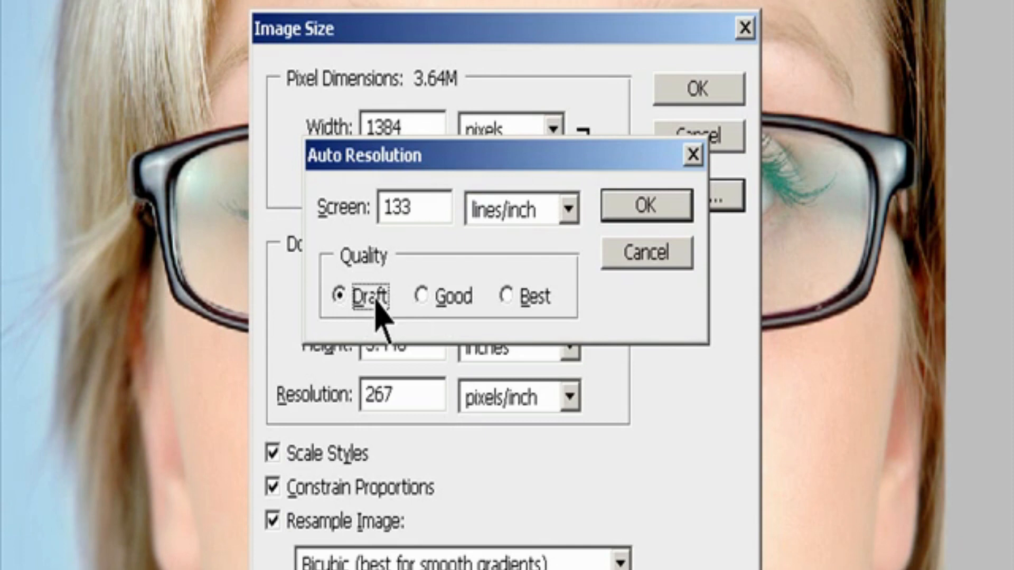
{"action": "left_click", "coordinate": [435, 297]}
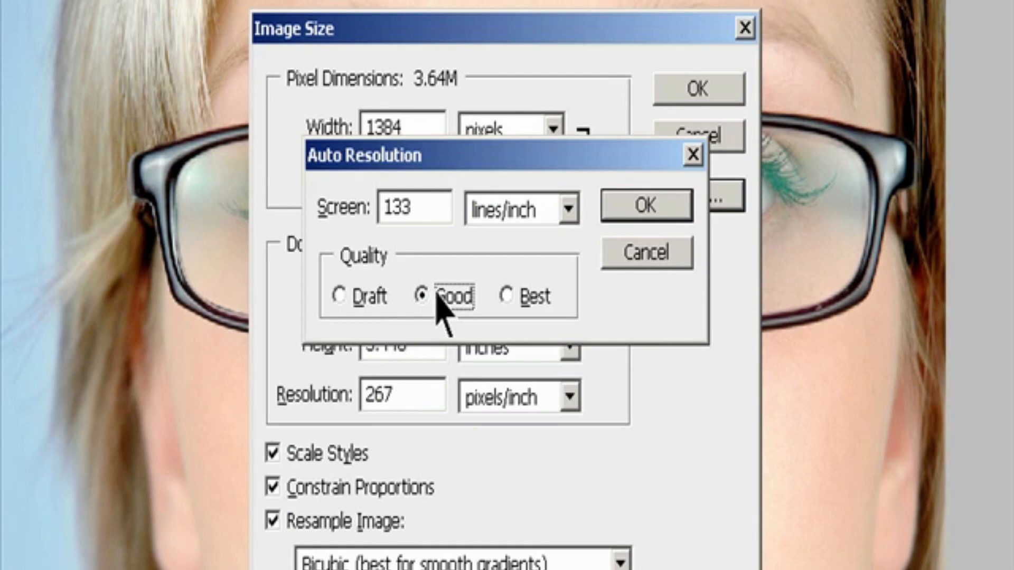
{"action": "left_click", "coordinate": [508, 296]}
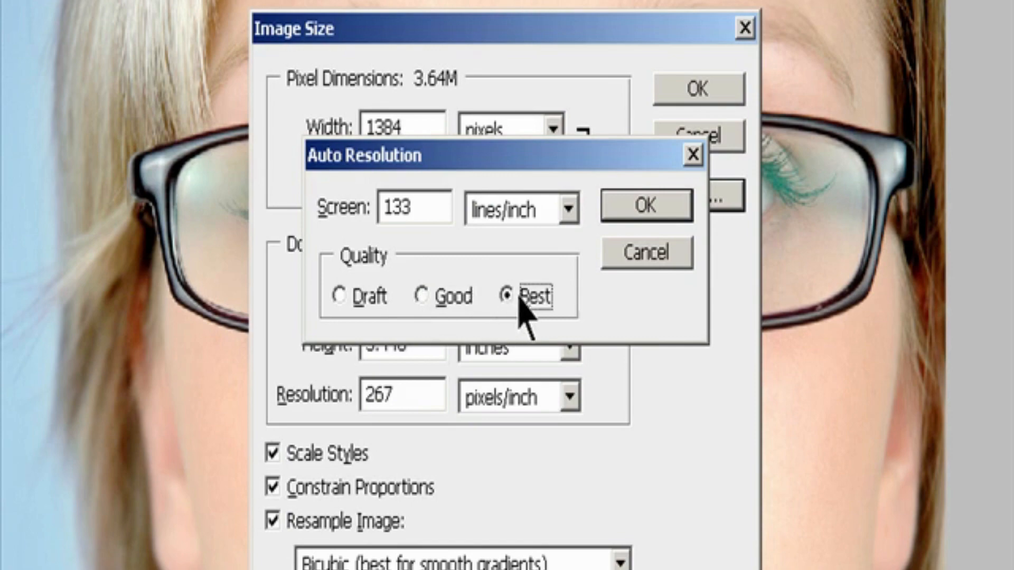
{"action": "left_click", "coordinate": [624, 206]}
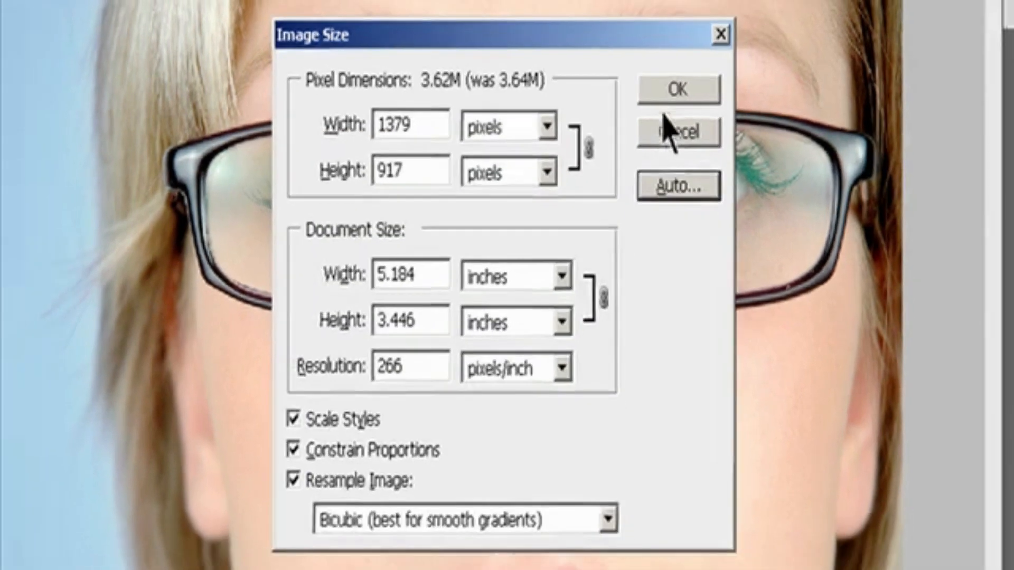
{"action": "left_click", "coordinate": [690, 96]}
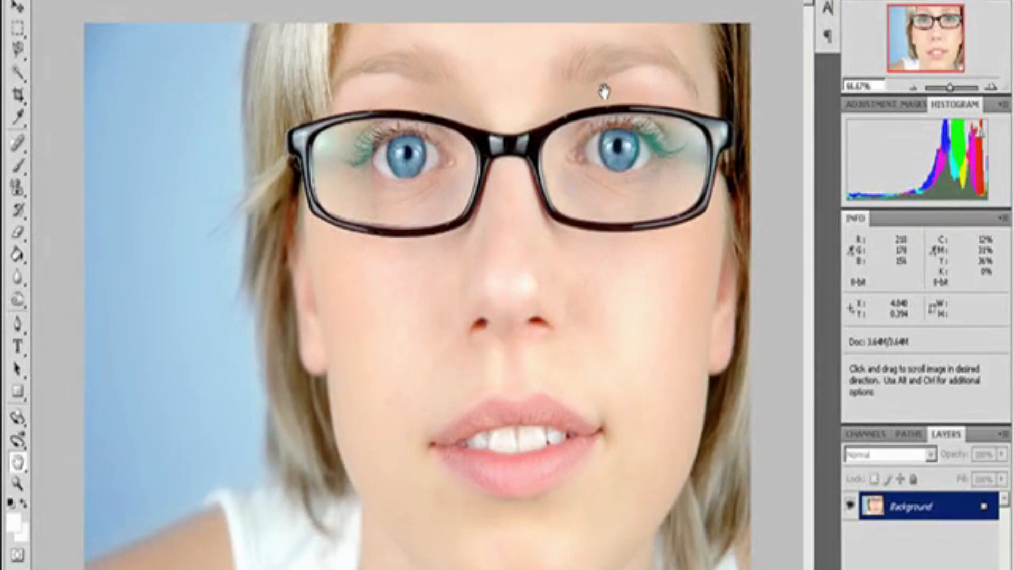
Step: Activate the Move tool and display the photo at print size
{"action": "key", "text": "v"}
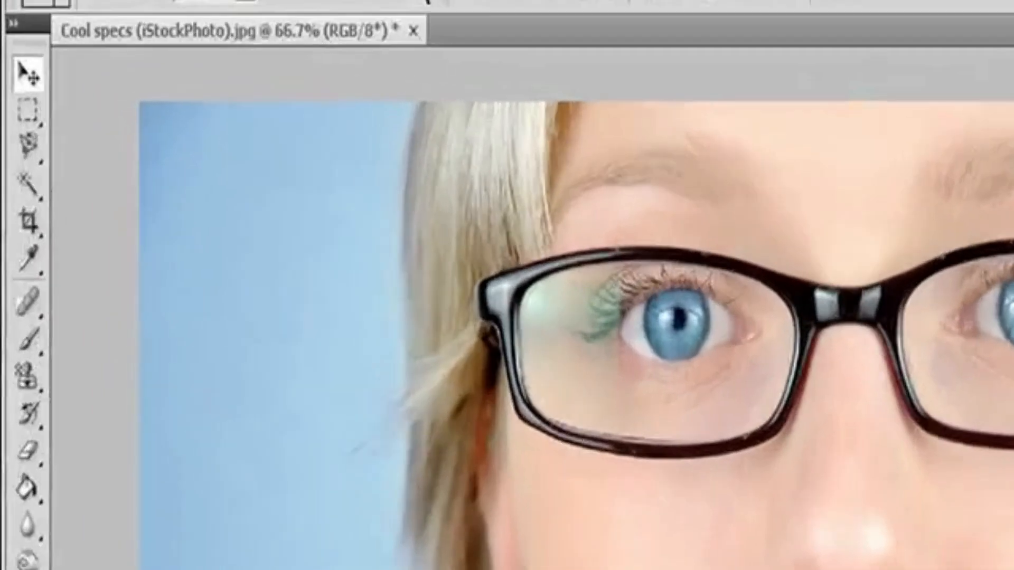
{"action": "left_click", "coordinate": [302, 0]}
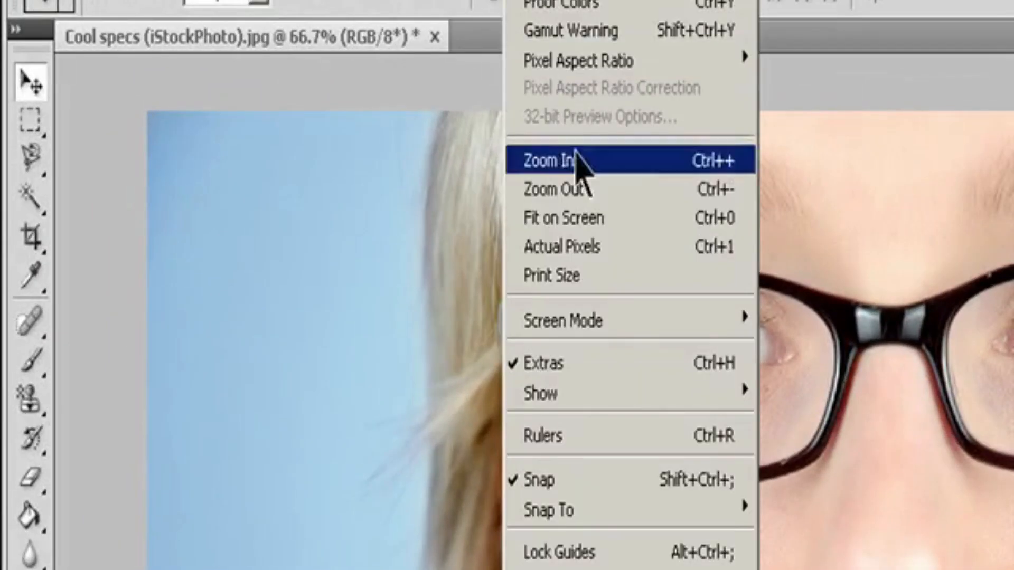
{"action": "left_click", "coordinate": [600, 275]}
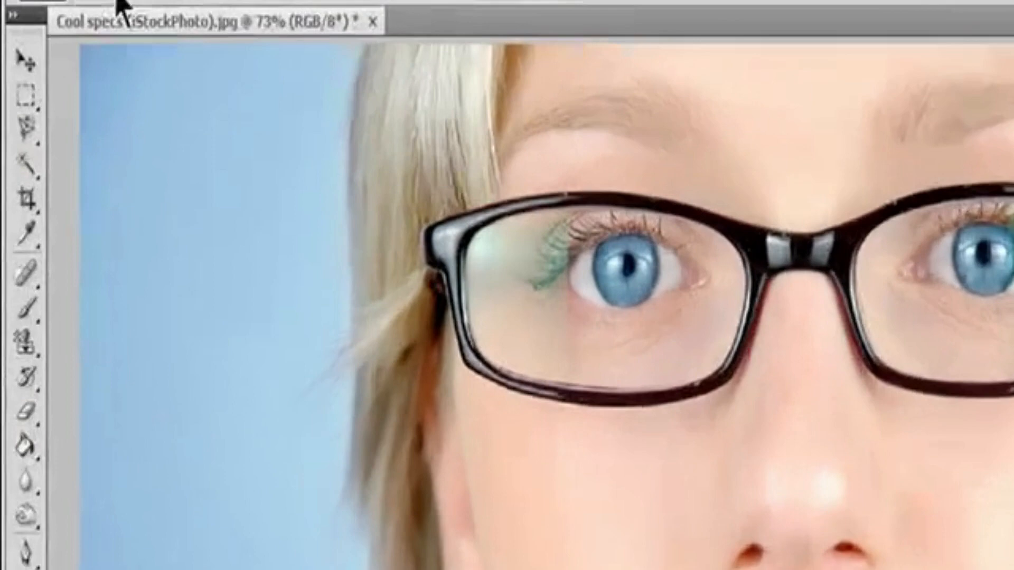
Step: Examine the resampling methods in the Image Size settings and leave without applying changes
{"action": "left_click", "coordinate": [163, 2]}
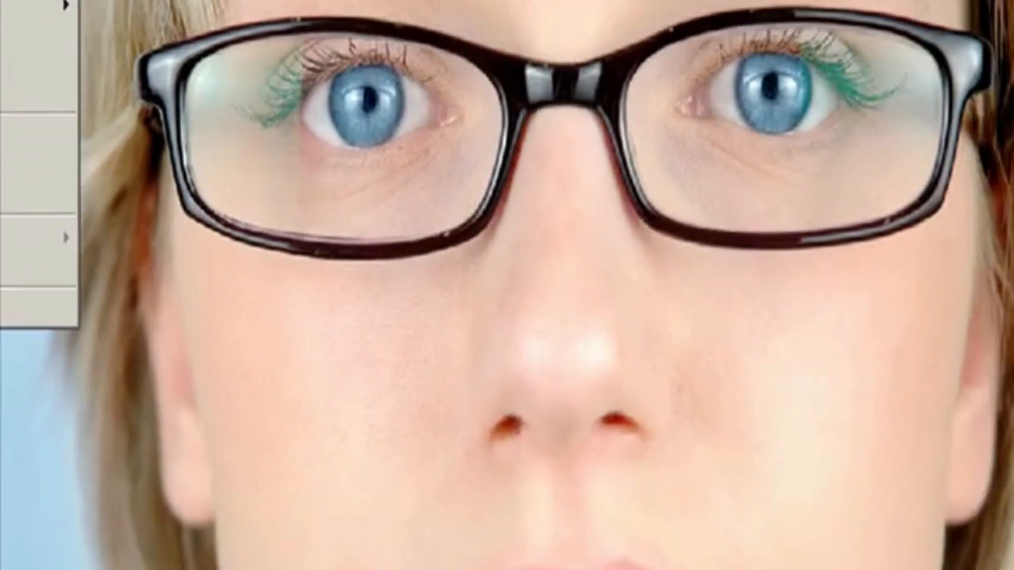
{"action": "left_click", "coordinate": [3, 2]}
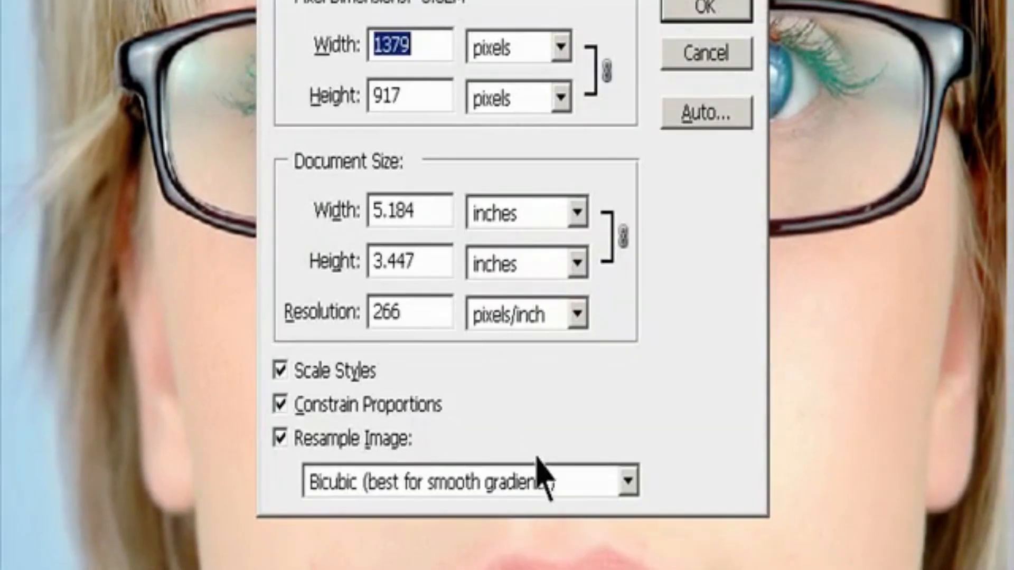
{"action": "left_click", "coordinate": [622, 483]}
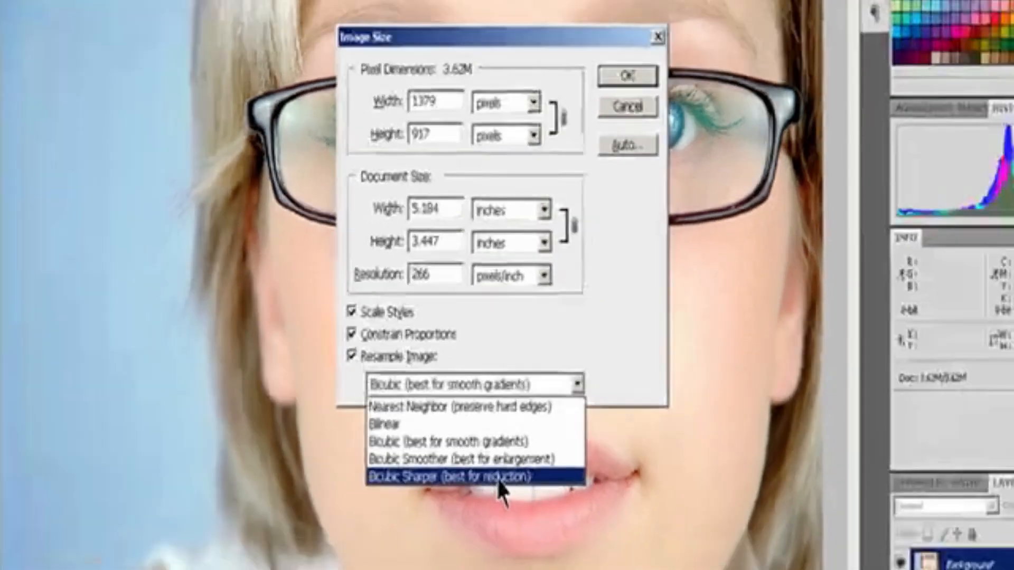
{"action": "key", "text": "Escape"}
{"action": "key", "text": "Escape"}
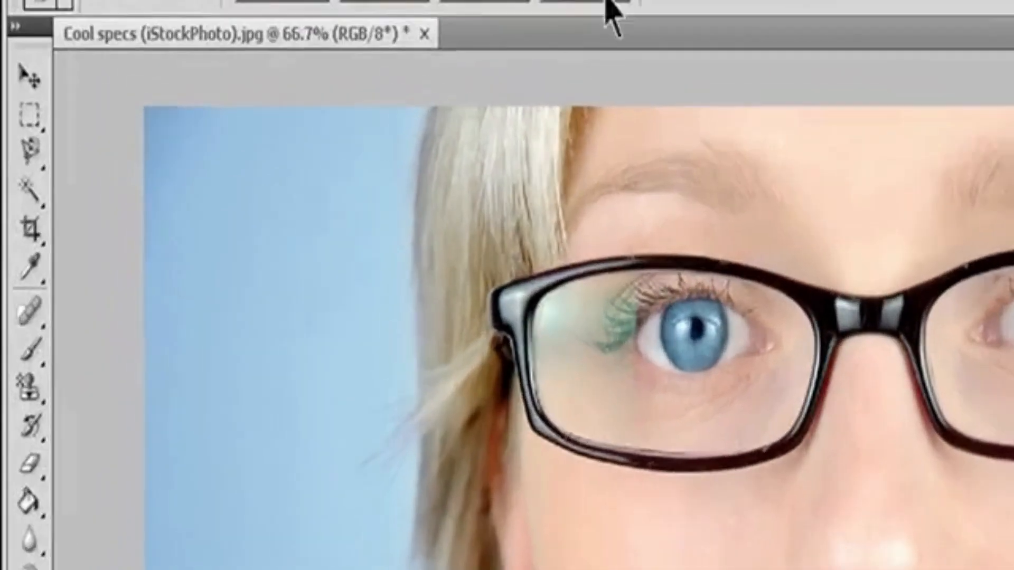
Step: Show the Navigator and enter 100% as the image magnification
{"action": "left_click", "coordinate": [592, 1]}
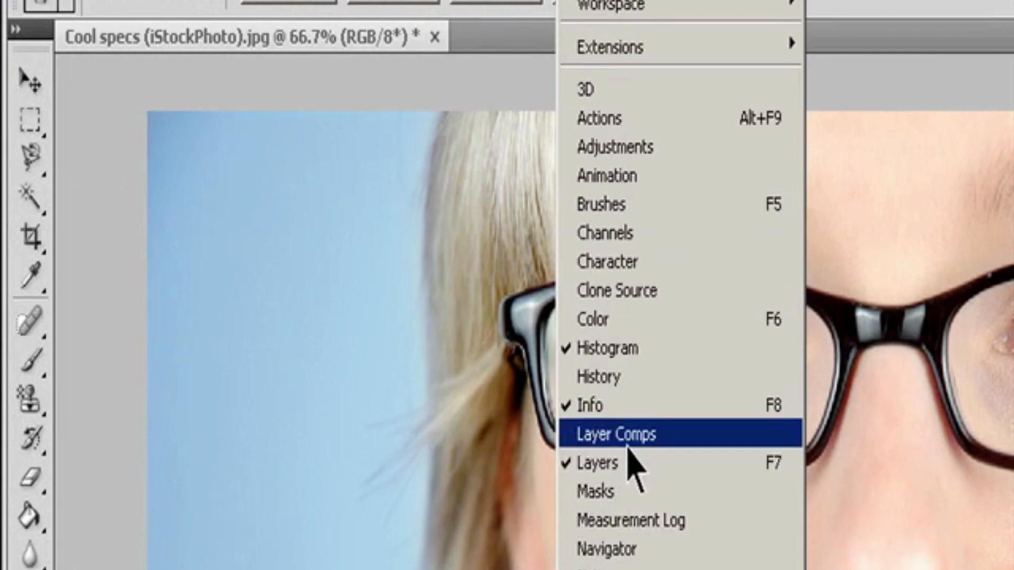
{"action": "left_click", "coordinate": [634, 549]}
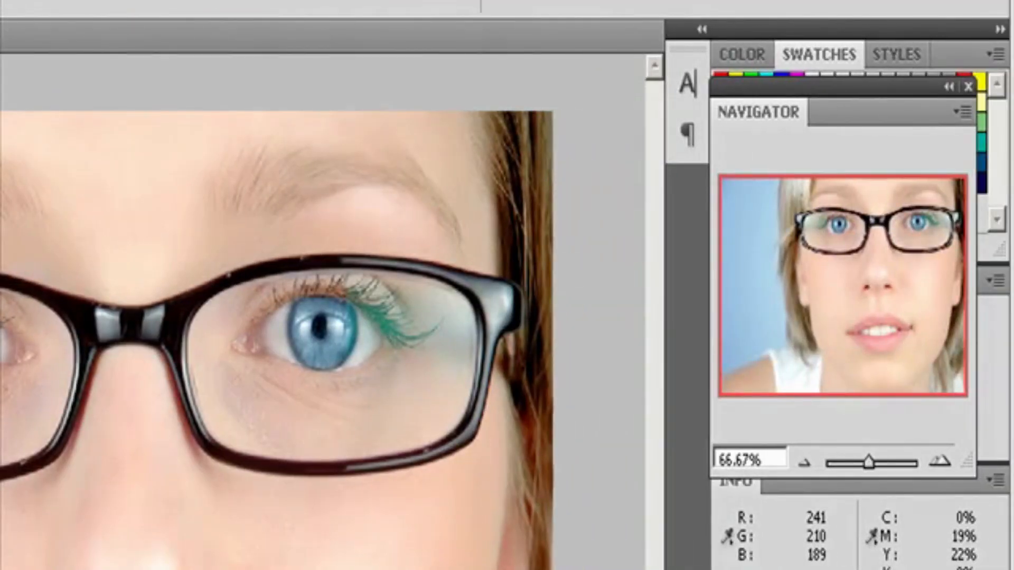
{"action": "left_click", "coordinate": [766, 458]}
{"action": "type", "text": "100"}
{"action": "key", "text": "Return"}
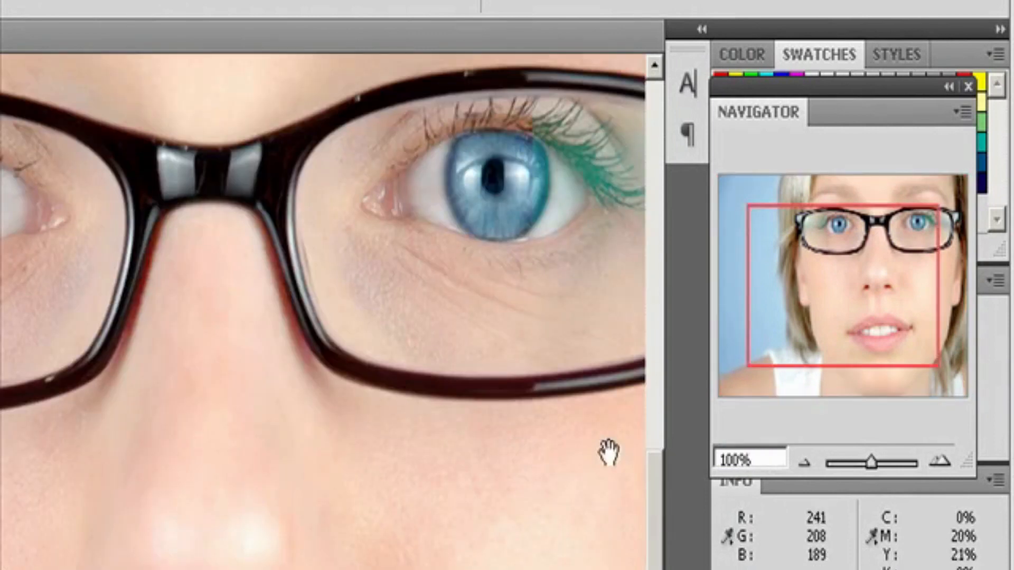
Step: Use the Navigator to try 50% and 66.67% magnification, set about 90.48%, and move the view to the photo's lower-right corner
{"action": "left_click", "coordinate": [804, 463]}
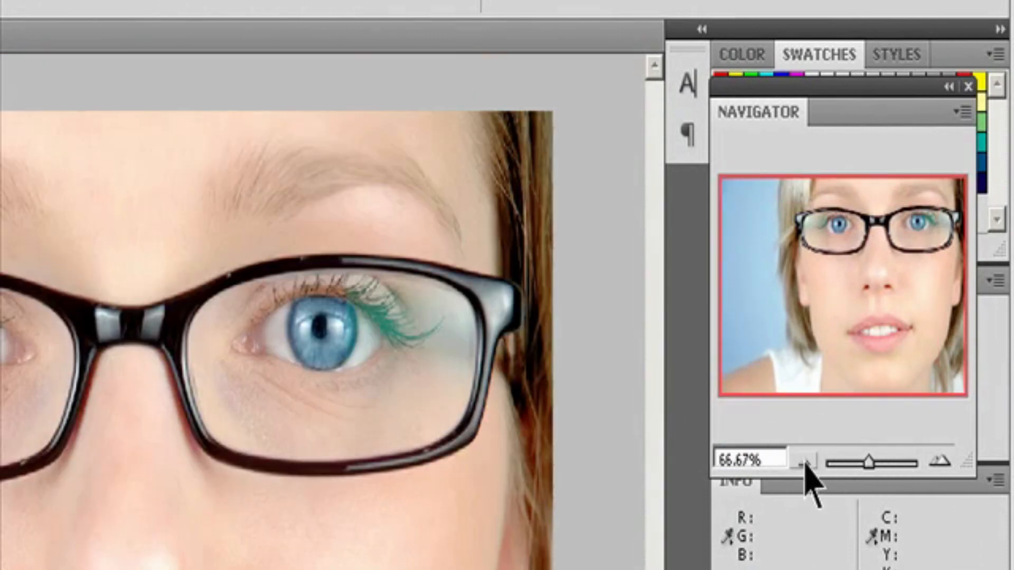
{"action": "left_click", "coordinate": [804, 463]}
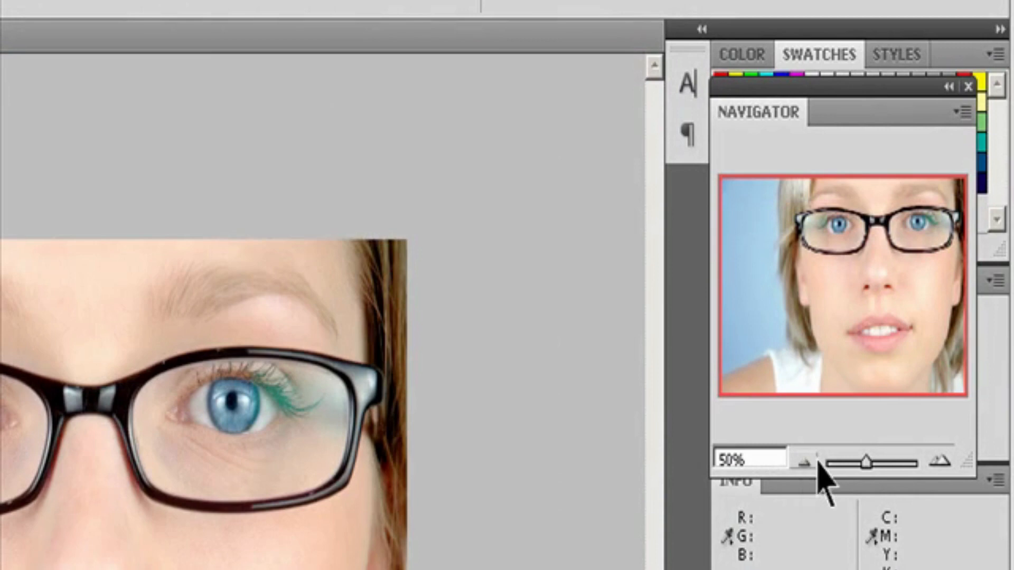
{"action": "left_click", "coordinate": [940, 463]}
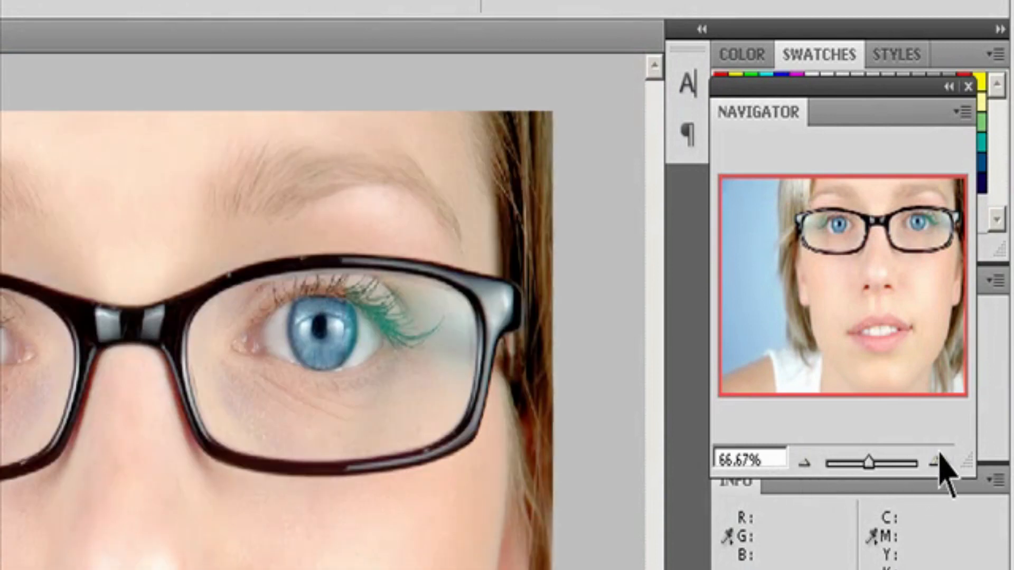
{"action": "mouse_move", "coordinate": [869, 463]}
{"action": "left_mouse_down"}
{"action": "mouse_move", "coordinate": [894, 463]}
{"action": "mouse_move", "coordinate": [870, 465]}
{"action": "left_mouse_up"}
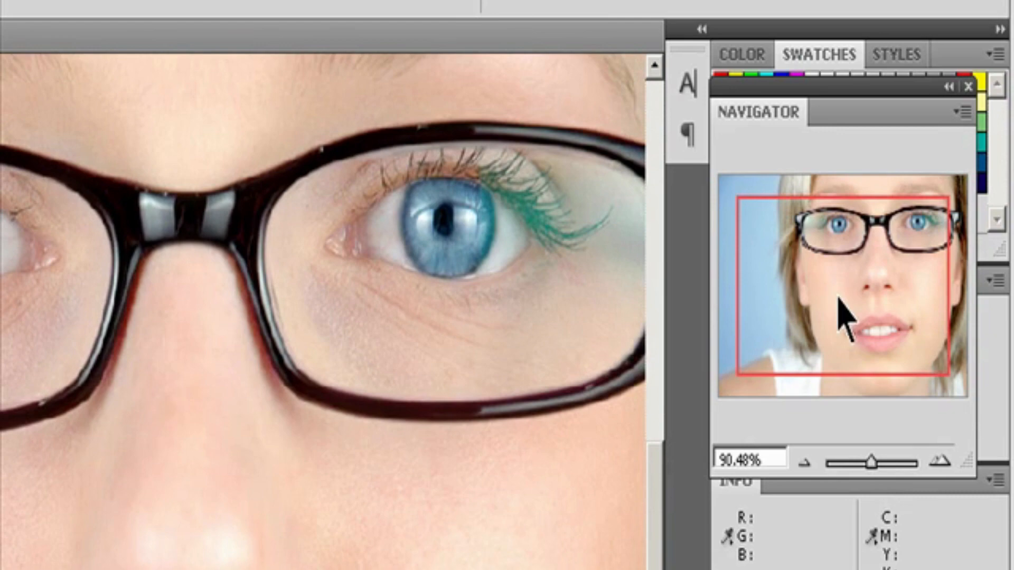
{"action": "left_click_drag", "start_coordinate": [828, 278], "coordinate": [900, 342]}
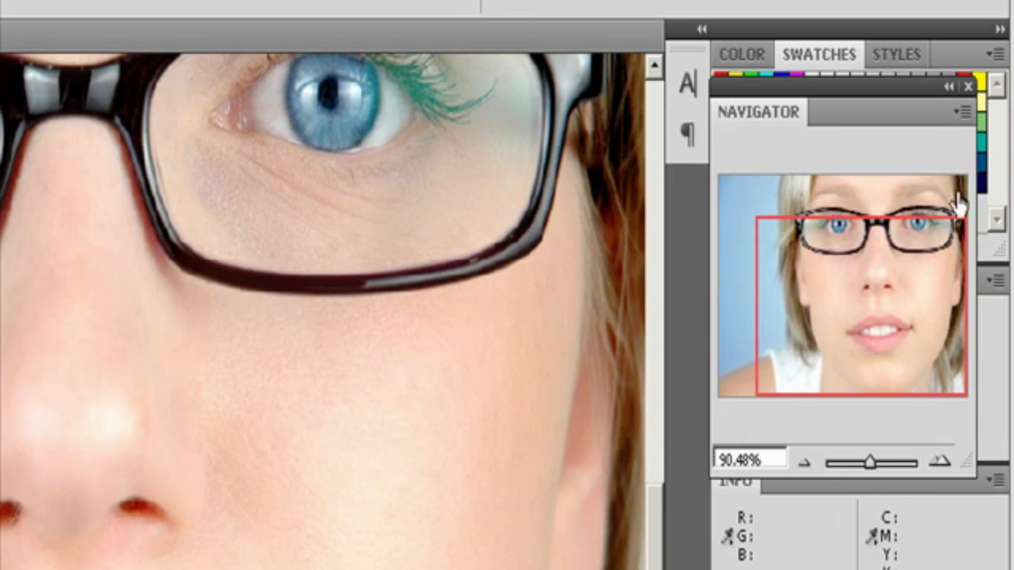
Step: Set the Navigator's view box color to Cyan and move the view box within the thumbnail
{"action": "left_click", "coordinate": [962, 111]}
{"action": "left_click", "coordinate": [930, 127]}
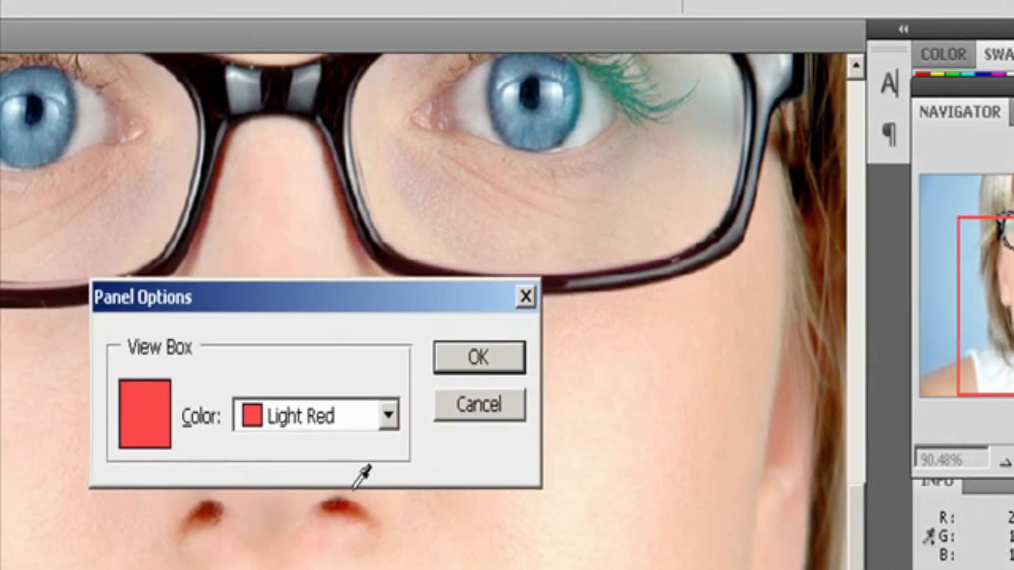
{"action": "left_click", "coordinate": [388, 416]}
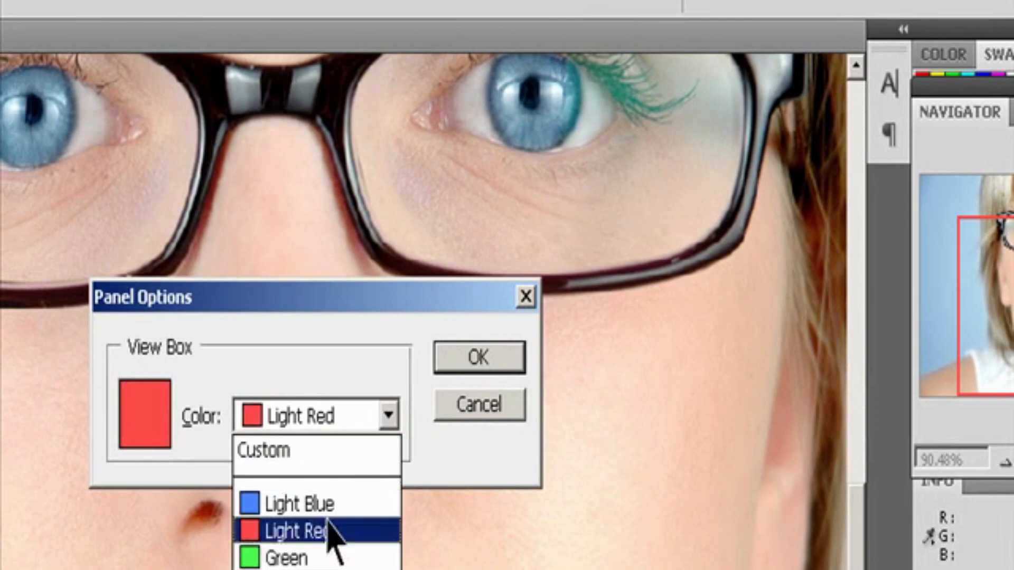
{"action": "left_click", "coordinate": [321, 569]}
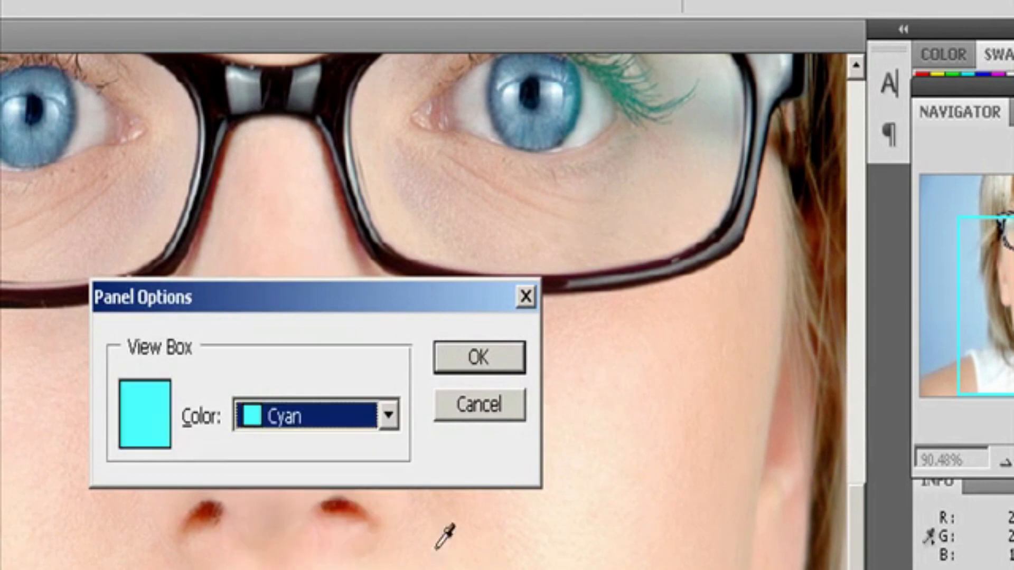
{"action": "left_click", "coordinate": [475, 358]}
{"action": "left_click_drag", "start_coordinate": [913, 253], "coordinate": [953, 187]}
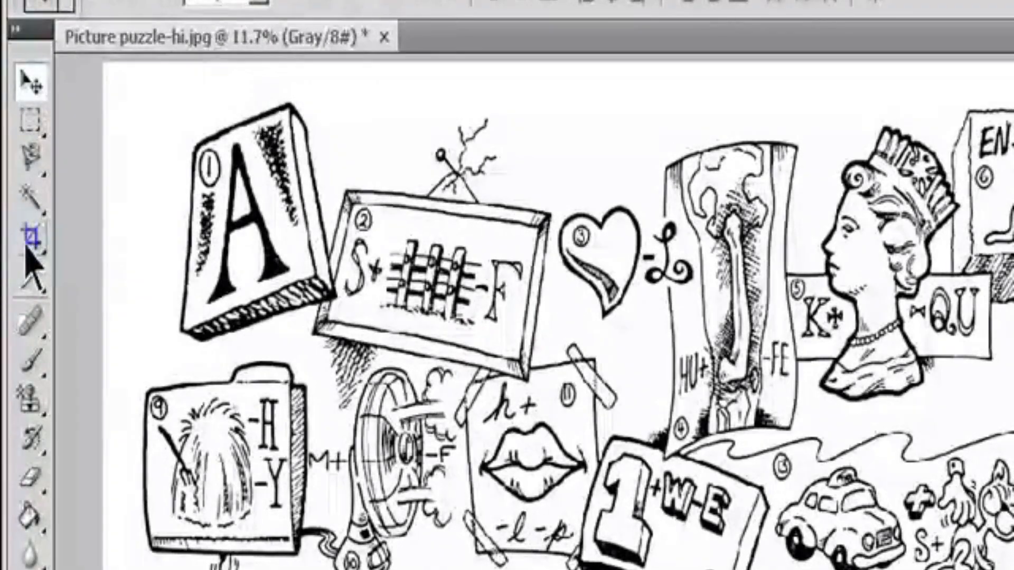
Step: Activate the Crop tool and clear its width, height and resolution values
{"action": "left_click", "coordinate": [31, 243]}
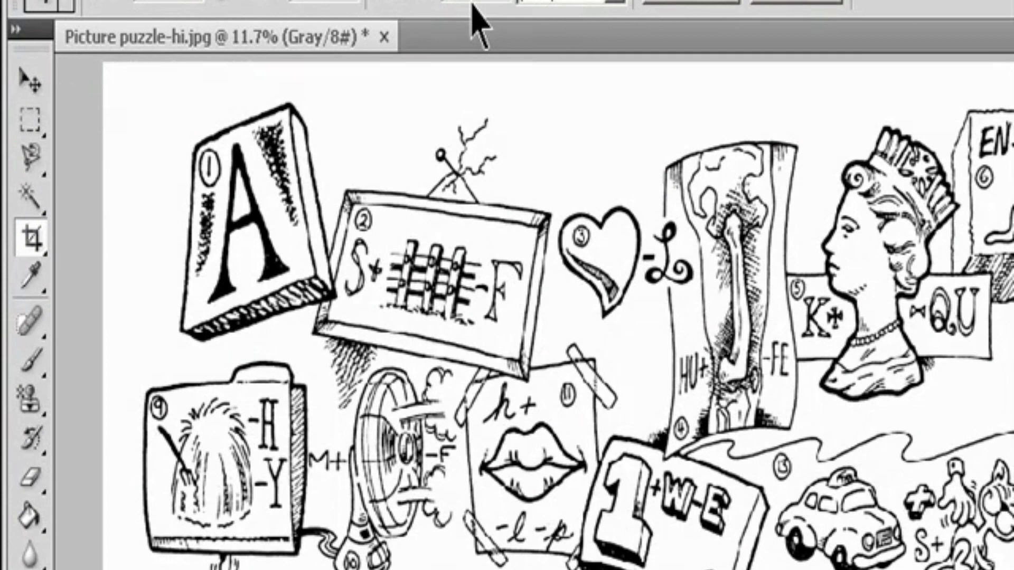
{"action": "left_click", "coordinate": [801, 2]}
Step: Open Snow on branch-hi.jpg from the Lesson 04 folder and switch back to the Picture puzzle-hi.jpg image
{"action": "left_click", "coordinate": [74, 0]}
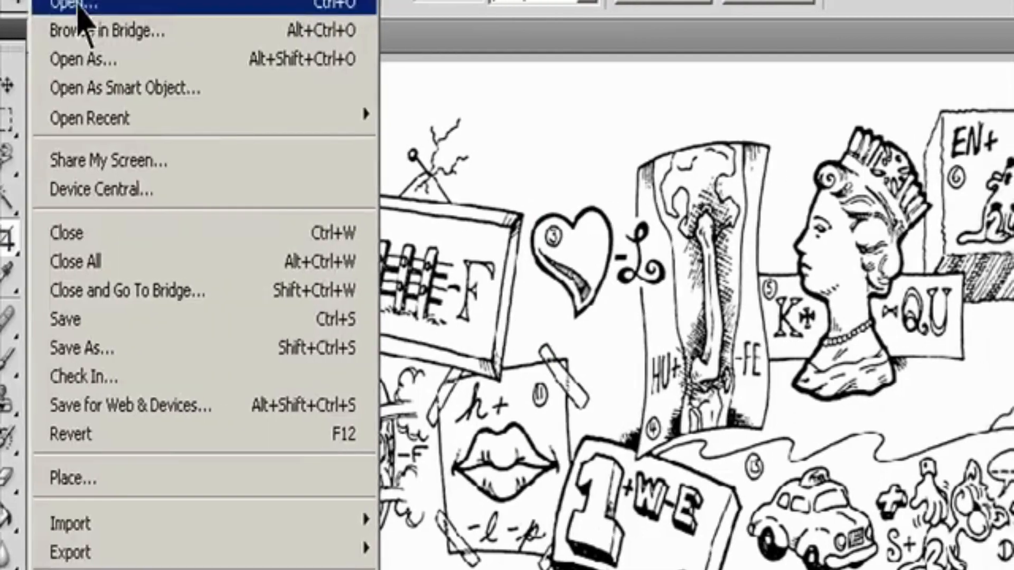
{"action": "left_click", "coordinate": [101, 4]}
{"action": "left_click", "coordinate": [394, 185]}
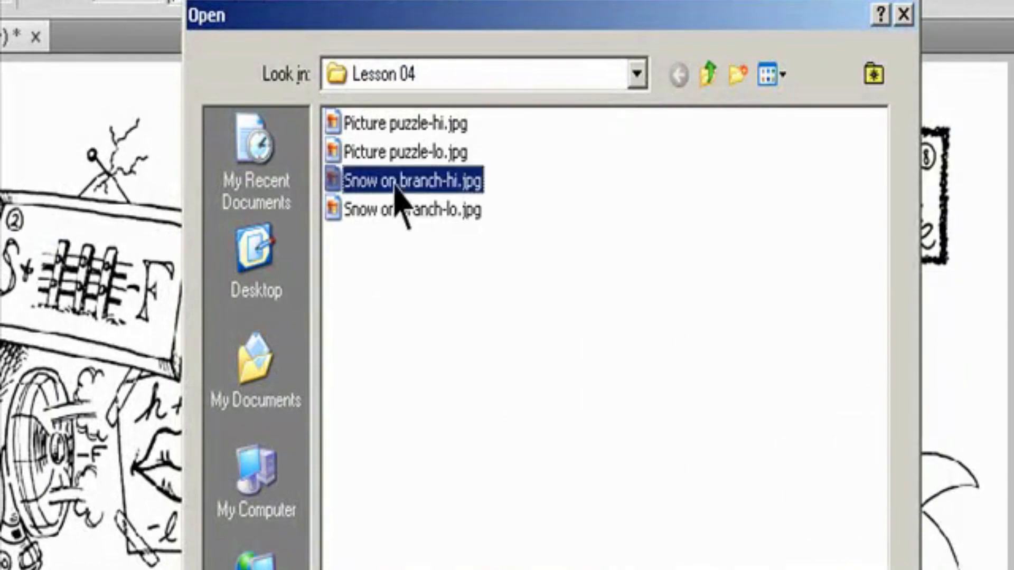
{"action": "left_click", "coordinate": [834, 569]}
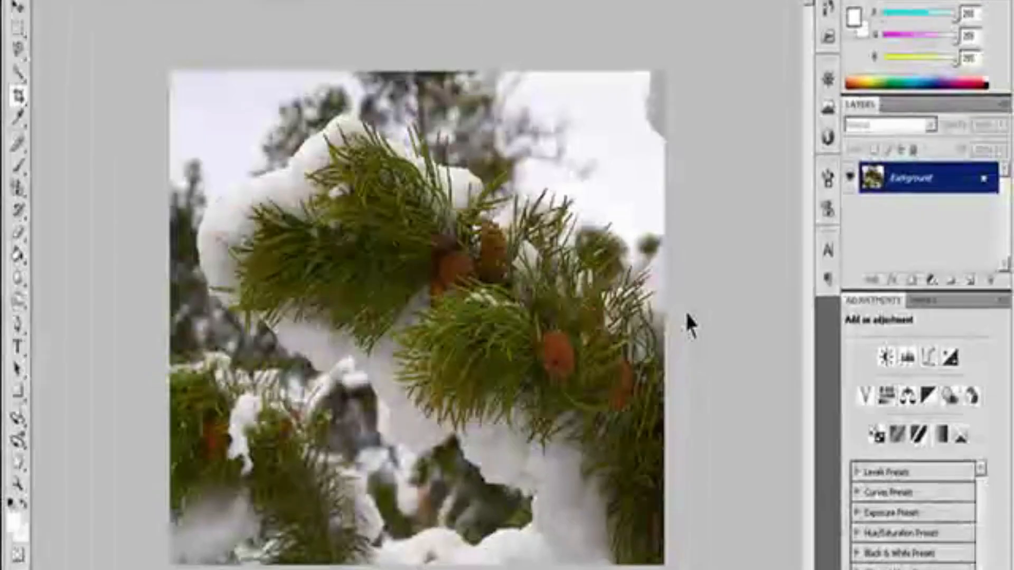
{"action": "left_click", "coordinate": [163, 1]}
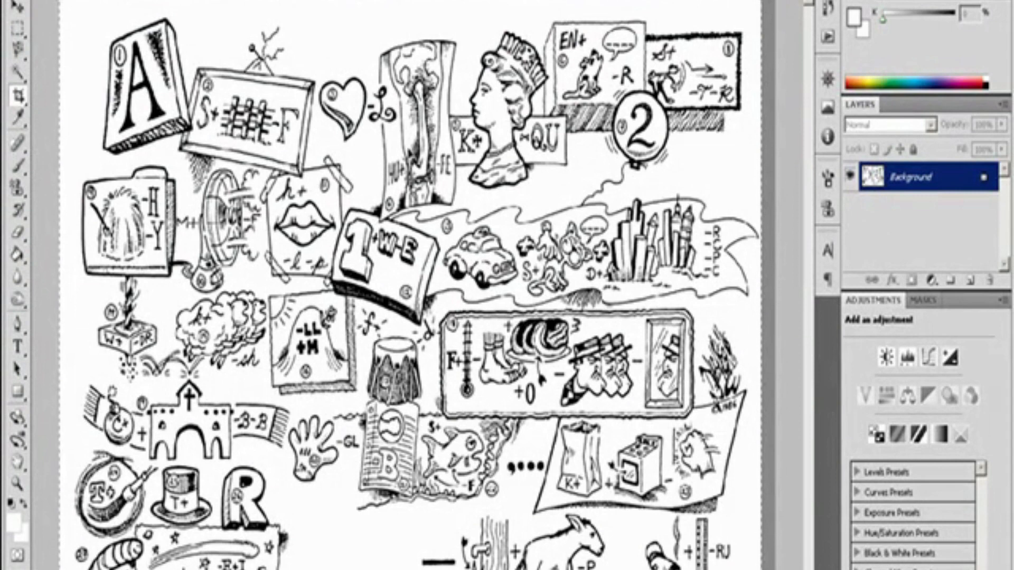
Step: Try adjusting the crop marquee around the puzzle drawing by moving its edges and corners and rotating it
{"action": "mouse_move", "coordinate": [409, 148]}
{"action": "left_mouse_down"}
{"action": "mouse_move", "coordinate": [424, 163]}
{"action": "mouse_move", "coordinate": [410, 162]}
{"action": "left_mouse_up"}
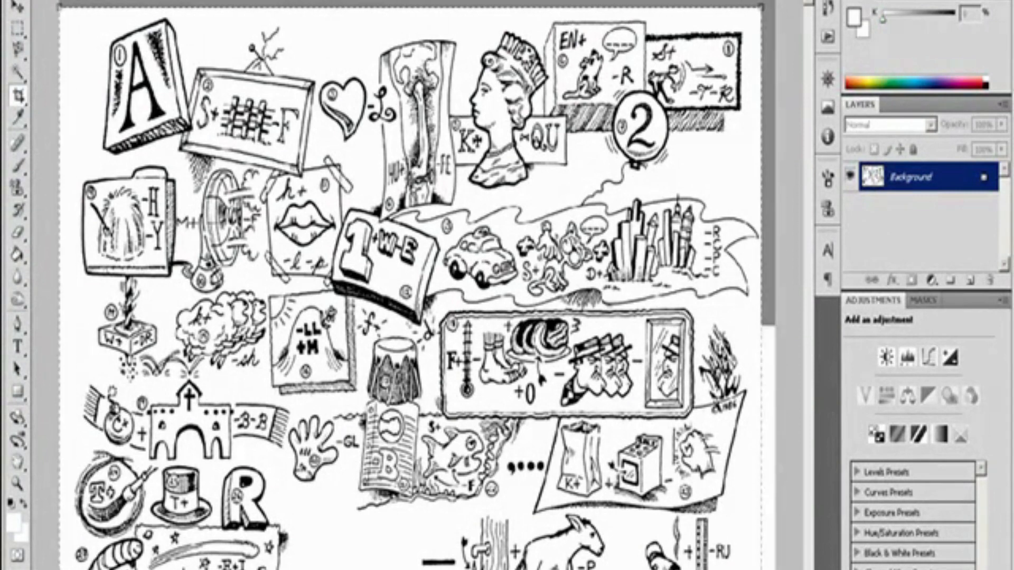
{"action": "left_click_drag", "start_coordinate": [411, 320], "coordinate": [415, 316]}
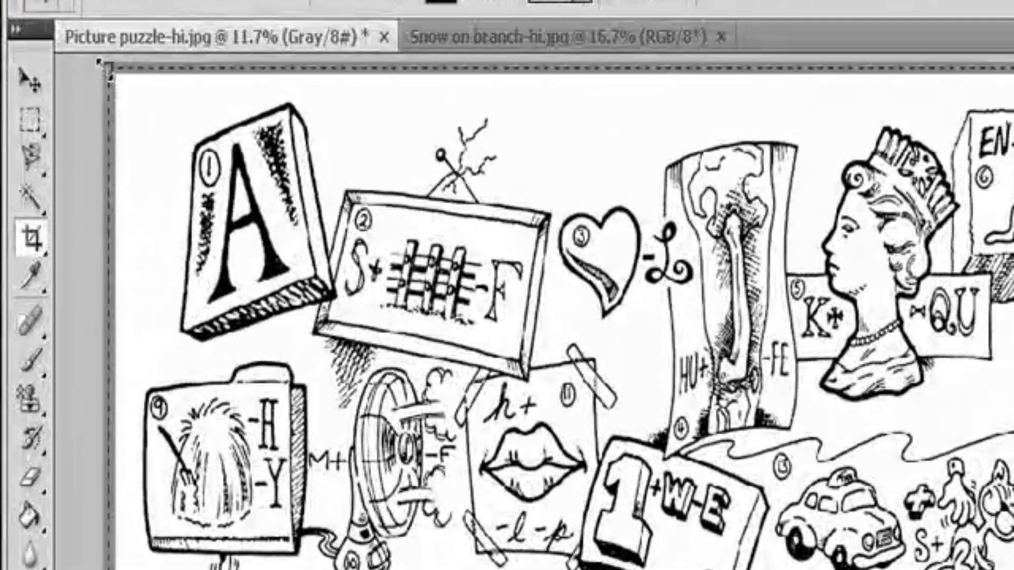
{"action": "left_click_drag", "start_coordinate": [93, 62], "coordinate": [96, 67]}
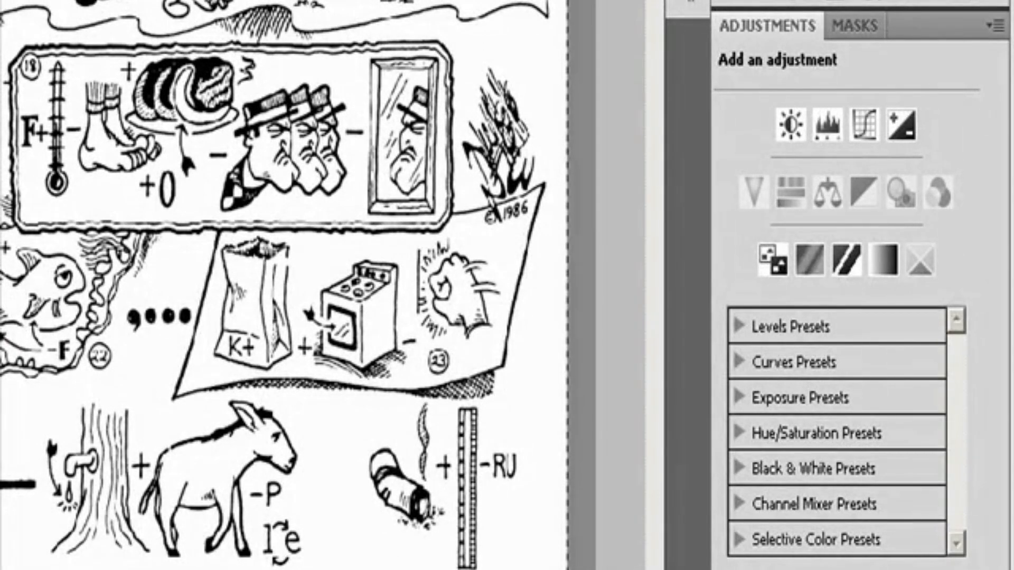
{"action": "left_click_drag", "start_coordinate": [567, 565], "coordinate": [499, 564]}
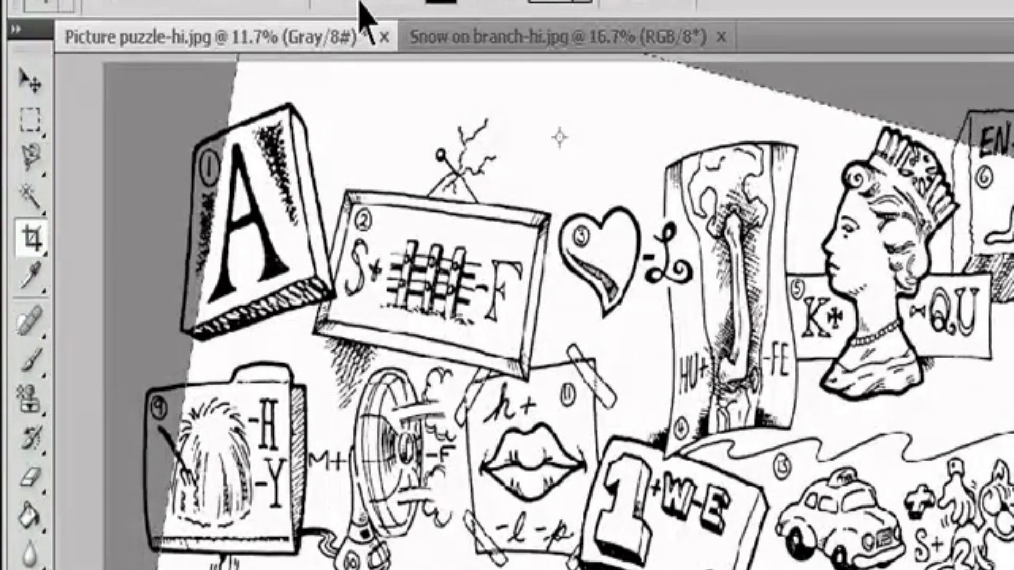
Step: Try the crop shield's color settings and a higher shield opacity, and cancel the crop
{"action": "left_click", "coordinate": [446, 2]}
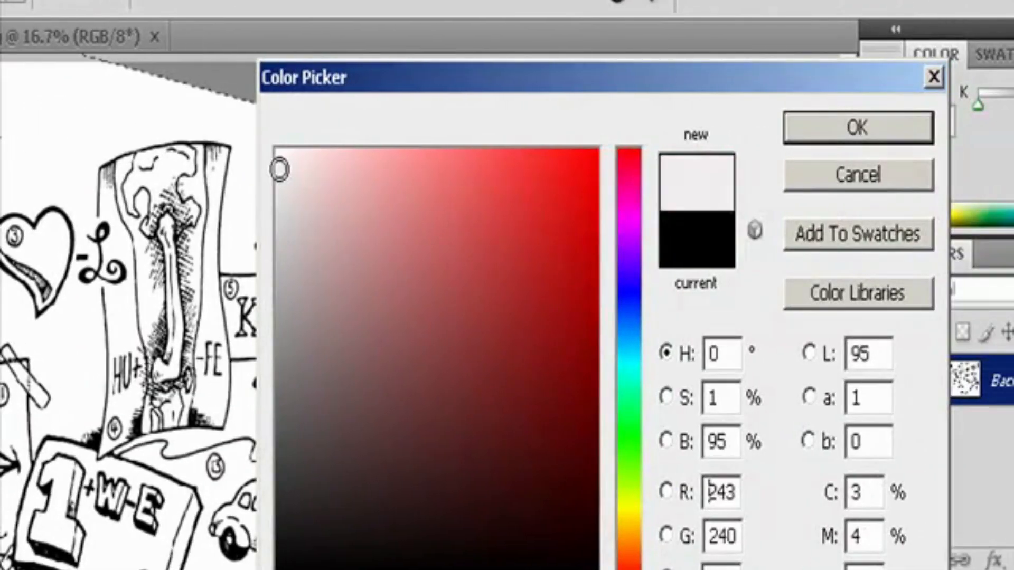
{"action": "left_click_drag", "start_coordinate": [279, 169], "coordinate": [587, 569]}
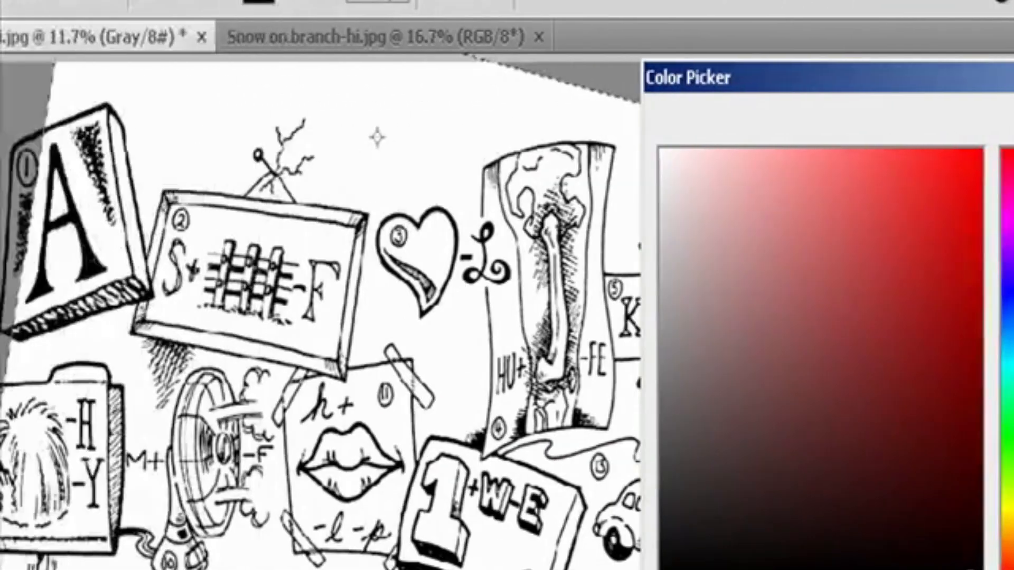
{"action": "left_click", "coordinate": [797, 130]}
{"action": "left_click", "coordinate": [583, 1]}
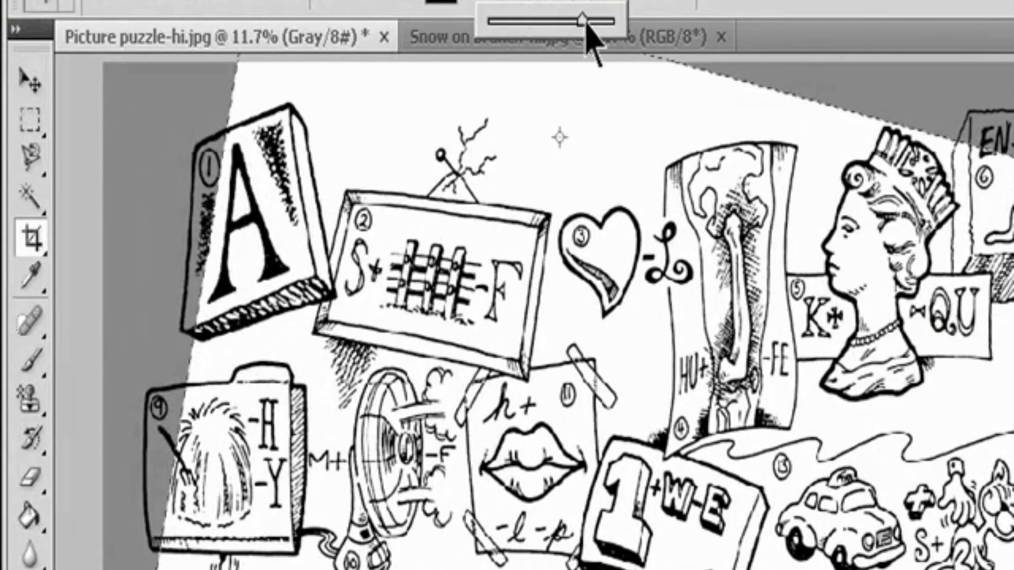
{"action": "left_click_drag", "start_coordinate": [583, 21], "coordinate": [607, 30]}
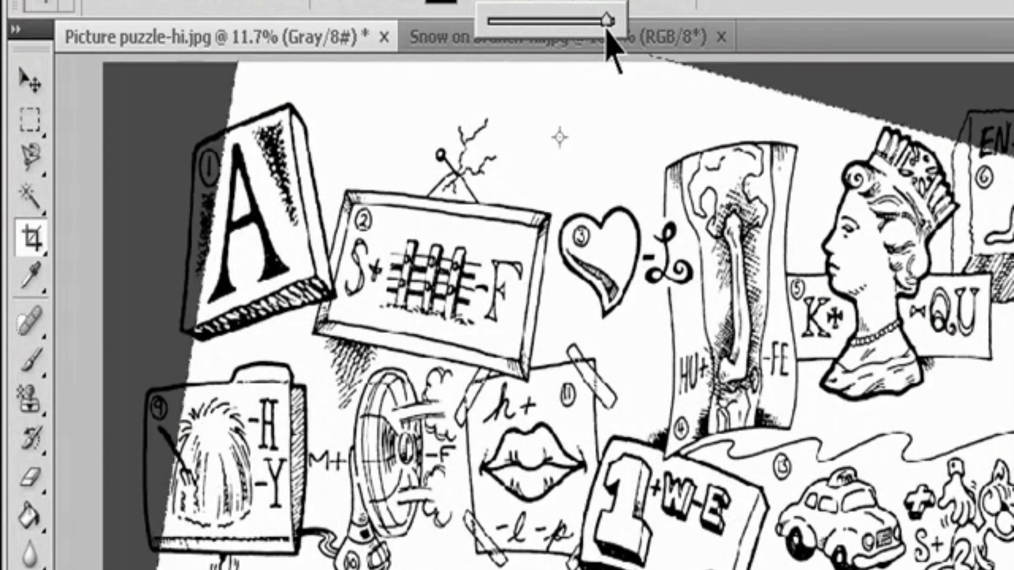
{"action": "key", "text": "Escape"}
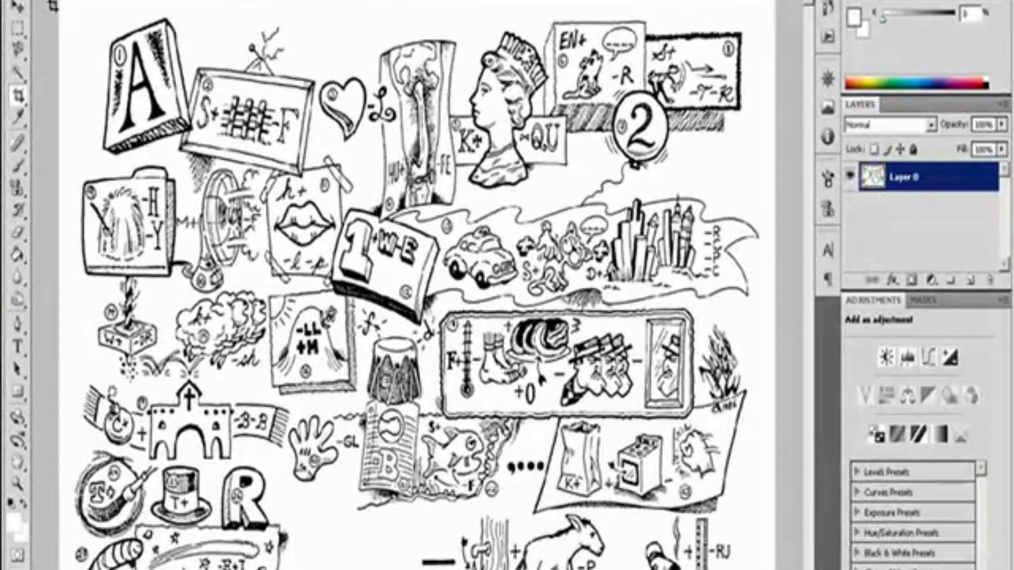
Step: Crop the puzzle drawing with a marquee around the whole sheet, and commit a second, slightly tighter crop
{"action": "left_click_drag", "start_coordinate": [58, 1], "coordinate": [762, 569]}
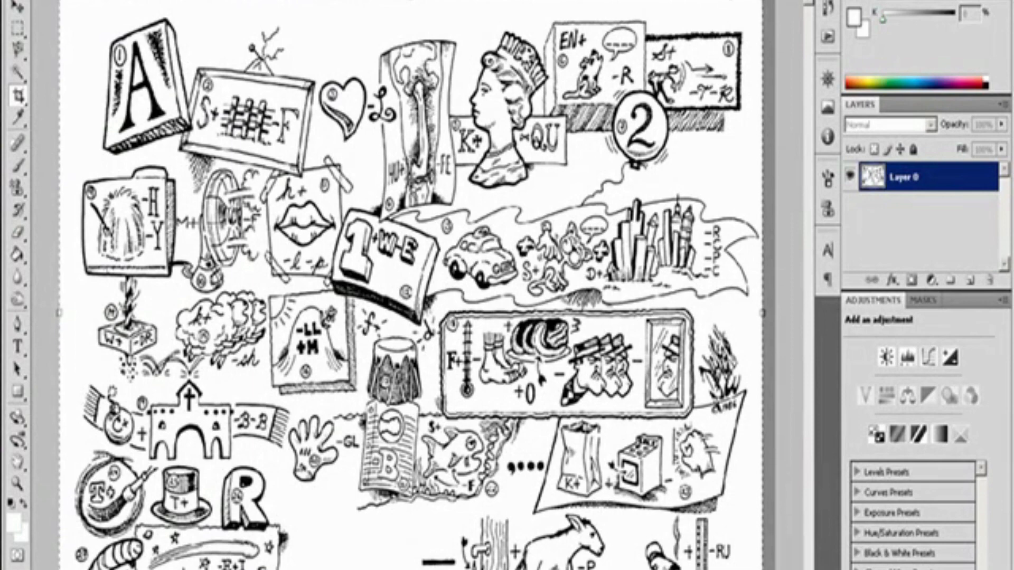
{"action": "key", "text": "Return"}
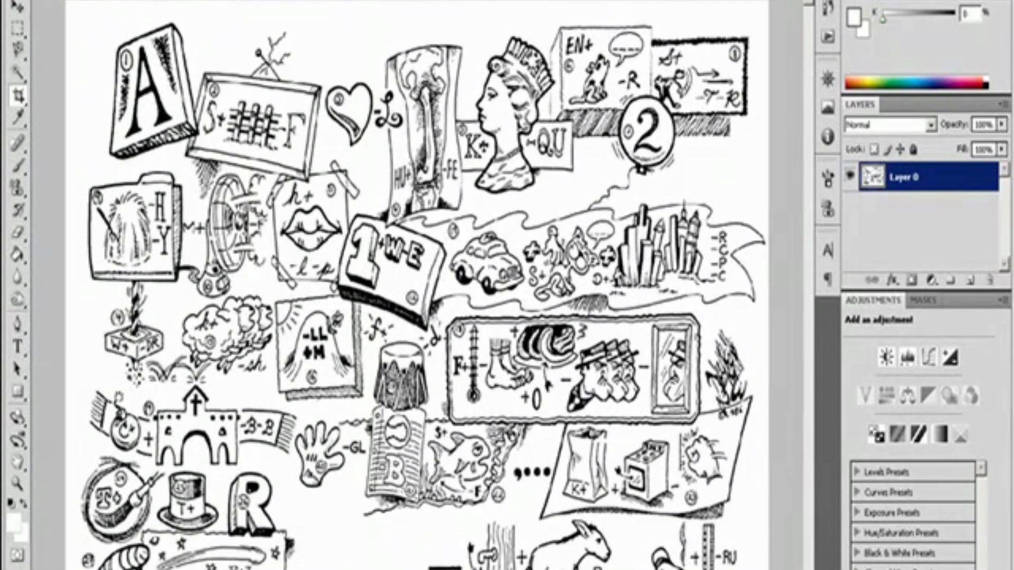
{"action": "key", "text": "ctrl+t"}
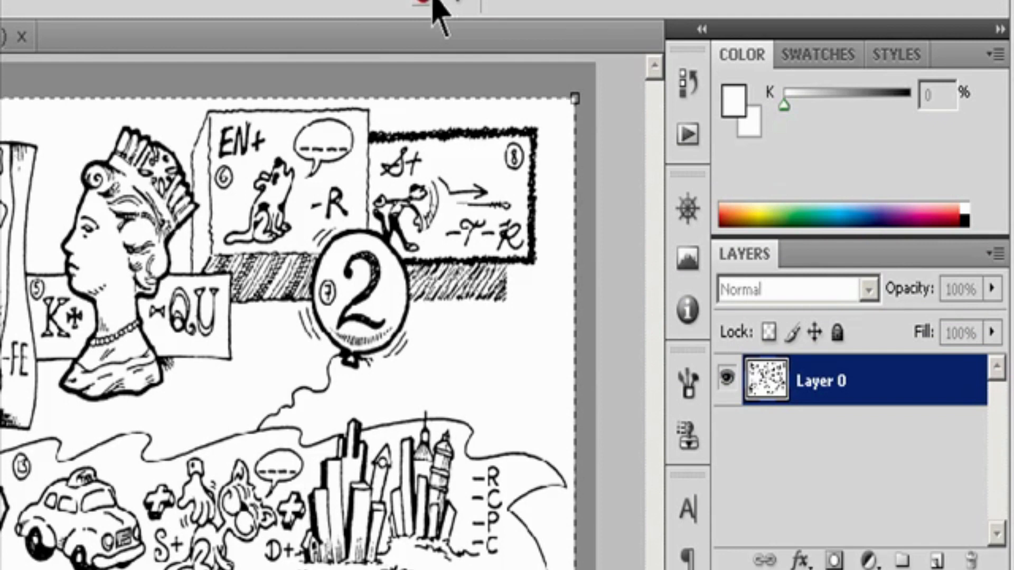
{"action": "left_click", "coordinate": [465, 6]}
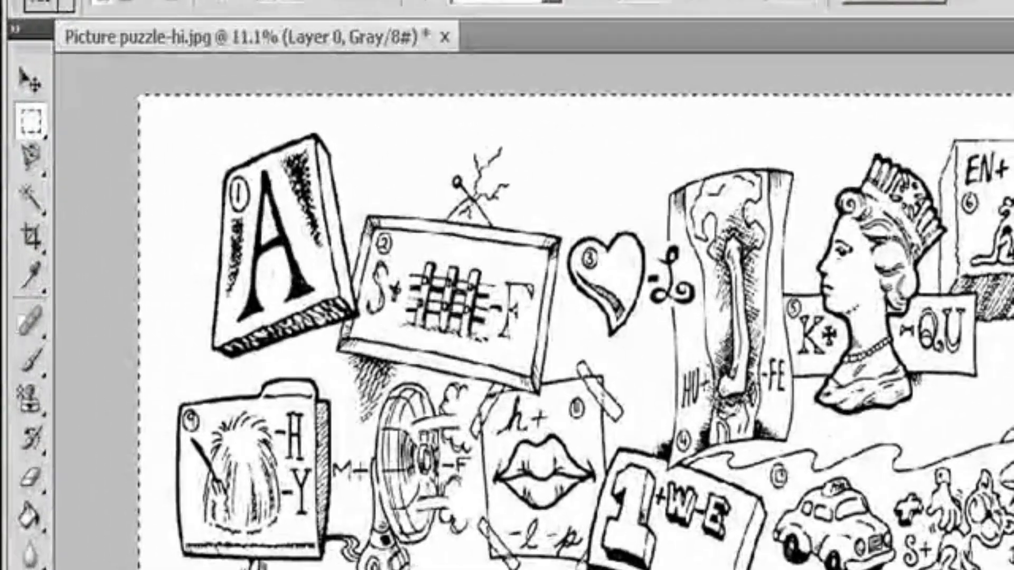
Step: Crop the puzzle drawing to the rectangular marquee selection
{"action": "left_click", "coordinate": [125, 0]}
{"action": "left_click", "coordinate": [237, 249]}
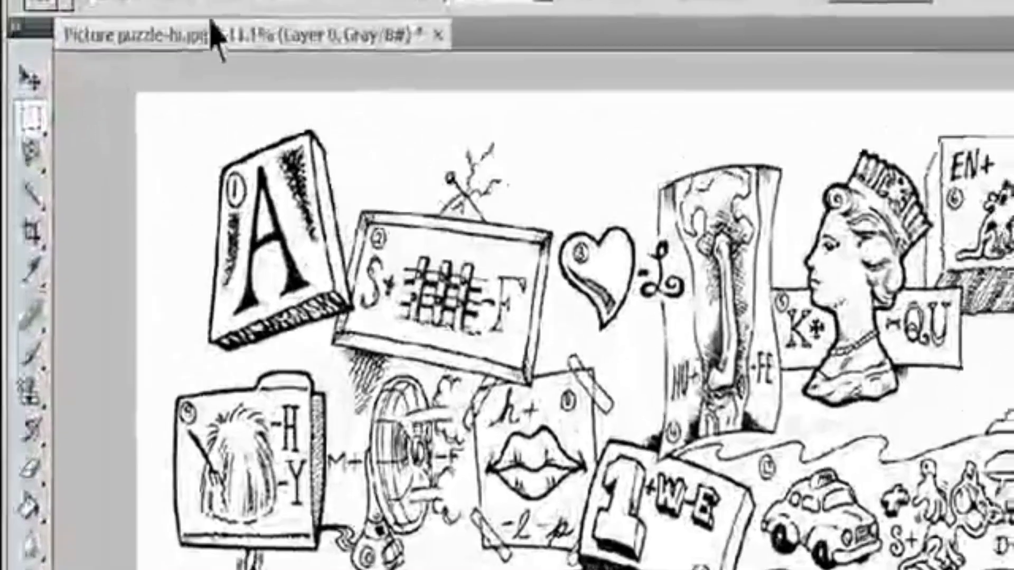
Step: Base the Trim on Bottom Right Pixel Color and switch trimming of the Top and Bottom sides off and on again
{"action": "left_click", "coordinate": [169, 1]}
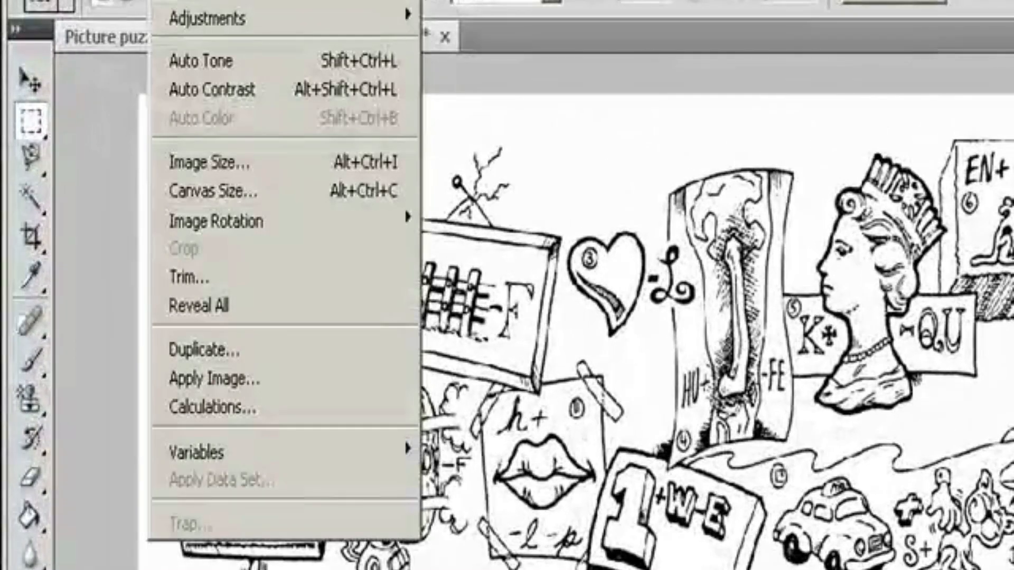
{"action": "left_click", "coordinate": [219, 275]}
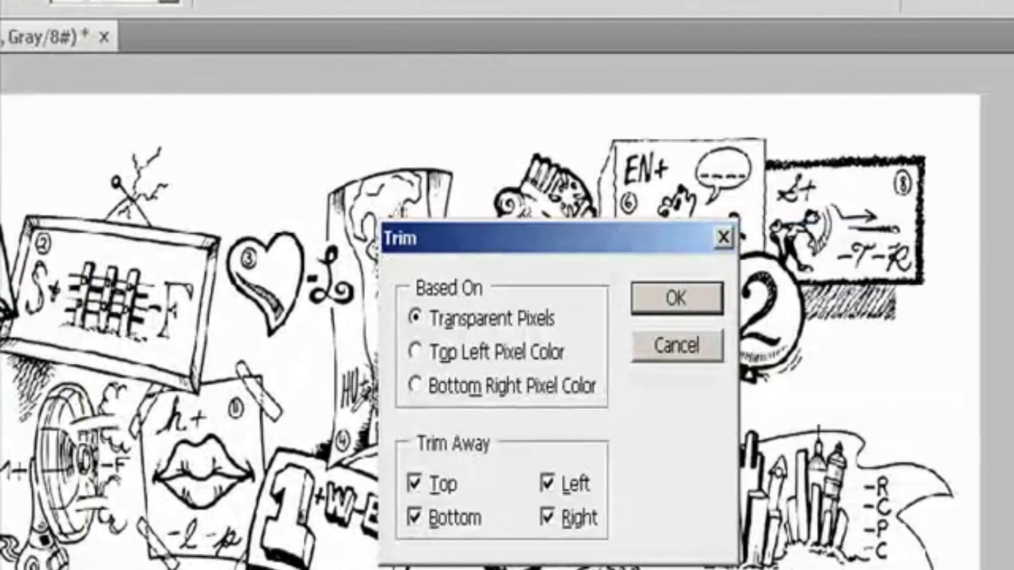
{"action": "left_click", "coordinate": [436, 358]}
{"action": "left_click", "coordinate": [449, 392]}
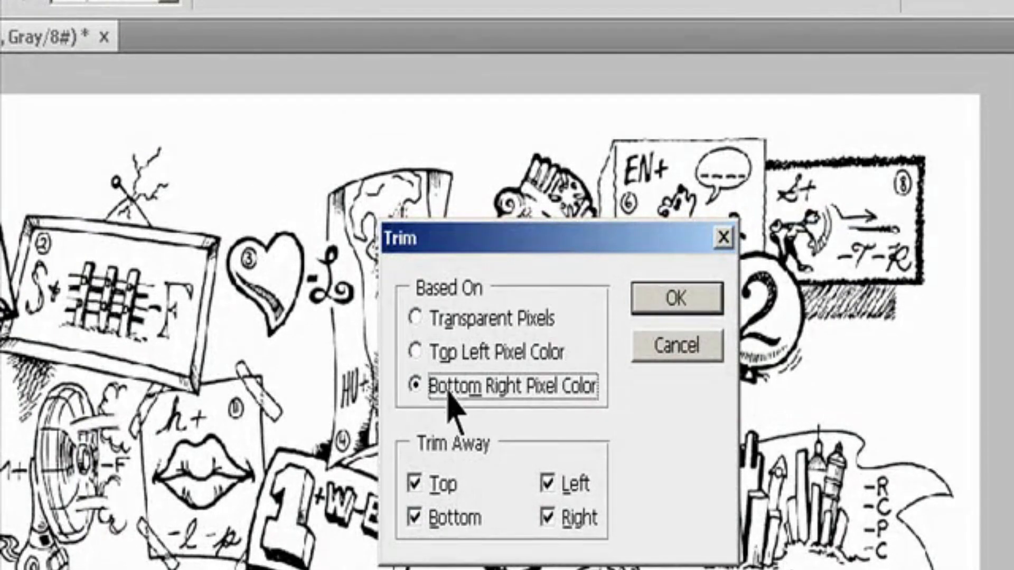
{"action": "left_click", "coordinate": [429, 484]}
{"action": "left_click", "coordinate": [423, 517]}
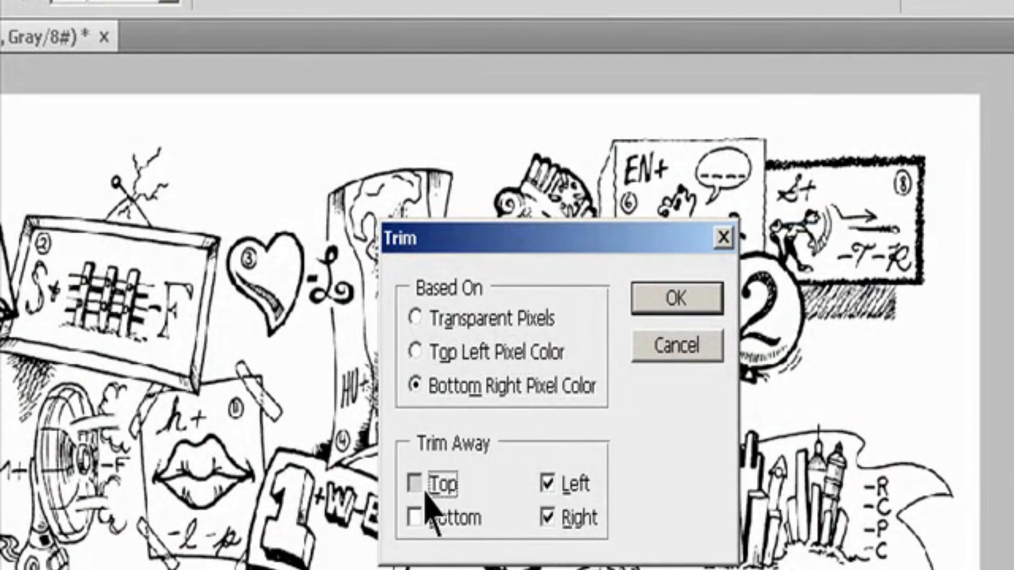
{"action": "left_click", "coordinate": [425, 494]}
{"action": "left_click", "coordinate": [428, 517]}
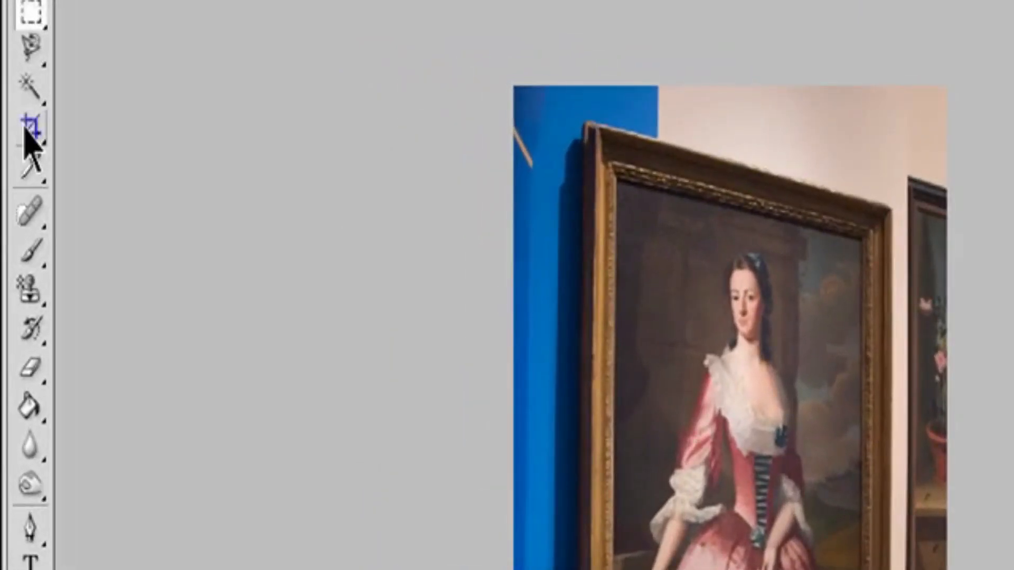
Step: Draw a crop marquee with the Crop tool around the framed portrait painting, from the canvas's upper-left to lower-right corner
{"action": "left_click", "coordinate": [27, 128]}
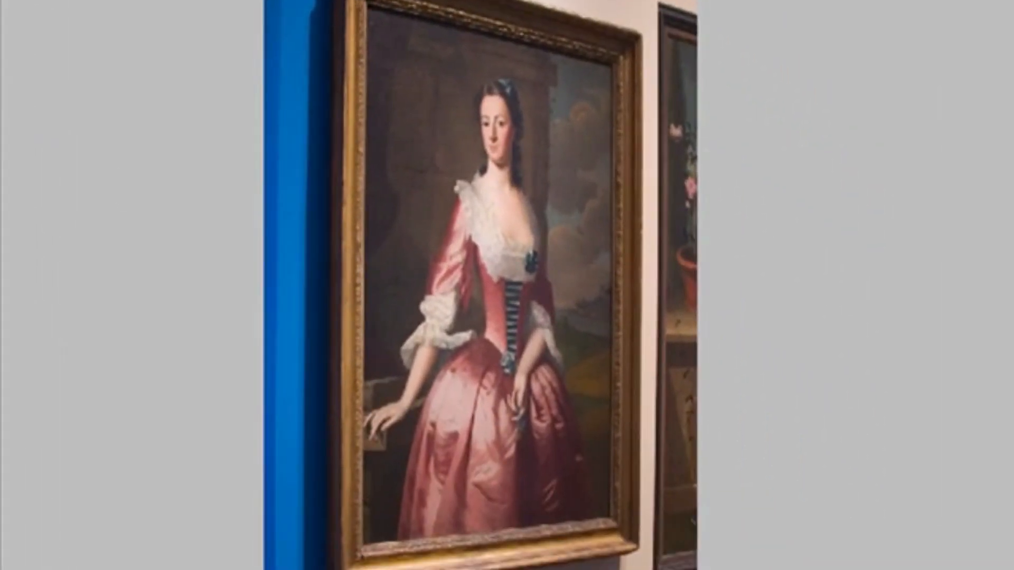
{"action": "left_click_drag", "start_coordinate": [368, 1], "coordinate": [590, 398]}
{"action": "left_click_drag", "start_coordinate": [622, 489], "coordinate": [617, 548]}
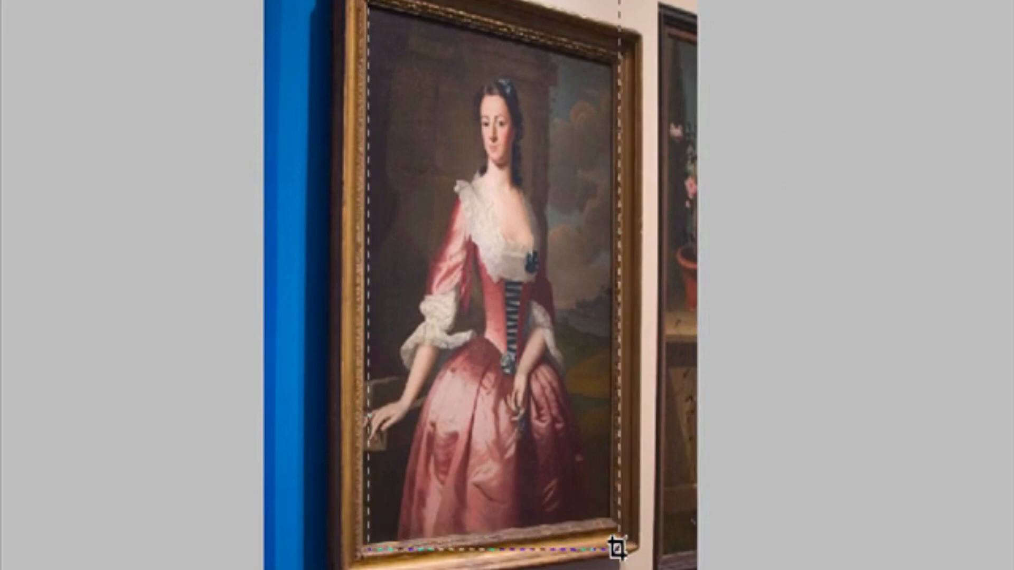
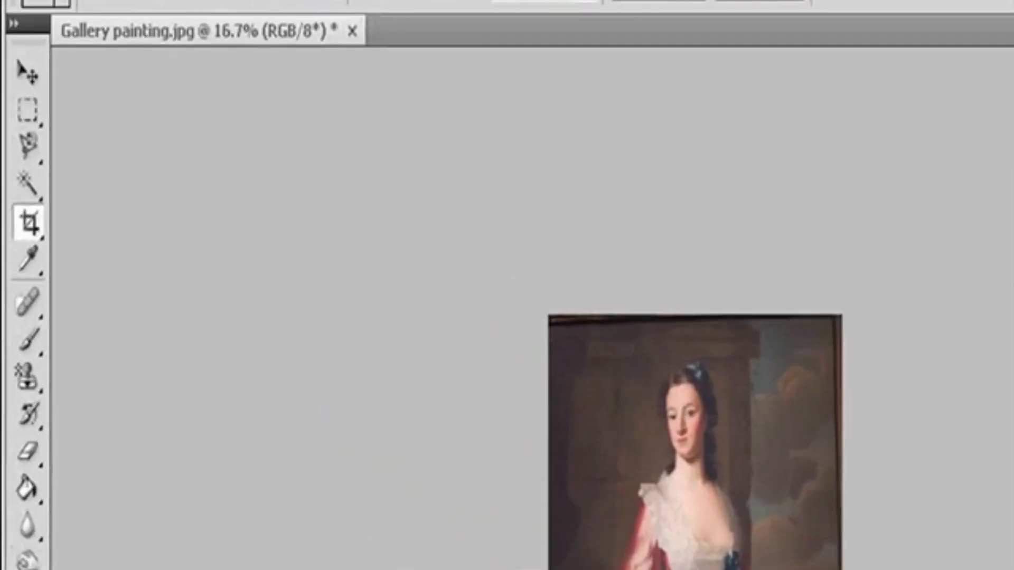
Step: Rotate the portrait painting's canvas by 180°
{"action": "left_click", "coordinate": [177, 1]}
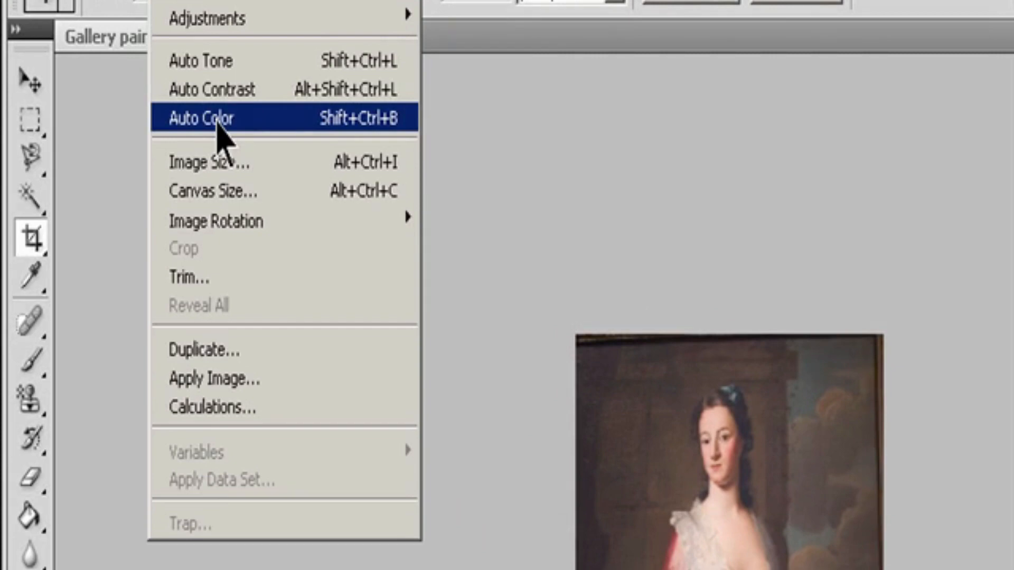
{"action": "mouse_move", "coordinate": [231, 221]}
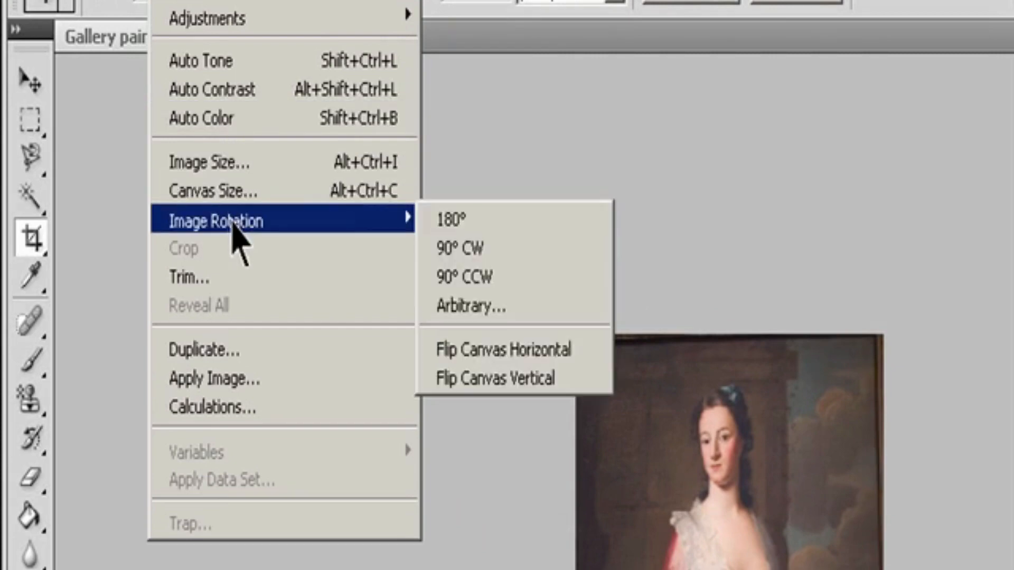
{"action": "left_click", "coordinate": [481, 224]}
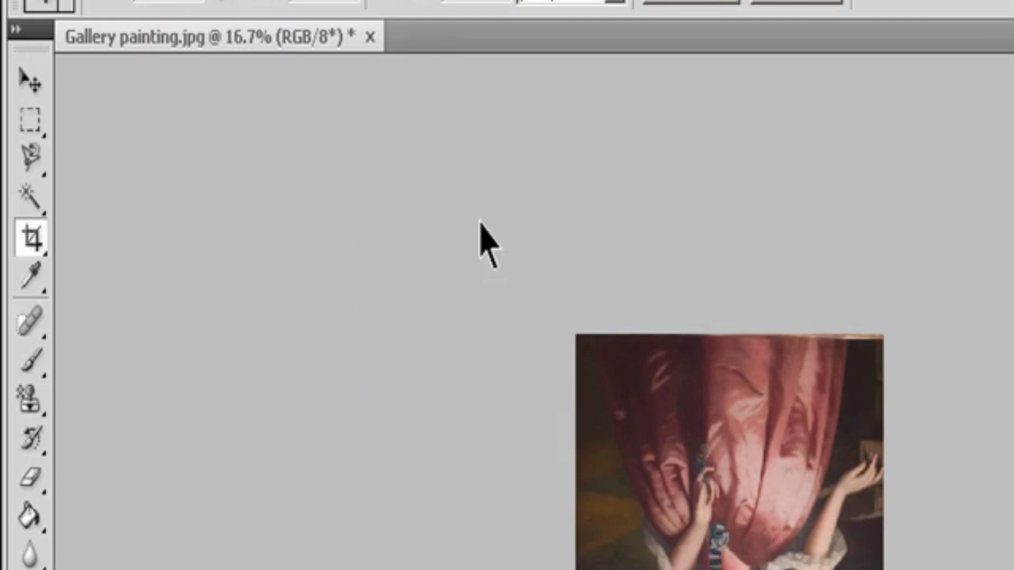
Step: Rotate the painting's canvas 90° clockwise and turn it back 90° counterclockwise
{"action": "left_click", "coordinate": [166, 2]}
{"action": "mouse_move", "coordinate": [244, 222]}
{"action": "left_click", "coordinate": [464, 273]}
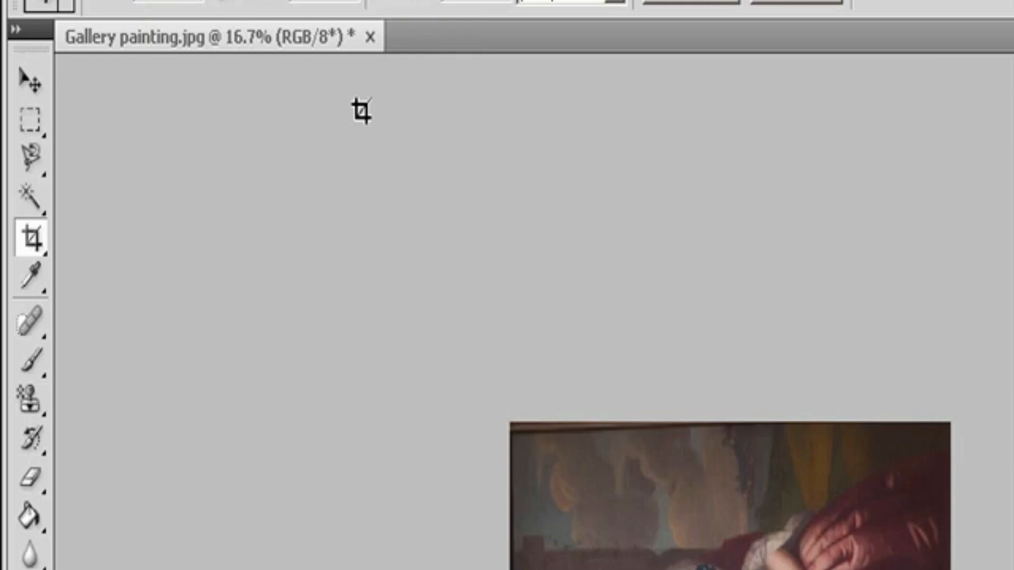
{"action": "left_click", "coordinate": [165, 2]}
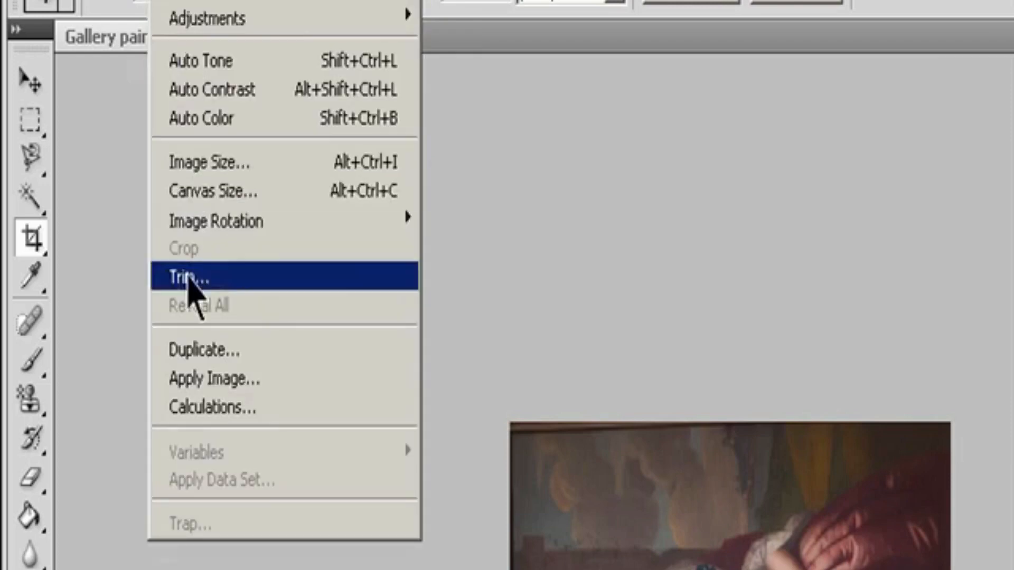
{"action": "mouse_move", "coordinate": [420, 223]}
{"action": "left_click", "coordinate": [454, 272]}
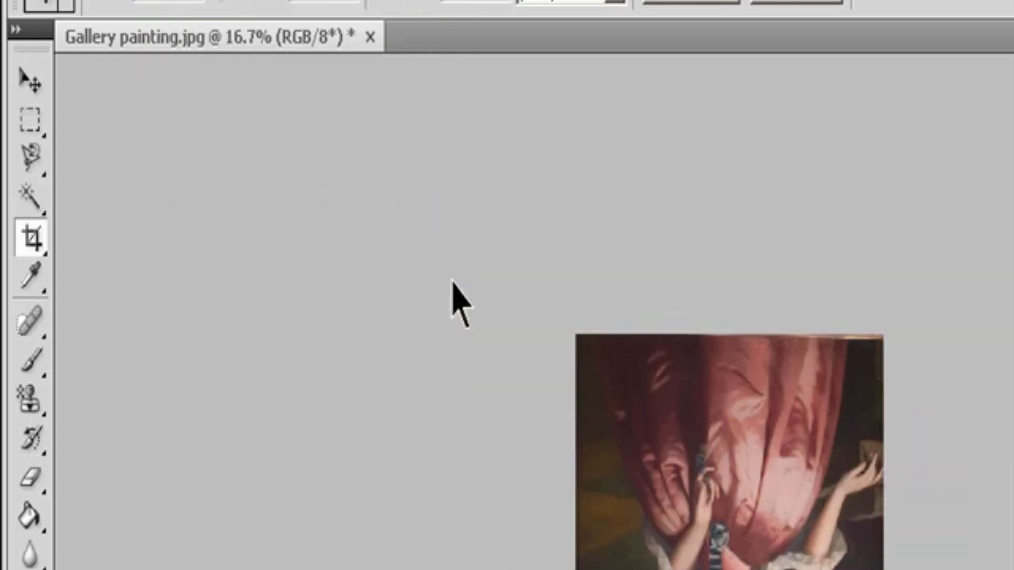
Step: Open the arbitrary canvas rotation settings for the painting and close them without entering an angle
{"action": "left_click", "coordinate": [166, 3]}
{"action": "mouse_move", "coordinate": [272, 223]}
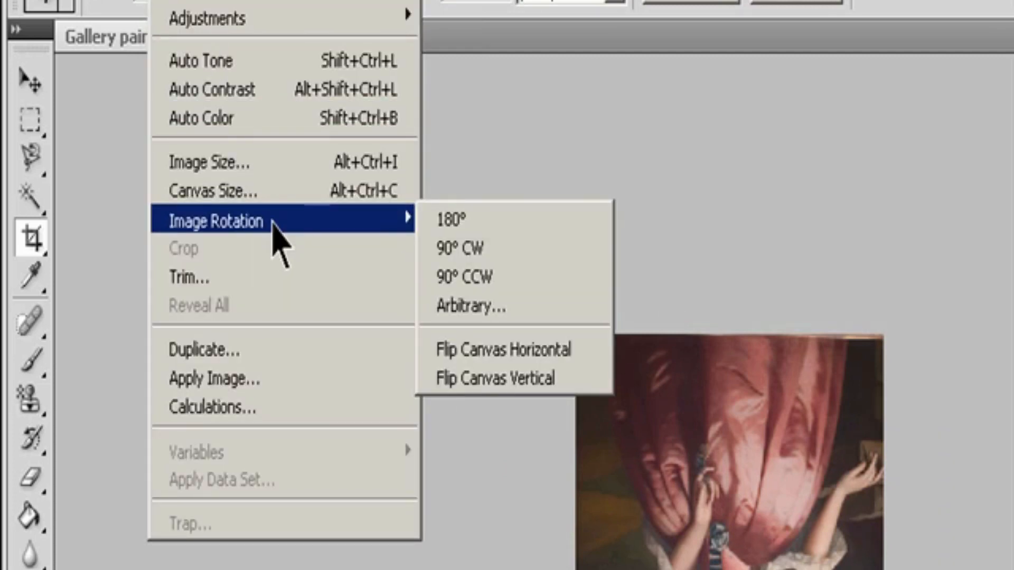
{"action": "left_click", "coordinate": [475, 304]}
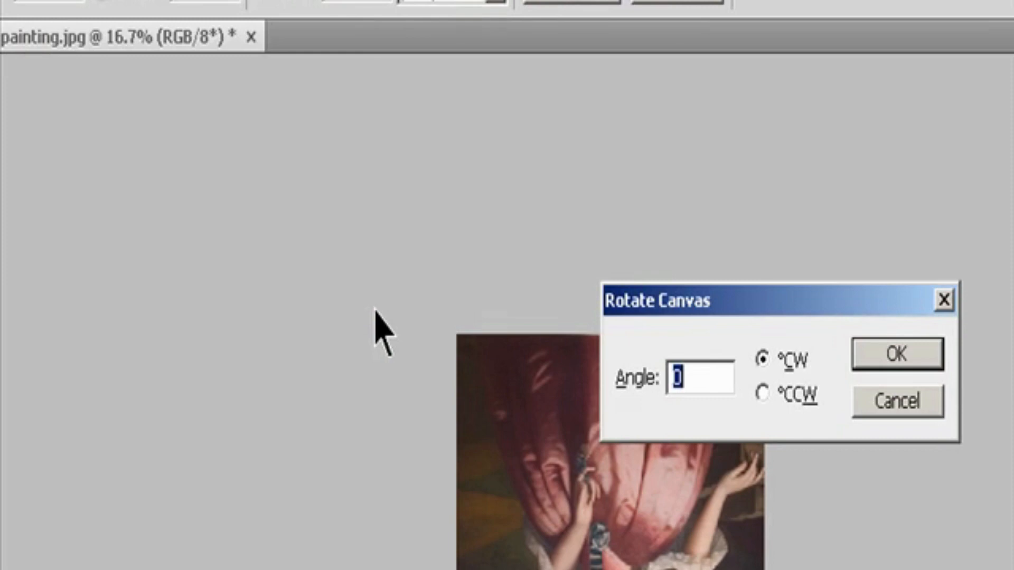
{"action": "key", "text": "Return"}
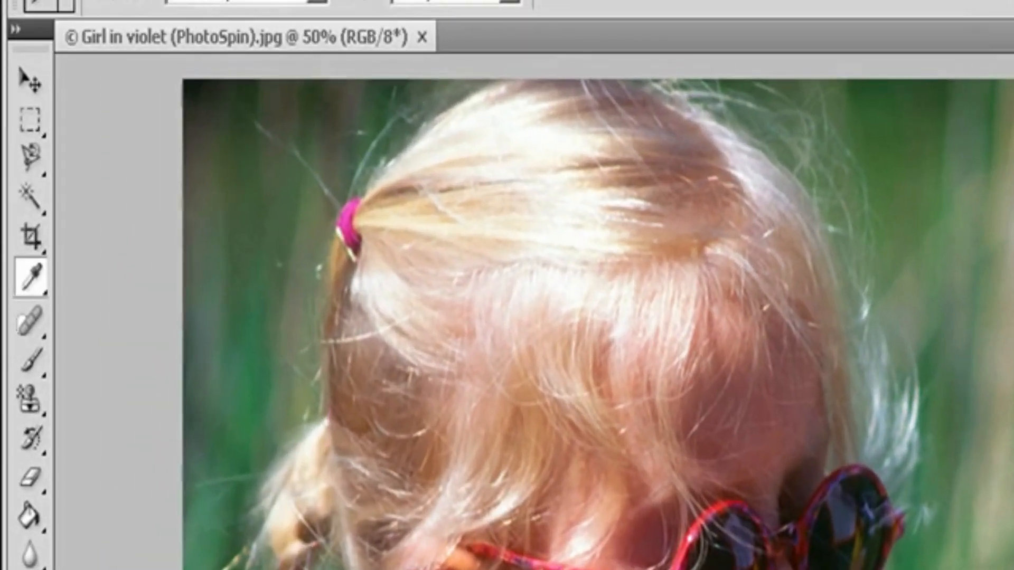
Step: Open the Variations adjustment for the girl's photo and preview the Highlights and Saturation ranges before returning to Midtones
{"action": "left_click", "coordinate": [183, 2]}
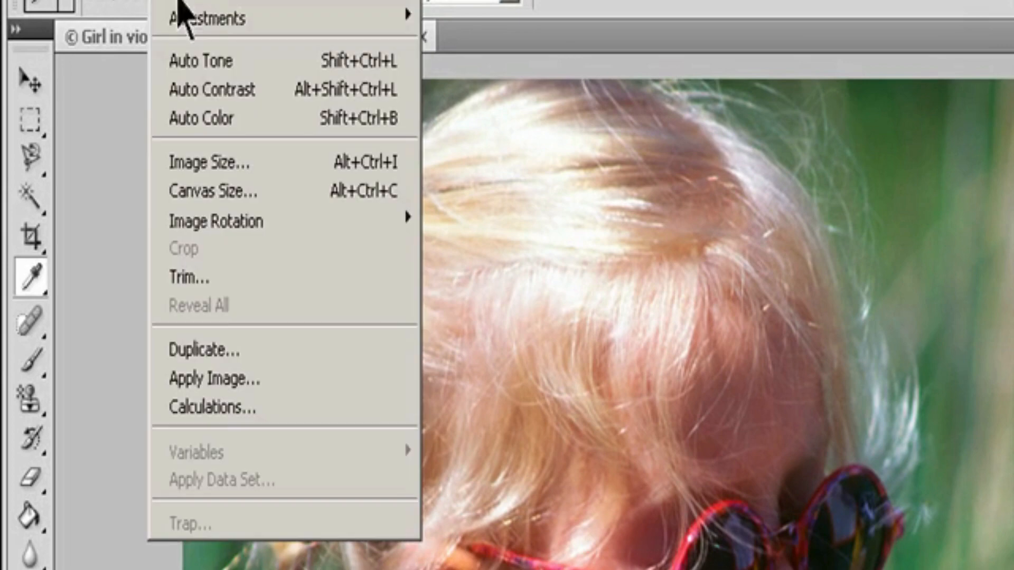
{"action": "mouse_move", "coordinate": [204, 28]}
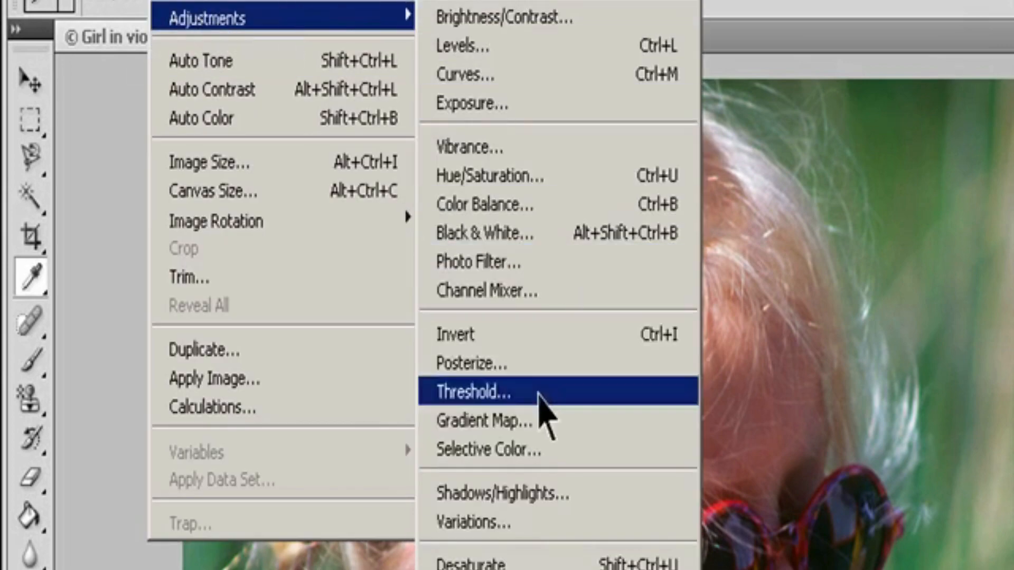
{"action": "left_click", "coordinate": [524, 522]}
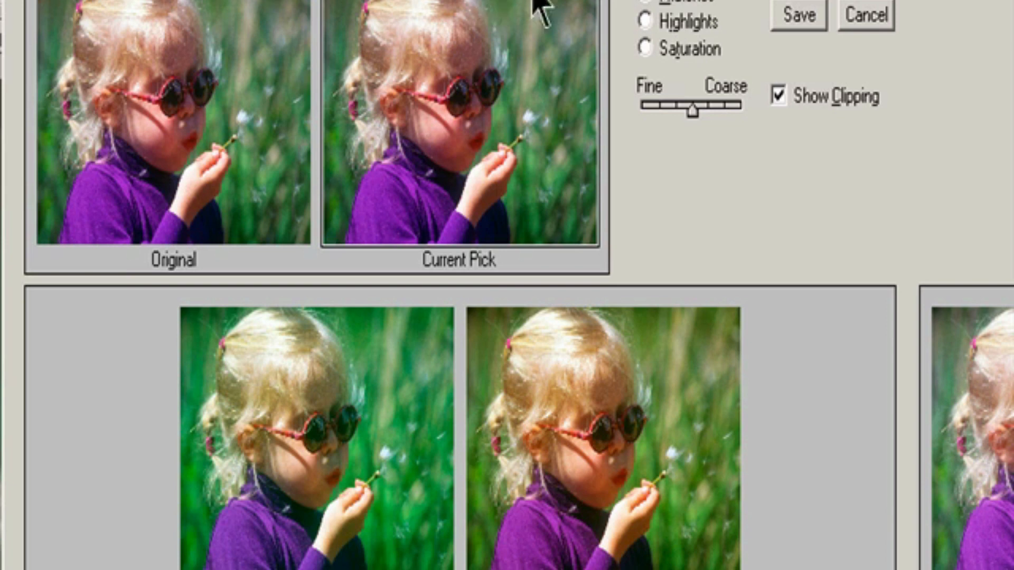
{"action": "left_click", "coordinate": [653, 0]}
{"action": "left_click", "coordinate": [656, 23]}
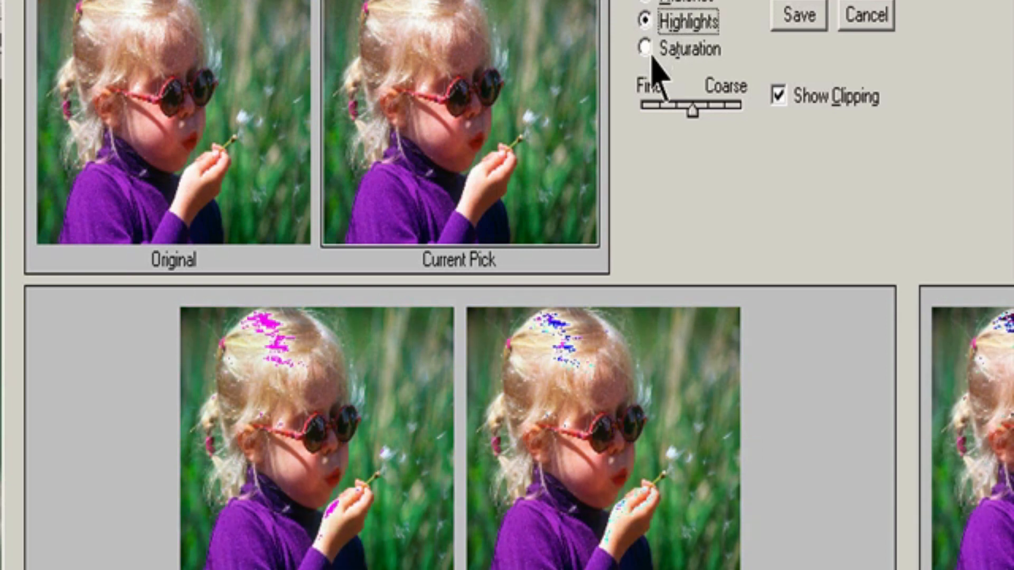
{"action": "left_click", "coordinate": [650, 51]}
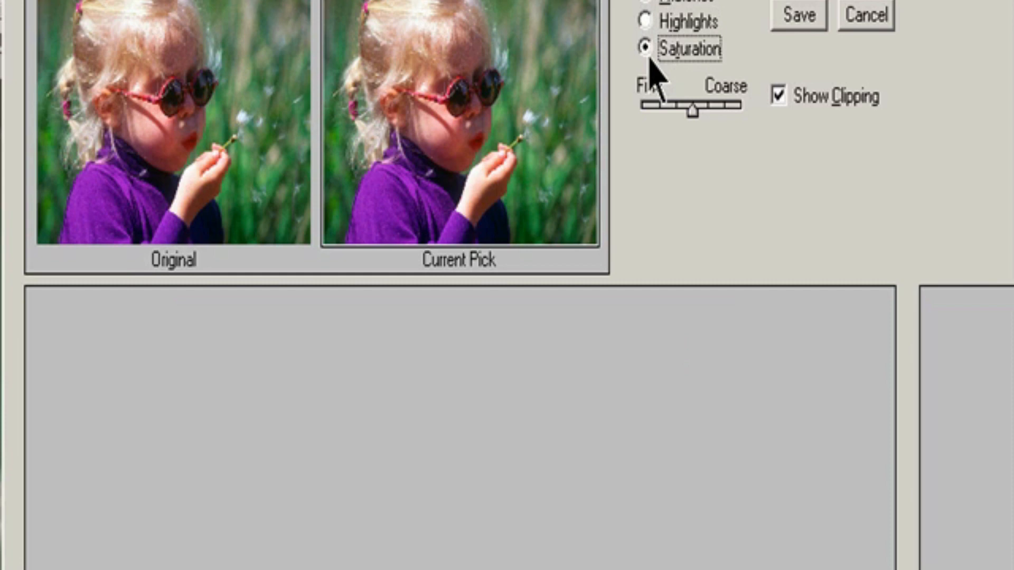
{"action": "left_click", "coordinate": [653, 2]}
Step: Try the Fine–Coarse intensity slider and switch Show Clipping off and on again in Variations
{"action": "left_click_drag", "start_coordinate": [692, 109], "coordinate": [691, 133]}
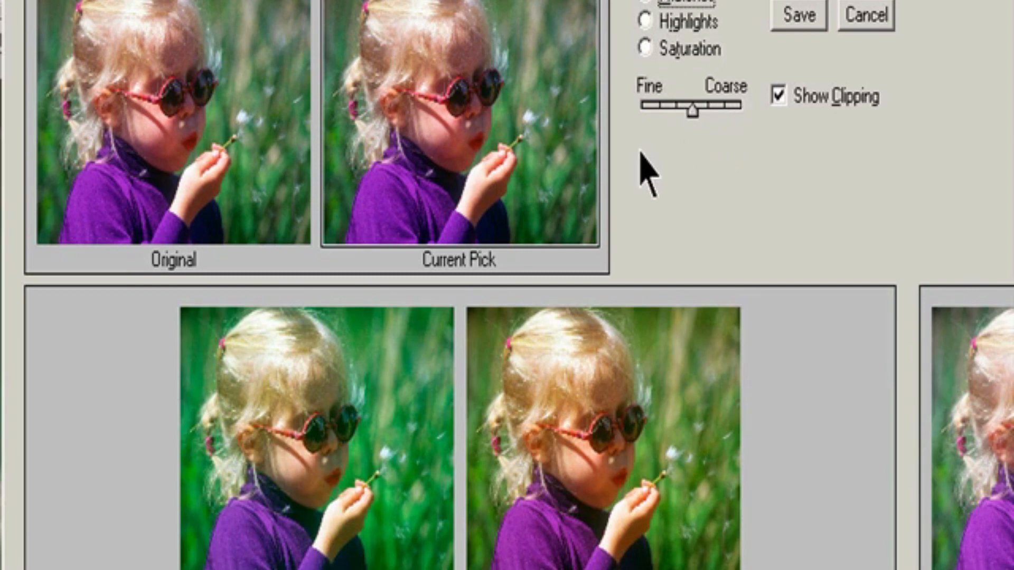
{"action": "left_click", "coordinate": [797, 102]}
{"action": "left_click", "coordinate": [797, 102]}
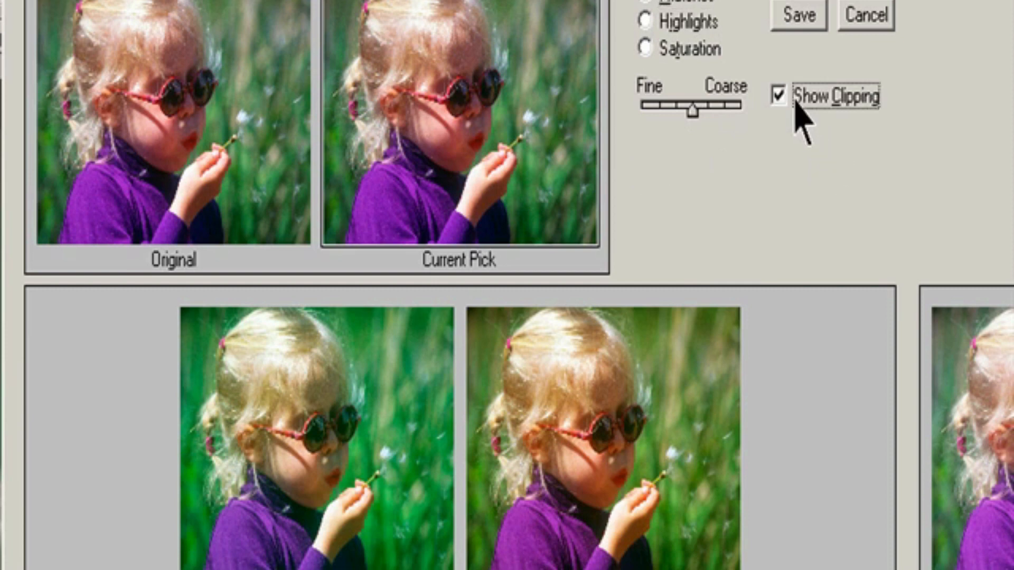
{"action": "mouse_move", "coordinate": [689, 110]}
{"action": "left_mouse_down"}
{"action": "mouse_move", "coordinate": [719, 106]}
{"action": "mouse_move", "coordinate": [662, 119]}
{"action": "mouse_move", "coordinate": [707, 115]}
{"action": "mouse_move", "coordinate": [682, 118]}
{"action": "mouse_move", "coordinate": [696, 117]}
{"action": "left_mouse_up"}
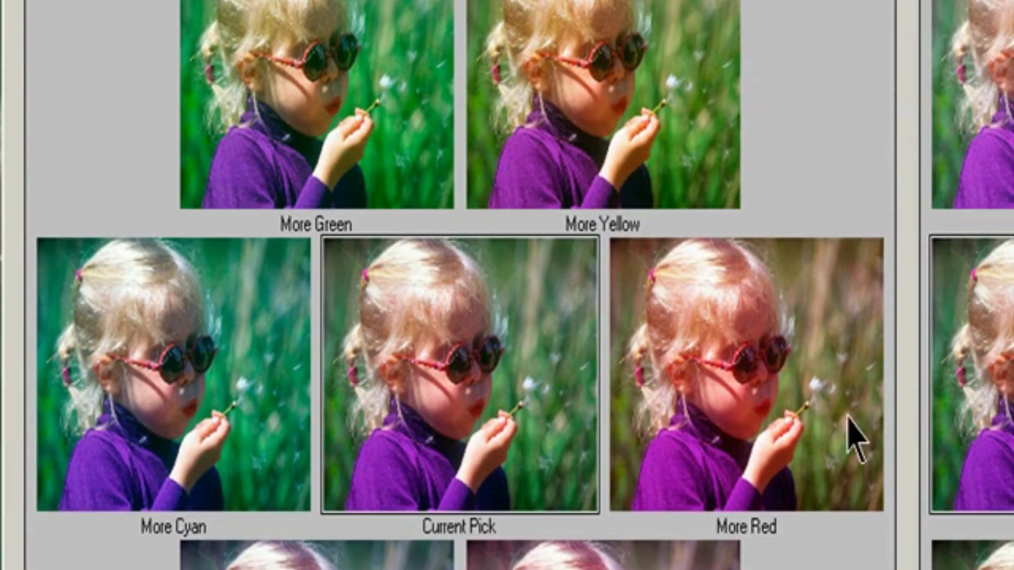
Step: Shift the midtones with More Red twice, followed by one pick each of More Cyan, Yellow, Blue, Magenta and Green
{"action": "left_click", "coordinate": [827, 401]}
{"action": "left_click", "coordinate": [826, 401]}
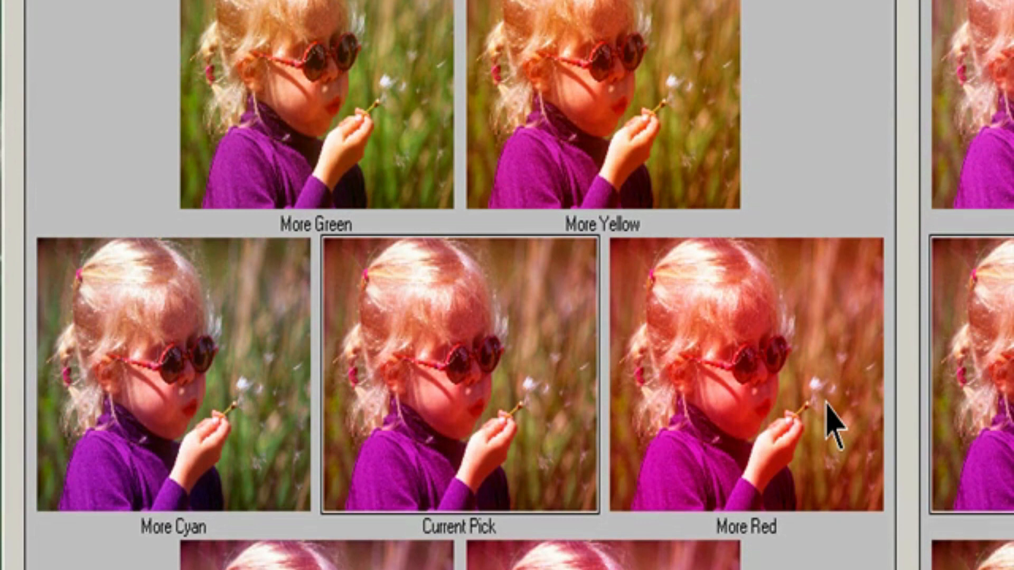
{"action": "left_click", "coordinate": [217, 392]}
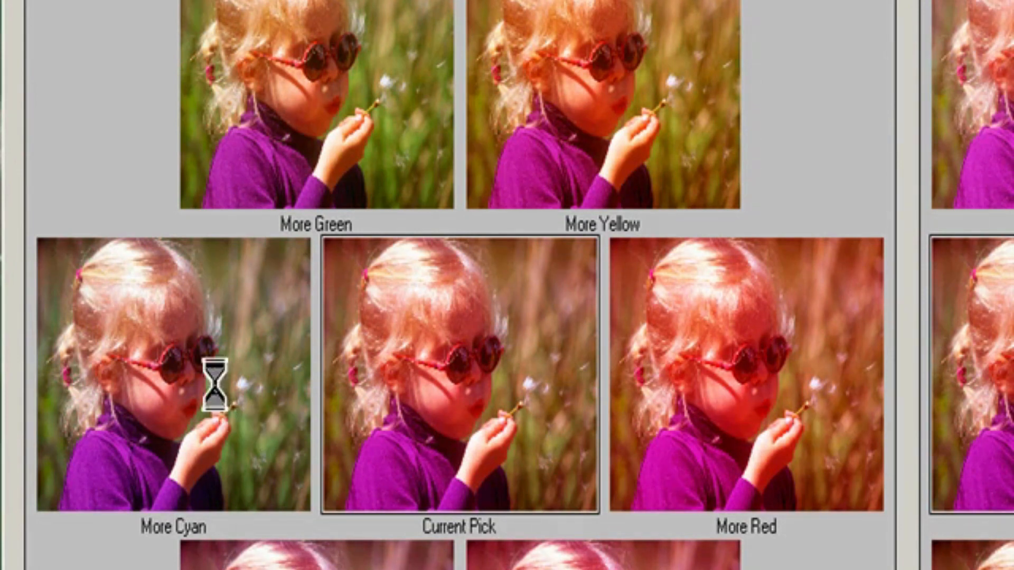
{"action": "left_click", "coordinate": [657, 104]}
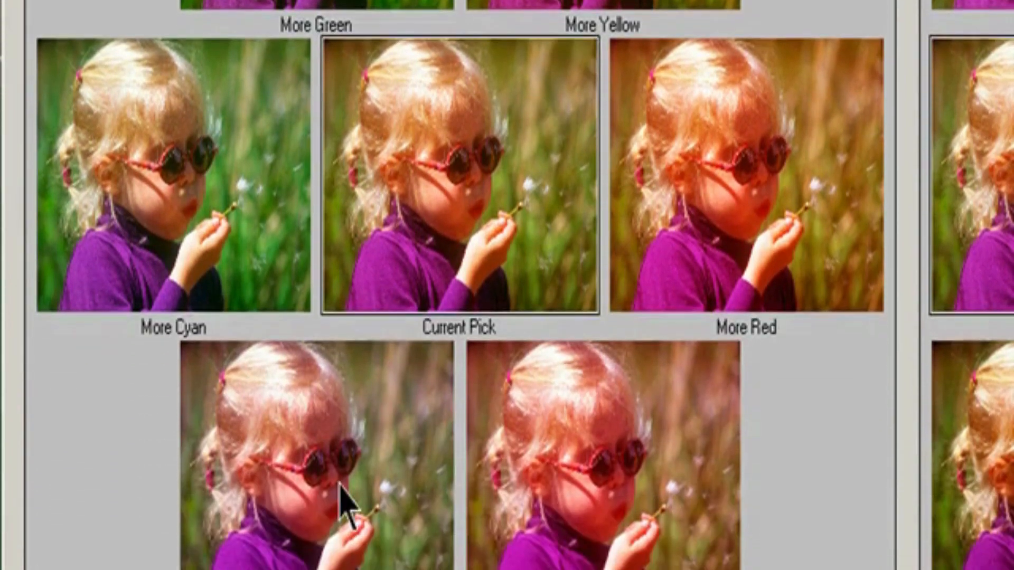
{"action": "left_click", "coordinate": [339, 559]}
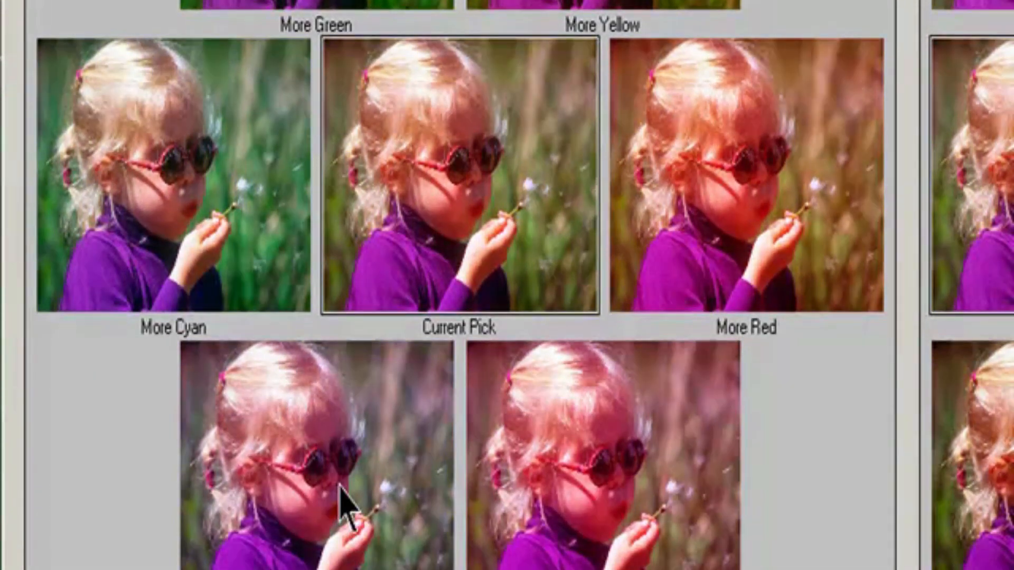
{"action": "left_click", "coordinate": [564, 555]}
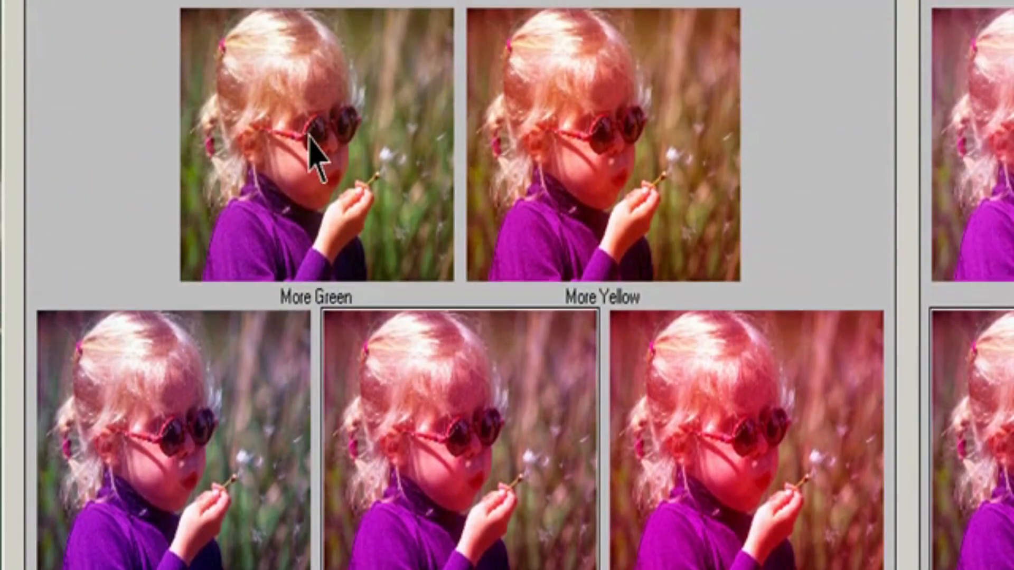
{"action": "left_click", "coordinate": [316, 154]}
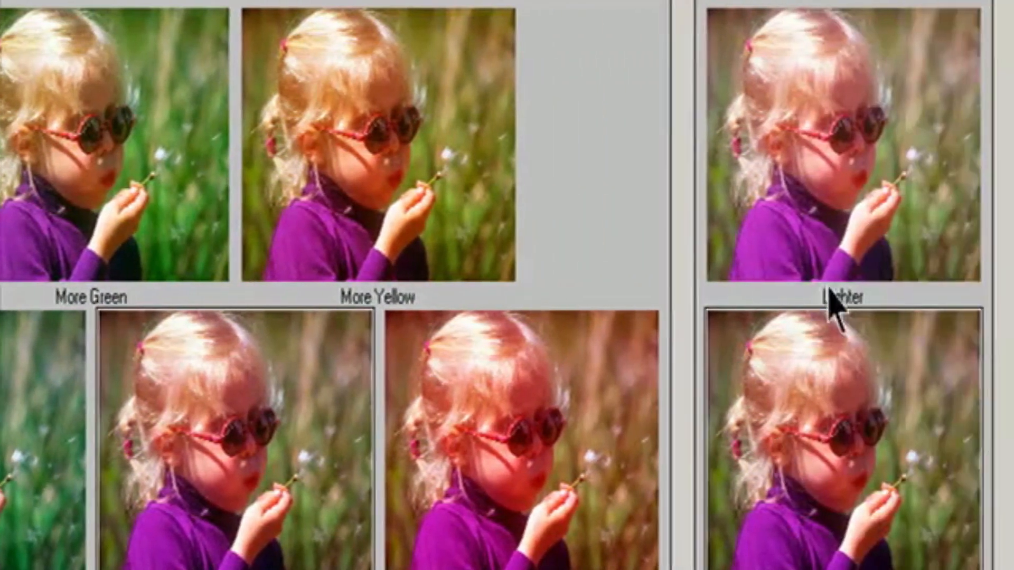
Step: Lighten the current Variations pick once and darken it twice
{"action": "left_click", "coordinate": [815, 222]}
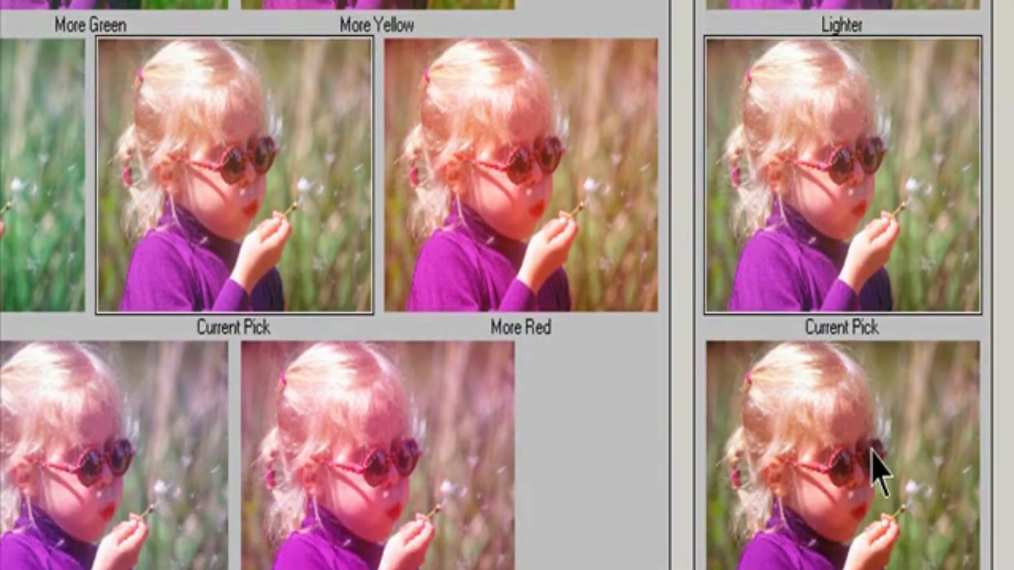
{"action": "left_click", "coordinate": [872, 449]}
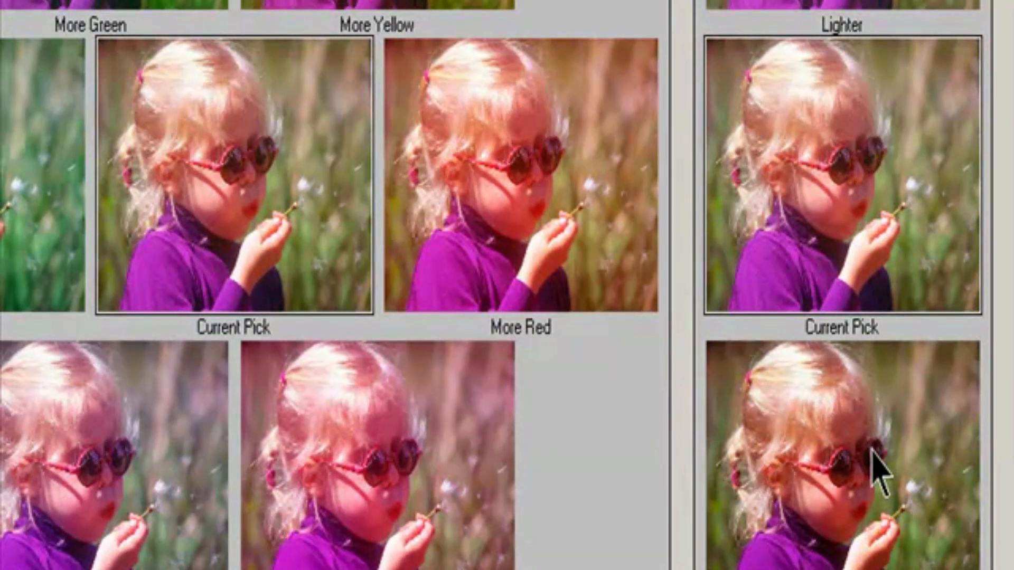
{"action": "left_click", "coordinate": [874, 465]}
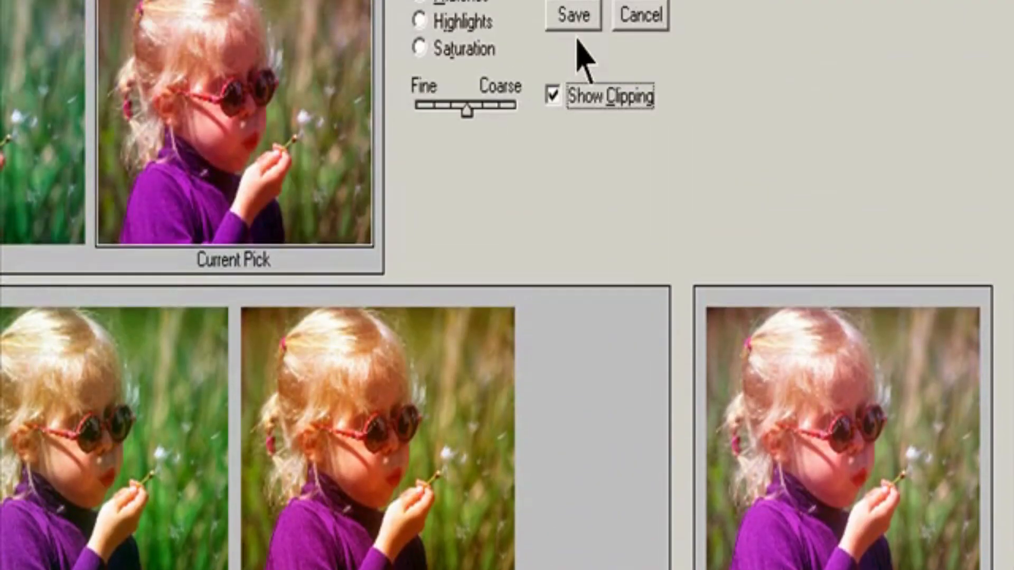
Step: Save the Variations settings as Variation1 in the Lesson 04 folder and close the Variations dialog
{"action": "left_click", "coordinate": [581, 19]}
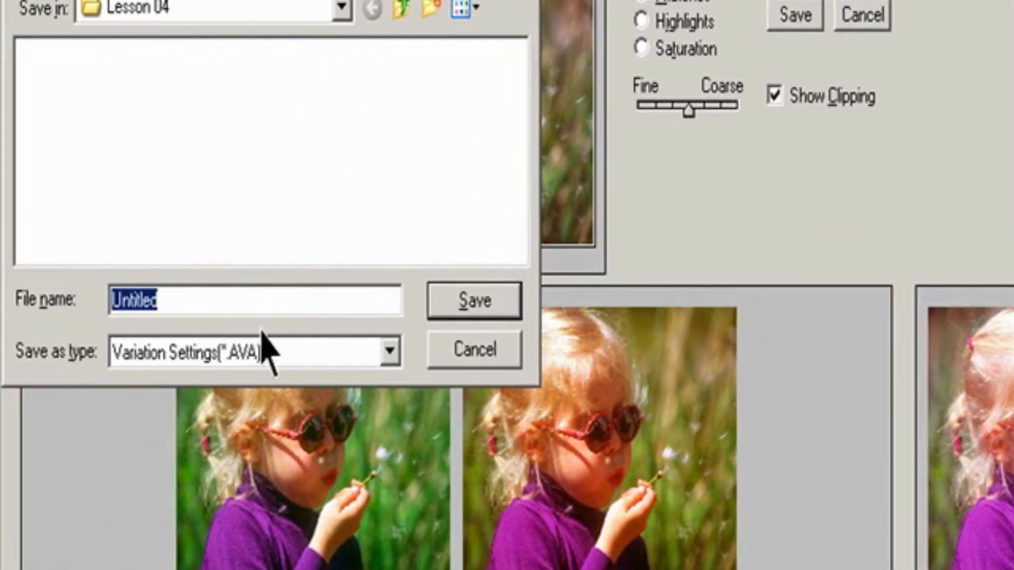
{"action": "left_click_drag", "start_coordinate": [206, 300], "coordinate": [1, 301]}
{"action": "type", "text": "Var"}
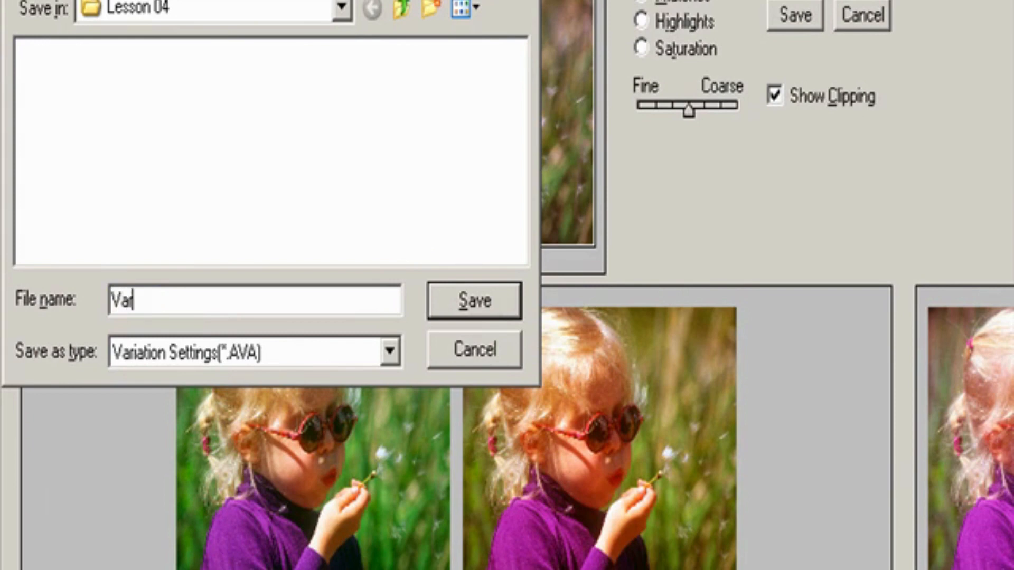
{"action": "type", "text": "iation1"}
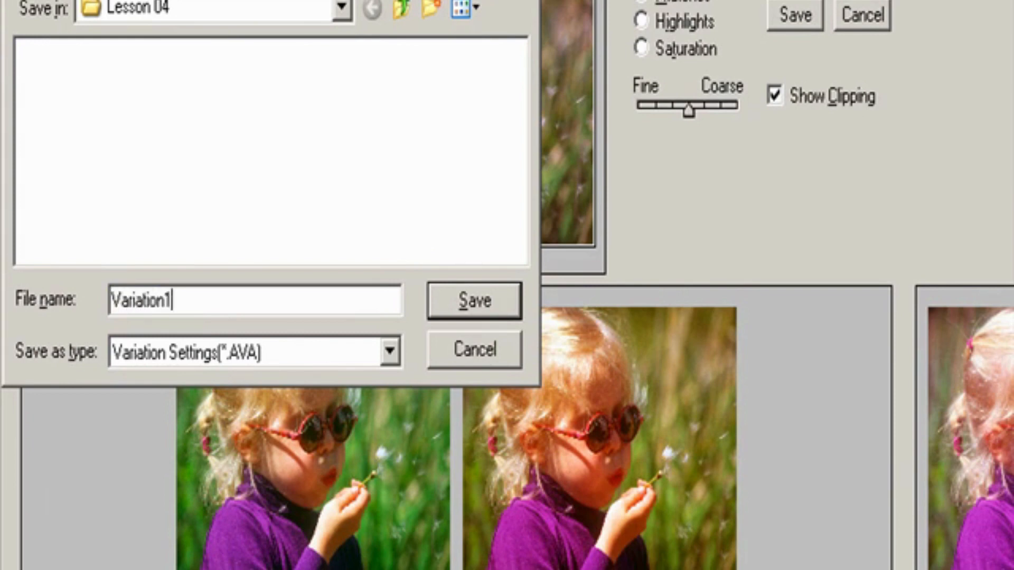
{"action": "key", "text": "Return"}
{"action": "left_click", "coordinate": [860, 0]}
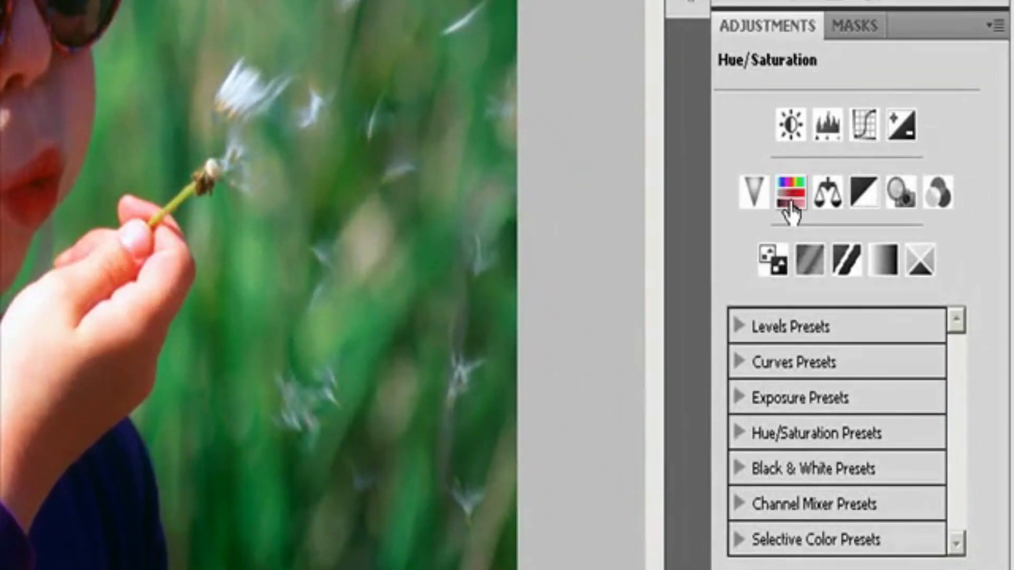
Step: Add a Hue/Saturation adjustment layer above the girl's photo with the default Normal mode and 100% opacity
{"action": "left_click", "coordinate": [993, 25]}
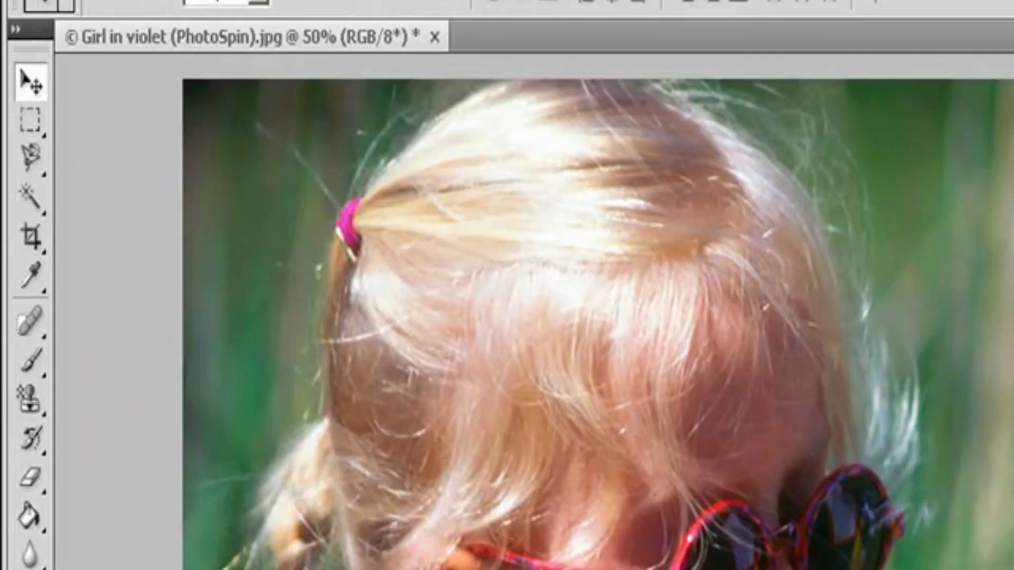
{"action": "left_click", "coordinate": [232, 0]}
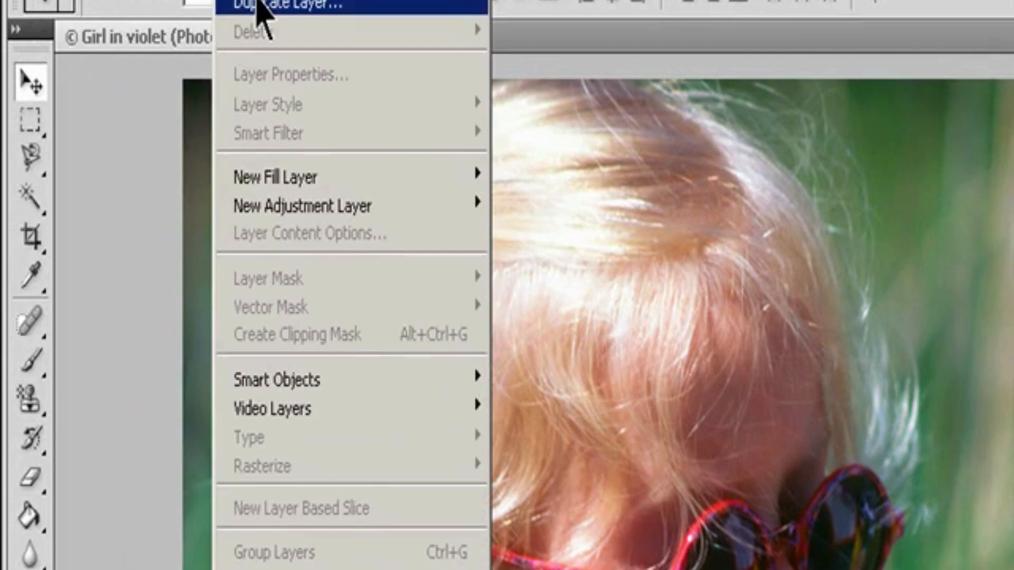
{"action": "mouse_move", "coordinate": [294, 209]}
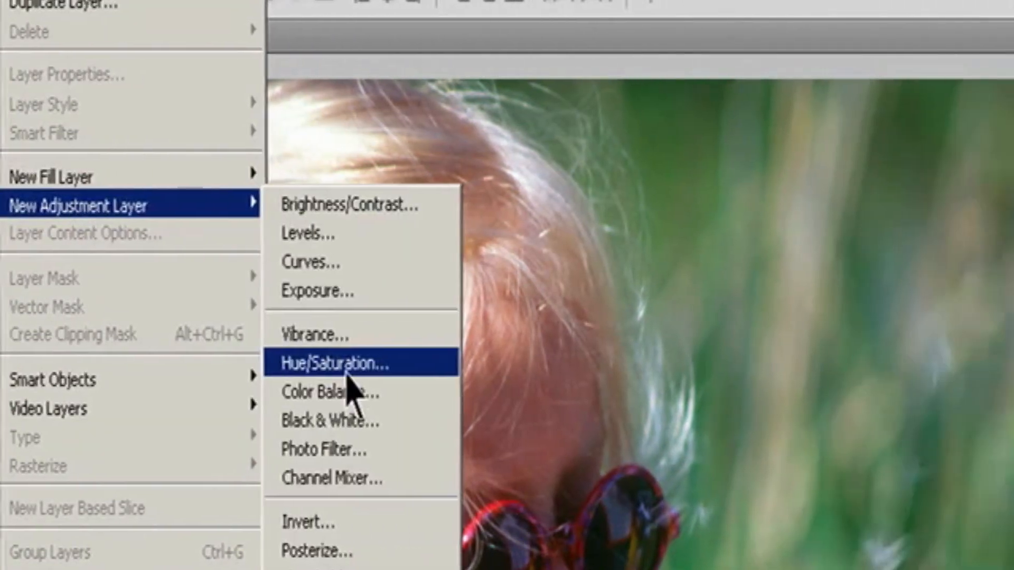
{"action": "left_click", "coordinate": [564, 365]}
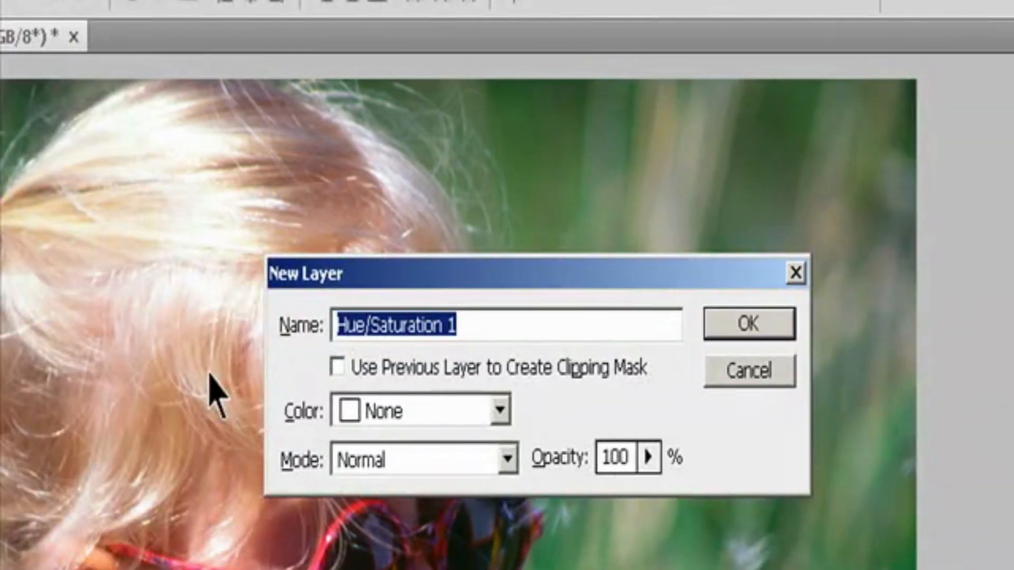
{"action": "left_click", "coordinate": [735, 328]}
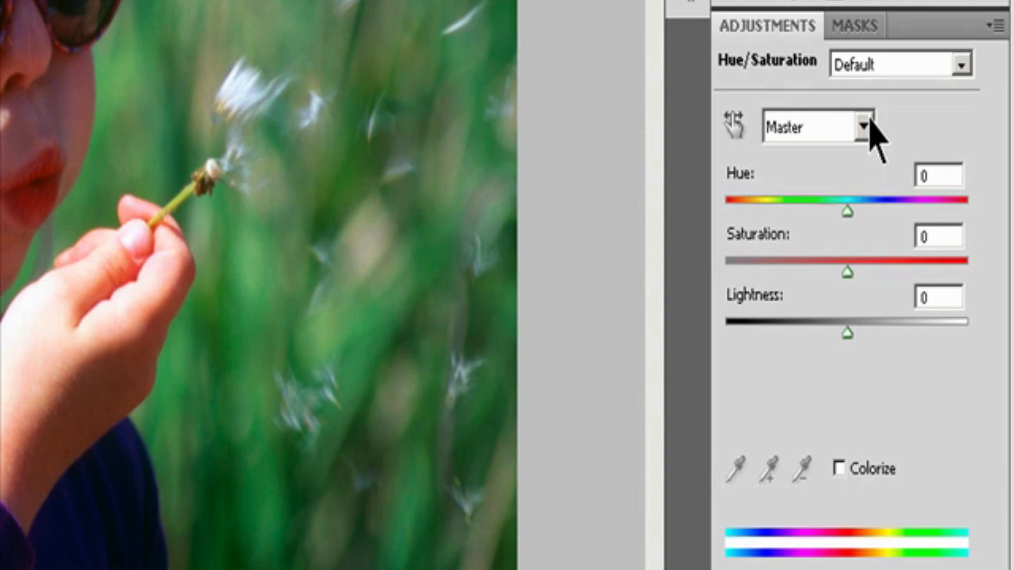
Step: Target the Blues range in the girl's photo adjustment and set its Hue to -32
{"action": "left_click", "coordinate": [864, 126]}
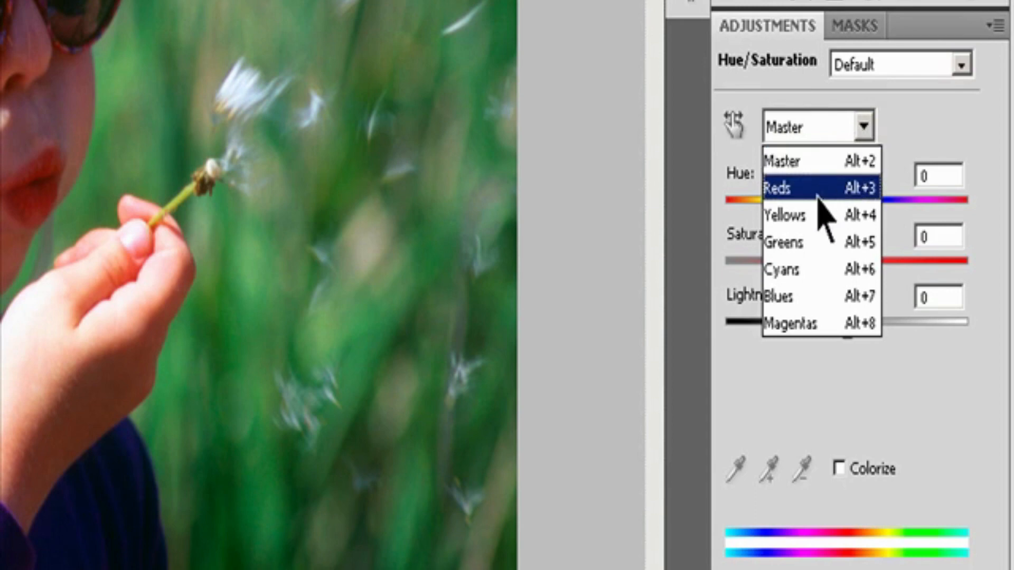
{"action": "left_click", "coordinate": [816, 298]}
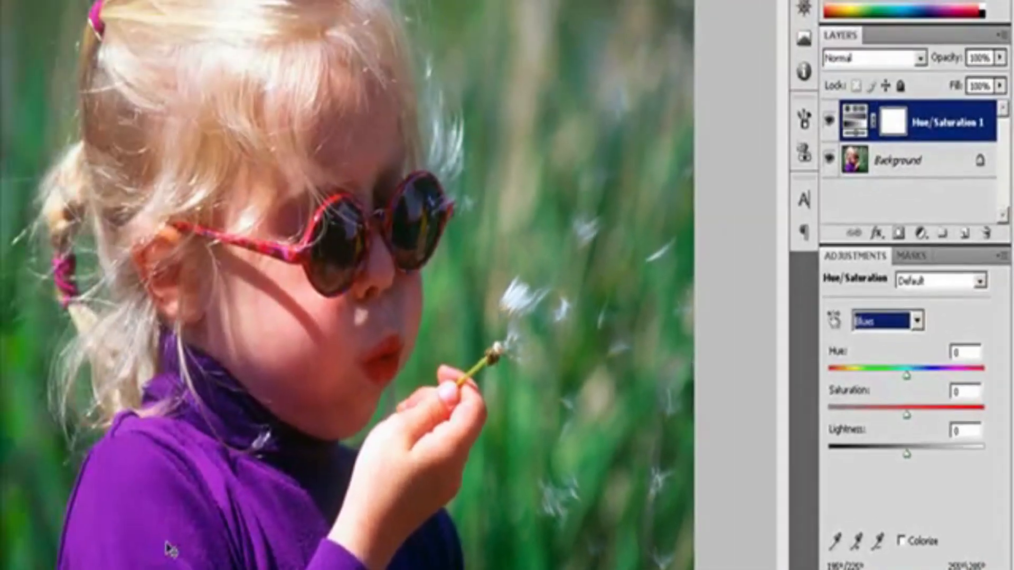
{"action": "left_click", "coordinate": [166, 544]}
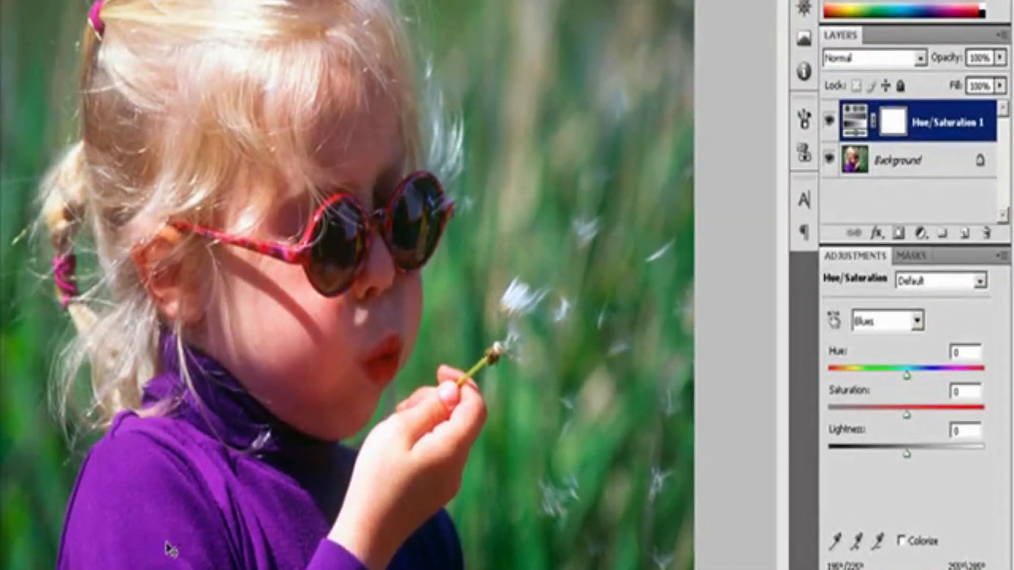
{"action": "left_click_drag", "start_coordinate": [906, 376], "coordinate": [880, 382]}
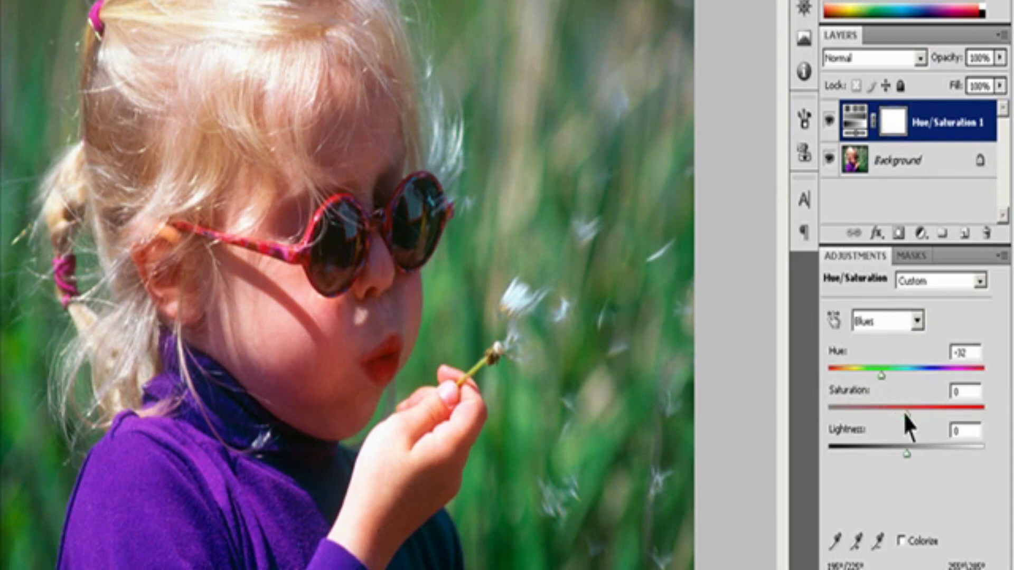
Step: Raise the Blues Saturation to +98 and increase the Lightness in two stages
{"action": "left_click_drag", "start_coordinate": [906, 416], "coordinate": [982, 417]}
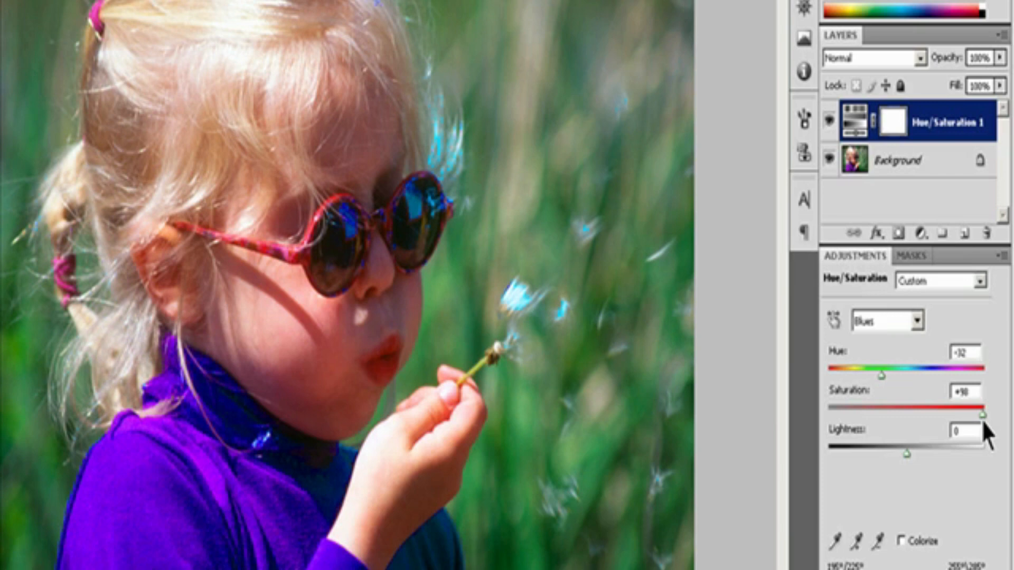
{"action": "left_click_drag", "start_coordinate": [906, 452], "coordinate": [928, 452]}
{"action": "left_click_drag", "start_coordinate": [929, 452], "coordinate": [948, 452]}
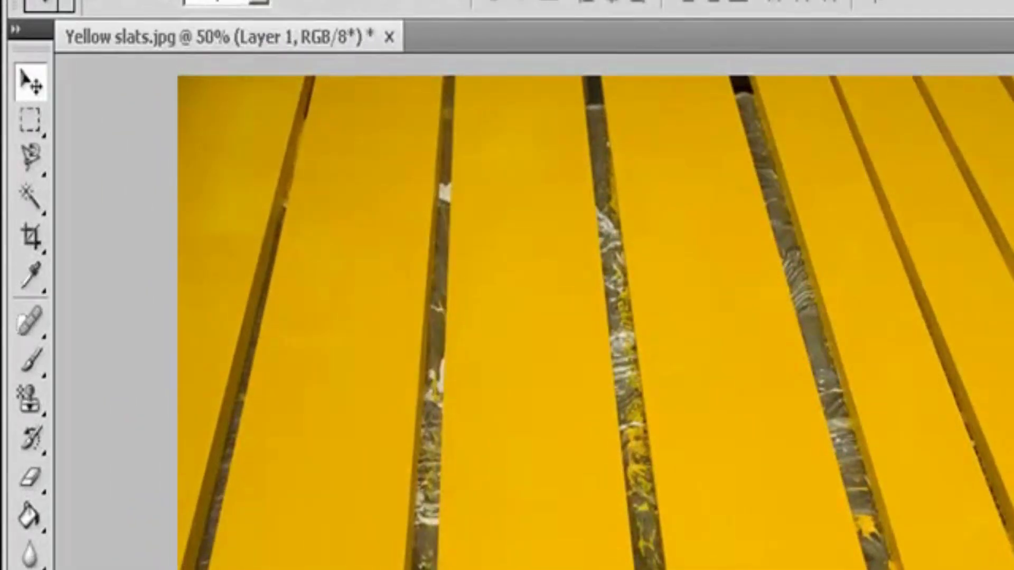
Step: Add a Hue/Saturation adjustment layer to the yellow slats image with the default name, Normal mode and 100% opacity
{"action": "left_click", "coordinate": [228, 1]}
{"action": "mouse_move", "coordinate": [324, 206]}
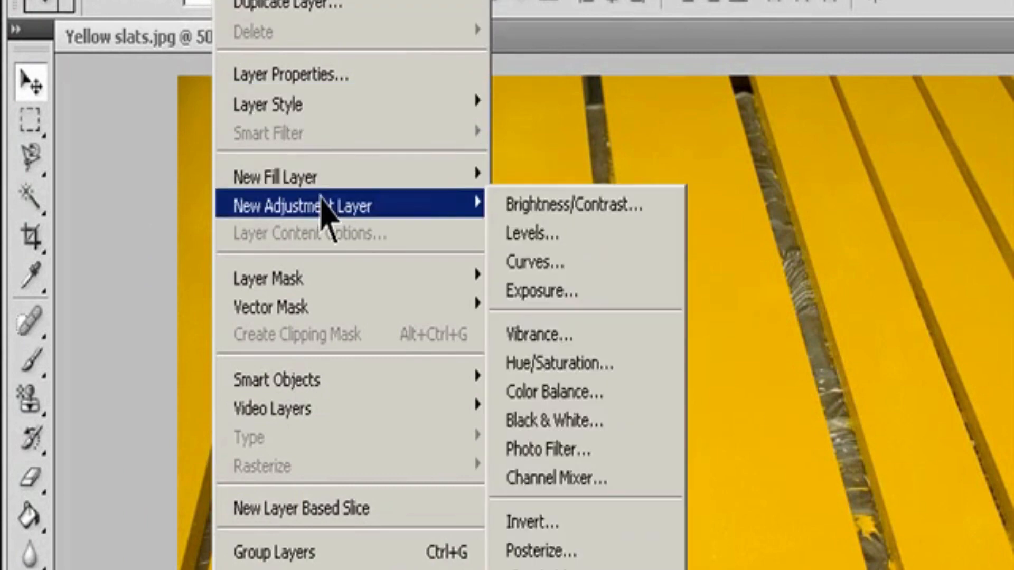
{"action": "left_click", "coordinate": [602, 364]}
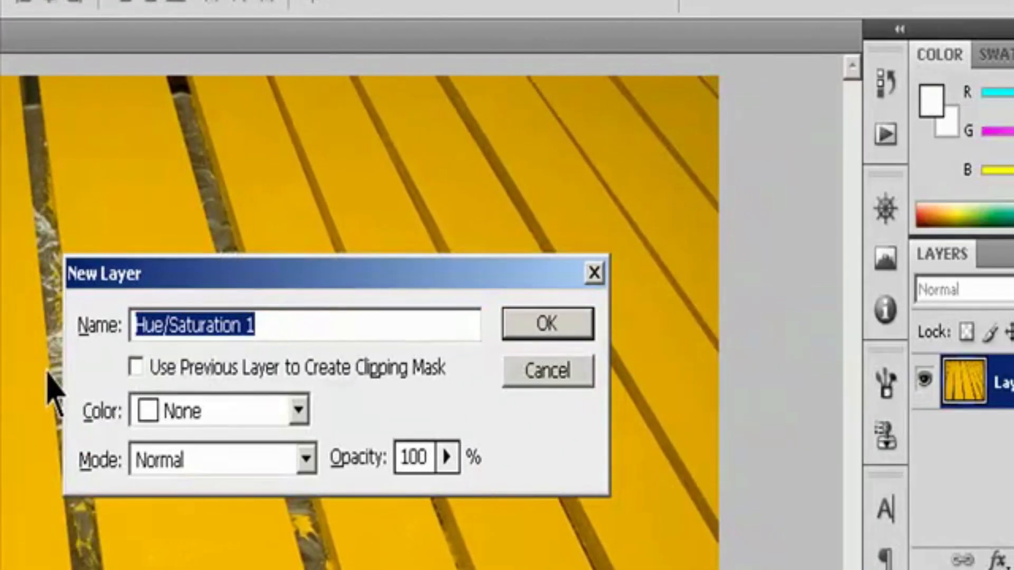
{"action": "left_click", "coordinate": [538, 324]}
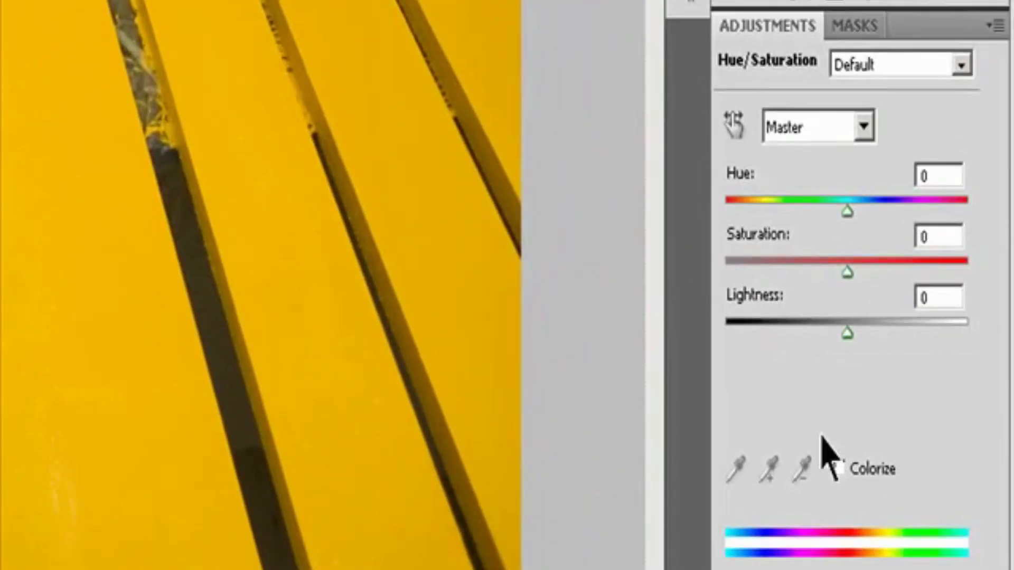
Step: Try the Colorize option on the yellow slats twice, turning it off each time
{"action": "left_click", "coordinate": [838, 469]}
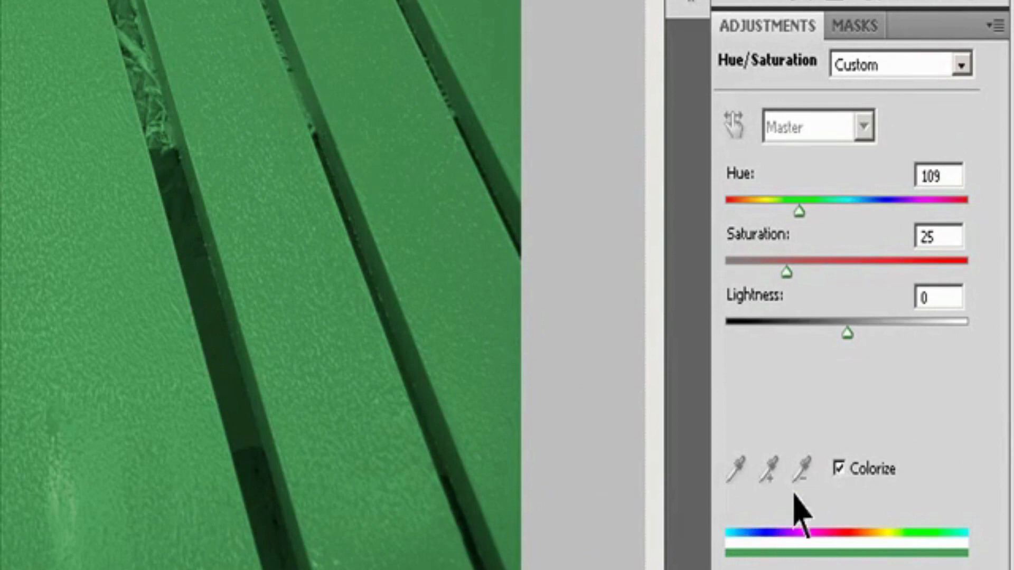
{"action": "left_click", "coordinate": [839, 469]}
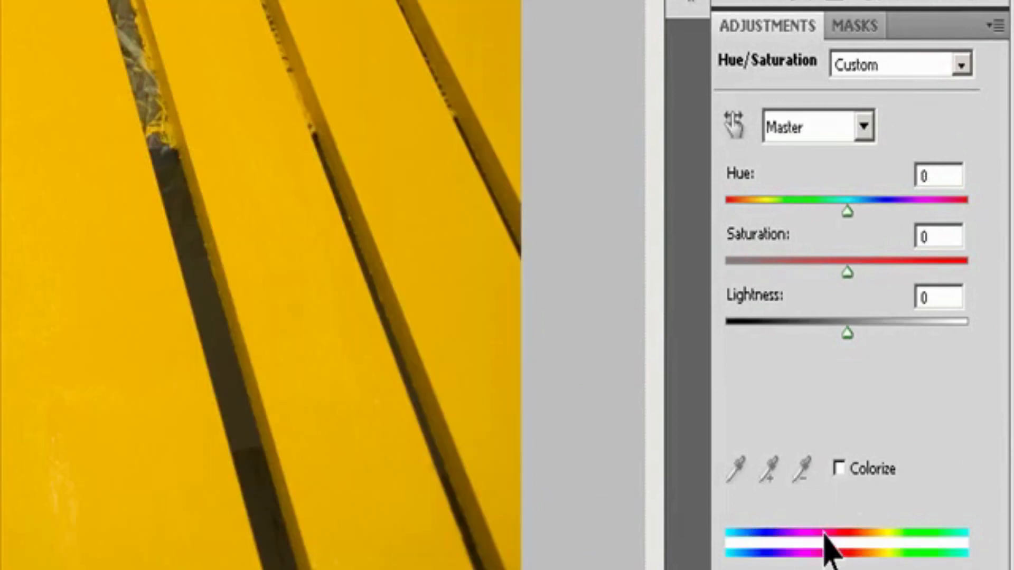
{"action": "left_click", "coordinate": [839, 468]}
{"action": "left_click", "coordinate": [839, 468]}
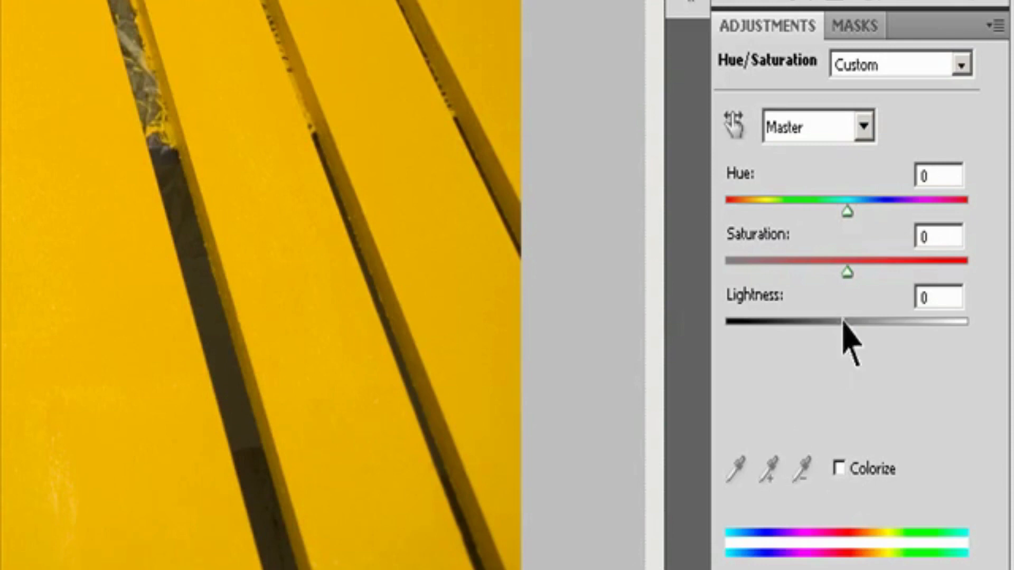
Step: Target the Yellows range, extend its lower limits to 297°/336°, and sample a yellow slat with the adjustment's eyedropper
{"action": "left_click", "coordinate": [864, 126]}
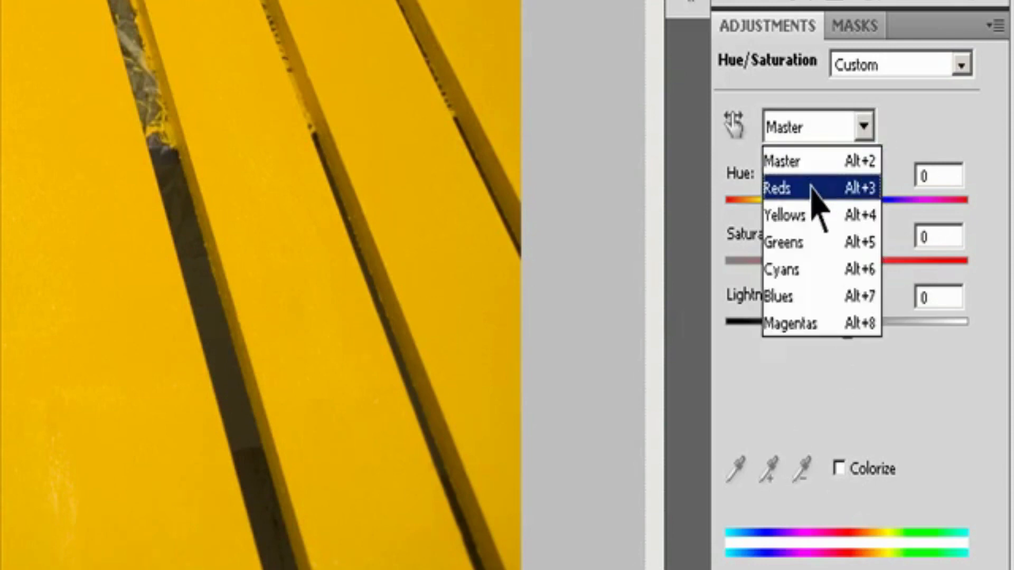
{"action": "left_click", "coordinate": [792, 215]}
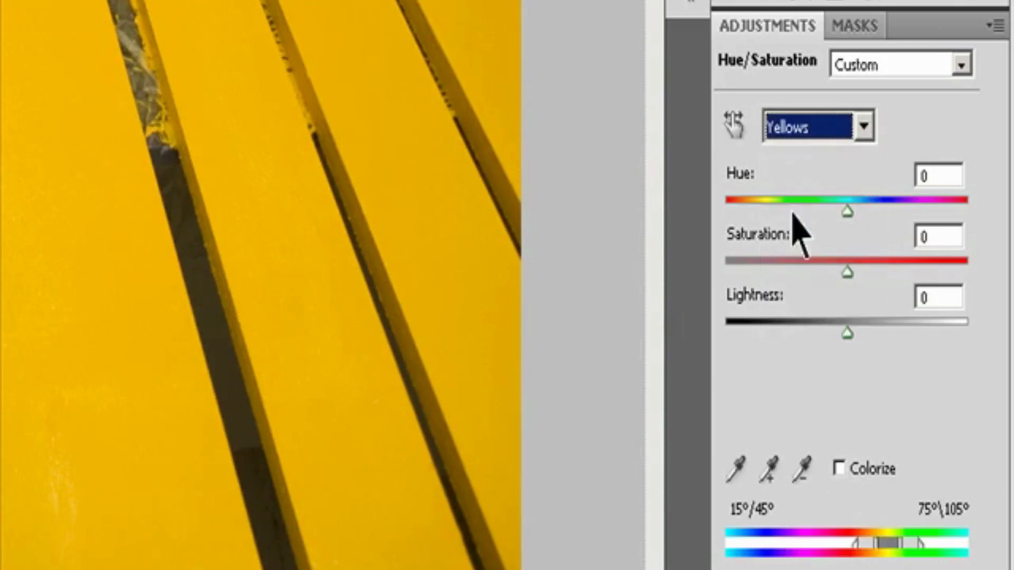
{"action": "left_click_drag", "start_coordinate": [856, 541], "coordinate": [804, 546]}
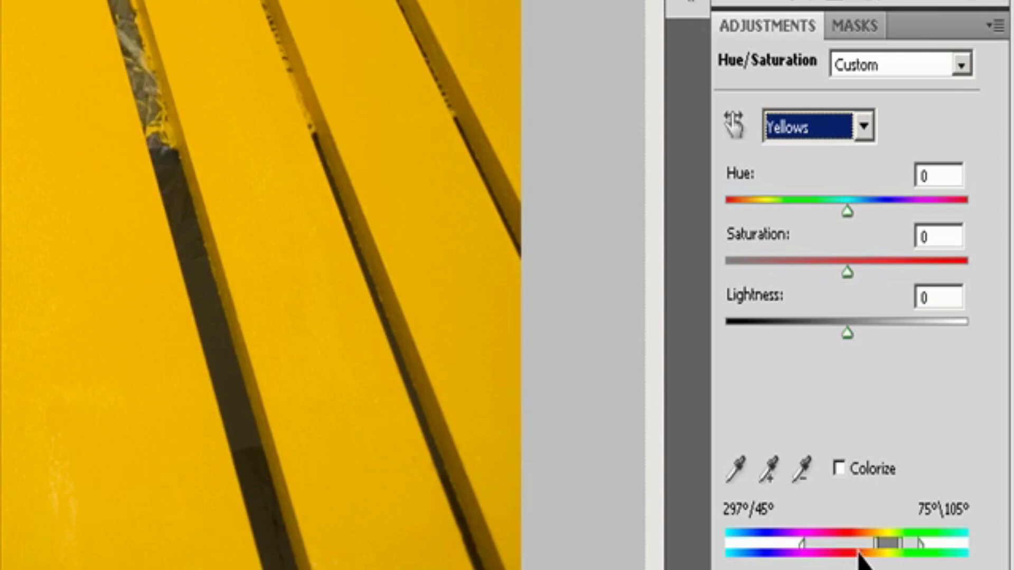
{"action": "left_click_drag", "start_coordinate": [877, 546], "coordinate": [822, 550]}
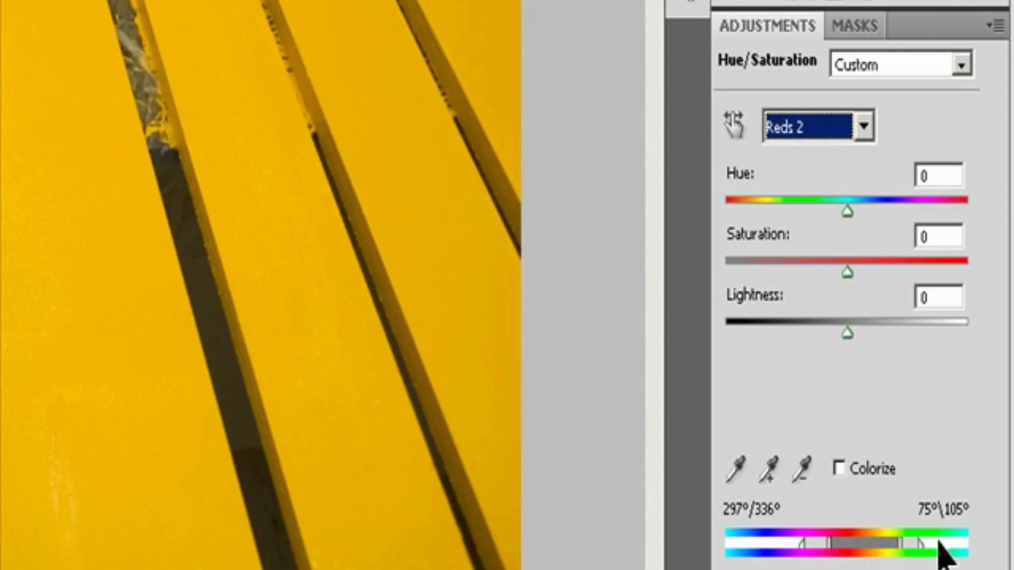
{"action": "left_click", "coordinate": [731, 472]}
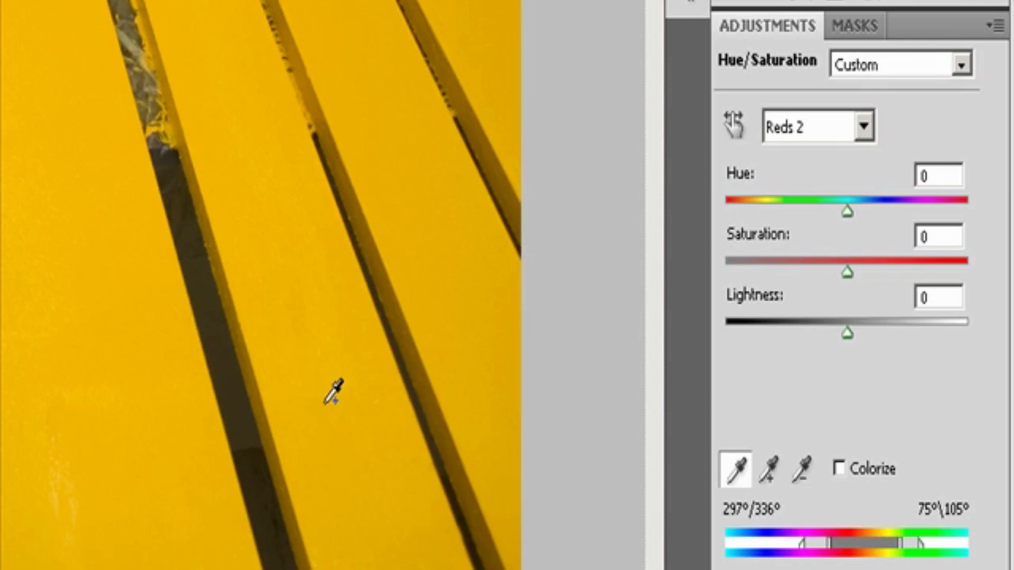
{"action": "left_click", "coordinate": [346, 406]}
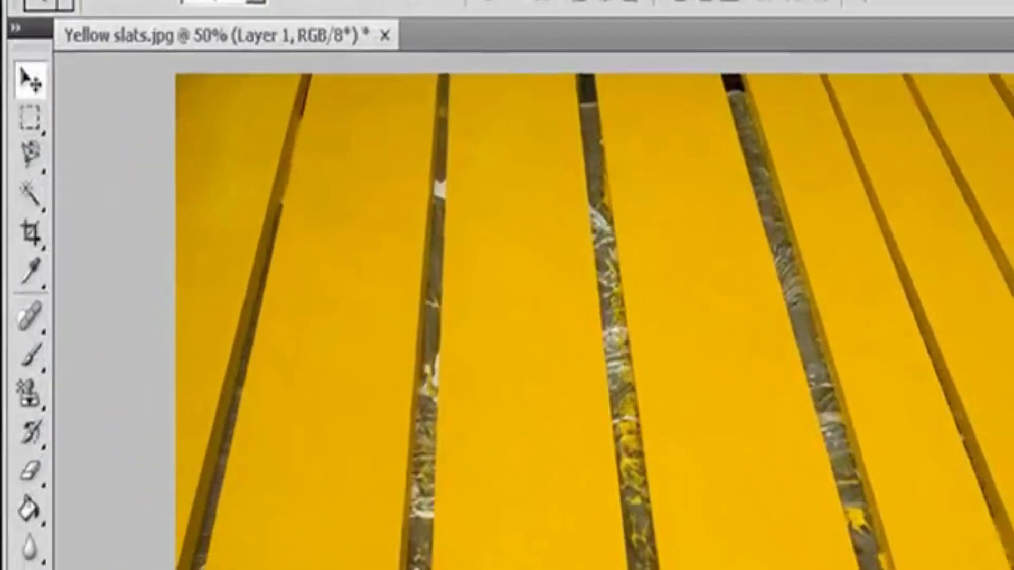
Step: Check that the yellow slats image uses RGB Color mode
{"action": "left_click", "coordinate": [172, 1]}
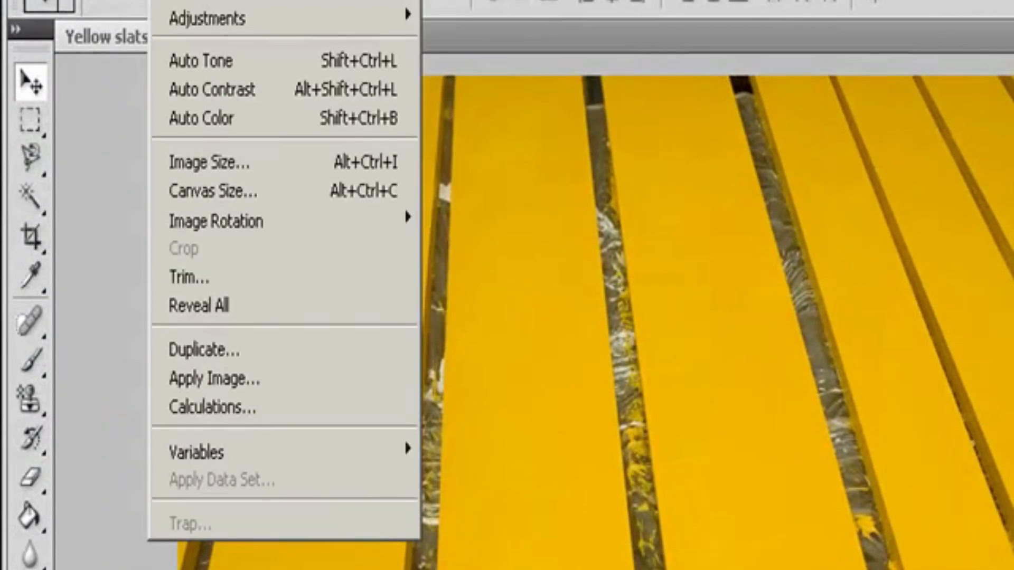
{"action": "mouse_move", "coordinate": [203, 4]}
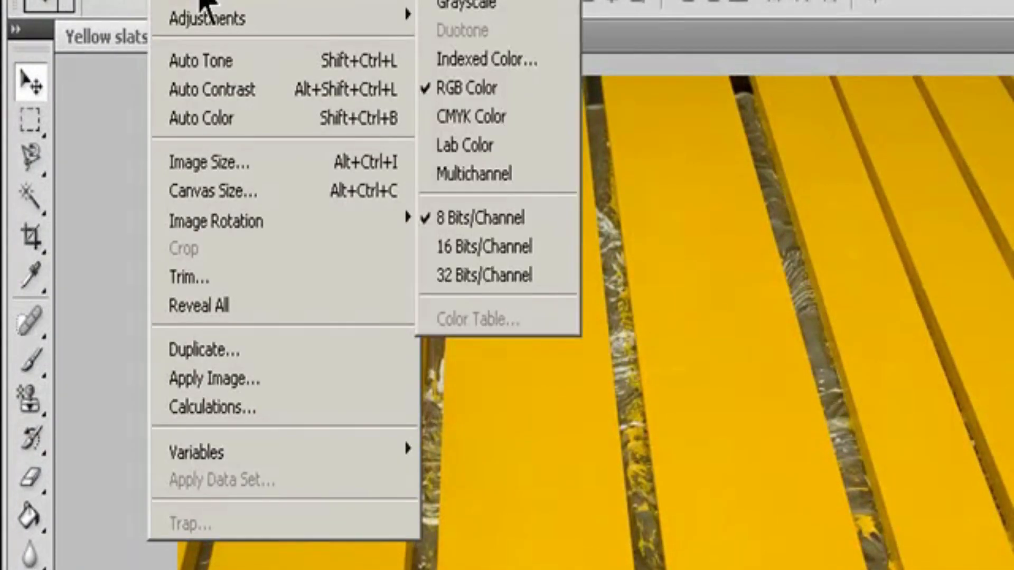
{"action": "left_click", "coordinate": [519, 99]}
{"action": "left_click", "coordinate": [203, 3]}
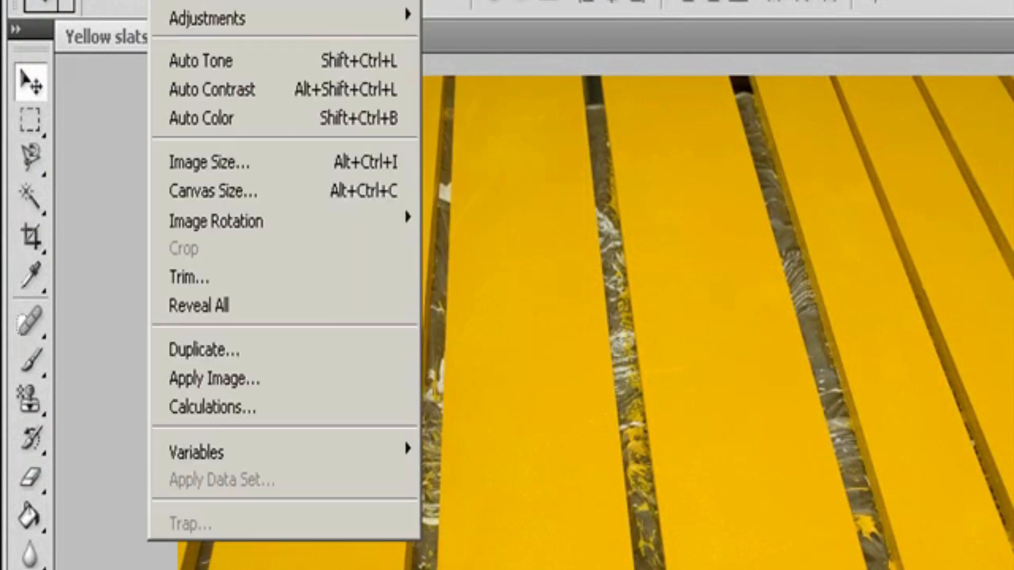
{"action": "mouse_move", "coordinate": [202, 3]}
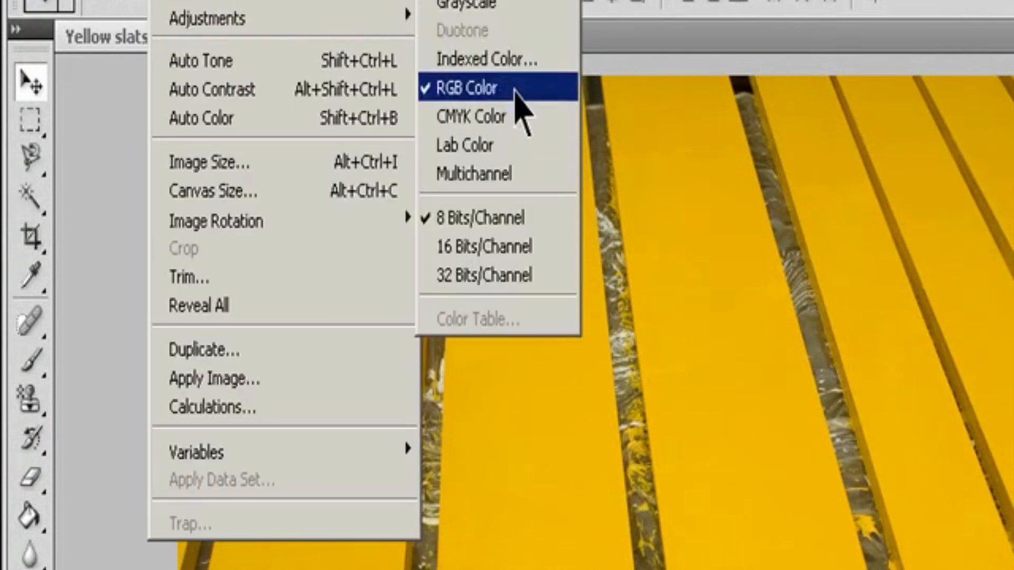
{"action": "left_click", "coordinate": [515, 91]}
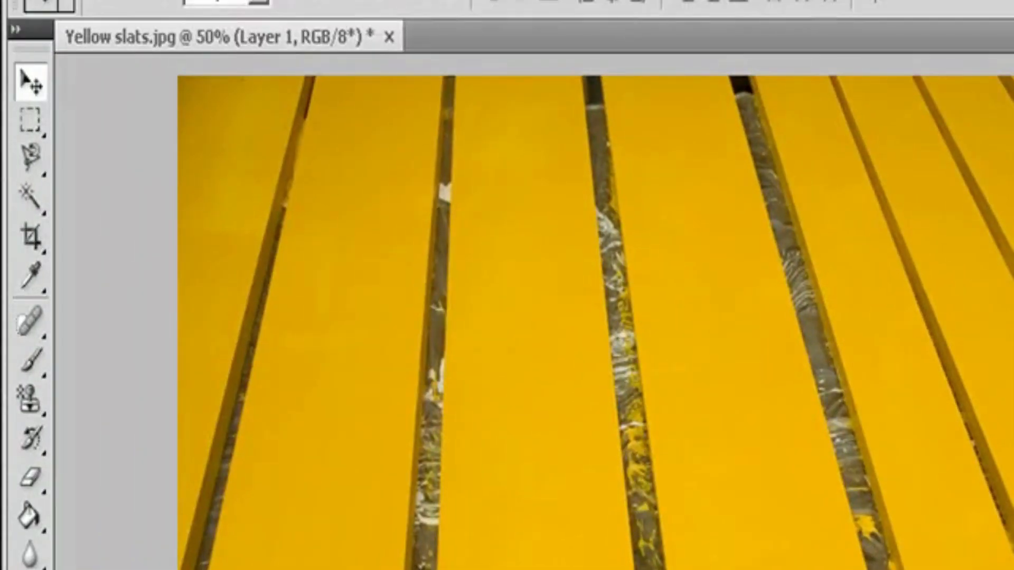
Step: Add a default Hue/Saturation adjustment layer above Layer 1 in the yellow slats image
{"action": "left_click", "coordinate": [233, 1]}
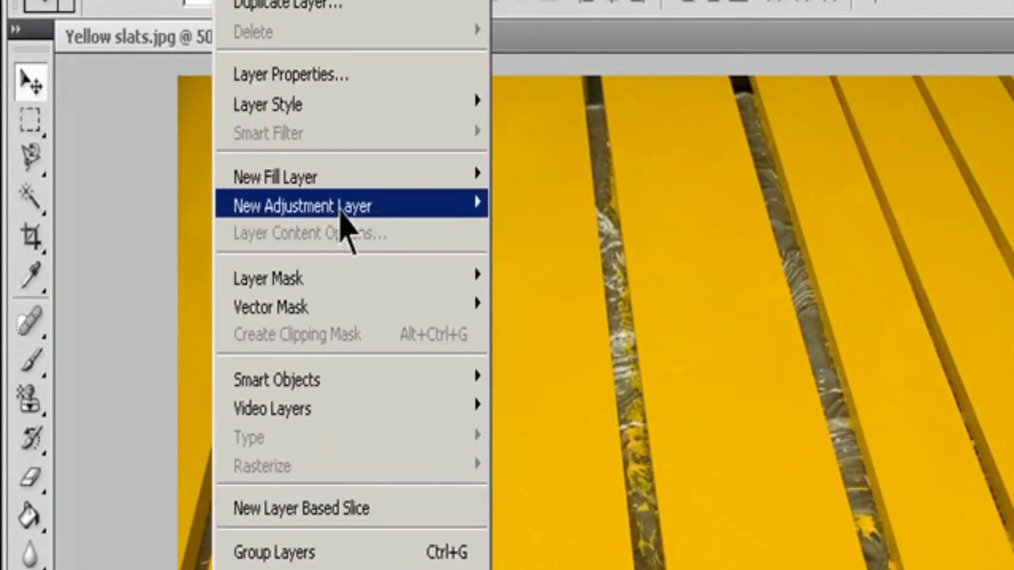
{"action": "mouse_move", "coordinate": [436, 206]}
{"action": "left_click", "coordinate": [602, 370]}
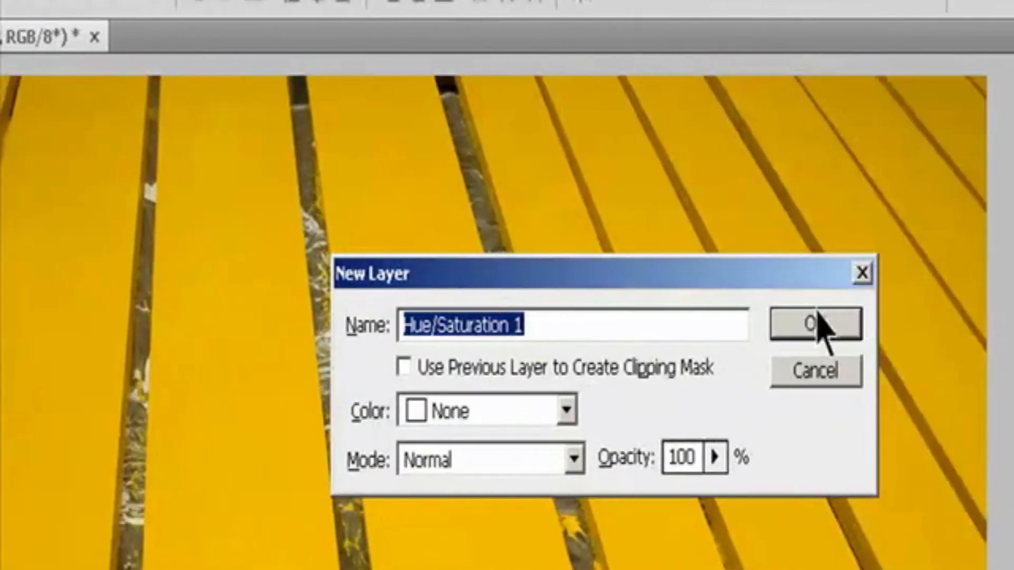
{"action": "left_click", "coordinate": [1006, 323]}
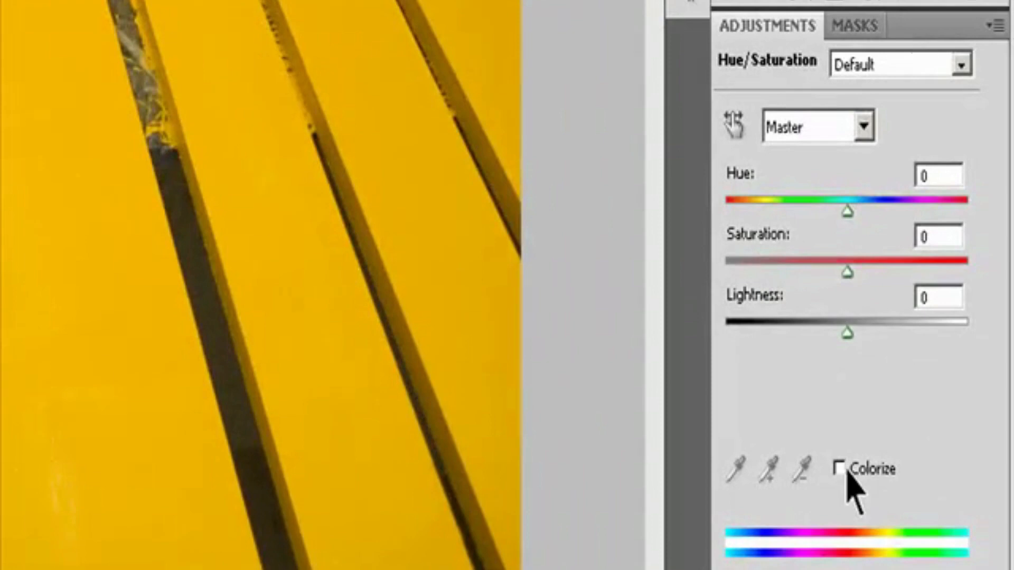
Step: Colorize the slats with Hue 162 and Saturation 10, and raise the Lightness slightly
{"action": "left_click", "coordinate": [846, 470]}
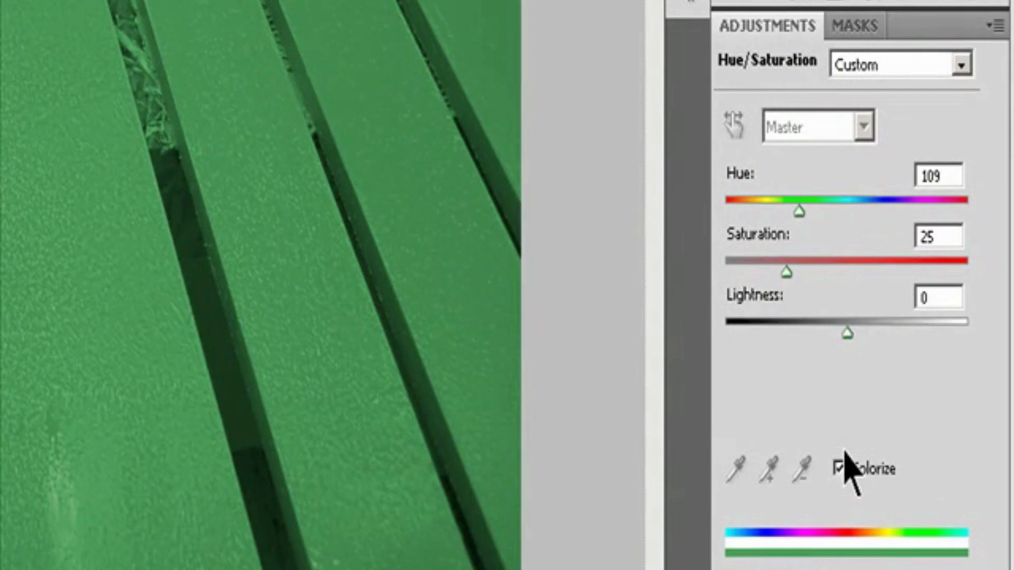
{"action": "left_click_drag", "start_coordinate": [794, 209], "coordinate": [835, 211]}
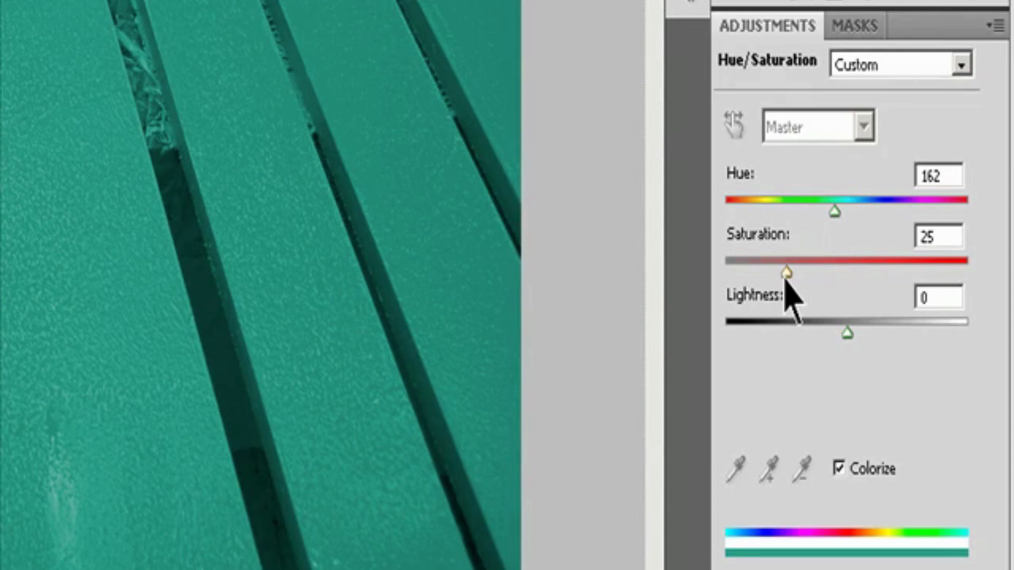
{"action": "left_click_drag", "start_coordinate": [786, 278], "coordinate": [750, 279]}
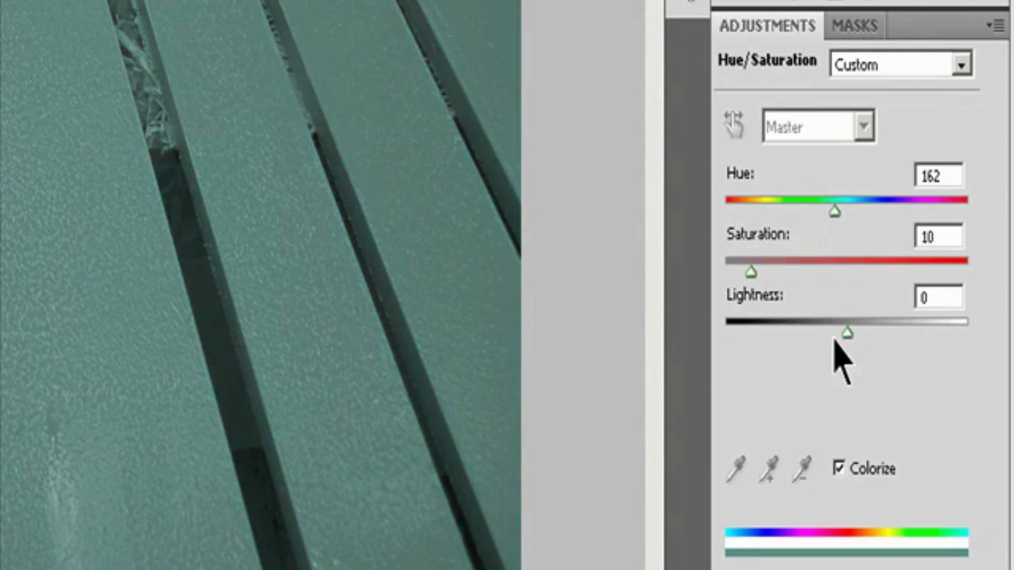
{"action": "left_click_drag", "start_coordinate": [847, 336], "coordinate": [872, 324]}
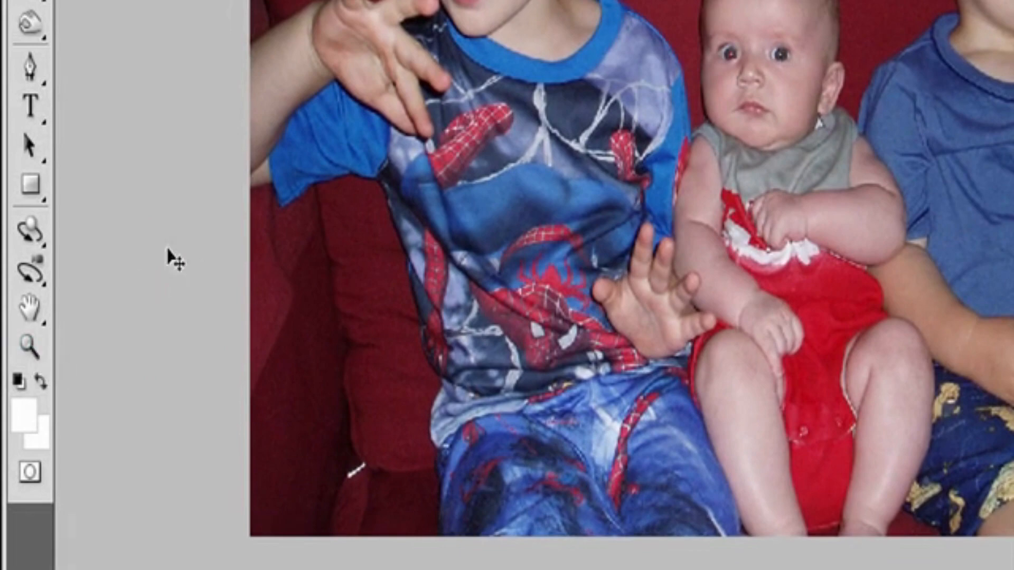
Step: Remove the red from both eyes of the boy in the Spider-Man shirt with the Red Eye tool
{"action": "left_click", "coordinate": [36, 350]}
{"action": "left_click_drag", "start_coordinate": [401, 396], "coordinate": [571, 507]}
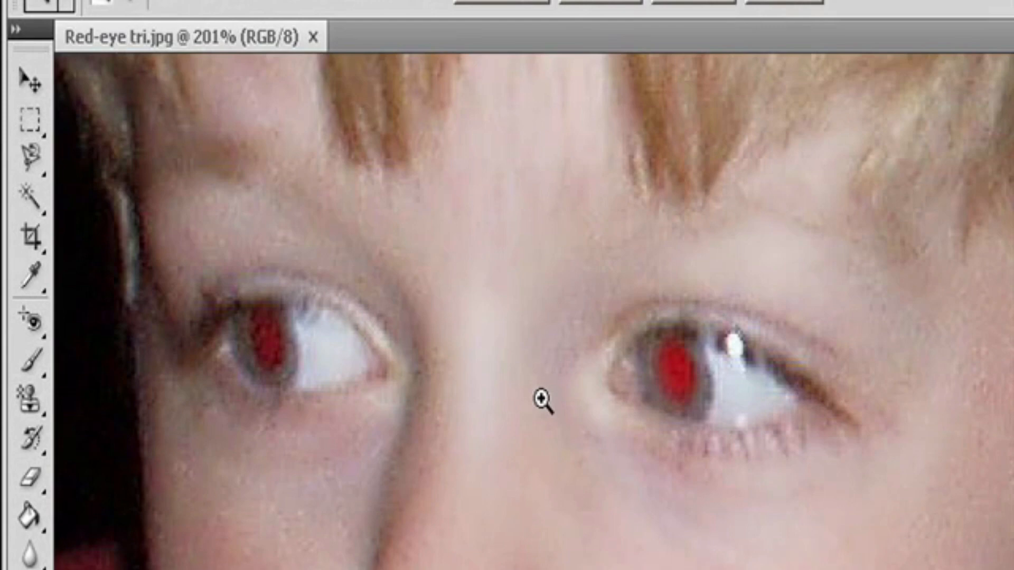
{"action": "left_click", "coordinate": [36, 330]}
{"action": "left_click", "coordinate": [118, 415]}
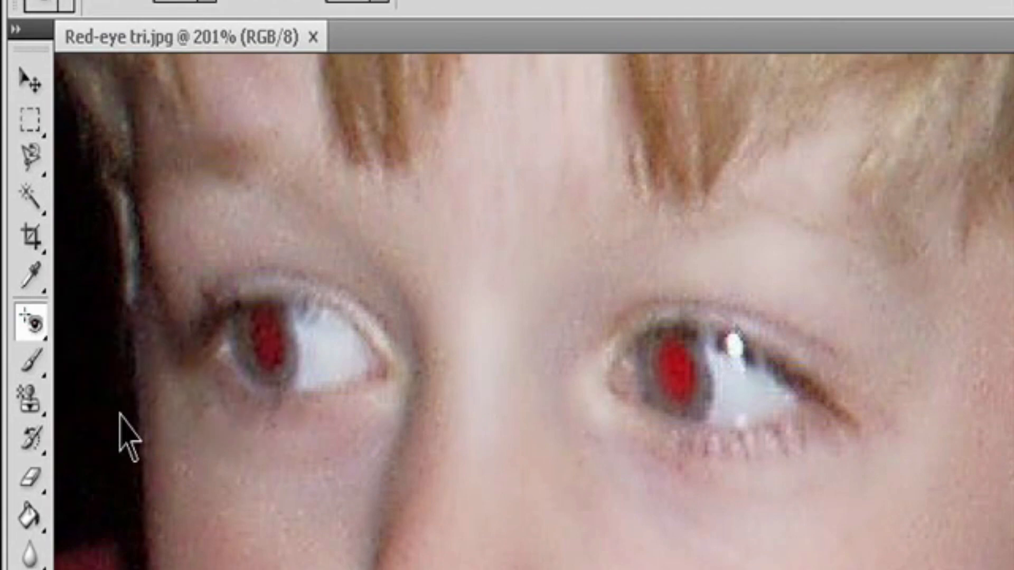
{"action": "left_click", "coordinate": [676, 368]}
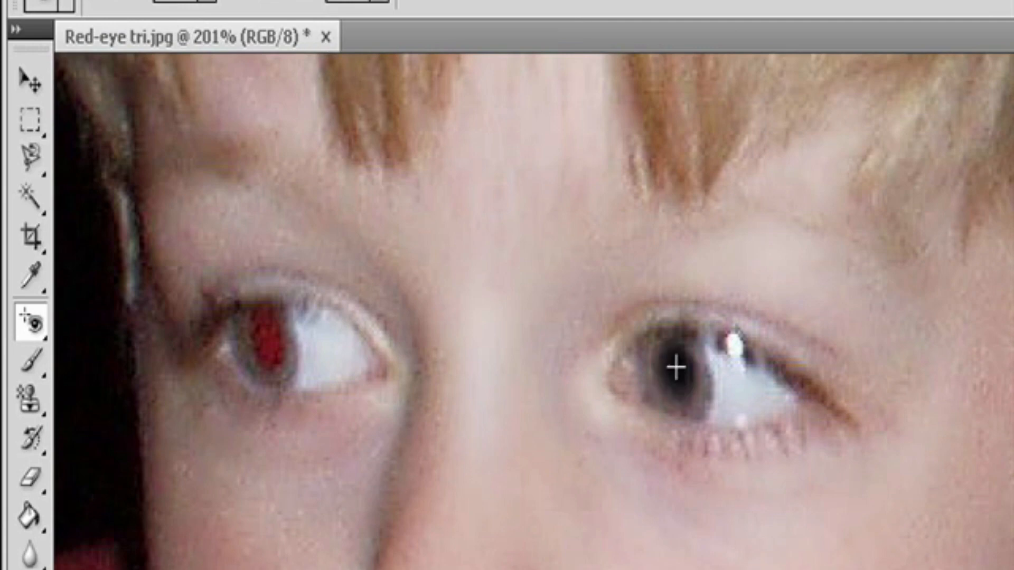
{"action": "left_click", "coordinate": [268, 350]}
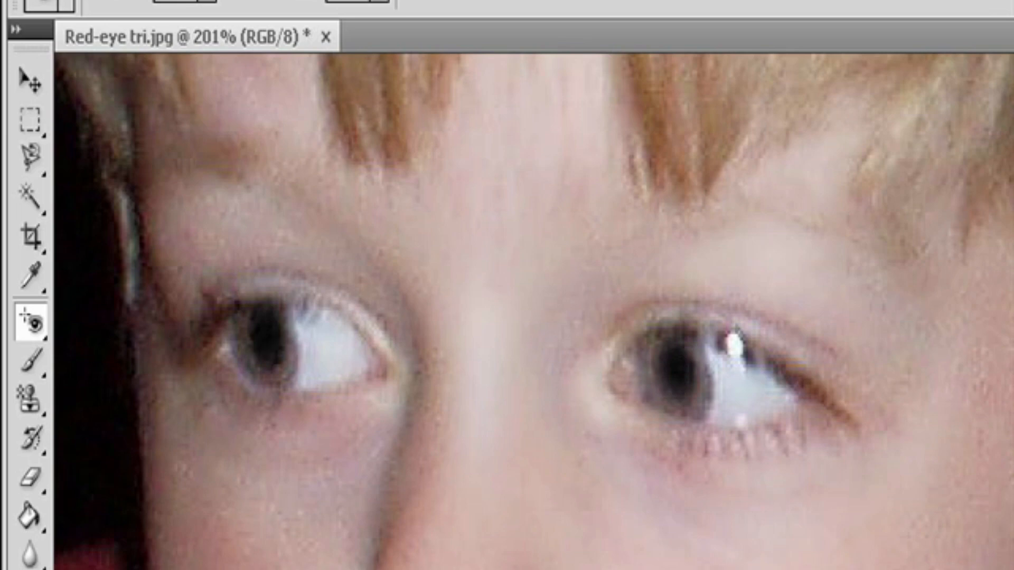
{"action": "scroll", "coordinate": [534, 312], "scroll_direction": "right", "scroll_amount": 10}
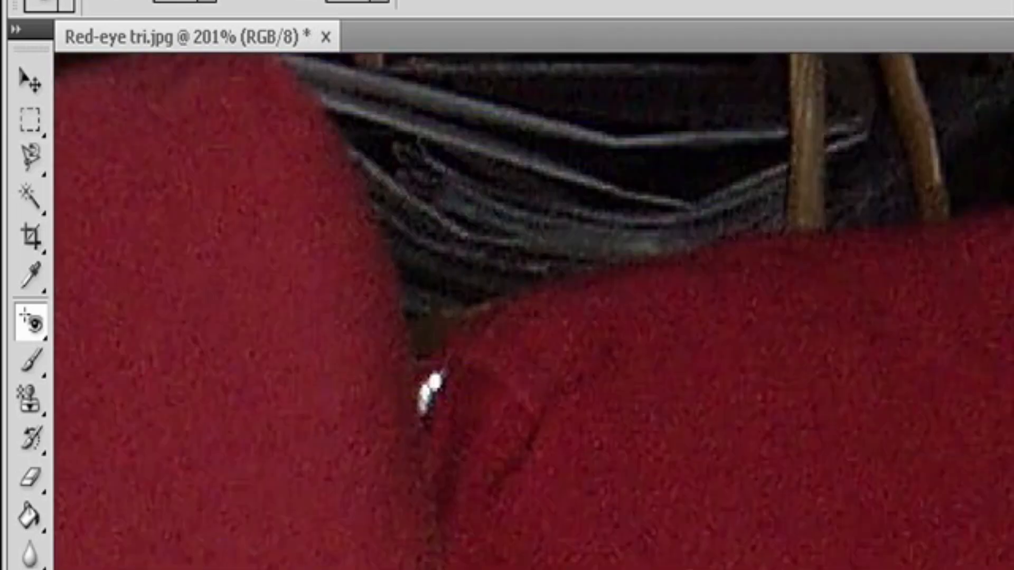
Step: Remove the red from both eyes of the baby with the Red Eye tool
{"action": "scroll", "coordinate": [533, 311], "scroll_direction": "down", "scroll_amount": 15}
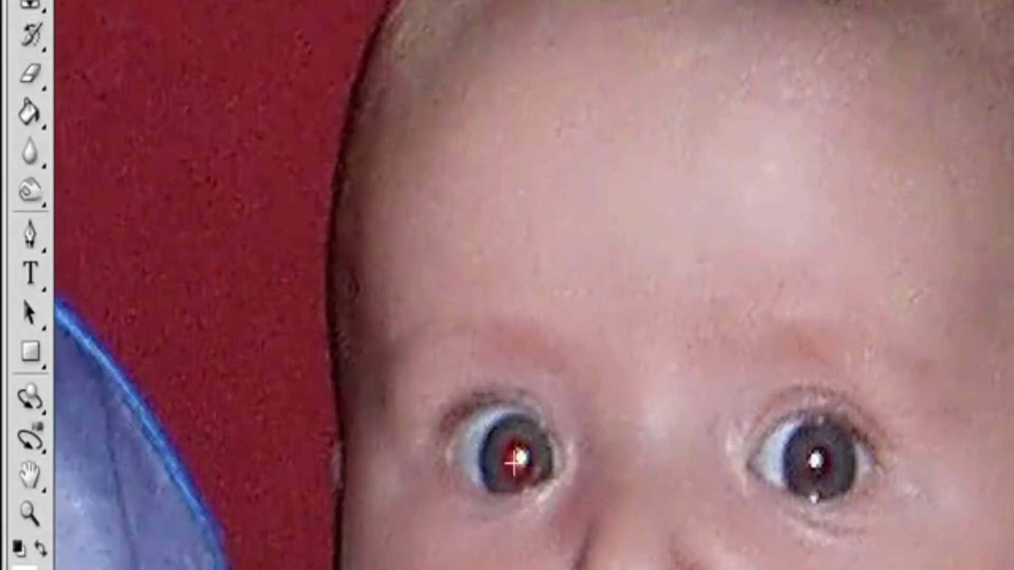
{"action": "left_click", "coordinate": [553, 477]}
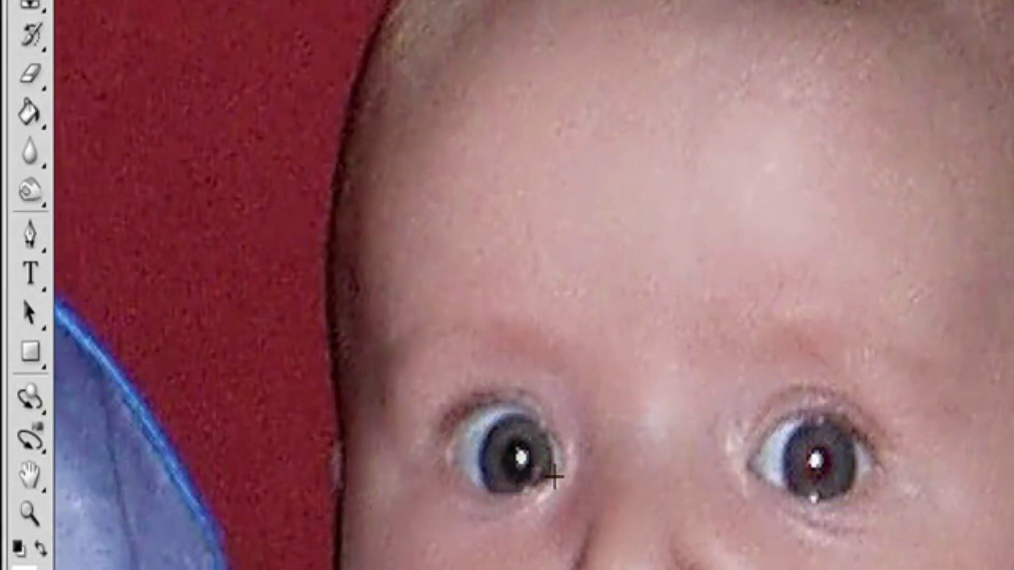
{"action": "left_click", "coordinate": [808, 459]}
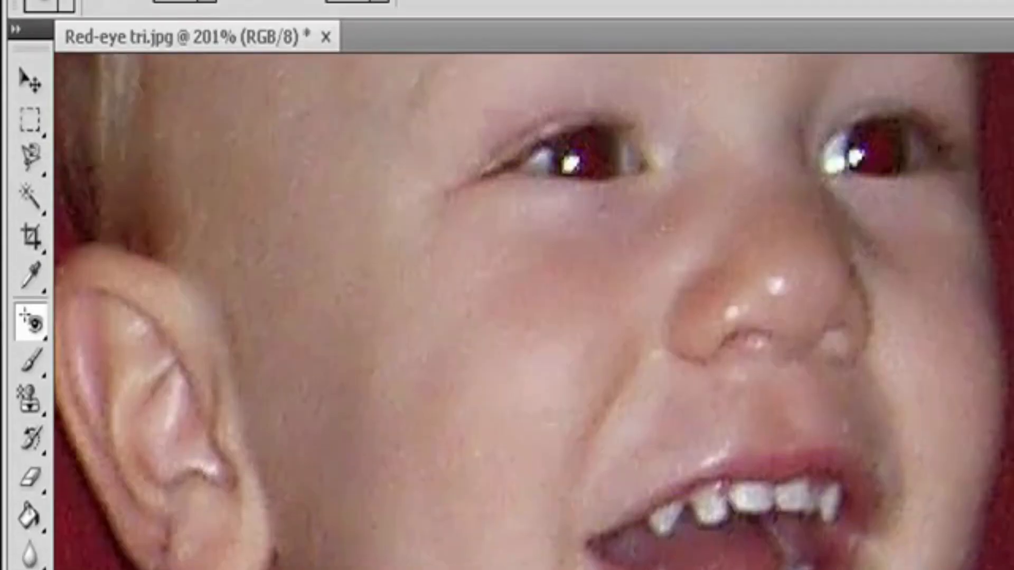
Step: Remove the red from both eyes of the remaining child with the Red Eye tool
{"action": "scroll", "coordinate": [534, 311], "scroll_direction": "up", "scroll_amount": 5}
{"action": "left_click", "coordinate": [579, 515]}
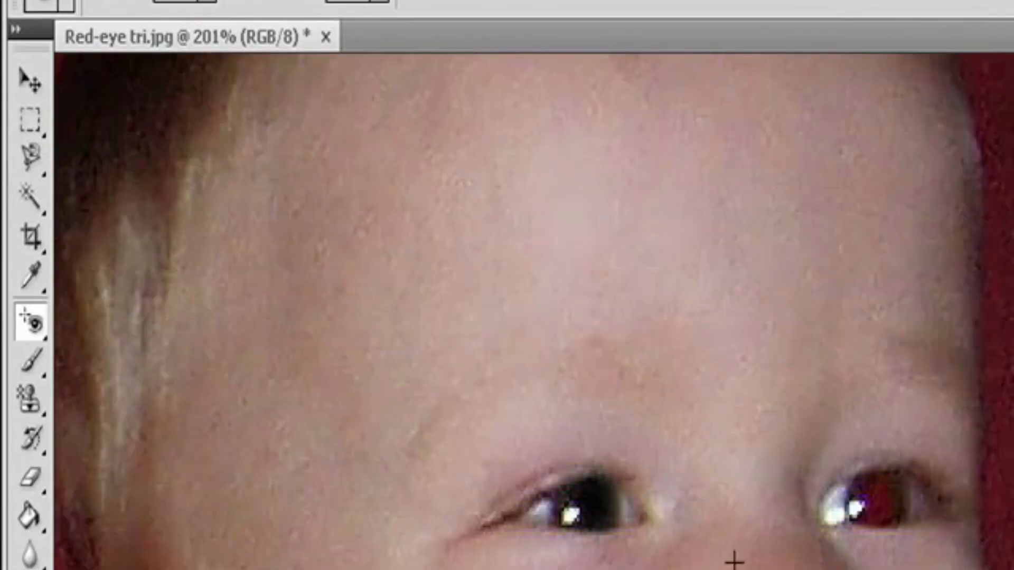
{"action": "left_click", "coordinate": [869, 506]}
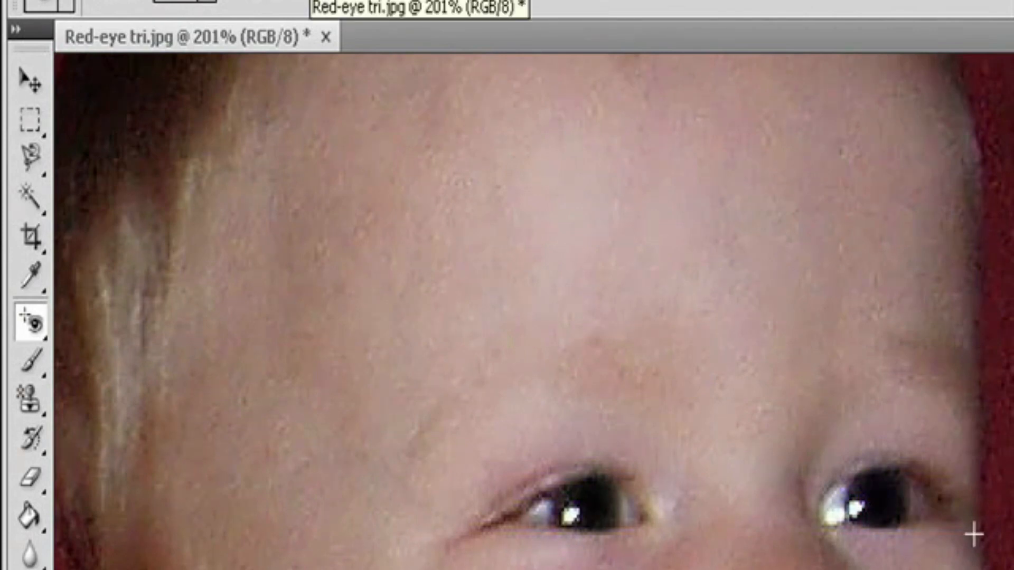
{"action": "left_click", "coordinate": [205, 4]}
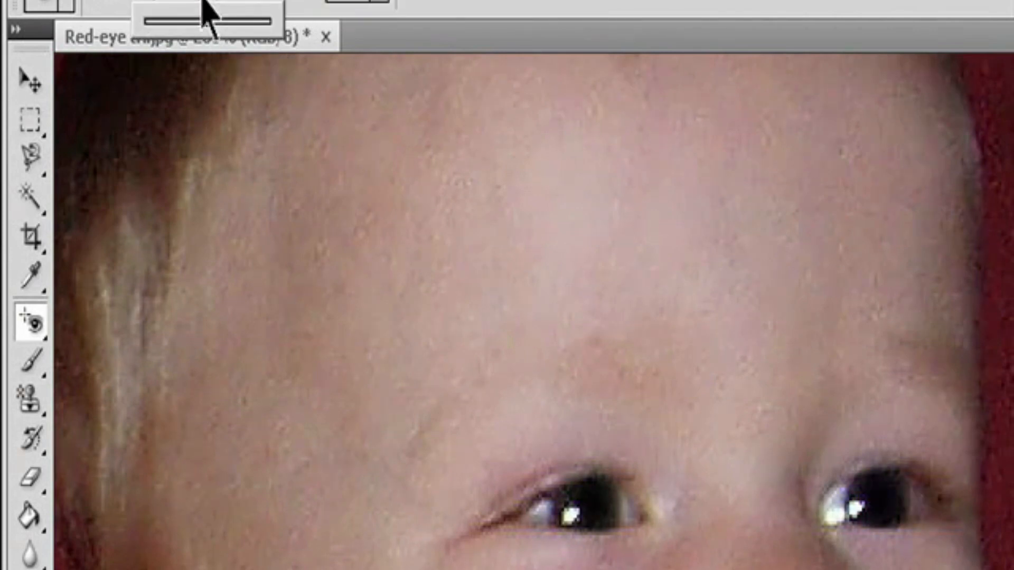
{"action": "left_click", "coordinate": [385, 6]}
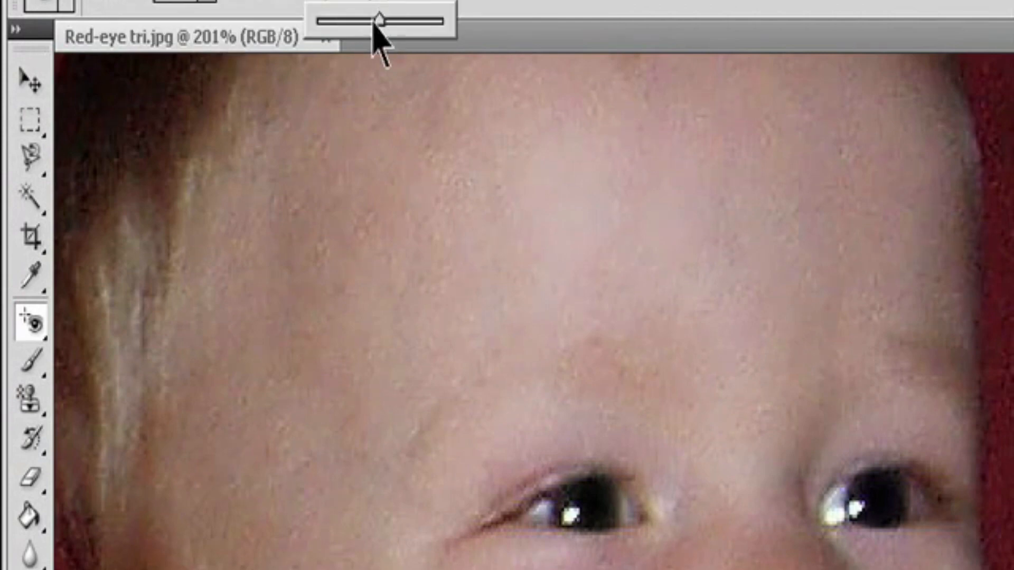
{"action": "left_click", "coordinate": [591, 511]}
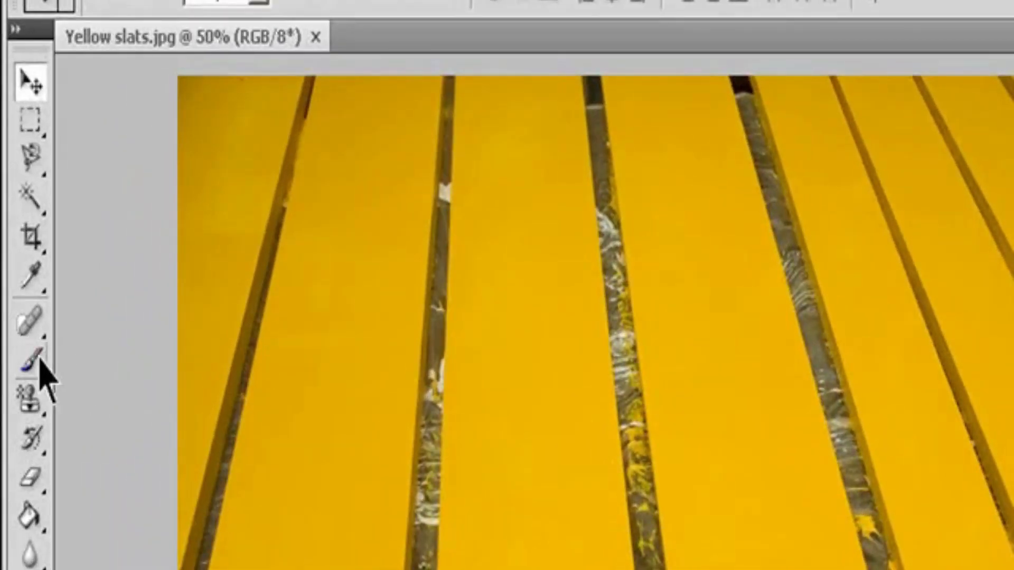
Step: Select the Color Replacement tool for the yellow slats image, using Color mode and Contiguous limits
{"action": "right_click", "coordinate": [41, 370]}
{"action": "left_click", "coordinate": [117, 421]}
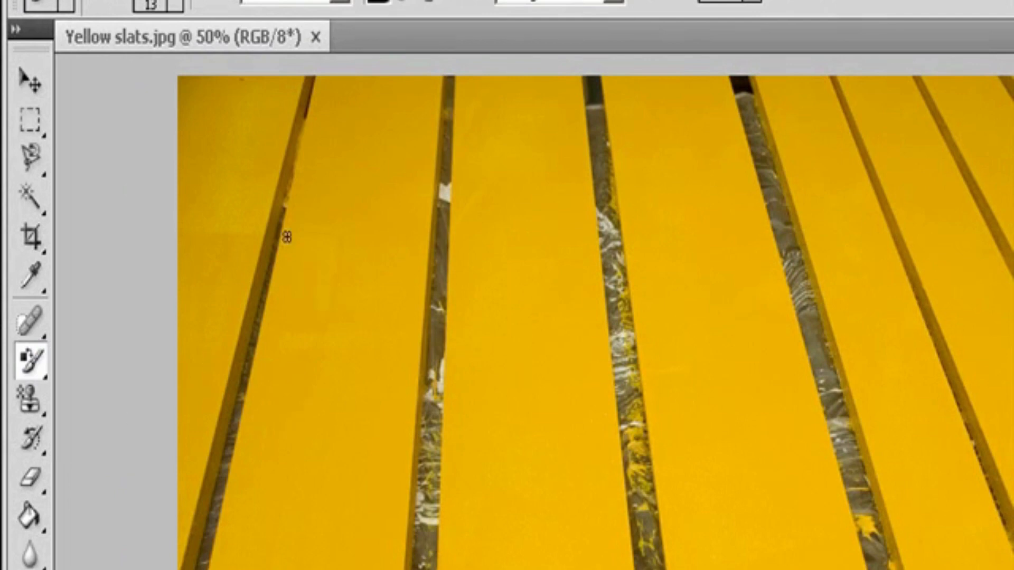
{"action": "left_click", "coordinate": [343, 1]}
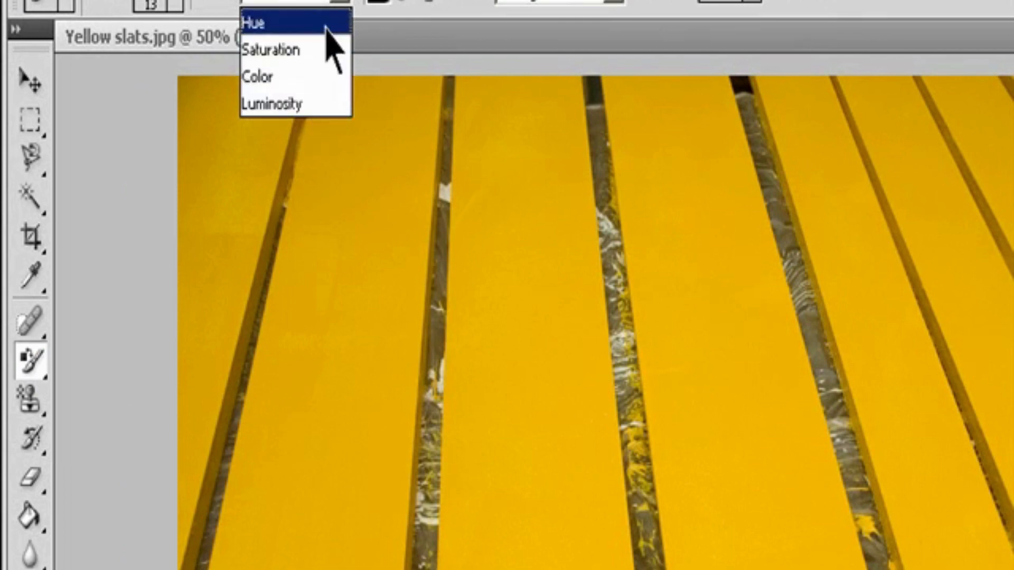
{"action": "left_click", "coordinate": [321, 77]}
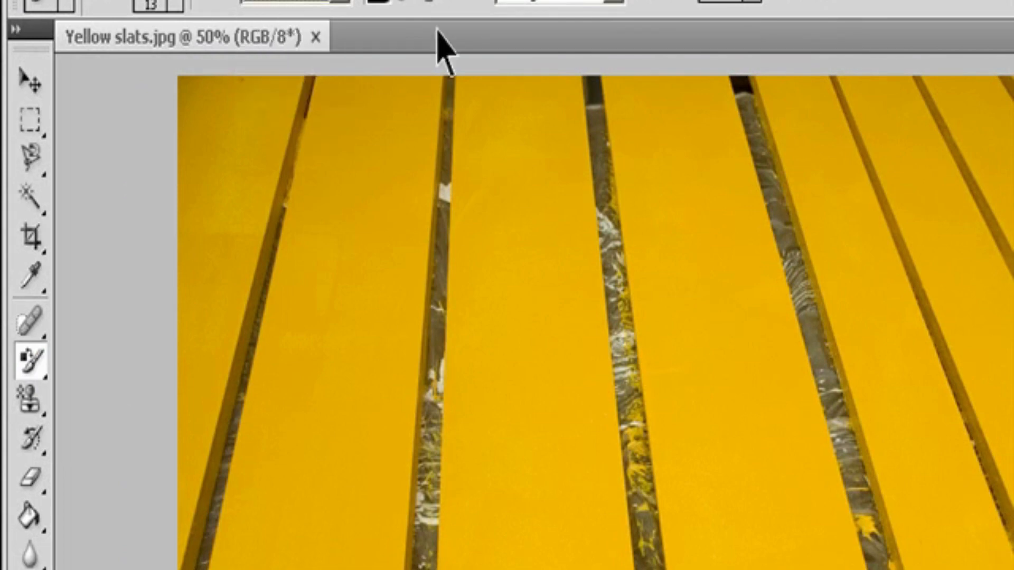
{"action": "left_click", "coordinate": [615, 2]}
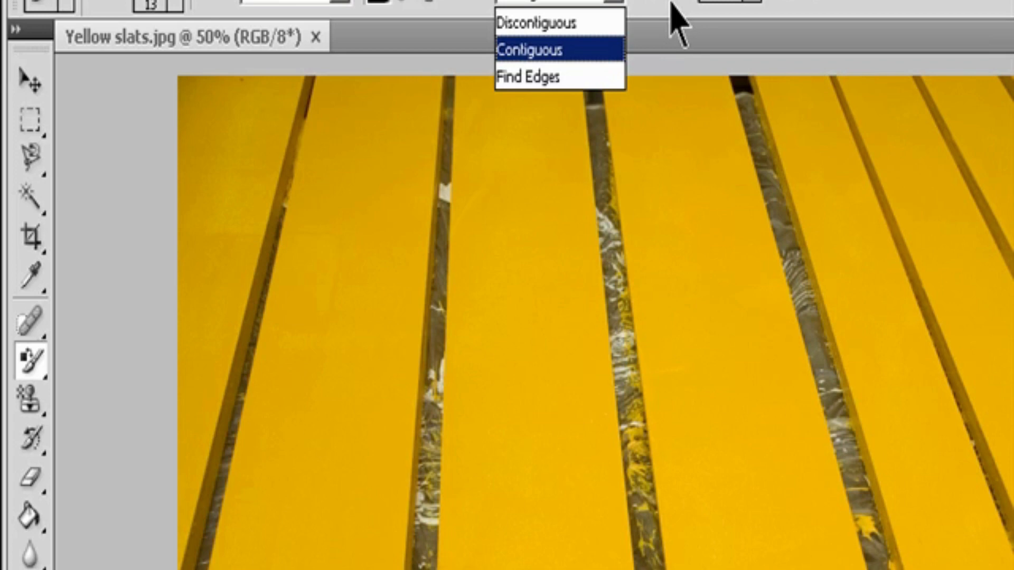
{"action": "left_click", "coordinate": [749, 1]}
{"action": "left_click", "coordinate": [748, 1]}
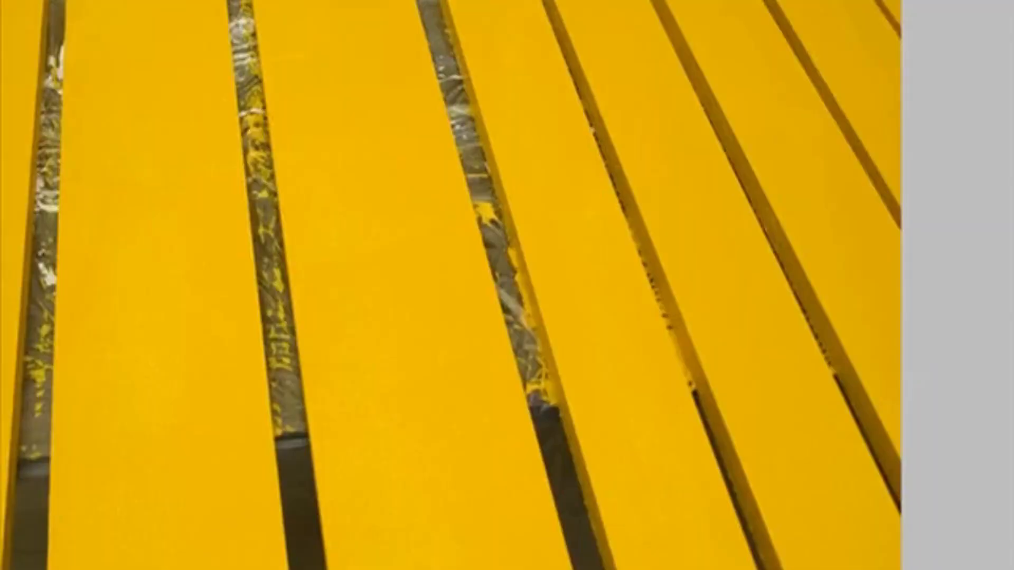
Step: Set the foreground color to dark green (R 22, G 84, B 8) and paint a stroke over the yellow slats
{"action": "left_click", "coordinate": [17, 398]}
{"action": "left_click_drag", "start_coordinate": [353, 357], "coordinate": [374, 383]}
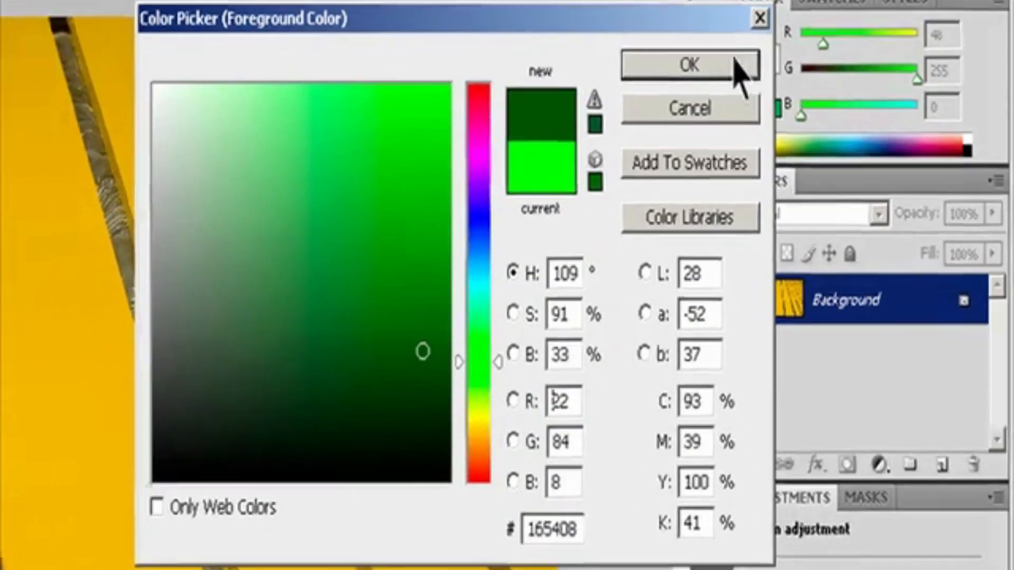
{"action": "left_click", "coordinate": [679, 77]}
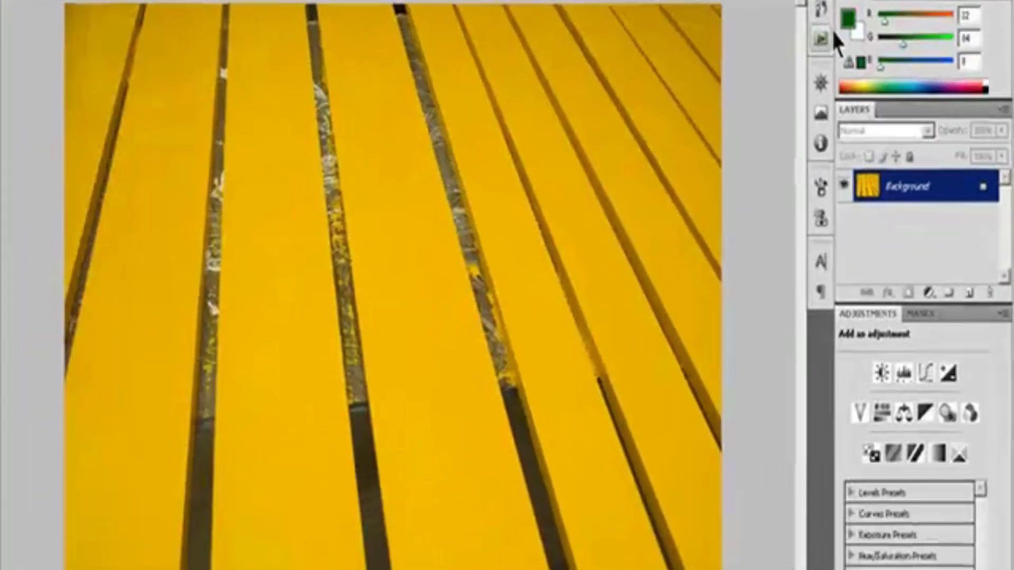
{"action": "mouse_move", "coordinate": [428, 170]}
{"action": "left_mouse_down"}
{"action": "mouse_move", "coordinate": [434, 202]}
{"action": "mouse_move", "coordinate": [392, 165]}
{"action": "mouse_move", "coordinate": [408, 208]}
{"action": "mouse_move", "coordinate": [354, 96]}
{"action": "mouse_move", "coordinate": [367, 111]}
{"action": "mouse_move", "coordinate": [361, 17]}
{"action": "mouse_move", "coordinate": [350, 3]}
{"action": "mouse_move", "coordinate": [368, 77]}
{"action": "mouse_move", "coordinate": [365, 19]}
{"action": "mouse_move", "coordinate": [433, 108]}
{"action": "mouse_move", "coordinate": [420, 75]}
{"action": "left_mouse_up"}
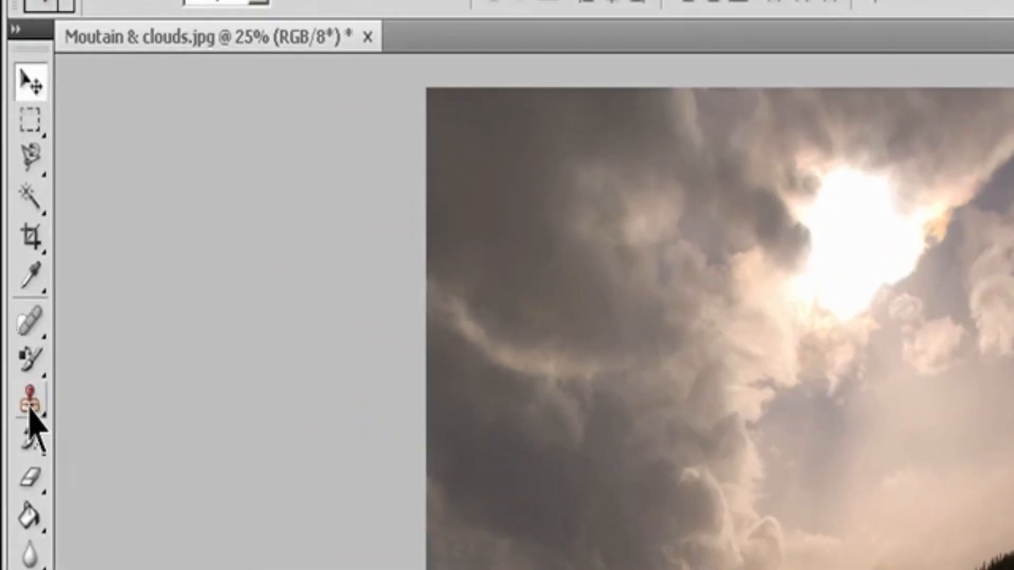
Step: Select the Clone Stamp tool with a 60 px brush of 0% hardness in Normal mode, sampling the Current Layer
{"action": "left_click", "coordinate": [30, 408]}
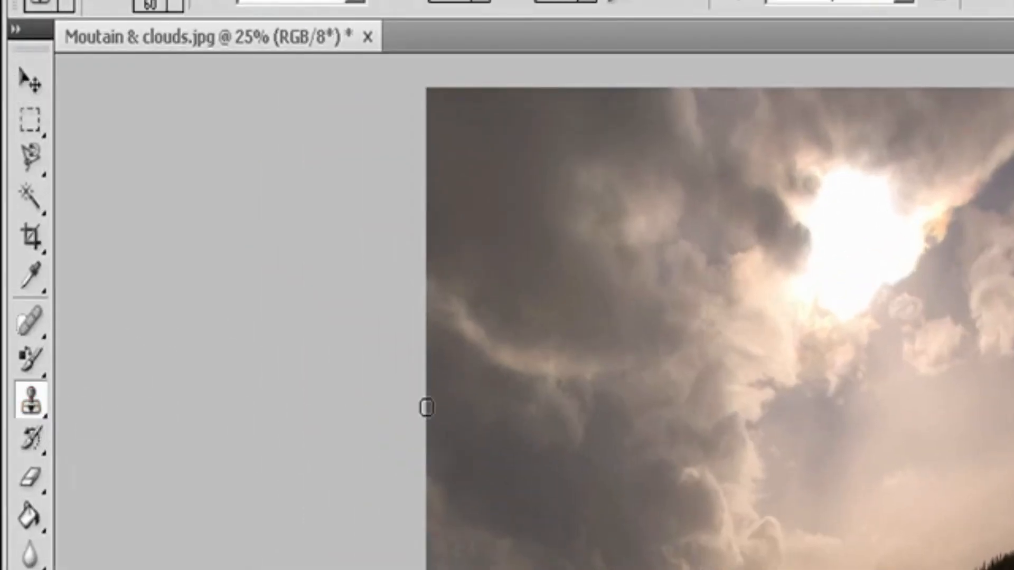
{"action": "left_click", "coordinate": [175, 5]}
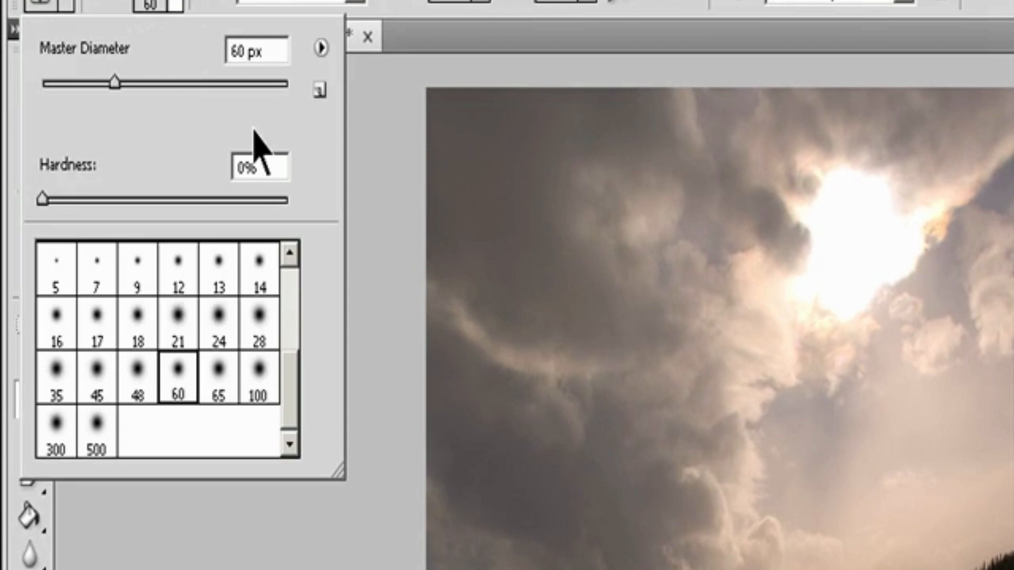
{"action": "left_click", "coordinate": [352, 3]}
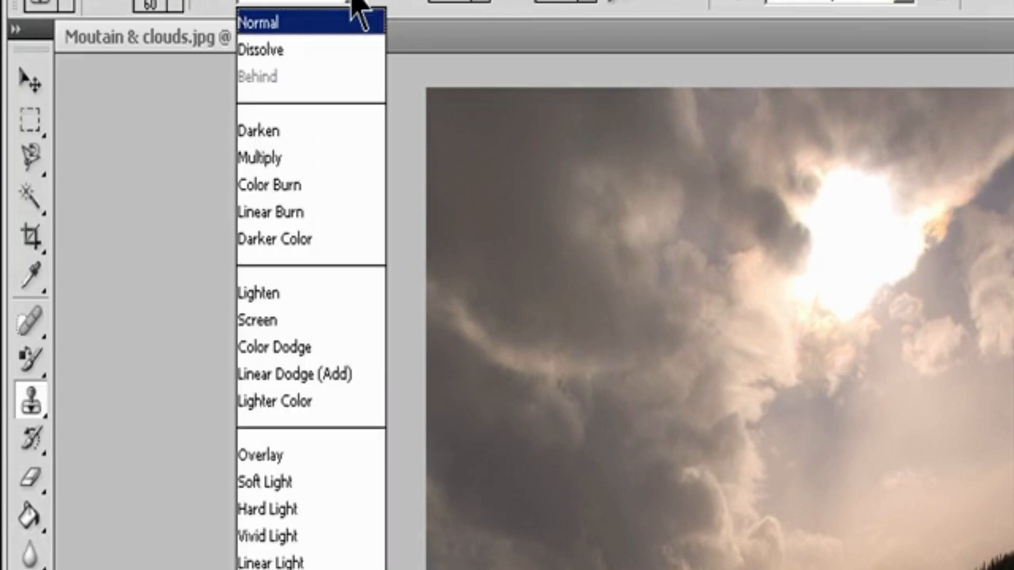
{"action": "left_click", "coordinate": [479, 2]}
{"action": "left_click", "coordinate": [478, 2]}
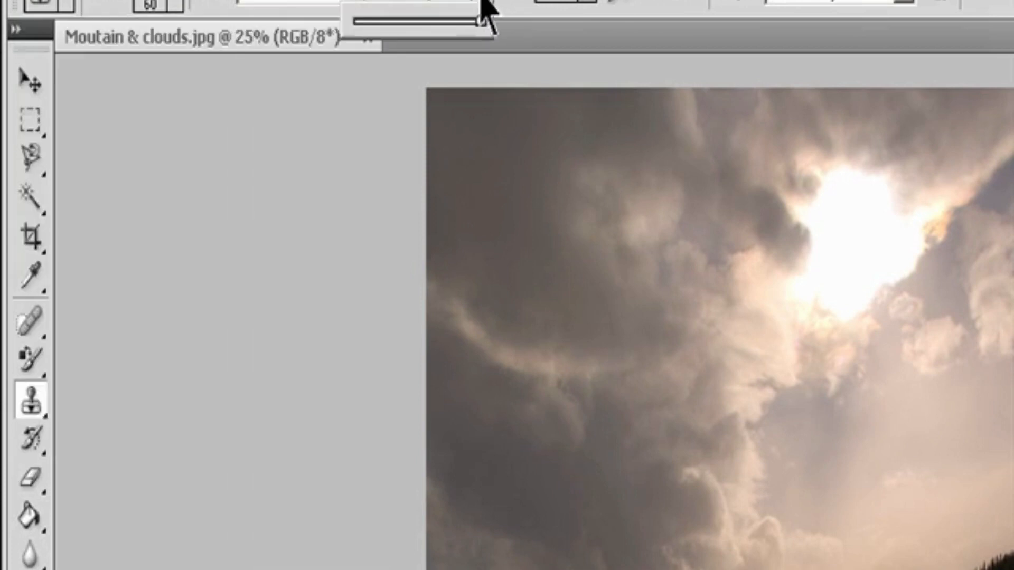
{"action": "left_click", "coordinate": [456, 3]}
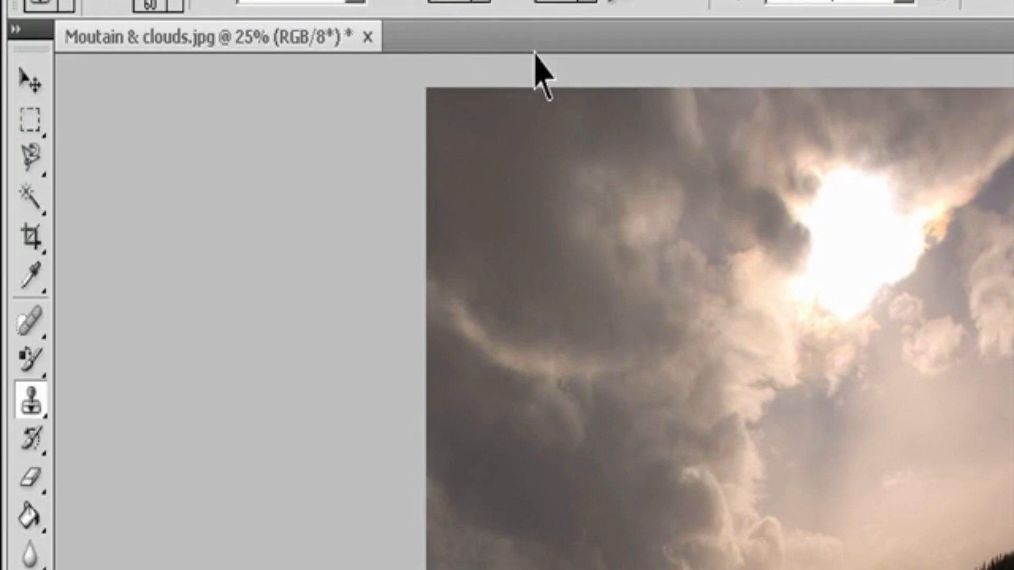
{"action": "left_click", "coordinate": [583, 2]}
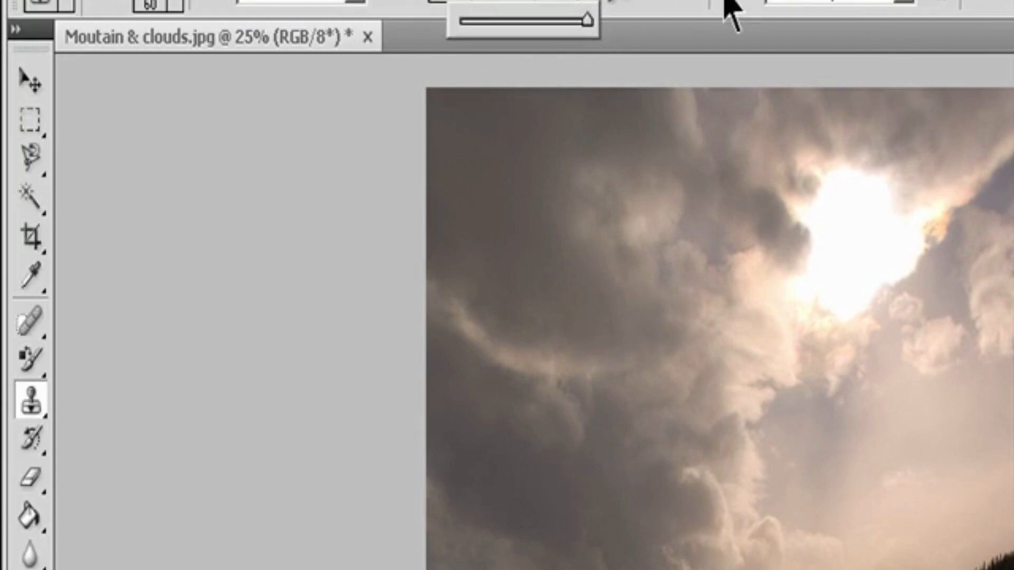
{"action": "left_click", "coordinate": [677, 1]}
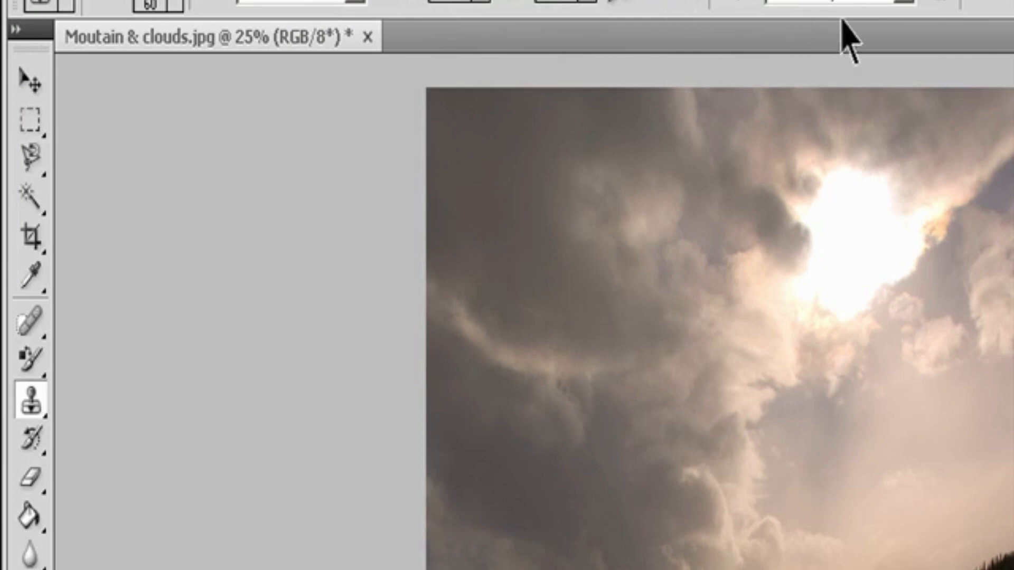
{"action": "left_click", "coordinate": [903, 2]}
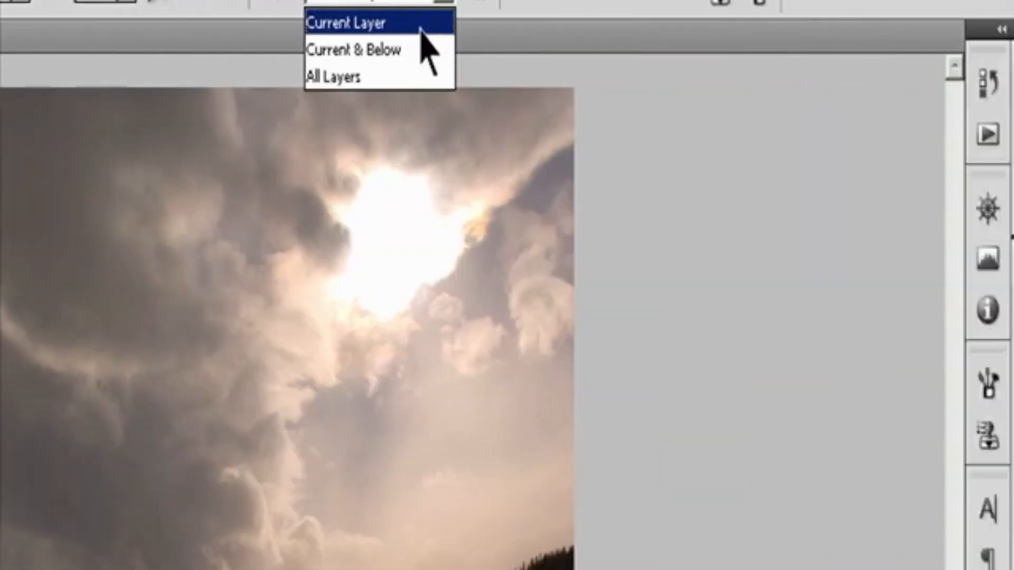
{"action": "left_click", "coordinate": [882, 26]}
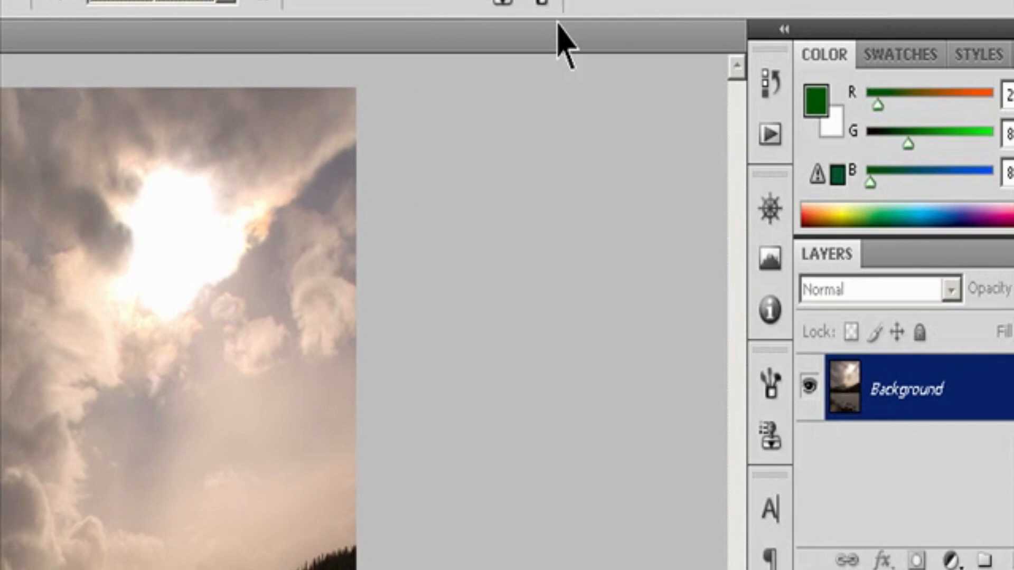
Step: Open the Clone Source settings and activate the first clone source
{"action": "left_click", "coordinate": [541, 2]}
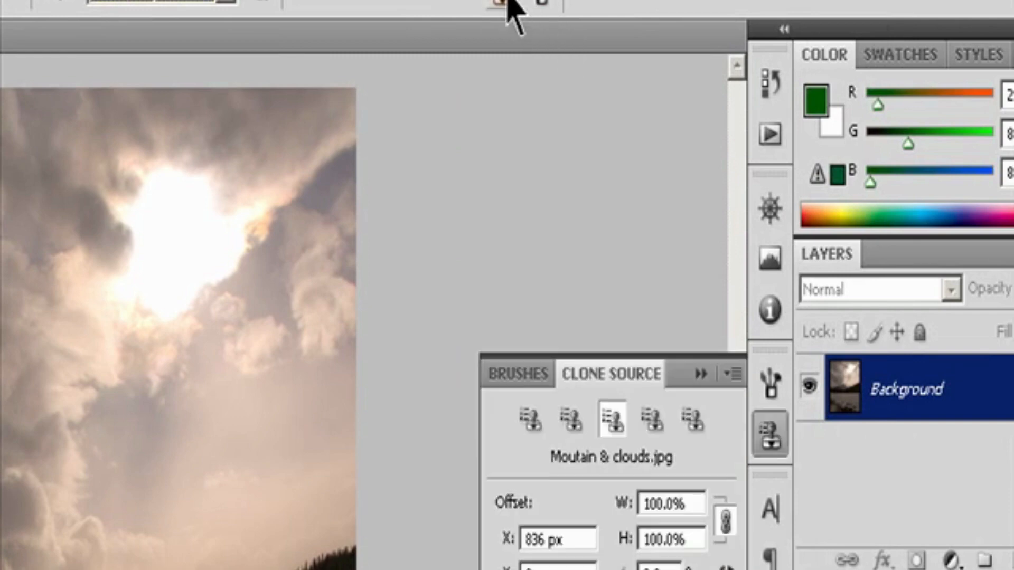
{"action": "left_click", "coordinate": [535, 3]}
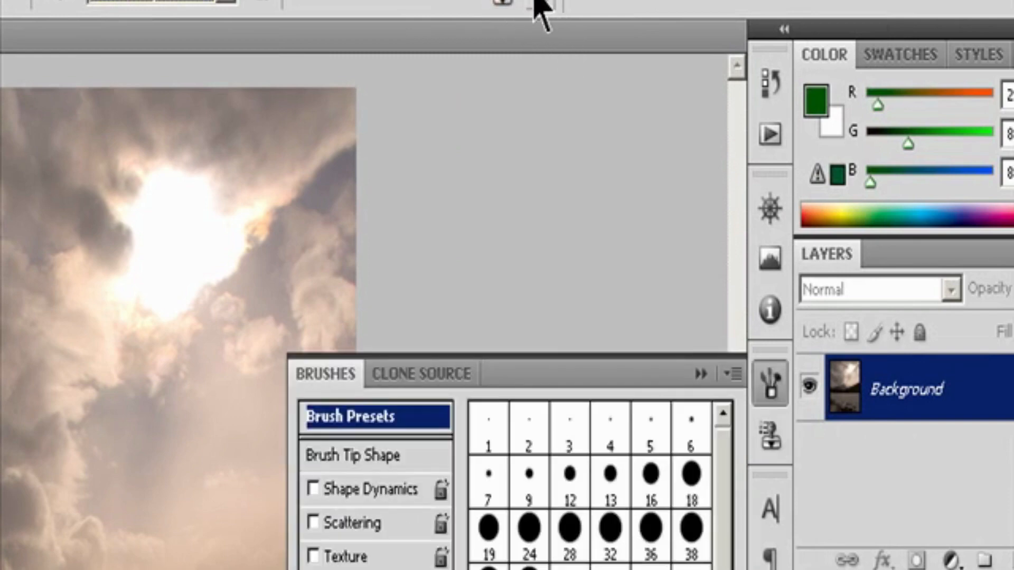
{"action": "left_click", "coordinate": [511, 3]}
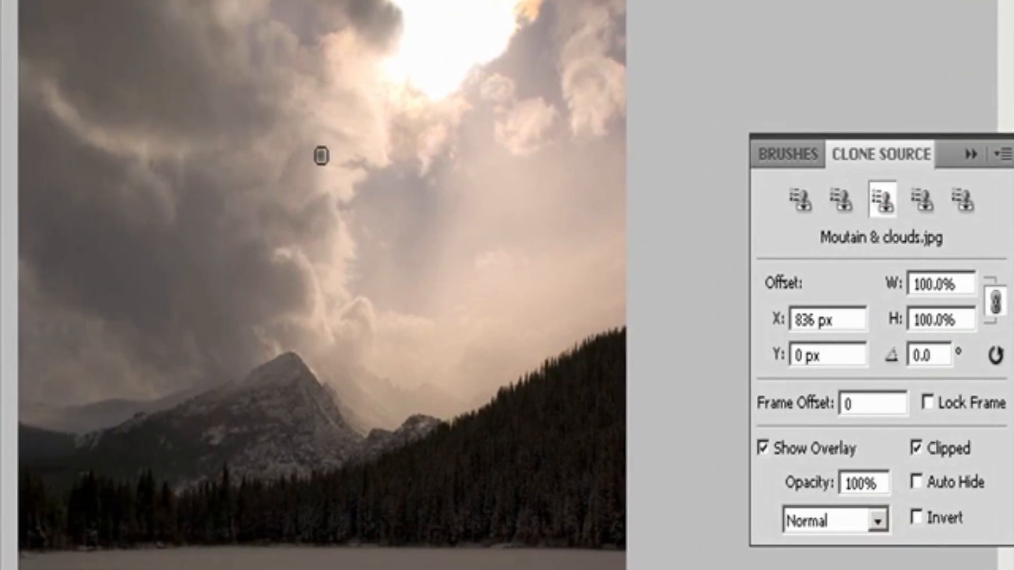
{"action": "left_click", "coordinate": [800, 200]}
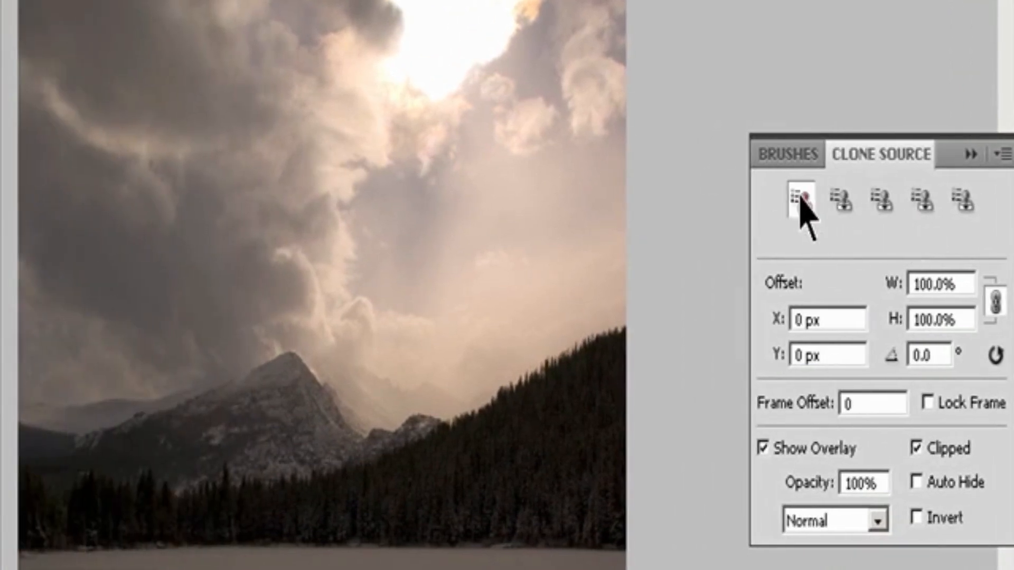
Step: Clone clouds from the middle of the sky into the clear area below the sun
{"action": "left_click", "coordinate": [315, 185], "text": "alt"}
{"action": "left_click", "coordinate": [405, 177]}
{"action": "mouse_move", "coordinate": [452, 172]}
{"action": "left_mouse_down"}
{"action": "mouse_move", "coordinate": [470, 141]}
{"action": "mouse_move", "coordinate": [466, 156]}
{"action": "mouse_move", "coordinate": [475, 132]}
{"action": "left_mouse_up"}
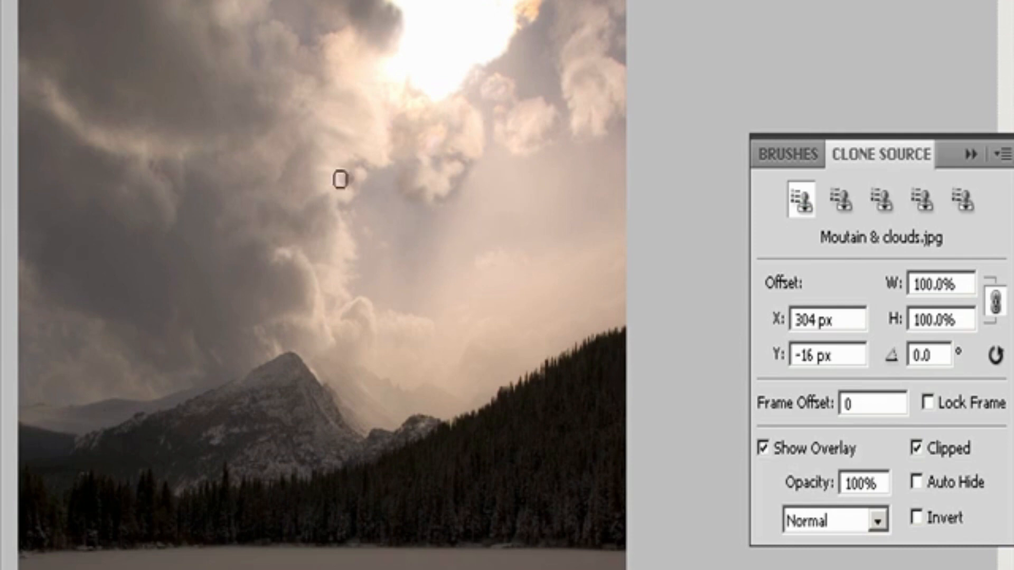
{"action": "left_click", "coordinate": [297, 242], "text": "alt"}
{"action": "left_click_drag", "start_coordinate": [468, 202], "coordinate": [497, 156]}
Step: Clone patches of dark cloud into the sky just beside the sun, resampling from several cloud areas
{"action": "left_click", "coordinate": [282, 258], "text": "alt"}
{"action": "mouse_move", "coordinate": [559, 55]}
{"action": "left_mouse_down"}
{"action": "mouse_move", "coordinate": [536, 46]}
{"action": "mouse_move", "coordinate": [508, 88]}
{"action": "mouse_move", "coordinate": [431, 102]}
{"action": "mouse_move", "coordinate": [546, 79]}
{"action": "mouse_move", "coordinate": [548, 69]}
{"action": "mouse_move", "coordinate": [517, 79]}
{"action": "mouse_move", "coordinate": [506, 64]}
{"action": "mouse_move", "coordinate": [546, 71]}
{"action": "mouse_move", "coordinate": [544, 31]}
{"action": "mouse_move", "coordinate": [529, 66]}
{"action": "mouse_move", "coordinate": [565, 49]}
{"action": "mouse_move", "coordinate": [554, 45]}
{"action": "mouse_move", "coordinate": [559, 59]}
{"action": "mouse_move", "coordinate": [562, 9]}
{"action": "mouse_move", "coordinate": [534, 34]}
{"action": "mouse_move", "coordinate": [538, 57]}
{"action": "mouse_move", "coordinate": [526, 43]}
{"action": "mouse_move", "coordinate": [553, 7]}
{"action": "left_mouse_up"}
{"action": "left_click", "coordinate": [286, 92], "text": "alt"}
{"action": "left_click", "coordinate": [541, 31], "text": "alt"}
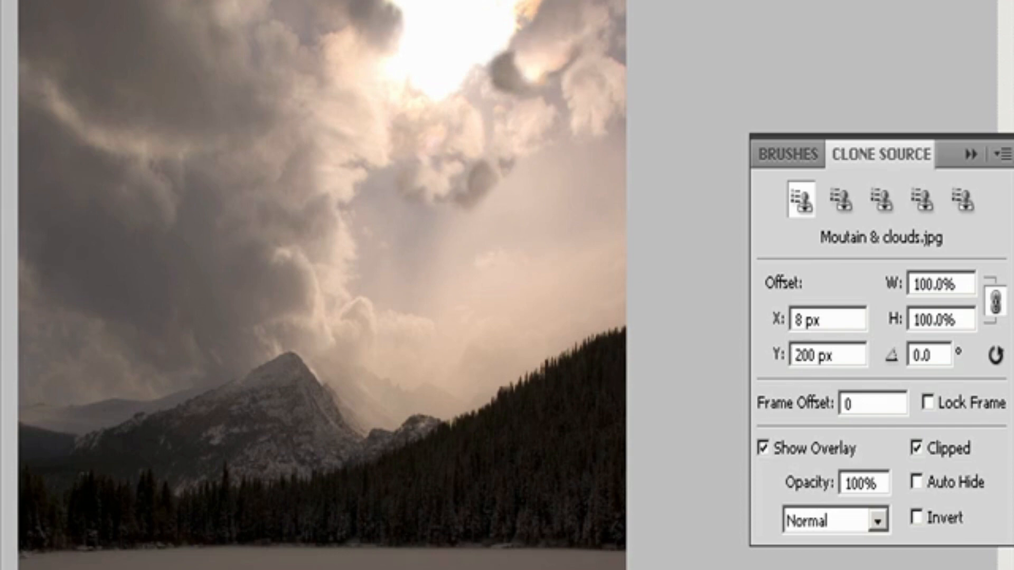
{"action": "left_click", "coordinate": [553, 3], "text": "alt"}
{"action": "left_click", "coordinate": [528, 2]}
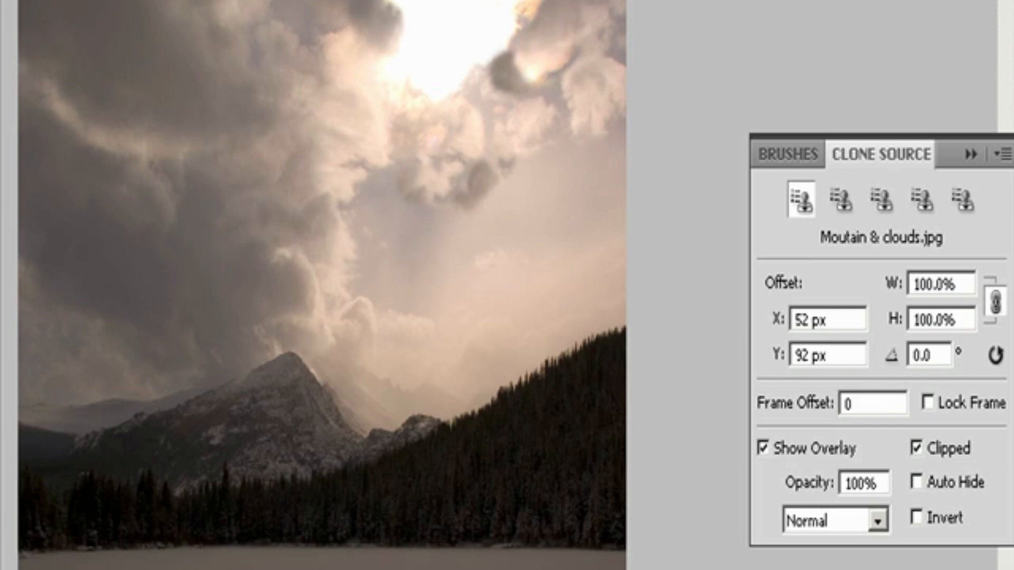
Step: Resample nearby clouds and clone them over the bright clouds between the sun and the photo's edge
{"action": "left_click", "coordinate": [588, 79], "text": "alt"}
{"action": "mouse_move", "coordinate": [561, 68]}
{"action": "left_mouse_down"}
{"action": "mouse_move", "coordinate": [540, 70]}
{"action": "mouse_move", "coordinate": [534, 110]}
{"action": "mouse_move", "coordinate": [553, 107]}
{"action": "mouse_move", "coordinate": [568, 134]}
{"action": "mouse_move", "coordinate": [561, 106]}
{"action": "left_mouse_up"}
{"action": "left_click", "coordinate": [512, 127], "text": "alt"}
{"action": "mouse_move", "coordinate": [491, 95]}
{"action": "left_mouse_down"}
{"action": "mouse_move", "coordinate": [458, 88]}
{"action": "mouse_move", "coordinate": [459, 130]}
{"action": "mouse_move", "coordinate": [489, 137]}
{"action": "mouse_move", "coordinate": [488, 109]}
{"action": "mouse_move", "coordinate": [487, 162]}
{"action": "mouse_move", "coordinate": [466, 94]}
{"action": "mouse_move", "coordinate": [496, 95]}
{"action": "mouse_move", "coordinate": [522, 126]}
{"action": "mouse_move", "coordinate": [602, 40]}
{"action": "mouse_move", "coordinate": [625, 68]}
{"action": "left_mouse_up"}
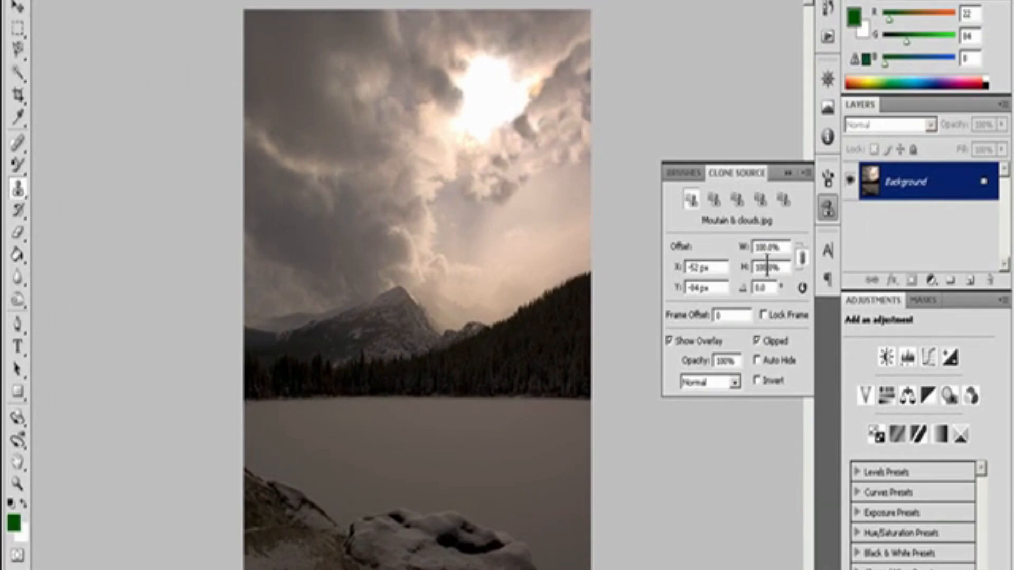
{"action": "left_click", "coordinate": [782, 246]}
{"action": "left_click", "coordinate": [771, 288]}
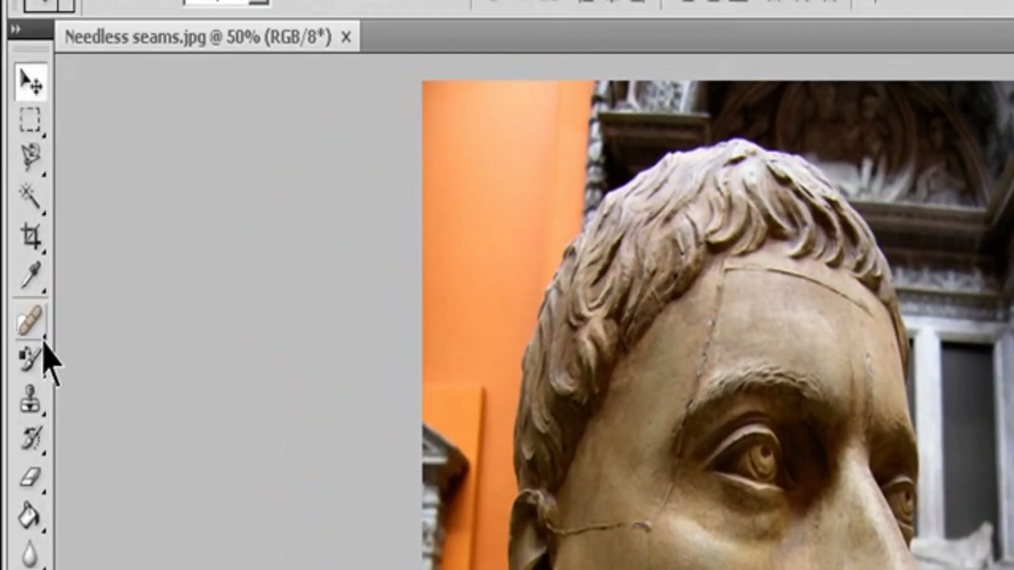
Step: Select the Healing Brush tool for the statue photo, with a 19 px brush of 100% hardness in Normal mode
{"action": "left_click", "coordinate": [24, 151]}
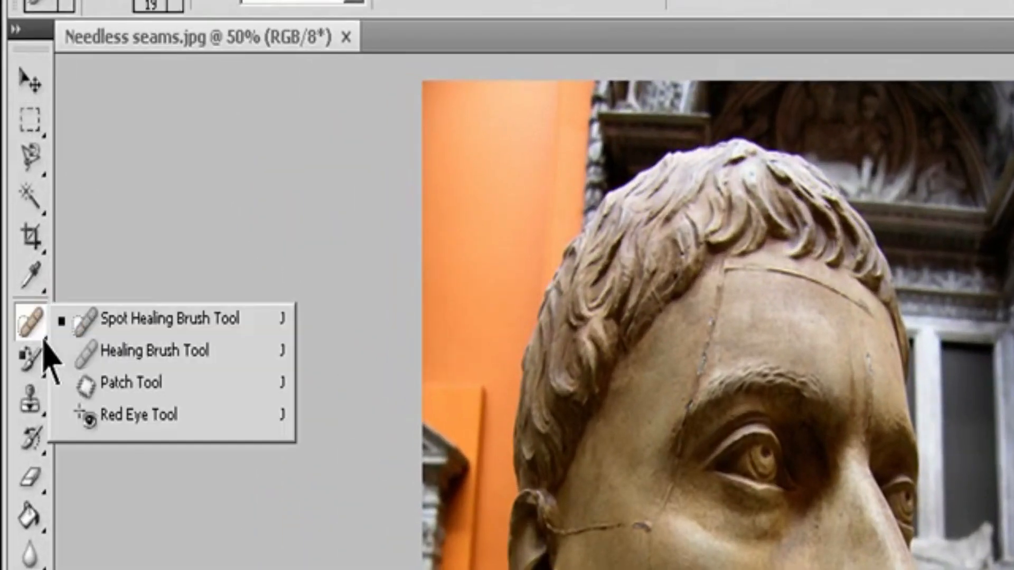
{"action": "left_click", "coordinate": [158, 352]}
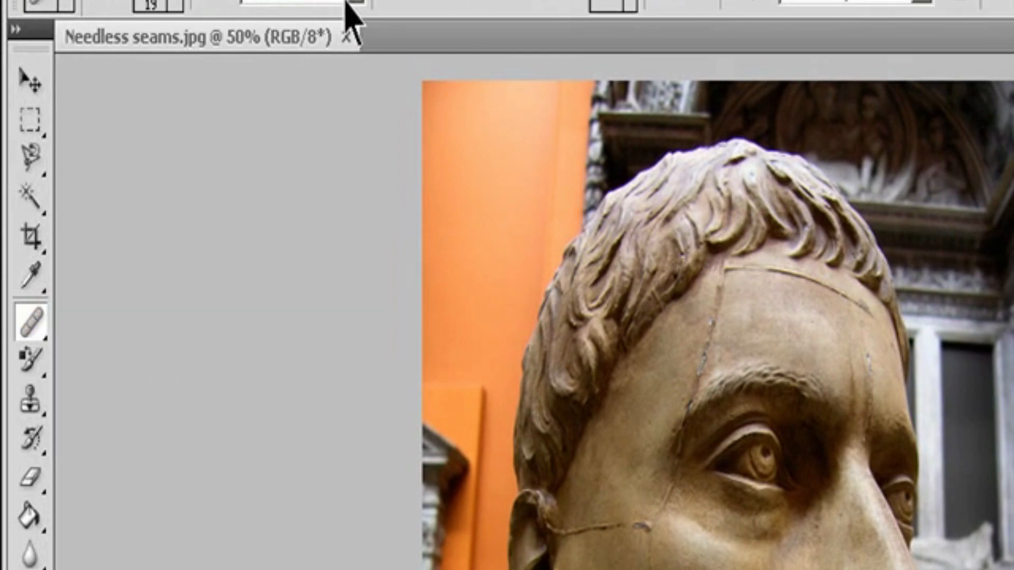
{"action": "left_click", "coordinate": [181, 7]}
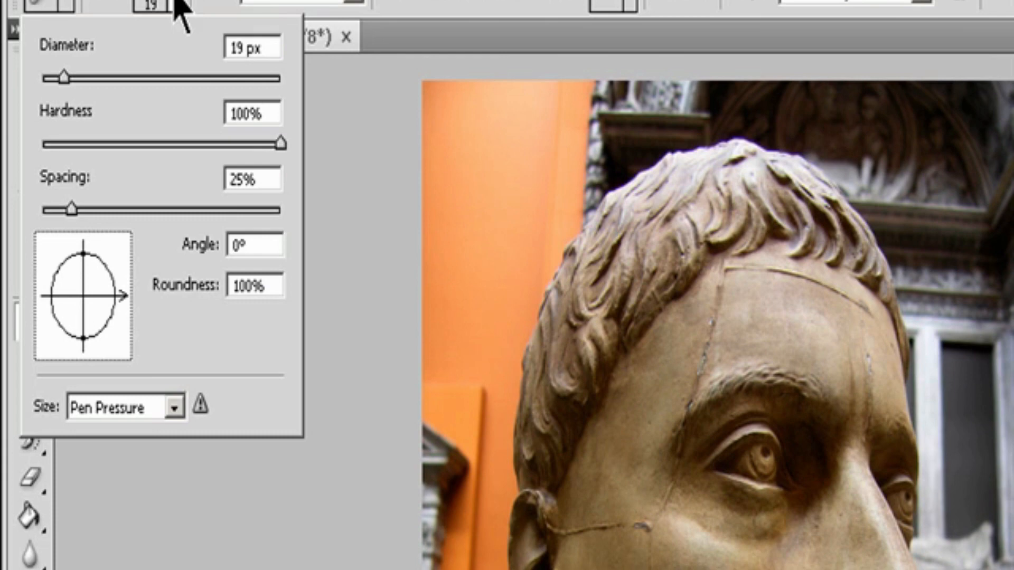
{"action": "left_click", "coordinate": [354, 2]}
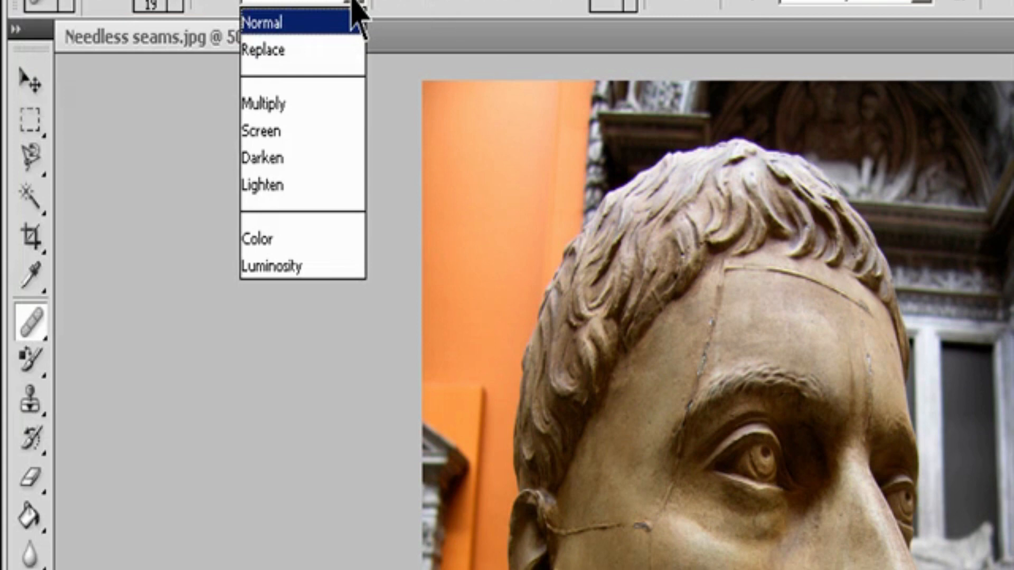
{"action": "left_click", "coordinate": [499, 11]}
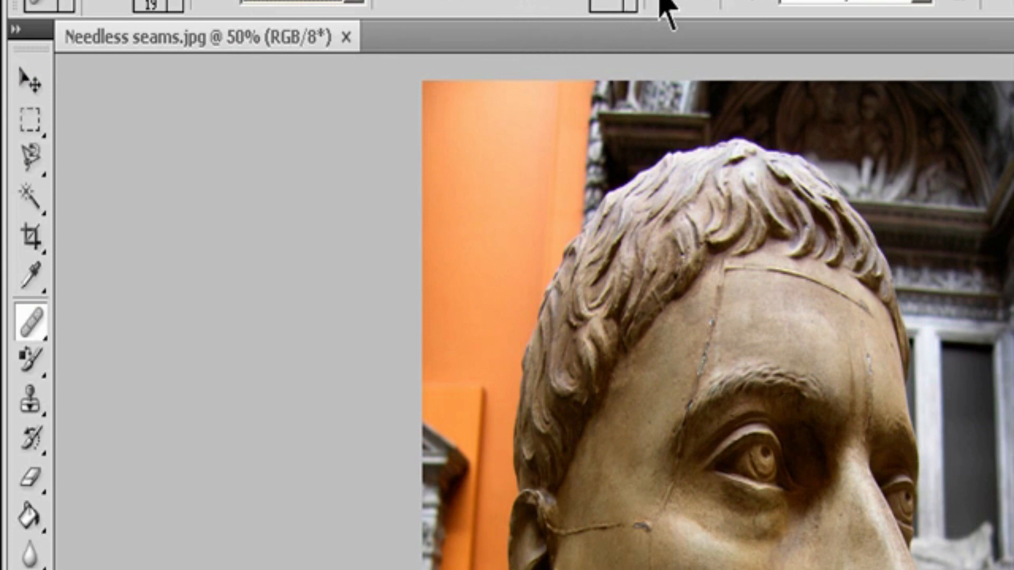
{"action": "left_click", "coordinate": [922, 4]}
{"action": "left_click", "coordinate": [924, 8]}
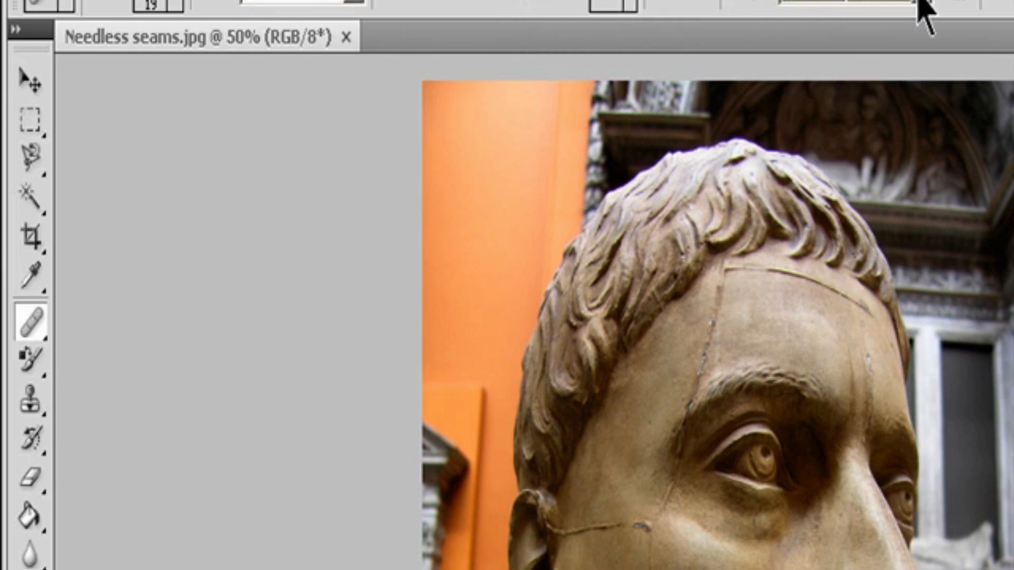
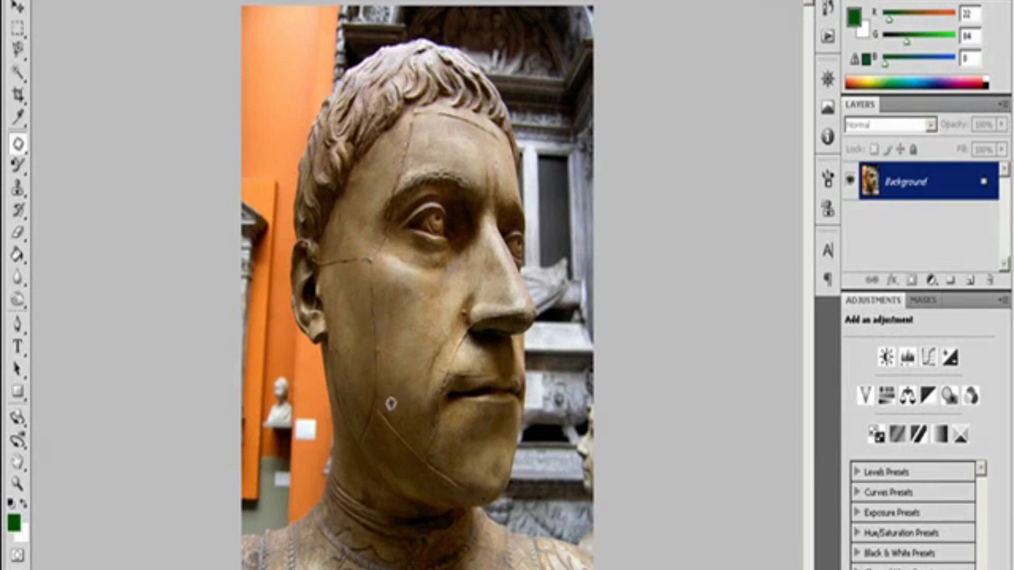
Step: Outline the vertical cheek seam below the eye with the Patch tool and patch the selection with the current pattern
{"action": "mouse_move", "coordinate": [395, 395]}
{"action": "left_mouse_down"}
{"action": "mouse_move", "coordinate": [378, 385]}
{"action": "mouse_move", "coordinate": [363, 323]}
{"action": "mouse_move", "coordinate": [366, 260]}
{"action": "mouse_move", "coordinate": [396, 298]}
{"action": "mouse_move", "coordinate": [393, 395]}
{"action": "left_mouse_up"}
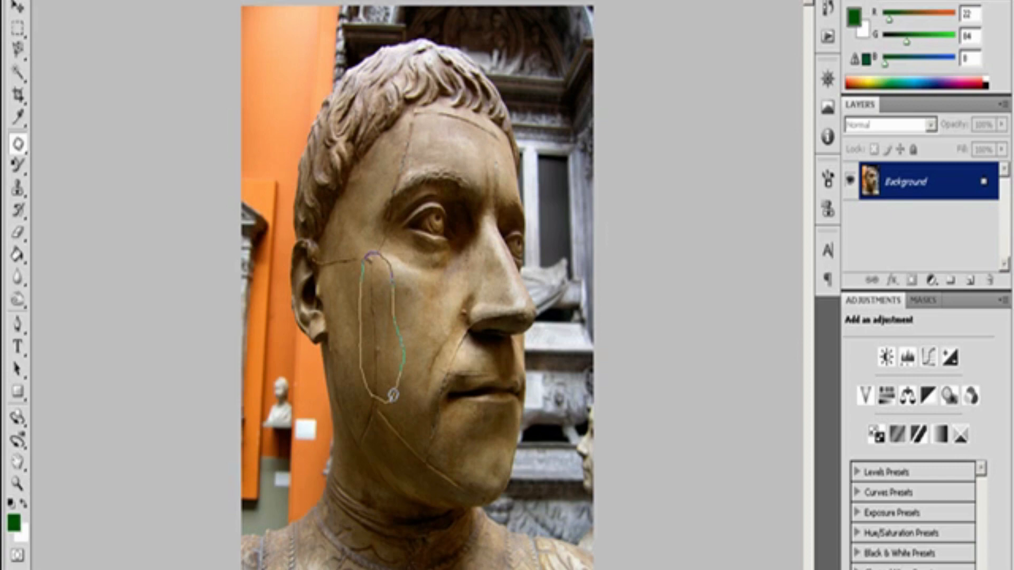
{"action": "left_click_drag", "start_coordinate": [393, 395], "coordinate": [394, 398]}
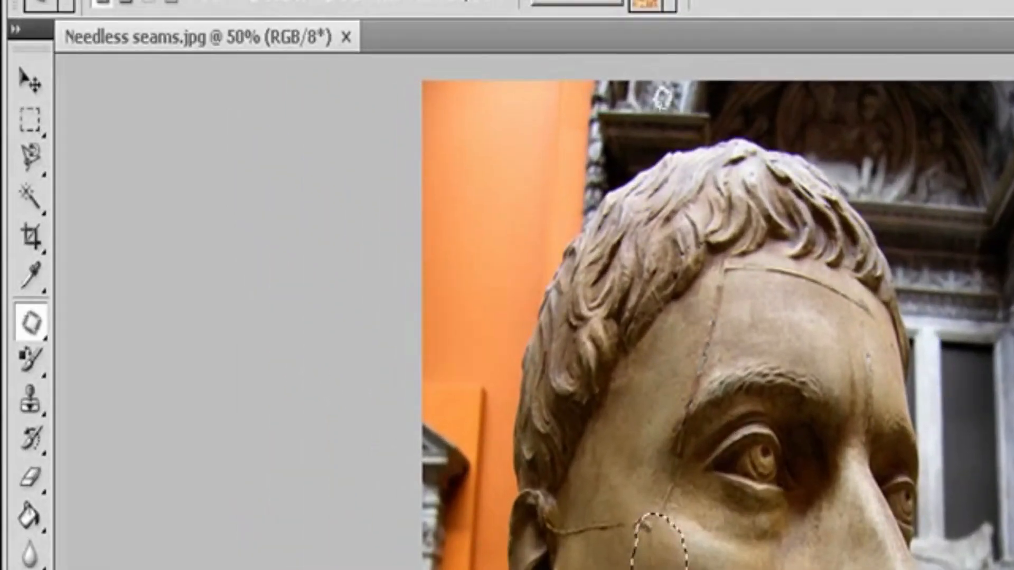
{"action": "left_click", "coordinate": [592, 3]}
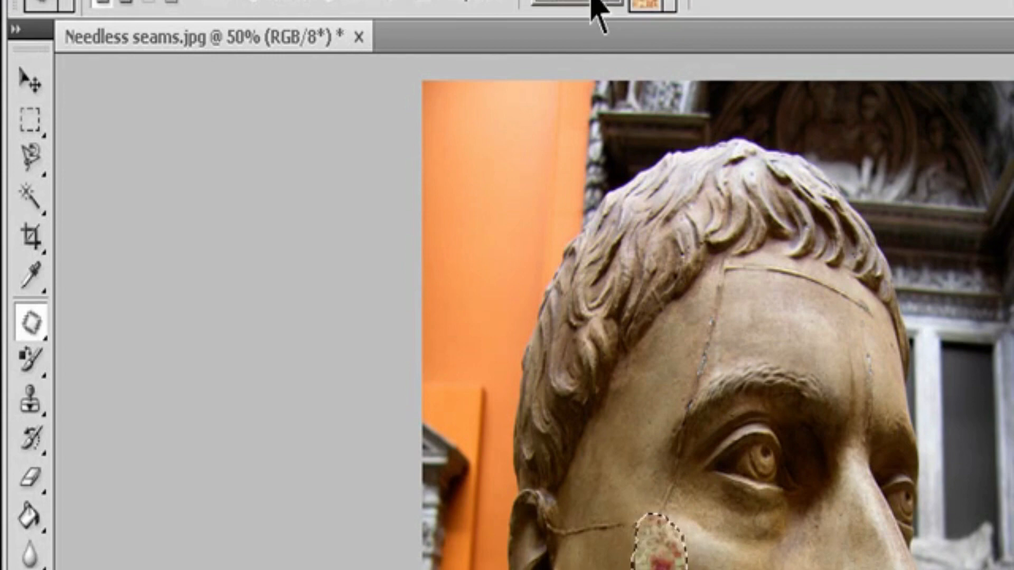
Step: Choose the blue bubbles pattern and apply it to the patch selection on the statue's cheek
{"action": "left_click", "coordinate": [669, 3]}
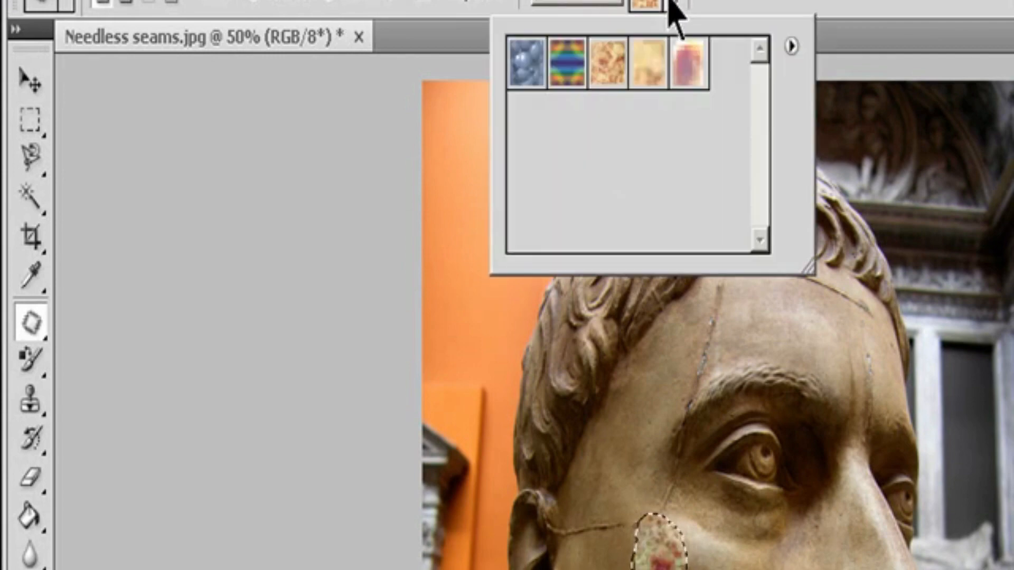
{"action": "left_click", "coordinate": [523, 73]}
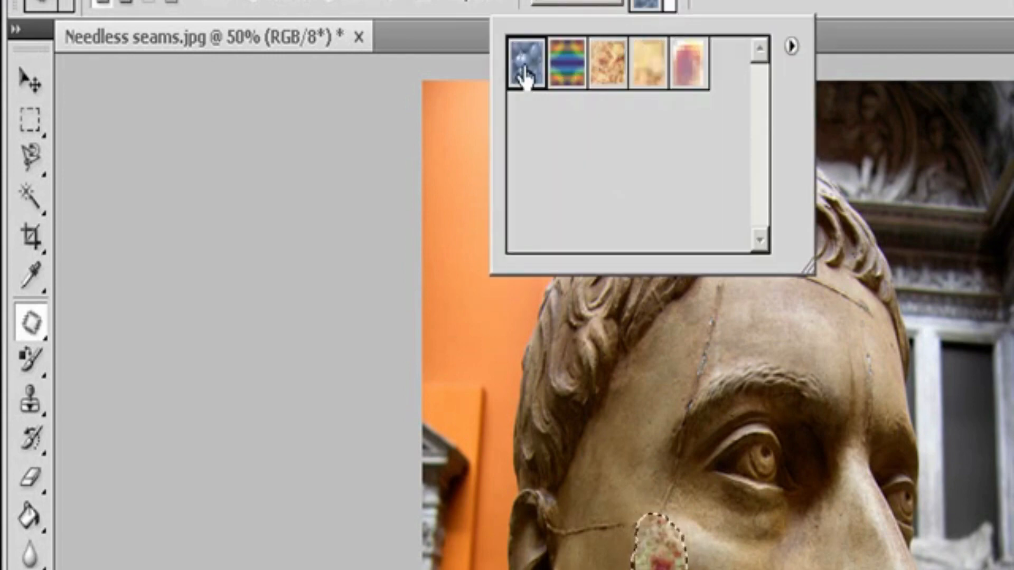
{"action": "left_click", "coordinate": [592, 1]}
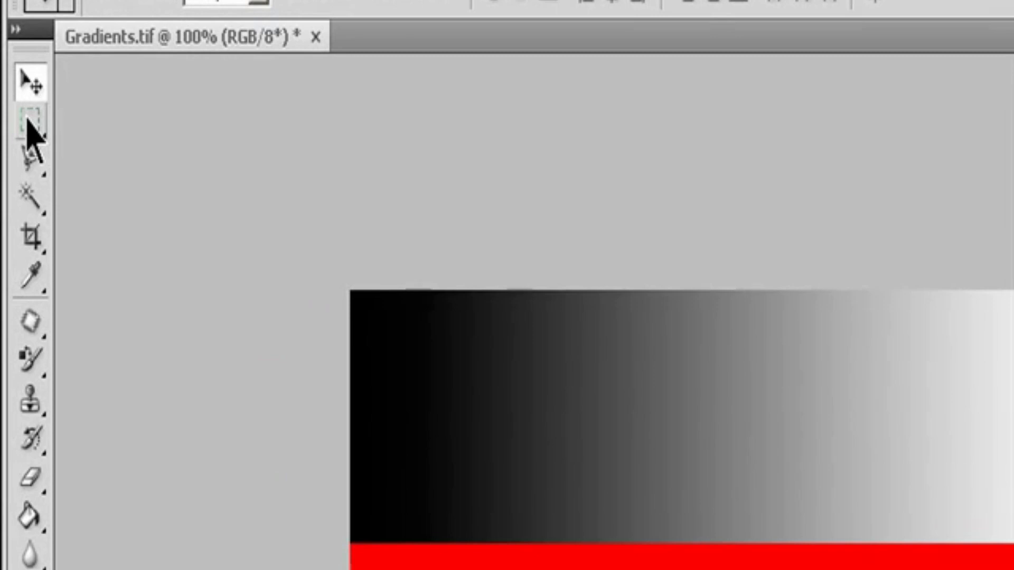
Step: Select the Rectangular Marquee tool for Gradients.tif and set it to make a new selection
{"action": "left_click", "coordinate": [28, 123]}
{"action": "left_click", "coordinate": [27, 123]}
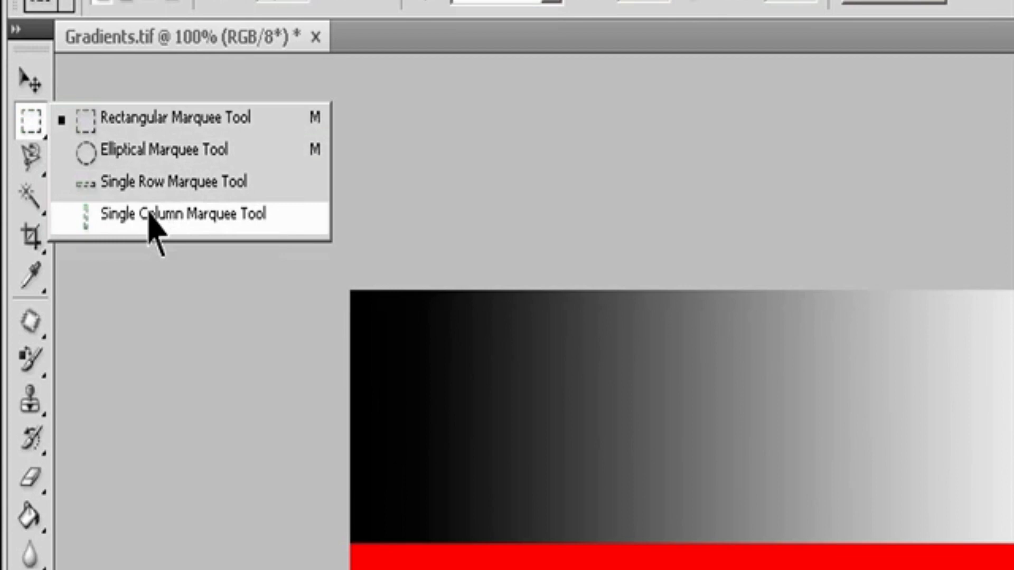
{"action": "left_click", "coordinate": [160, 116]}
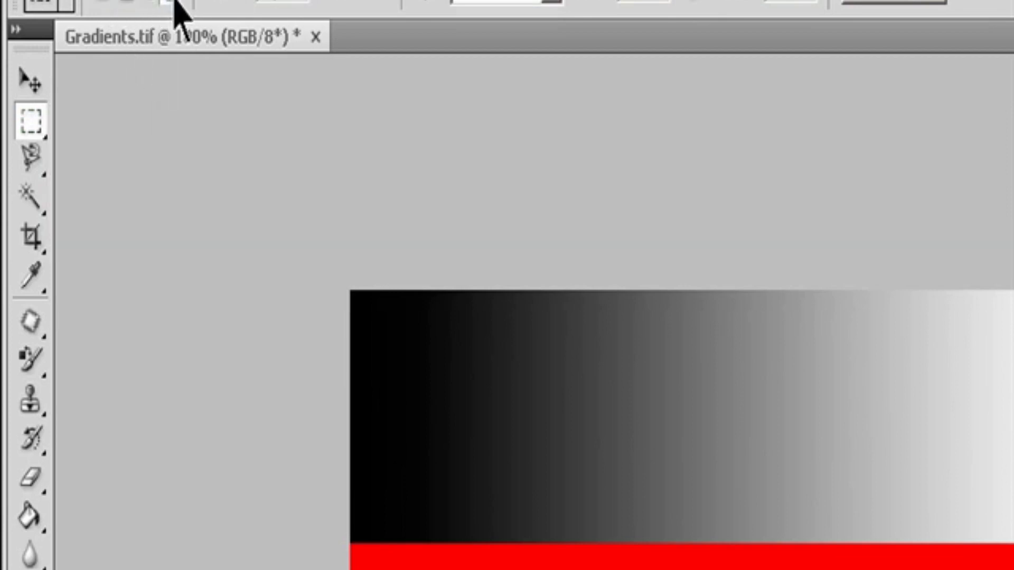
{"action": "left_click", "coordinate": [101, 1]}
Step: Try the Fixed Ratio and Fixed Size styles for the rectangular marquee and return the style to Normal
{"action": "left_click", "coordinate": [552, 1]}
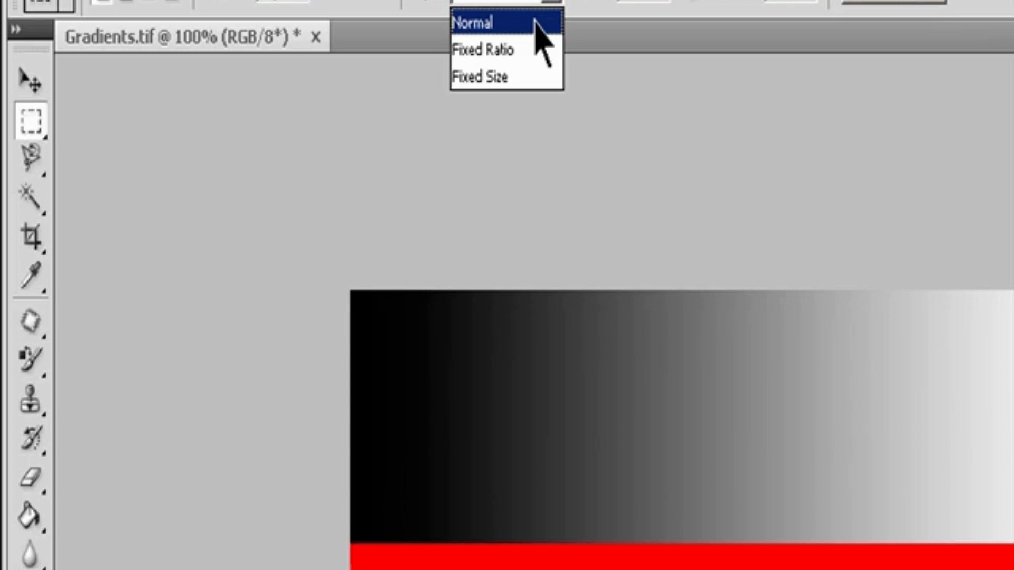
{"action": "left_click", "coordinate": [535, 50]}
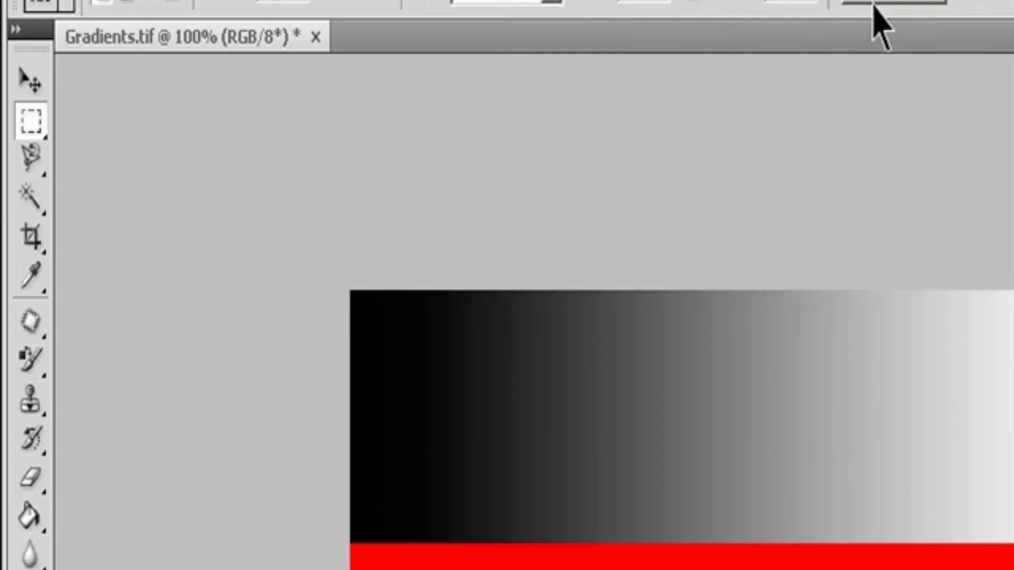
{"action": "left_click", "coordinate": [558, 2]}
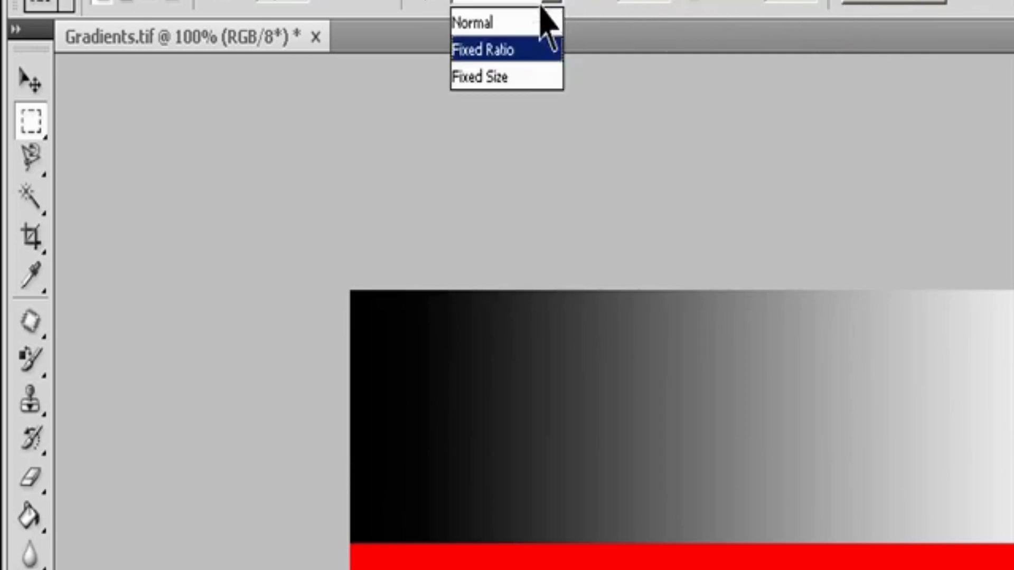
{"action": "left_click", "coordinate": [507, 76]}
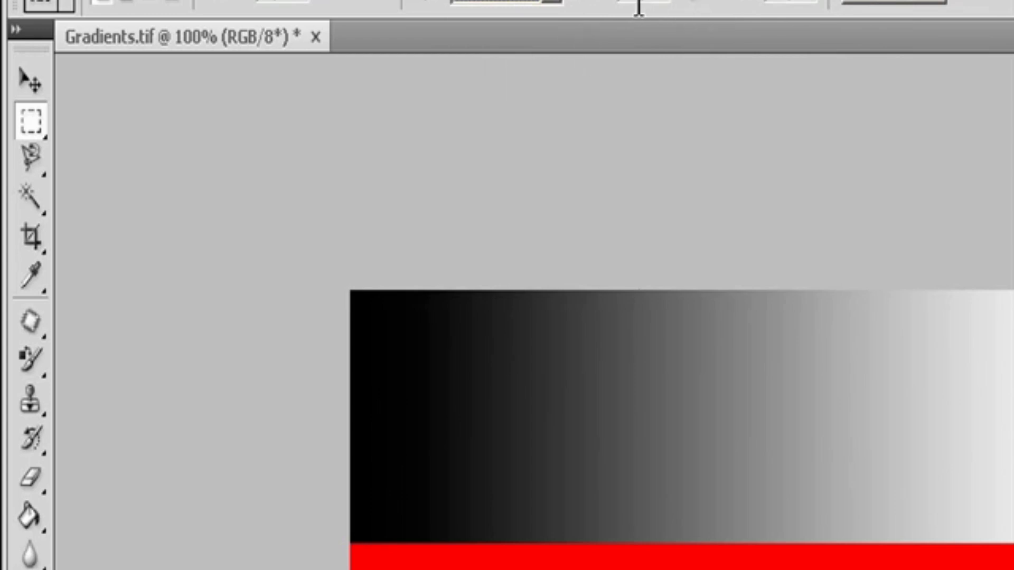
{"action": "left_click_drag", "start_coordinate": [639, 3], "coordinate": [469, 19]}
{"action": "left_click", "coordinate": [546, 2]}
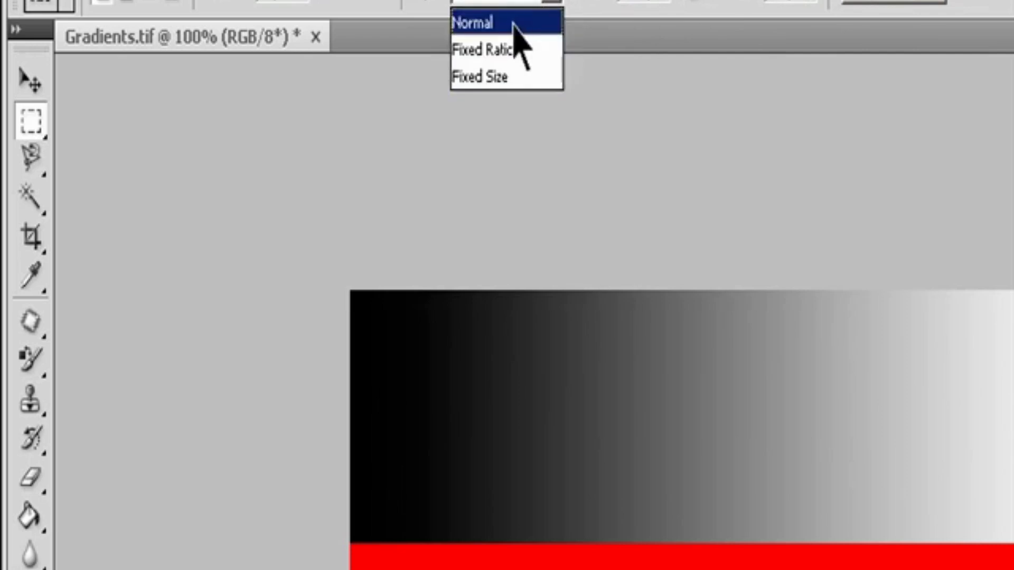
{"action": "left_click", "coordinate": [514, 23]}
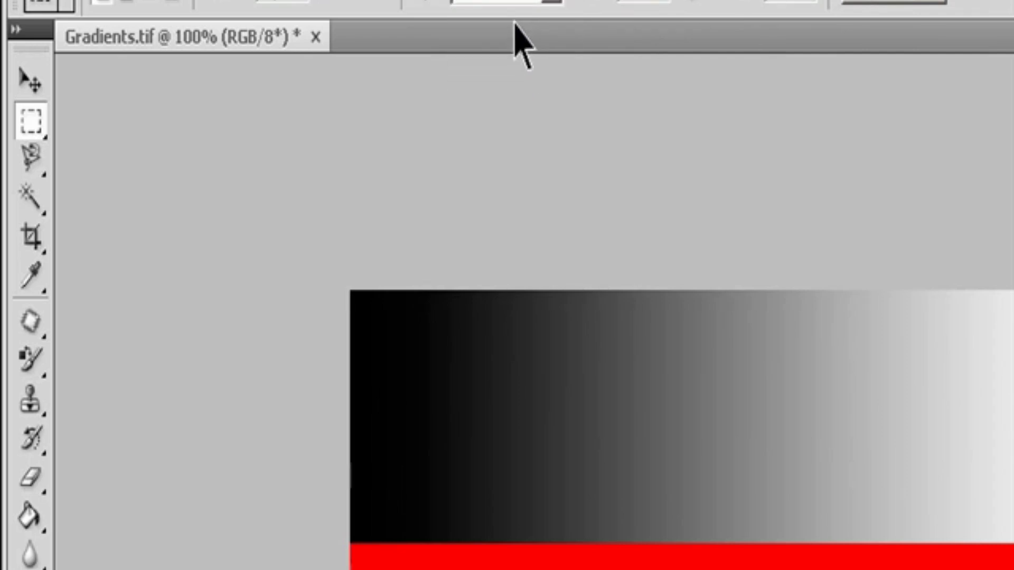
{"action": "right_click", "coordinate": [31, 132]}
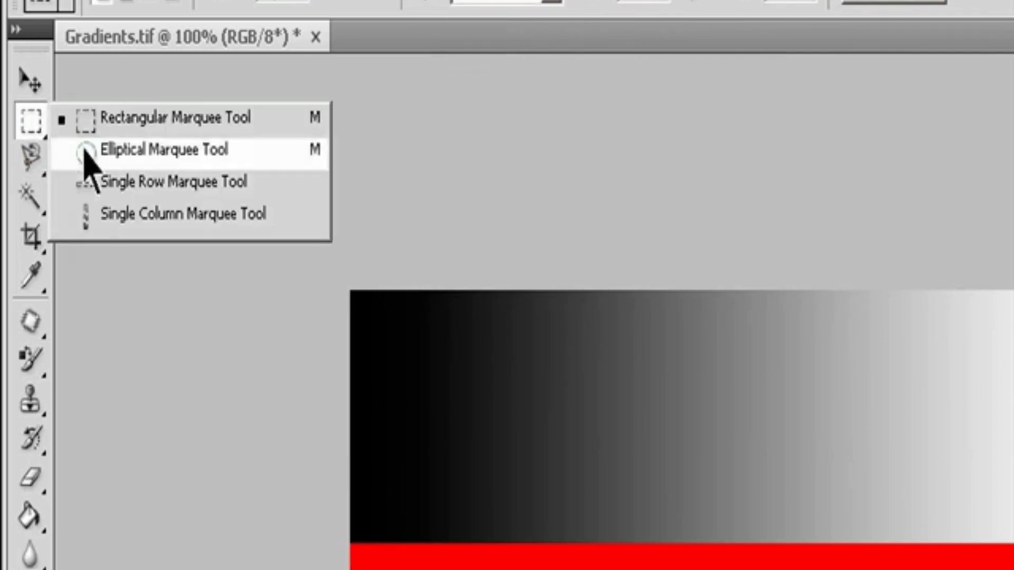
{"action": "left_click", "coordinate": [85, 148]}
Step: Choose a Snap To option for the Gradients.tif document
{"action": "left_click", "coordinate": [522, 0]}
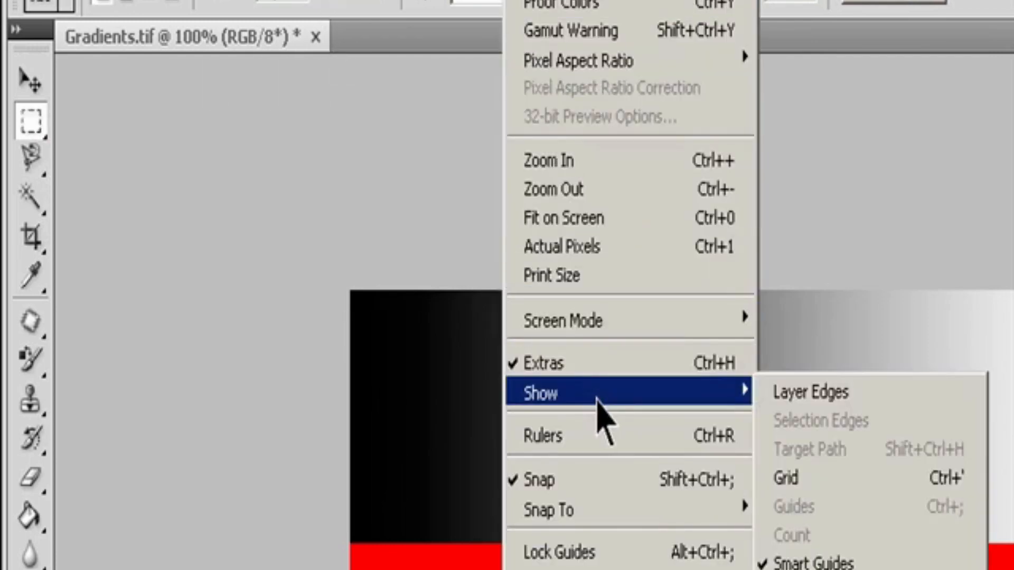
{"action": "mouse_move", "coordinate": [597, 515]}
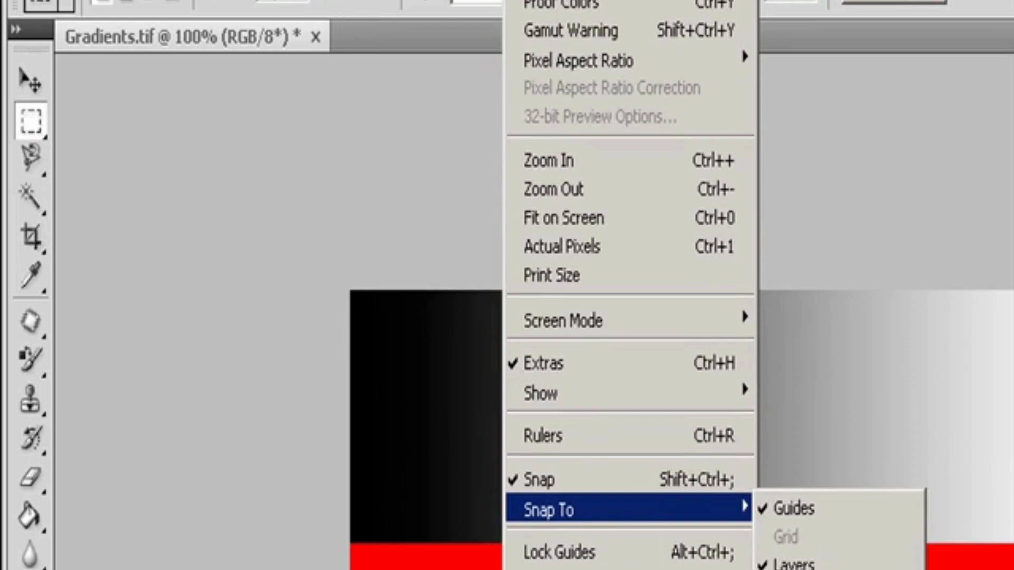
{"action": "left_click", "coordinate": [835, 566]}
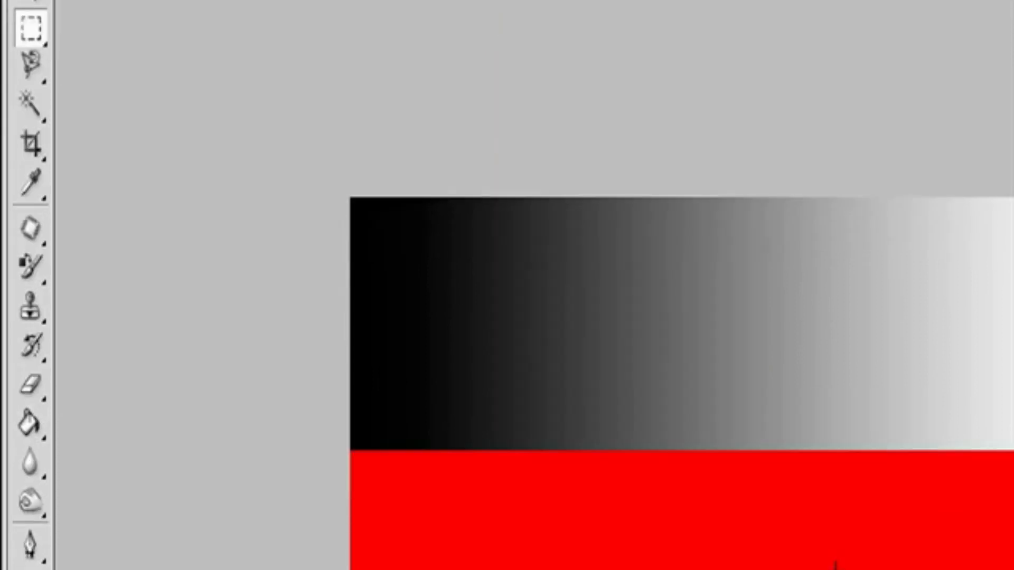
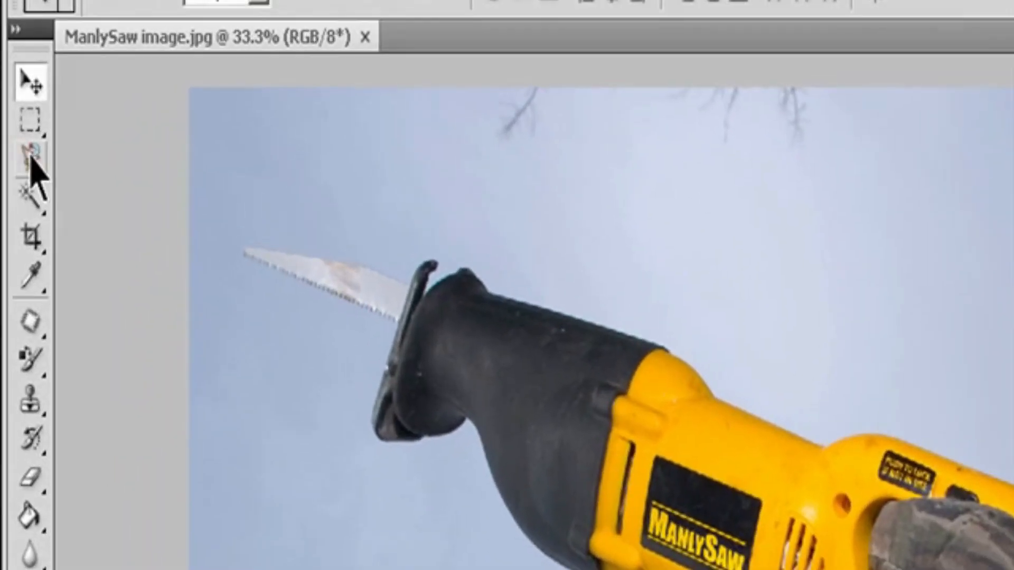
Step: Trace the outline of the saw in ManlySaw image.jpg with the Magnetic Lasso tool
{"action": "left_click", "coordinate": [18, 49]}
{"action": "left_click", "coordinate": [132, 221]}
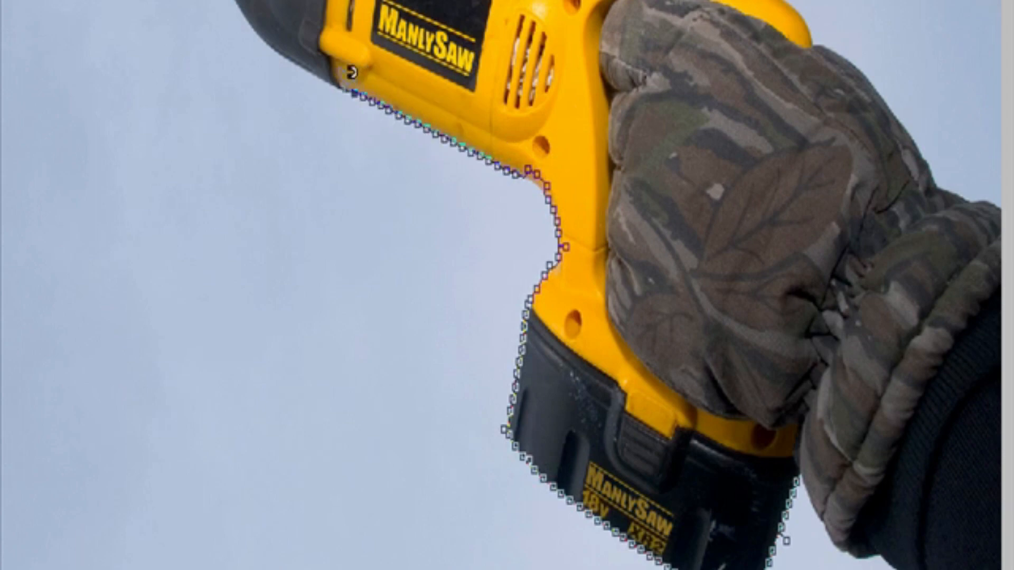
{"action": "left_click", "coordinate": [271, 37]}
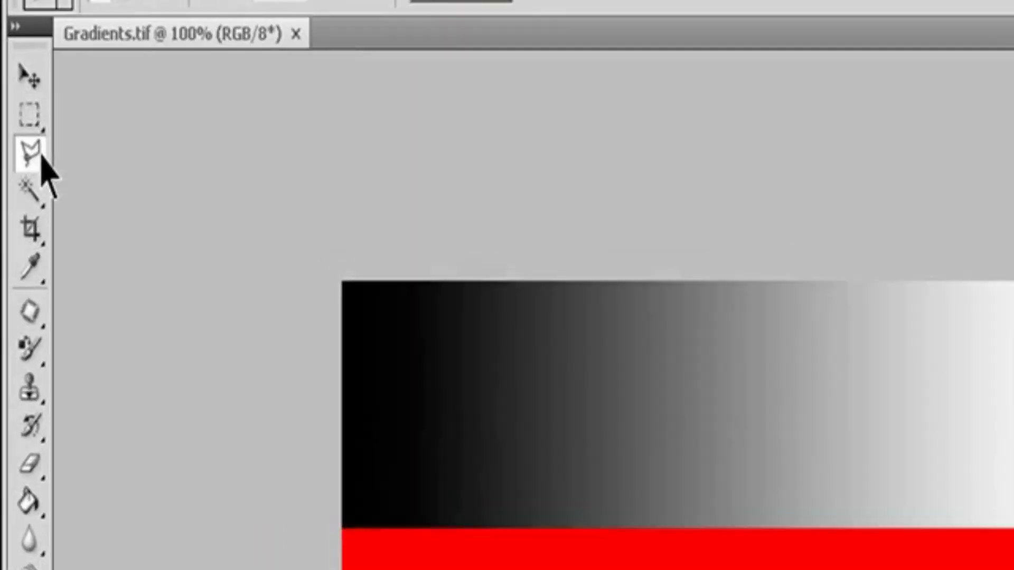
Step: Draw a six-sided Polygonal Lasso selection around the red band of Gradients.tif, widening toward the white side, and preview its edge in Refine Edge
{"action": "left_click", "coordinate": [41, 163]}
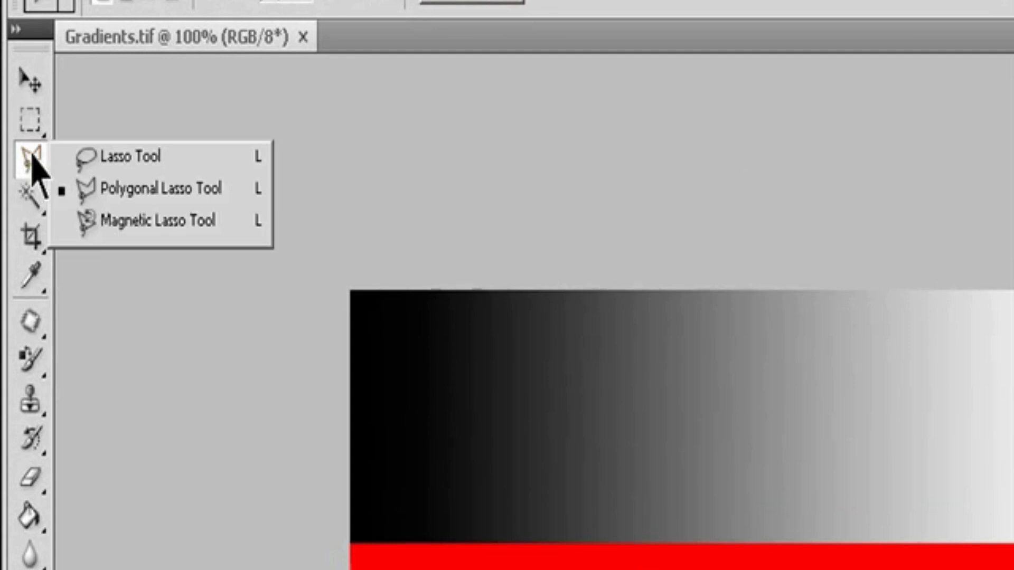
{"action": "left_click", "coordinate": [136, 191]}
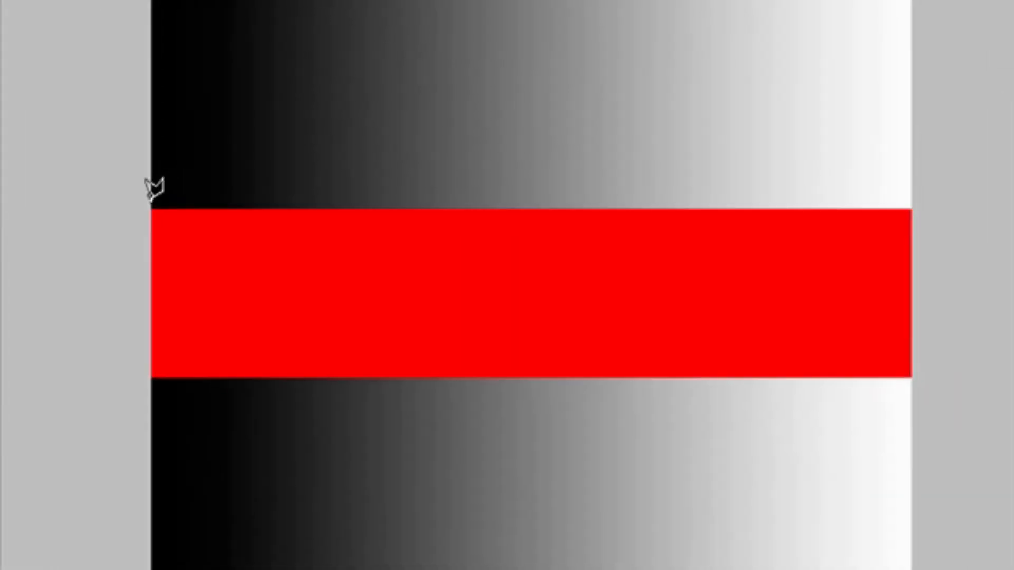
{"action": "left_click", "coordinate": [151, 202]}
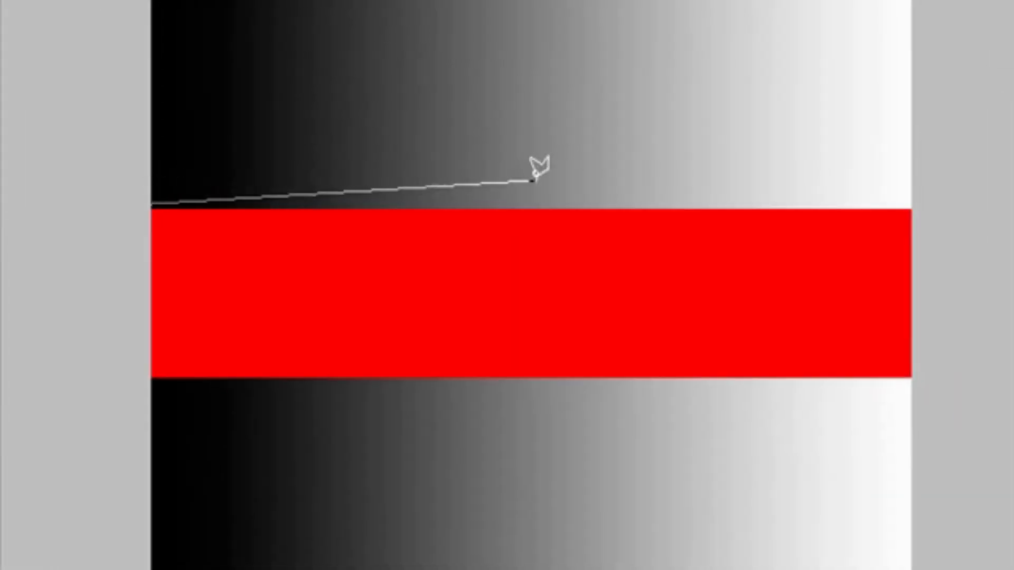
{"action": "left_click", "coordinate": [786, 19]}
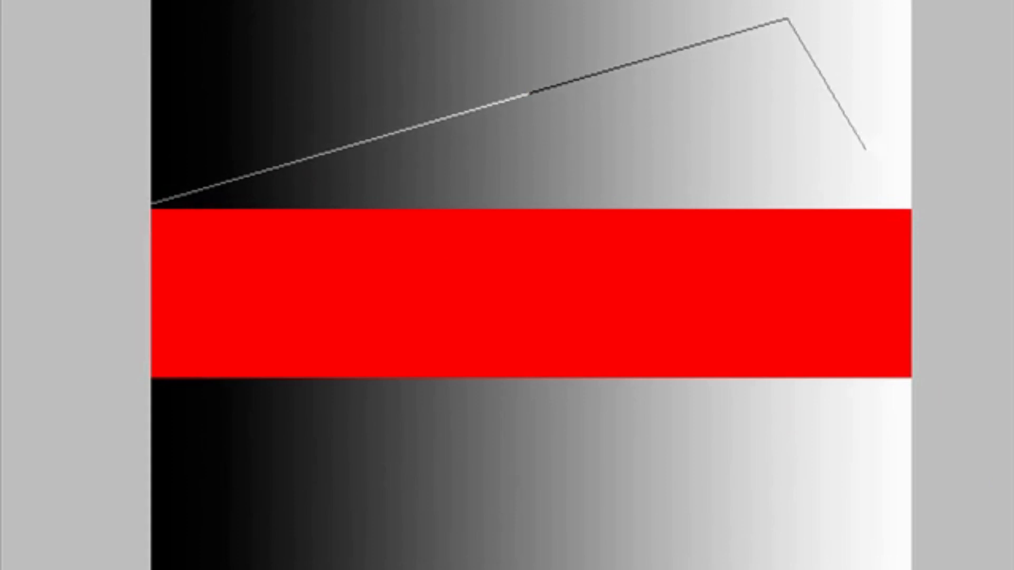
{"action": "left_click", "coordinate": [877, 156]}
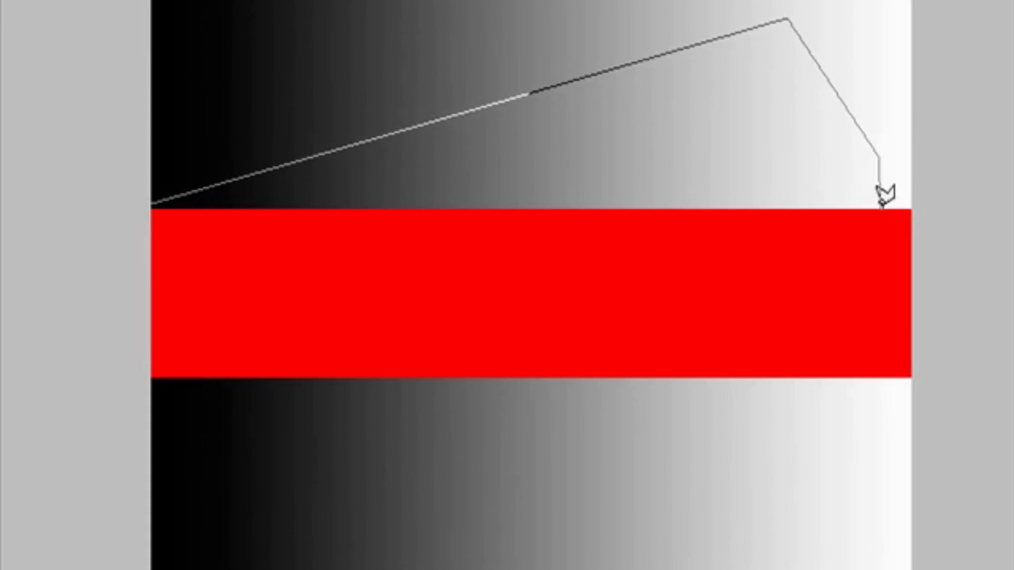
{"action": "left_click", "coordinate": [878, 429]}
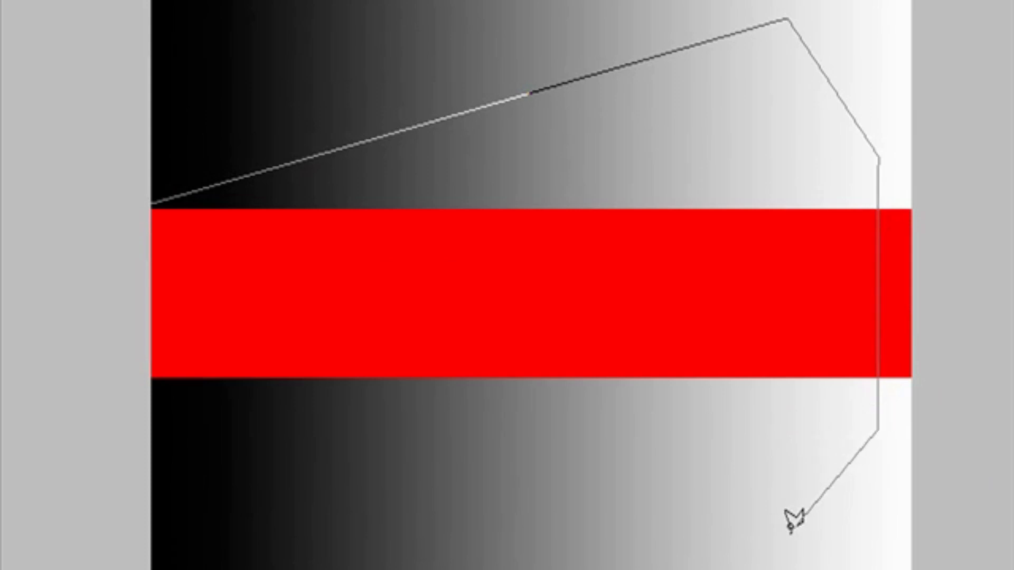
{"action": "left_click", "coordinate": [790, 532]}
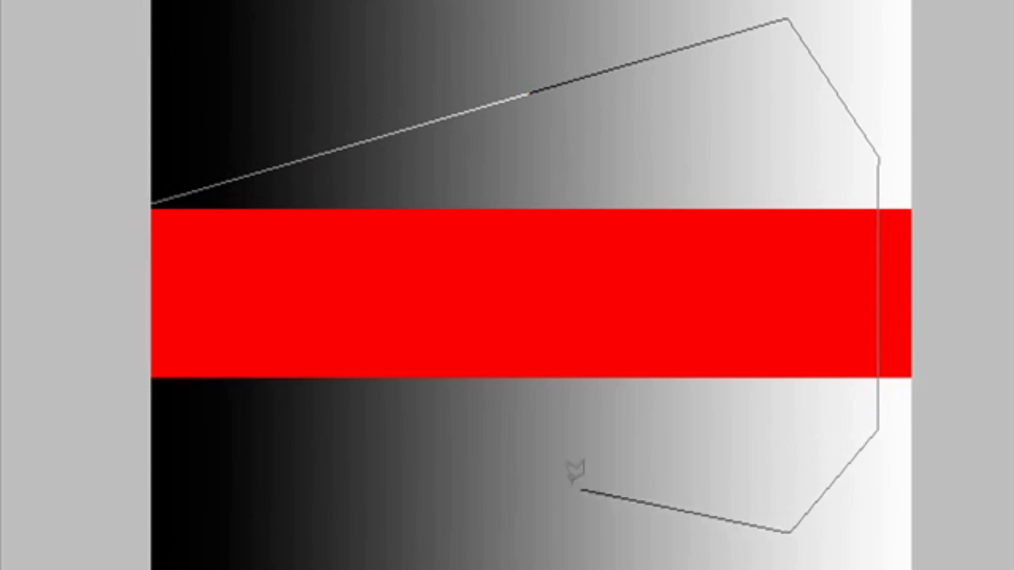
{"action": "left_click", "coordinate": [151, 381]}
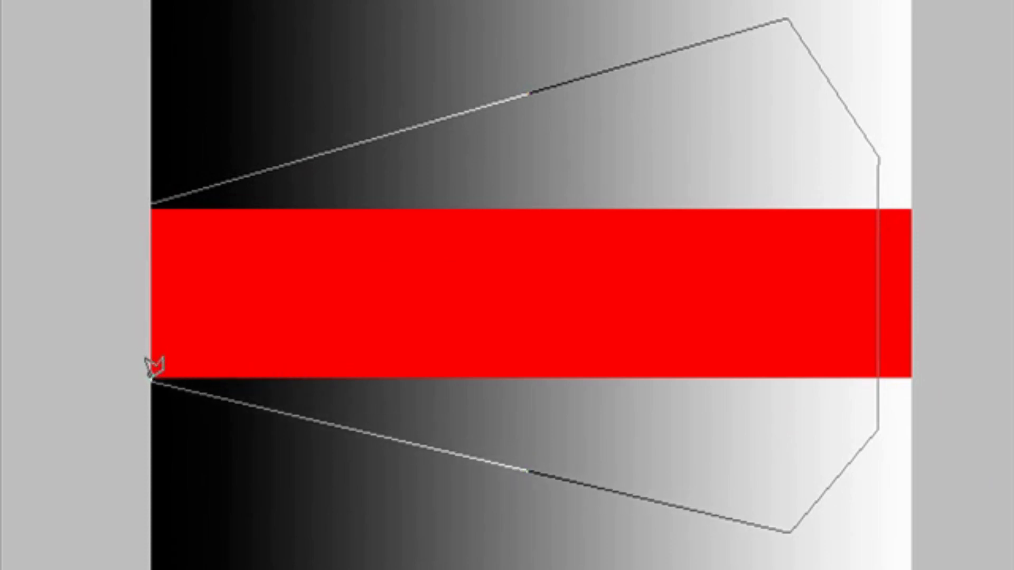
{"action": "left_click", "coordinate": [153, 204]}
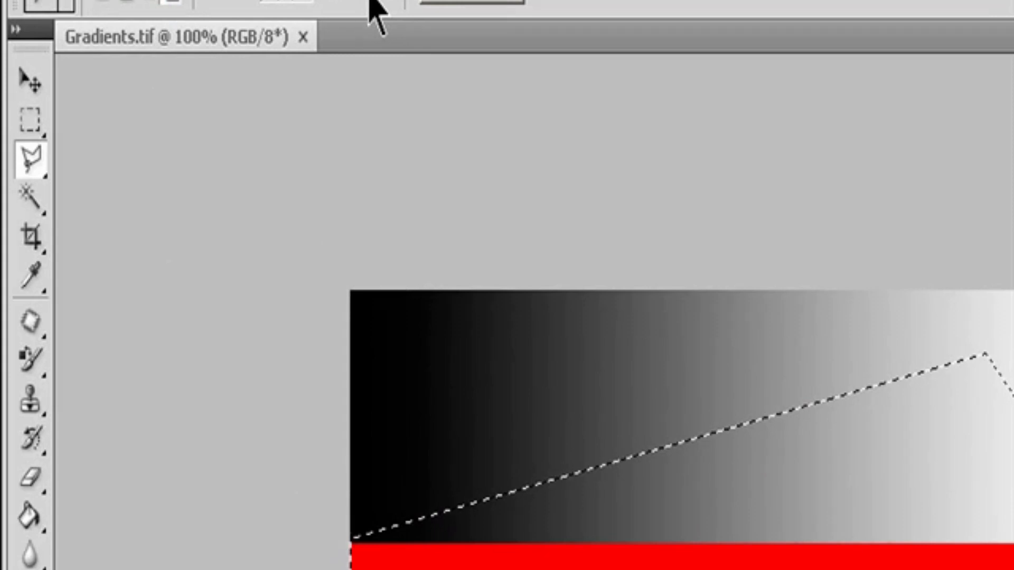
{"action": "left_click", "coordinate": [423, 6]}
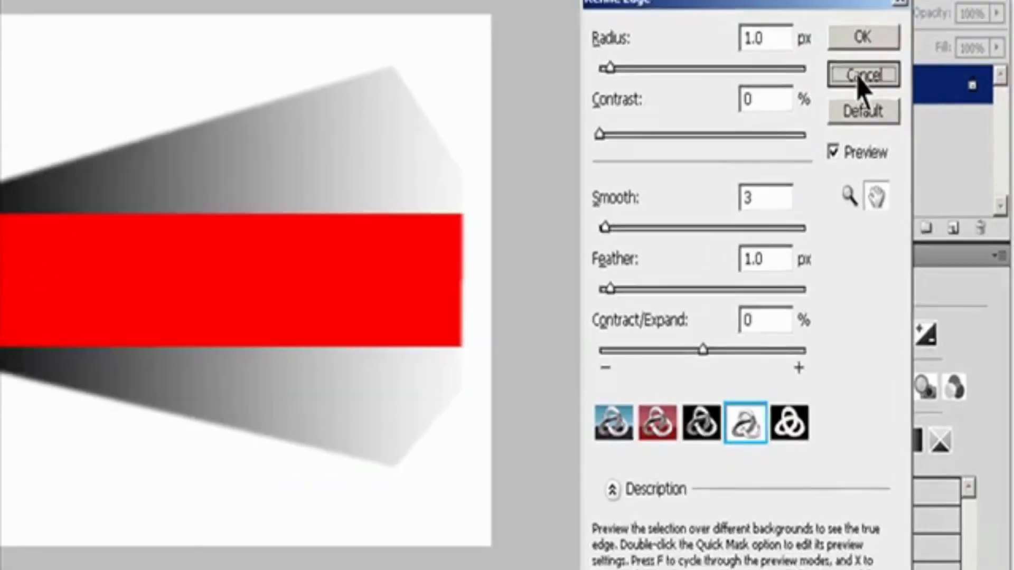
{"action": "left_click", "coordinate": [843, 32]}
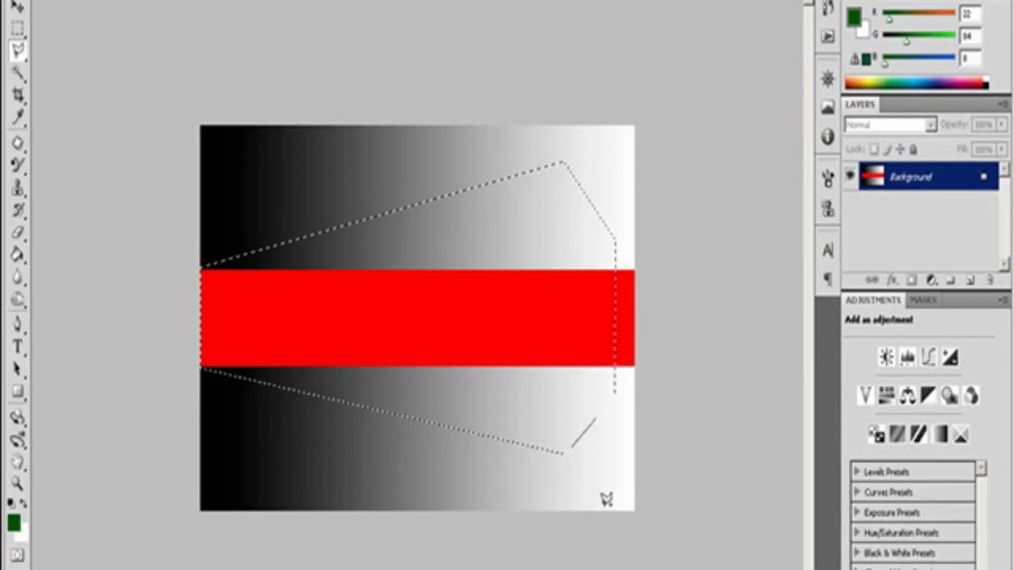
Step: Add two rectangular areas to the polygonal selection, extending its wide end to the image's bottom and top edges
{"action": "left_click", "coordinate": [520, 508]}
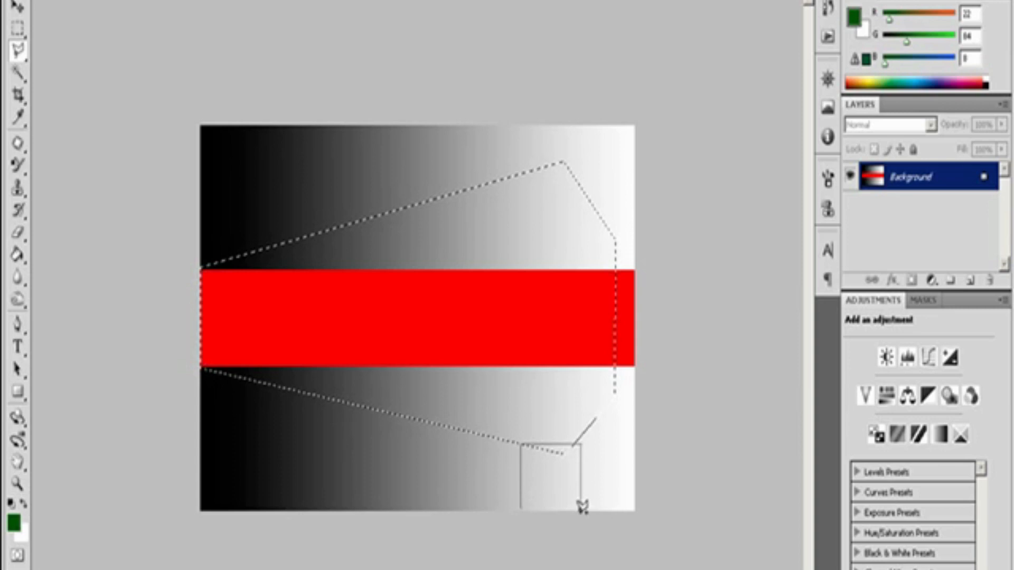
{"action": "left_click", "coordinate": [581, 512]}
{"action": "left_click", "coordinate": [521, 508]}
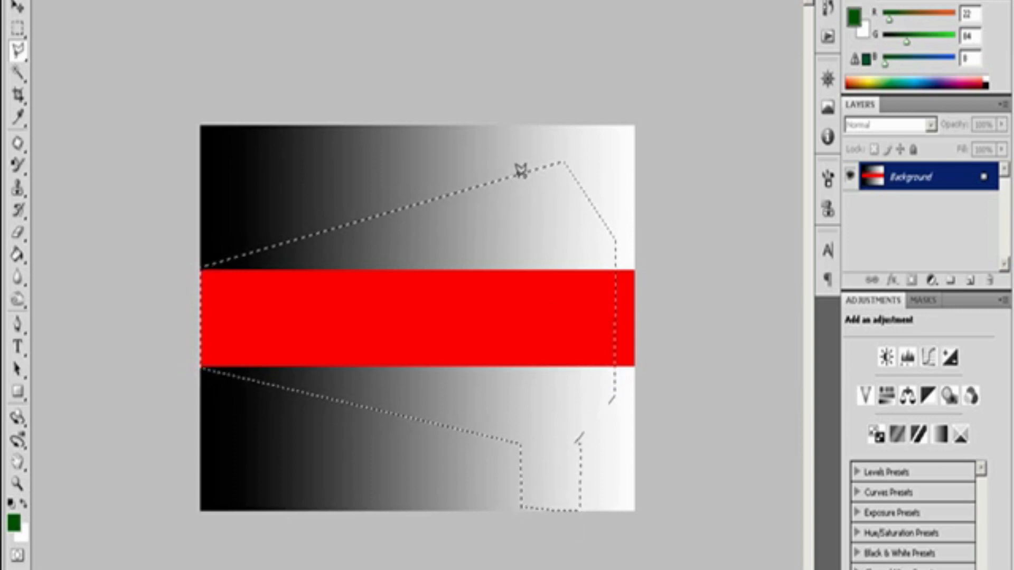
{"action": "left_click", "coordinate": [518, 128]}
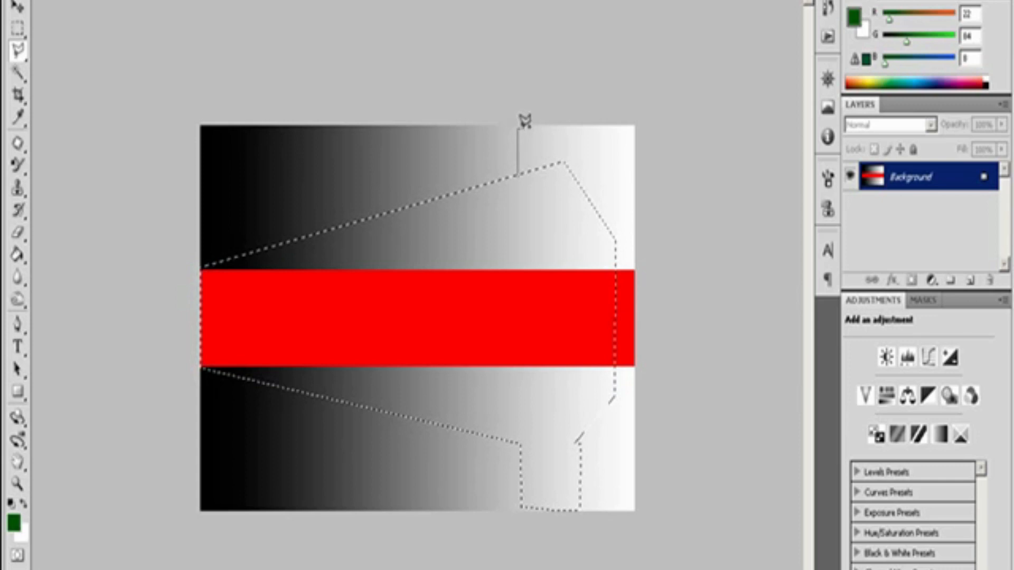
{"action": "left_click", "coordinate": [567, 129]}
{"action": "left_click", "coordinate": [568, 167]}
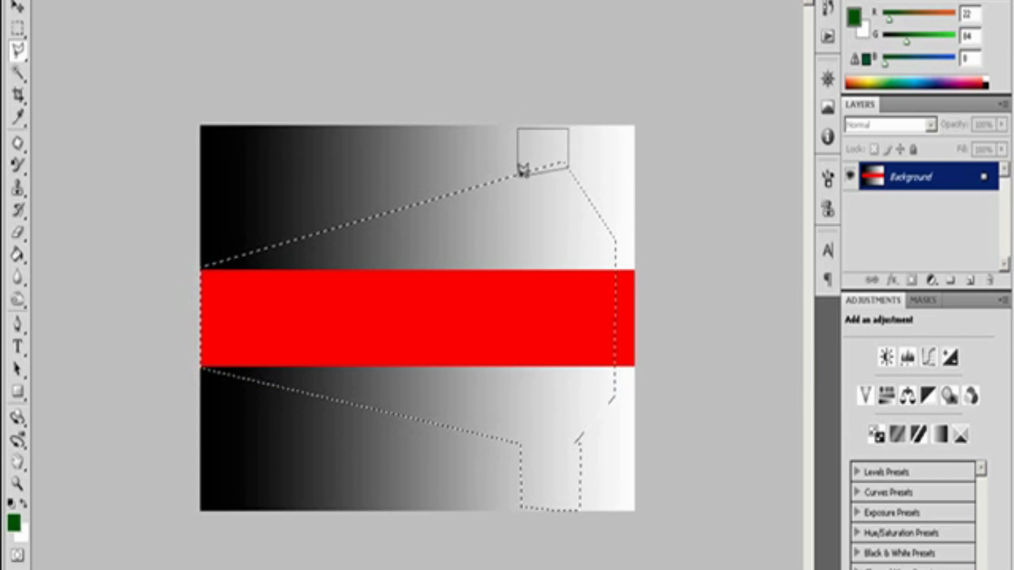
{"action": "double_click", "coordinate": [521, 170]}
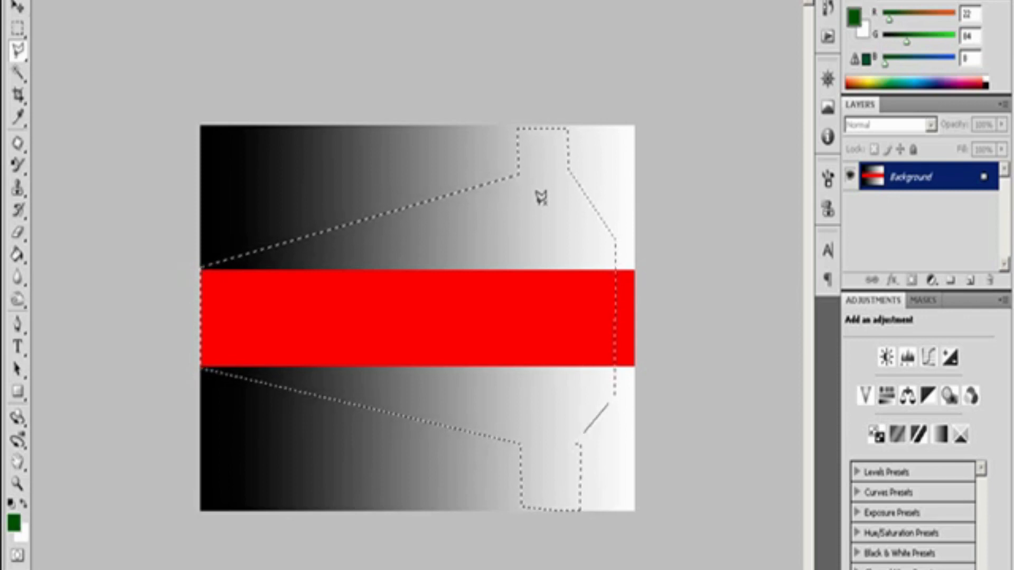
Step: Subtract a six-sided polygonal area crossing the red band from the wide end of the selection
{"action": "left_click", "coordinate": [590, 202]}
{"action": "left_click", "coordinate": [521, 233]}
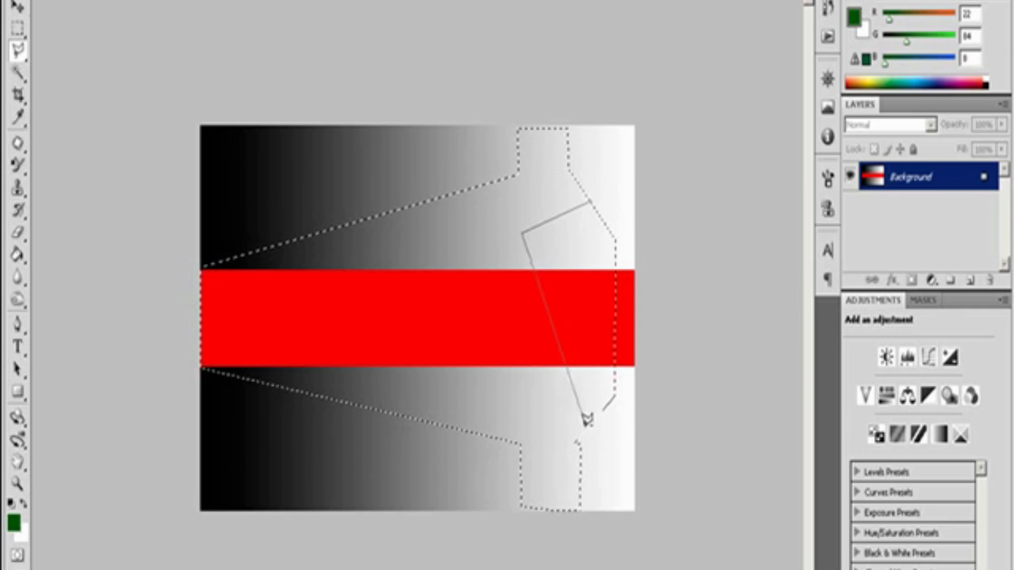
{"action": "left_click", "coordinate": [521, 415]}
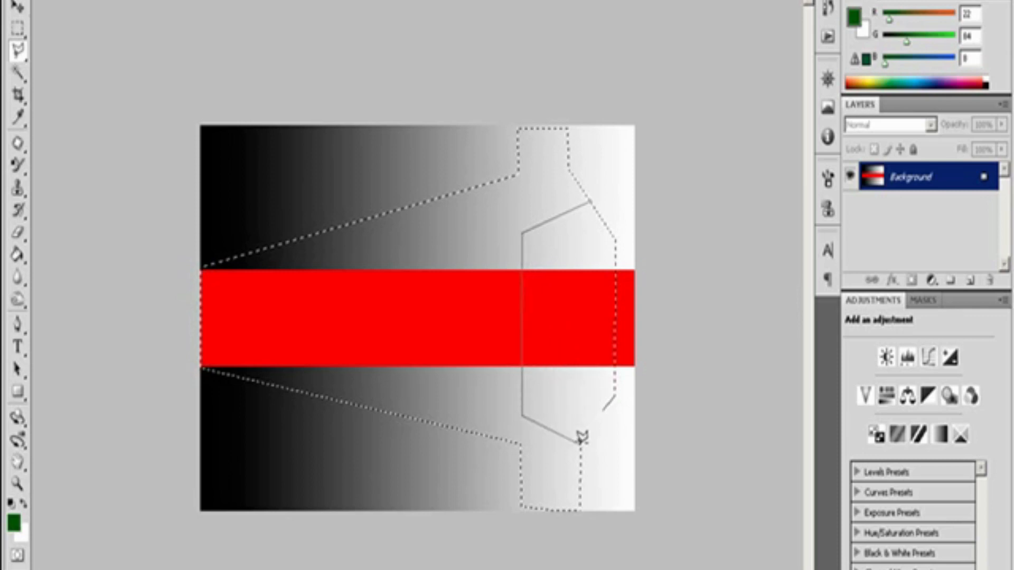
{"action": "left_click", "coordinate": [577, 440]}
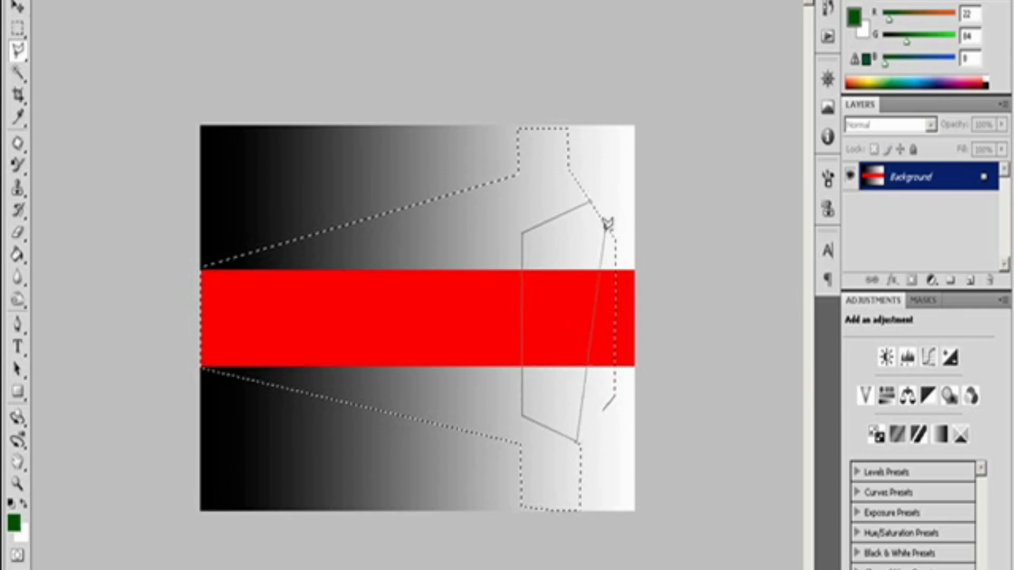
{"action": "left_click", "coordinate": [614, 395]}
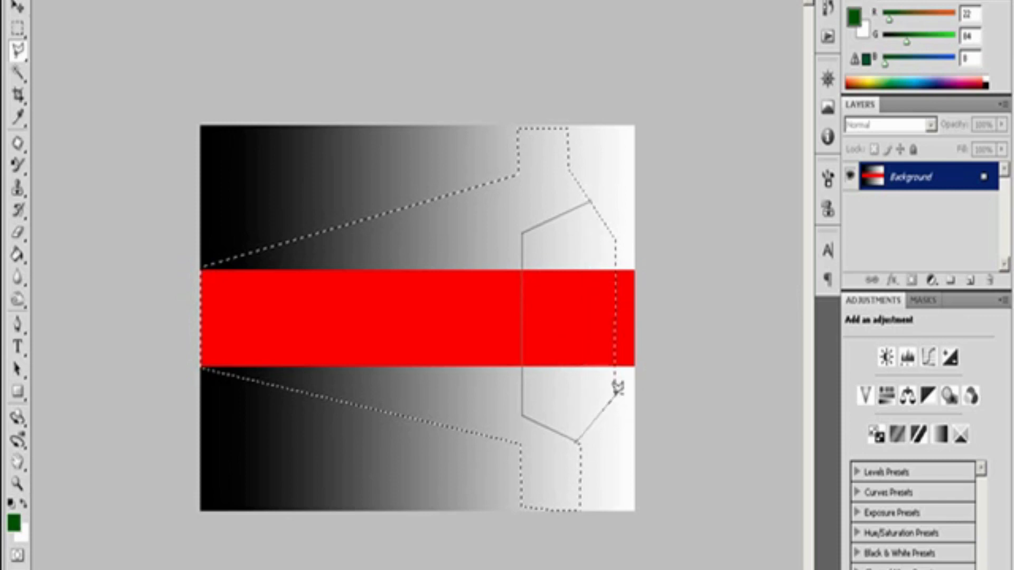
{"action": "left_click", "coordinate": [615, 237]}
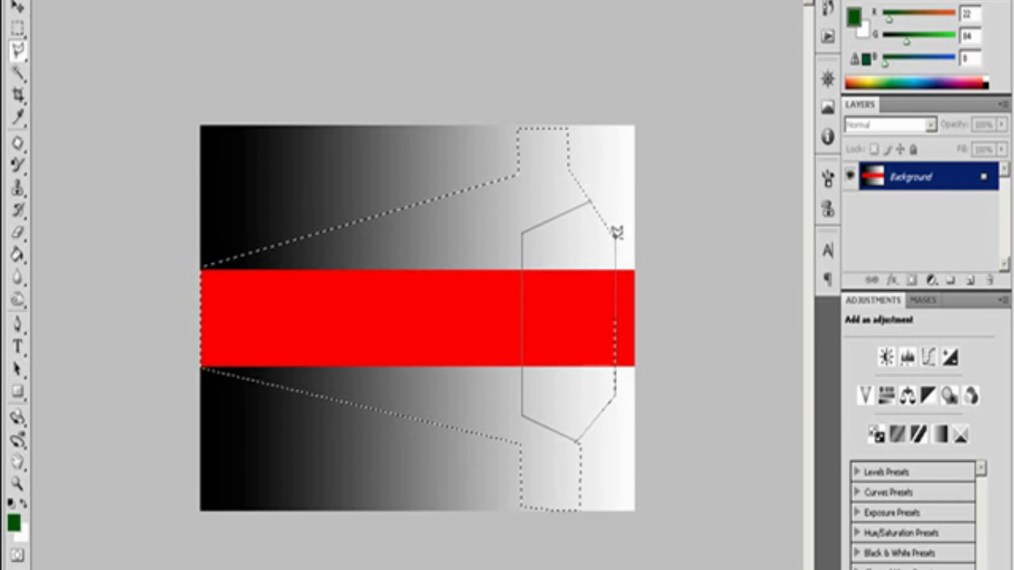
{"action": "double_click", "coordinate": [590, 199]}
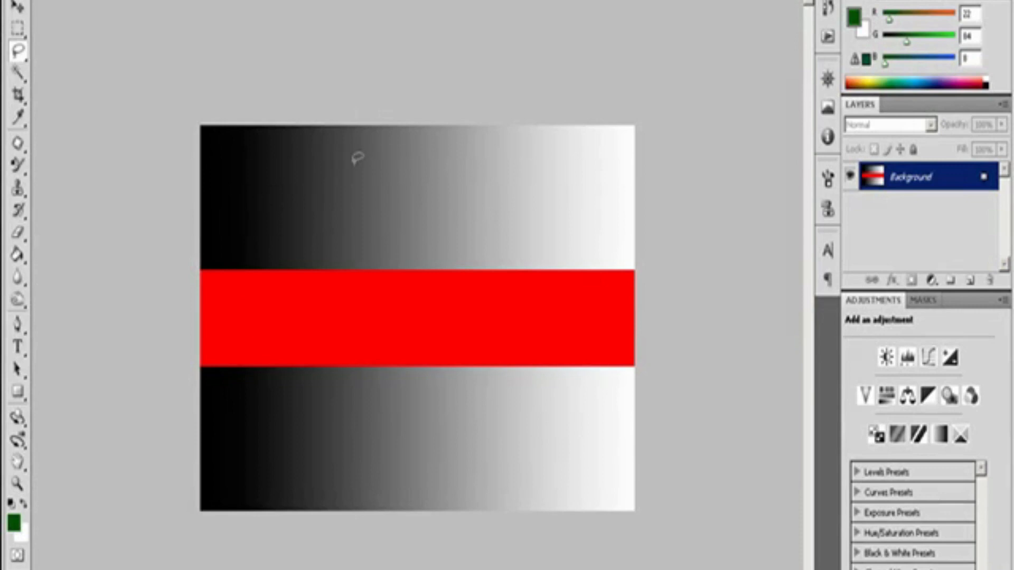
Step: Draw an irregular freehand Lasso selection across the upper gradient and red band, and set the tool to intersect with the selection
{"action": "mouse_move", "coordinate": [258, 206]}
{"action": "left_mouse_down"}
{"action": "mouse_move", "coordinate": [317, 168]}
{"action": "mouse_move", "coordinate": [328, 222]}
{"action": "mouse_move", "coordinate": [465, 159]}
{"action": "mouse_move", "coordinate": [583, 194]}
{"action": "mouse_move", "coordinate": [593, 252]}
{"action": "mouse_move", "coordinate": [507, 257]}
{"action": "mouse_move", "coordinate": [399, 408]}
{"action": "mouse_move", "coordinate": [332, 316]}
{"action": "mouse_move", "coordinate": [297, 300]}
{"action": "mouse_move", "coordinate": [269, 246]}
{"action": "mouse_move", "coordinate": [247, 233]}
{"action": "mouse_move", "coordinate": [259, 198]}
{"action": "left_mouse_up"}
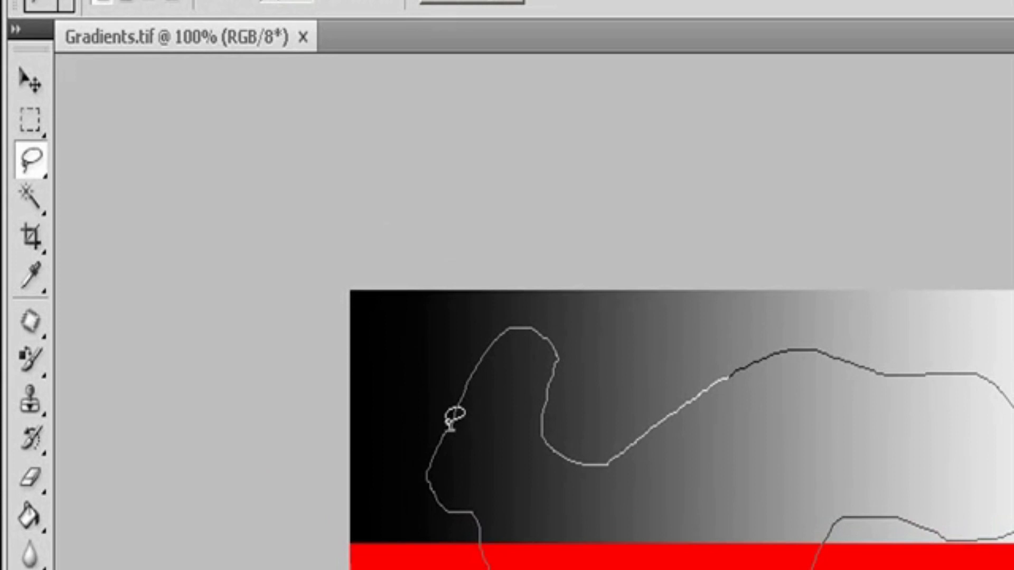
{"action": "left_click_drag", "start_coordinate": [450, 431], "coordinate": [452, 427]}
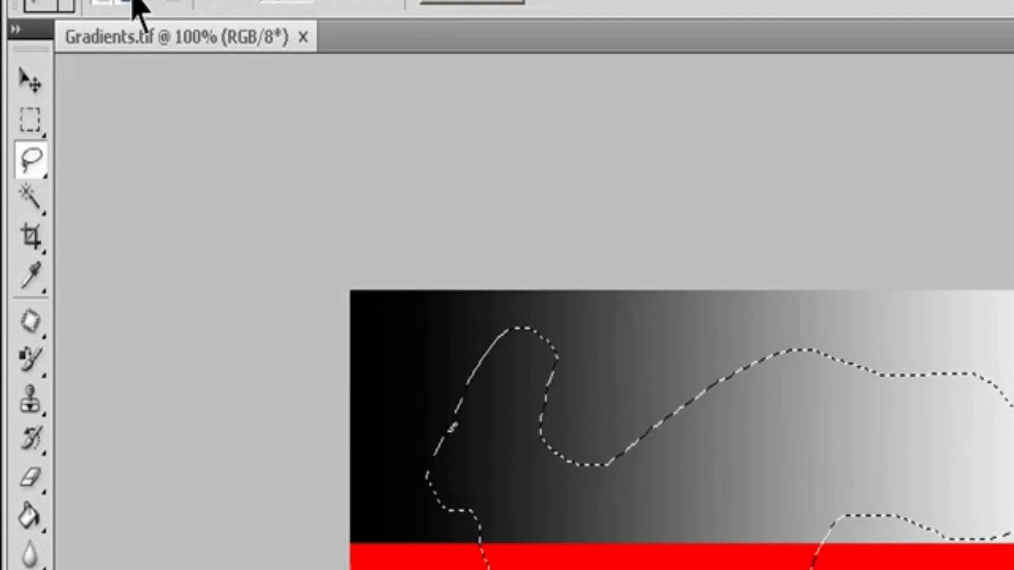
{"action": "left_click", "coordinate": [171, 1]}
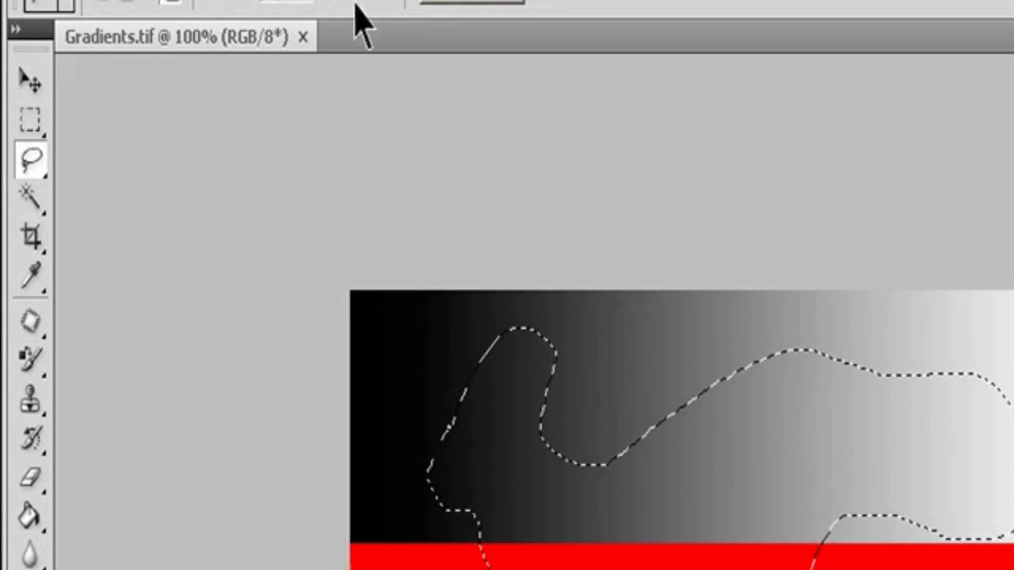
{"action": "left_click", "coordinate": [277, 289]}
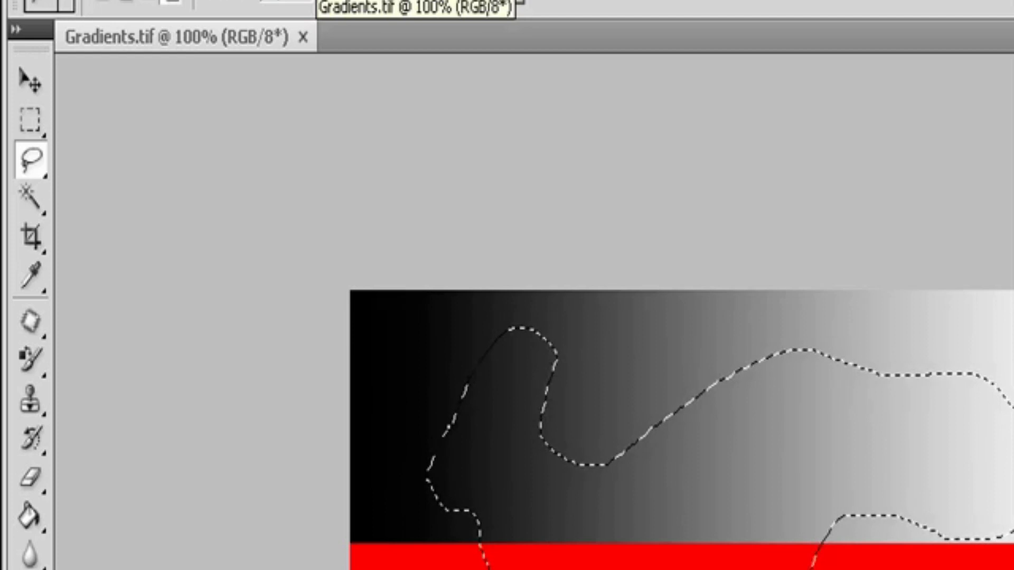
Step: Subtract a freehand loop from the selection's lighter end, and try intersecting the remainder with a second loop before undoing that
{"action": "key", "text": "shift"}
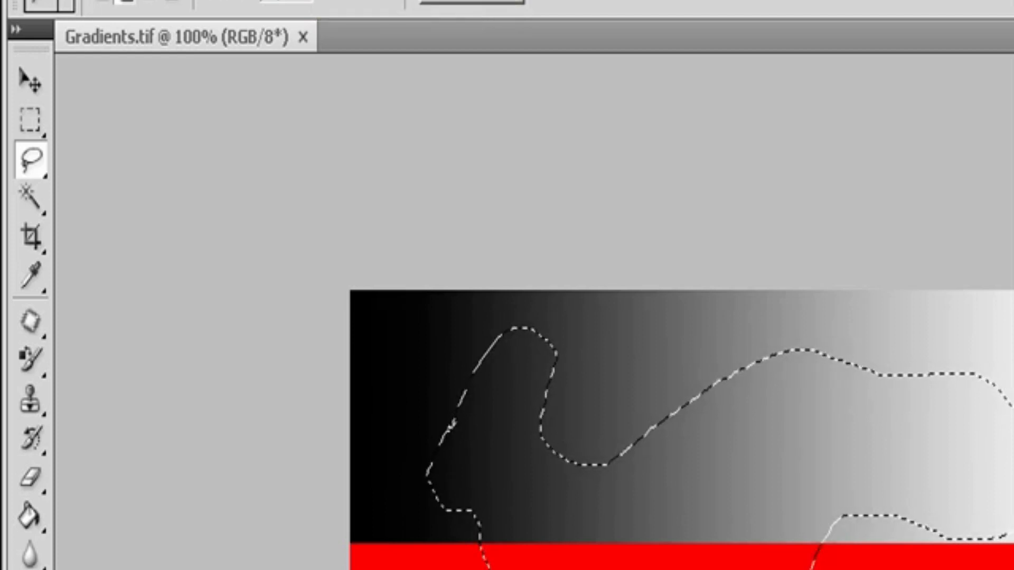
{"action": "key", "text": "alt"}
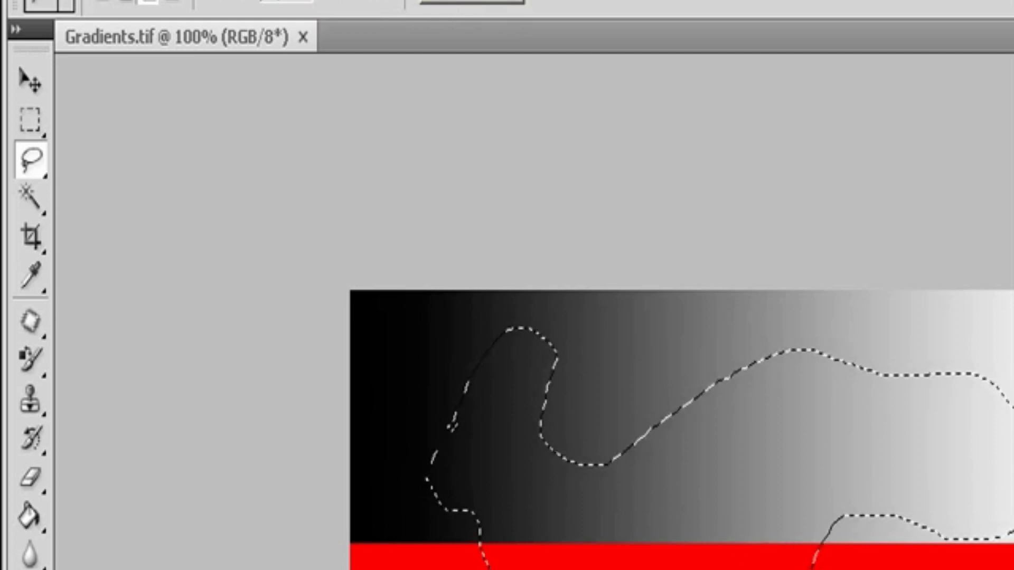
{"action": "mouse_move", "coordinate": [952, 346]}
{"action": "left_mouse_down"}
{"action": "mouse_move", "coordinate": [888, 449]}
{"action": "mouse_move", "coordinate": [982, 558]}
{"action": "left_mouse_up"}
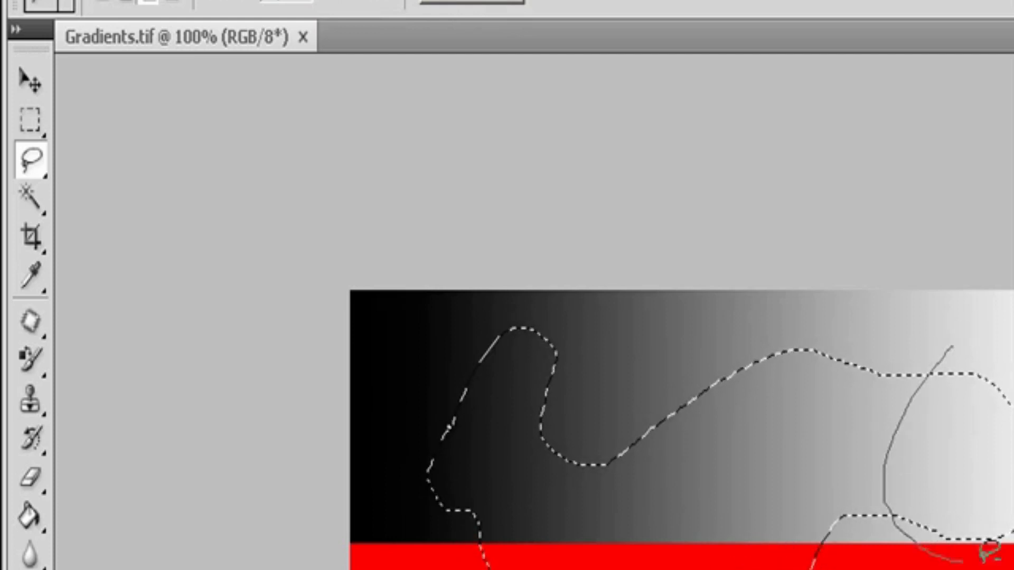
{"action": "left_click_drag", "start_coordinate": [971, 344], "coordinate": [961, 364]}
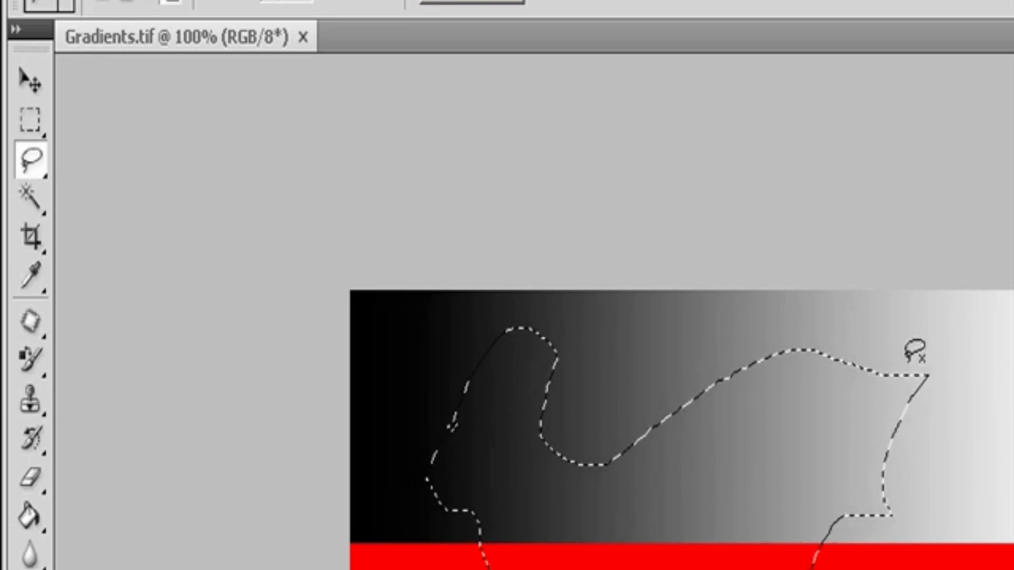
{"action": "mouse_move", "coordinate": [877, 340]}
{"action": "left_mouse_down"}
{"action": "mouse_move", "coordinate": [958, 569]}
{"action": "mouse_move", "coordinate": [827, 553]}
{"action": "mouse_move", "coordinate": [833, 502]}
{"action": "left_mouse_up"}
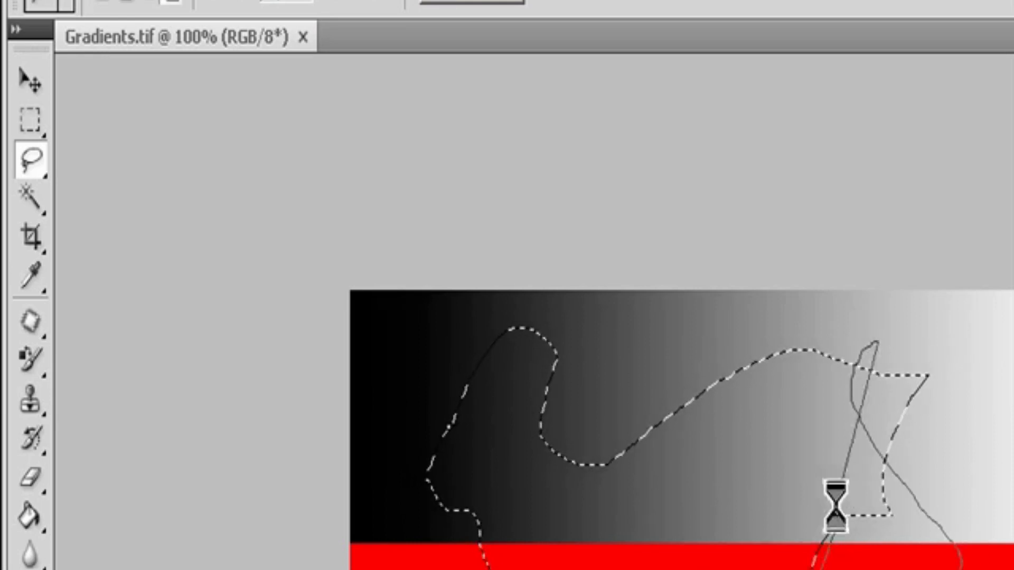
{"action": "key", "text": "ctrl+z"}
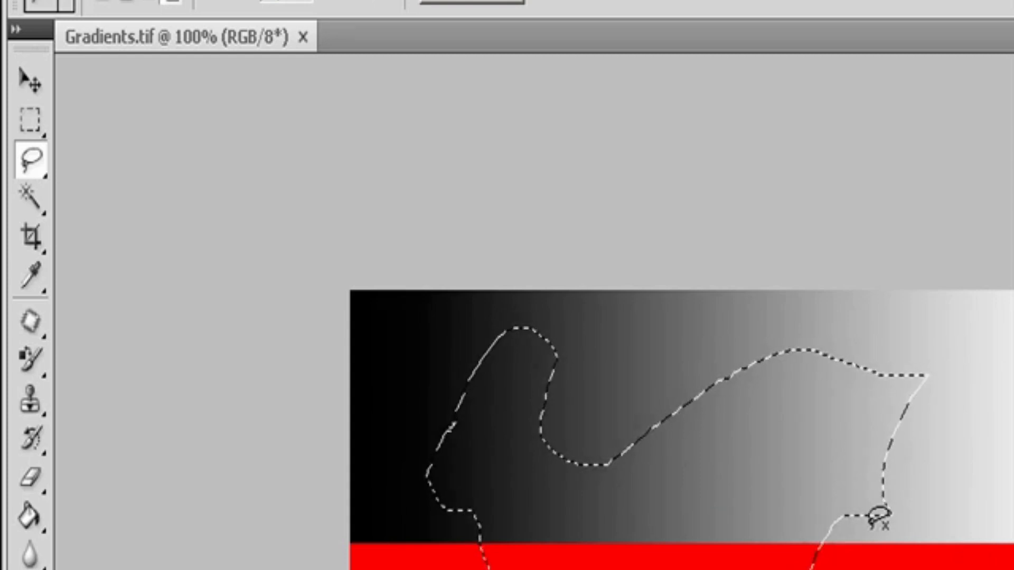
Step: Delete the image content inside the freehand selection and deselect it
{"action": "key", "text": "Delete"}
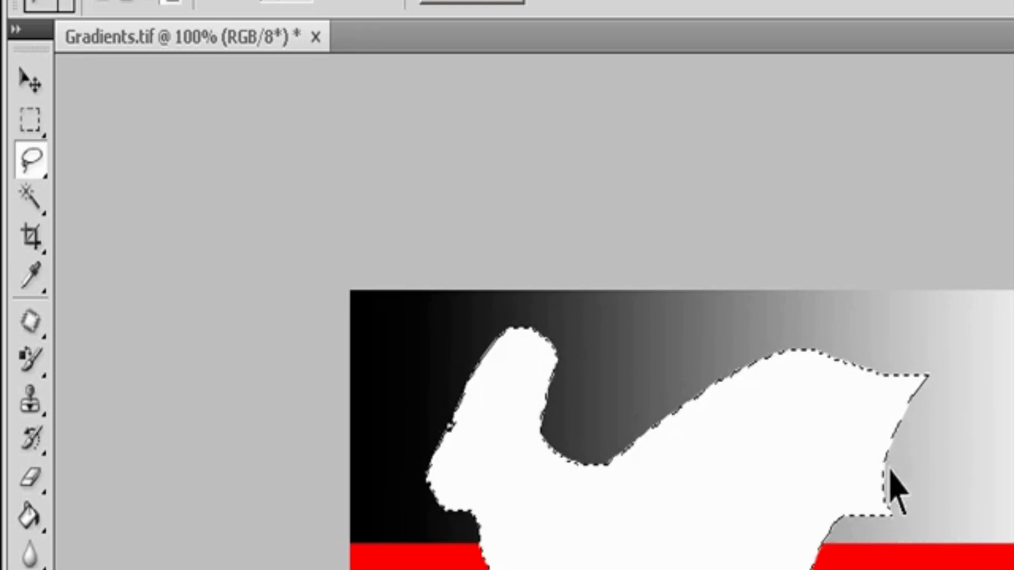
{"action": "key", "text": "ctrl+d"}
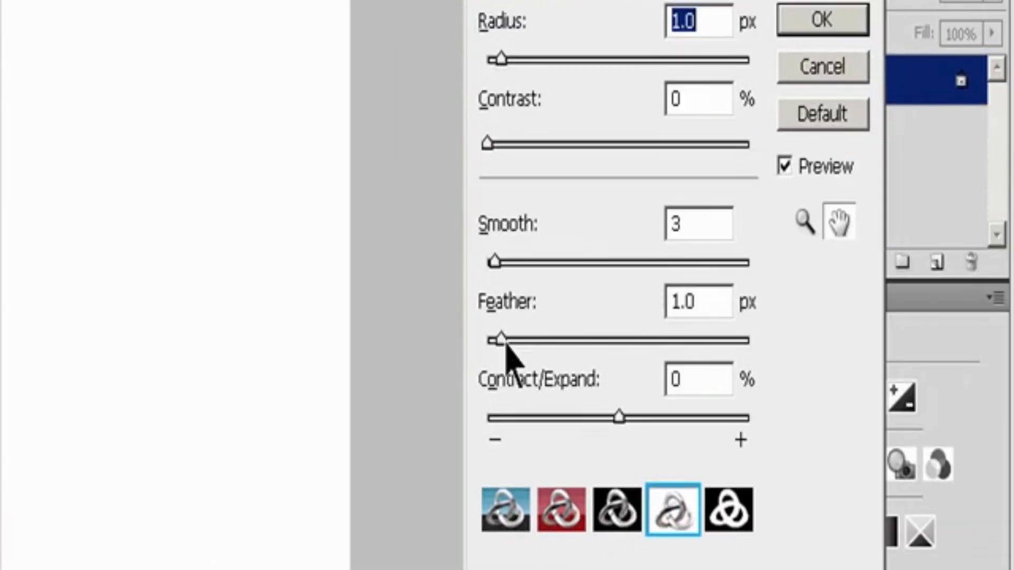
Step: Feather the edge of the freehand selection by 7.9 px in Refine Edge and delete the content inside it
{"action": "left_click_drag", "start_coordinate": [499, 340], "coordinate": [578, 342]}
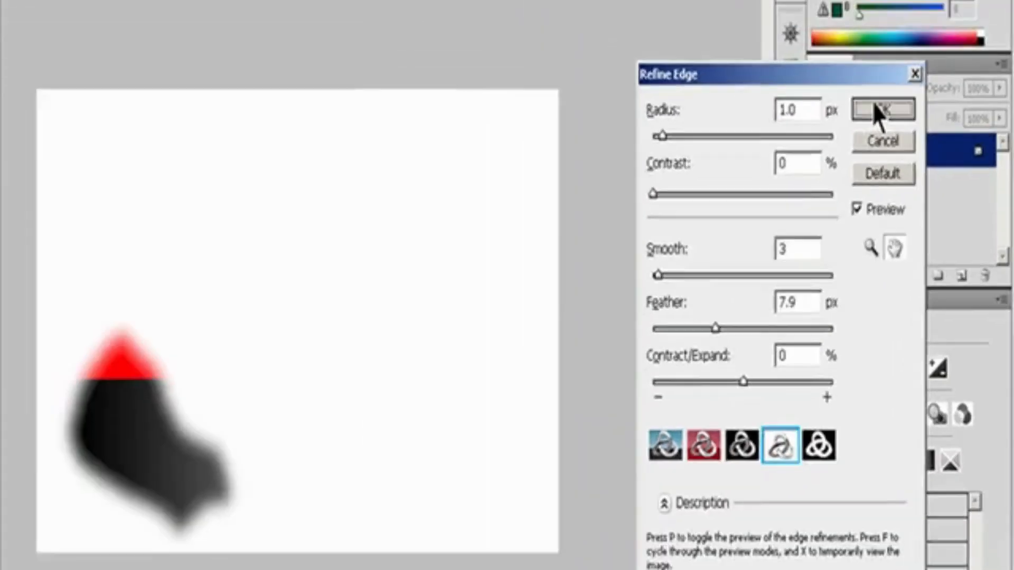
{"action": "left_click", "coordinate": [874, 108]}
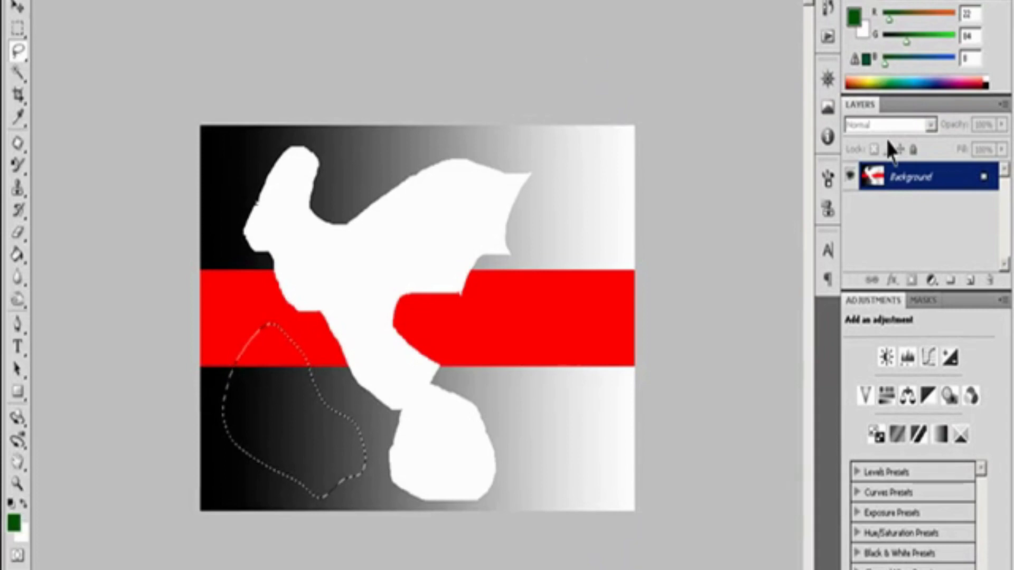
{"action": "key", "text": "Delete"}
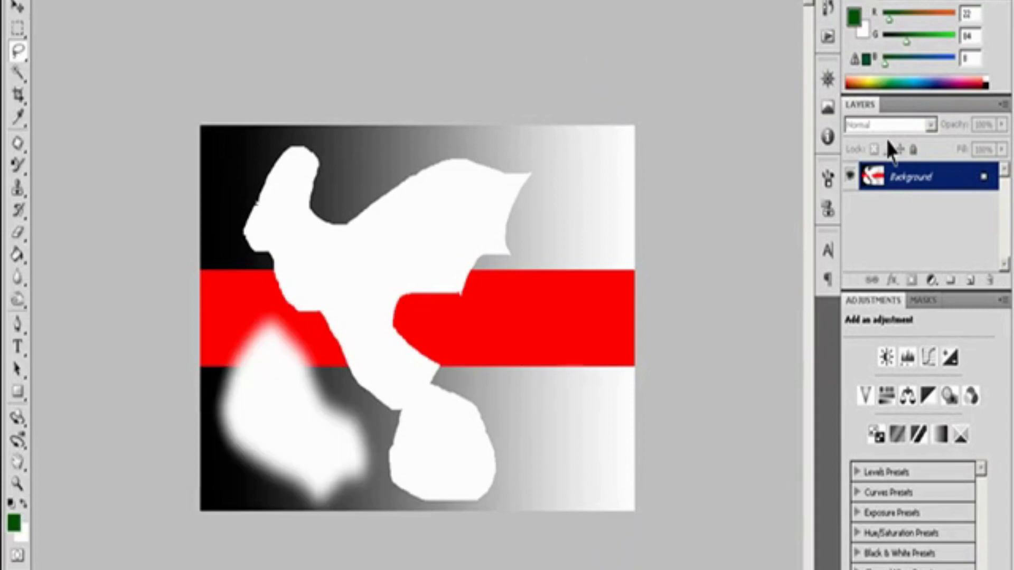
Step: Undo the feathered deletion and step back through the preceding edits to the gradients image
{"action": "key", "text": "ctrl+alt+z"}
{"action": "key", "text": "ctrl+alt+z"}
{"action": "key", "text": "ctrl+alt+z"}
{"action": "key", "text": "ctrl+alt+z"}
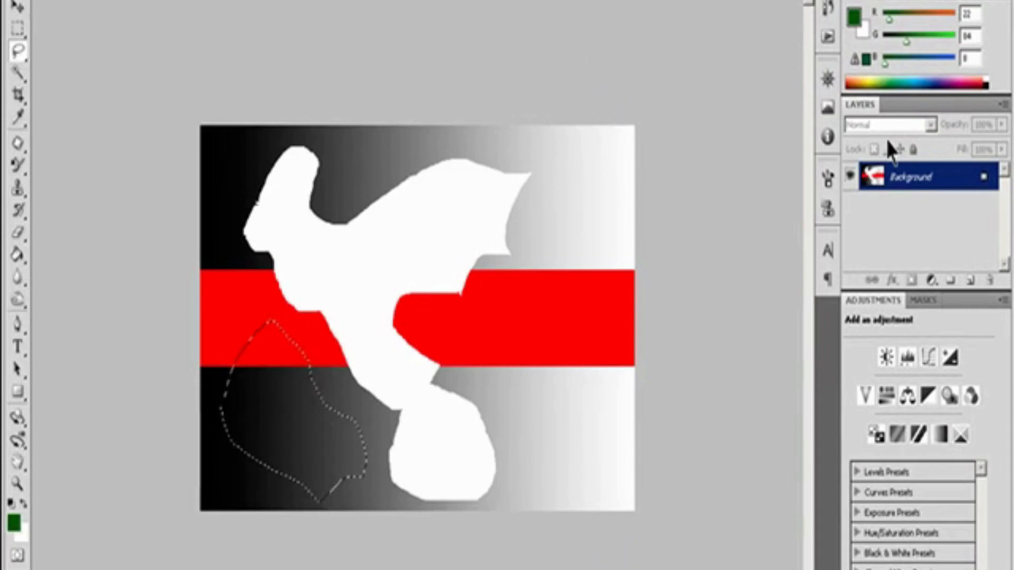
{"action": "key", "text": "ctrl+alt+z"}
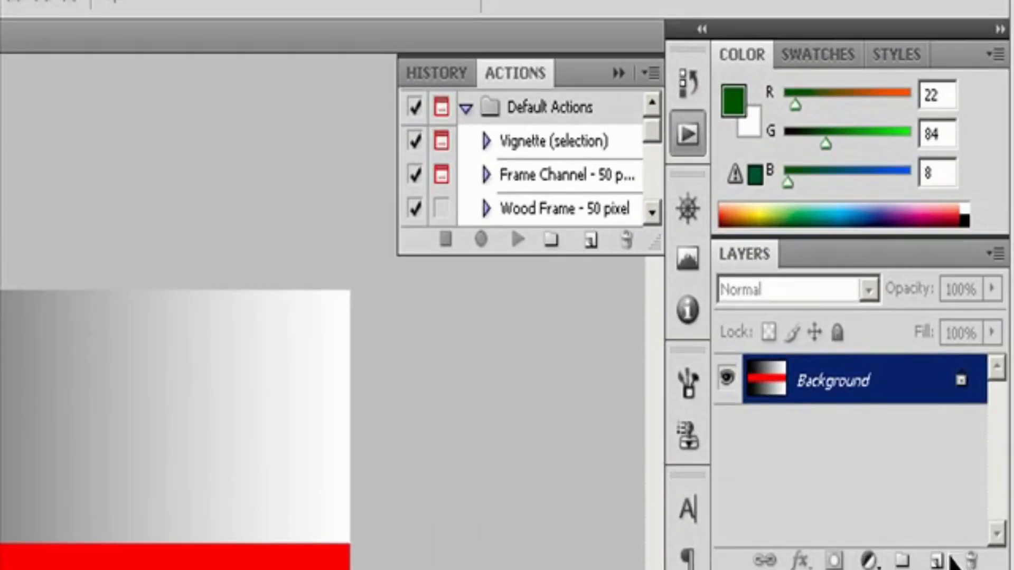
Step: Create a new layer with no color label, Normal mode and 100% opacity
{"action": "left_click", "coordinate": [996, 253]}
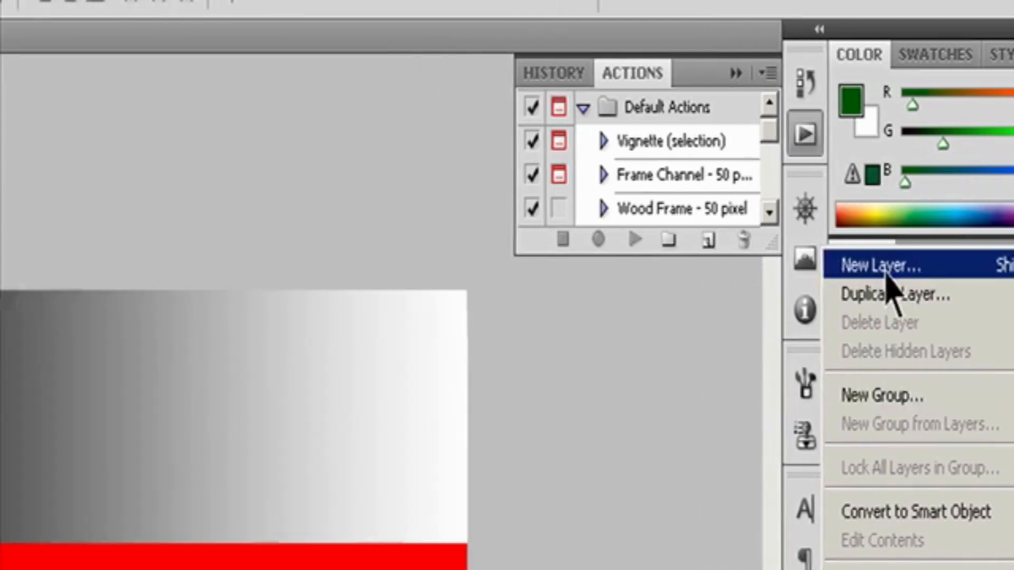
{"action": "left_click", "coordinate": [771, 266]}
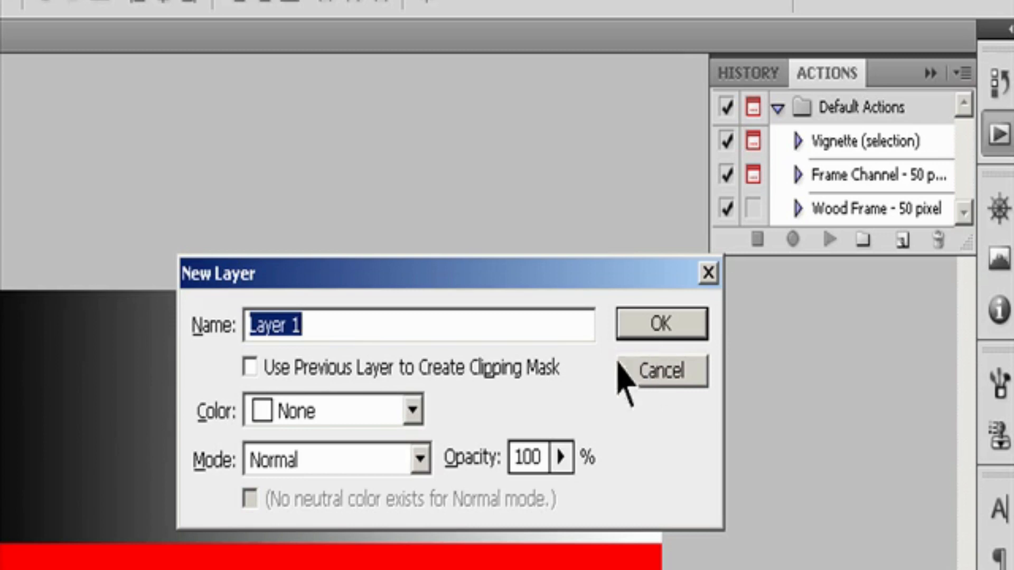
{"action": "left_click", "coordinate": [414, 411]}
{"action": "left_click", "coordinate": [419, 412]}
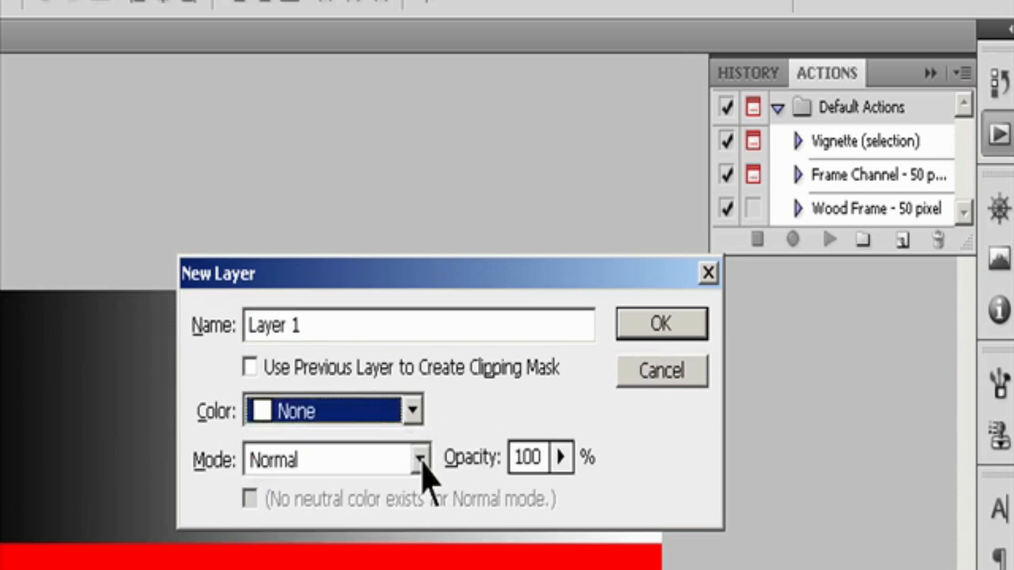
{"action": "left_click", "coordinate": [565, 459]}
{"action": "left_click", "coordinate": [565, 460]}
{"action": "left_click", "coordinate": [640, 333]}
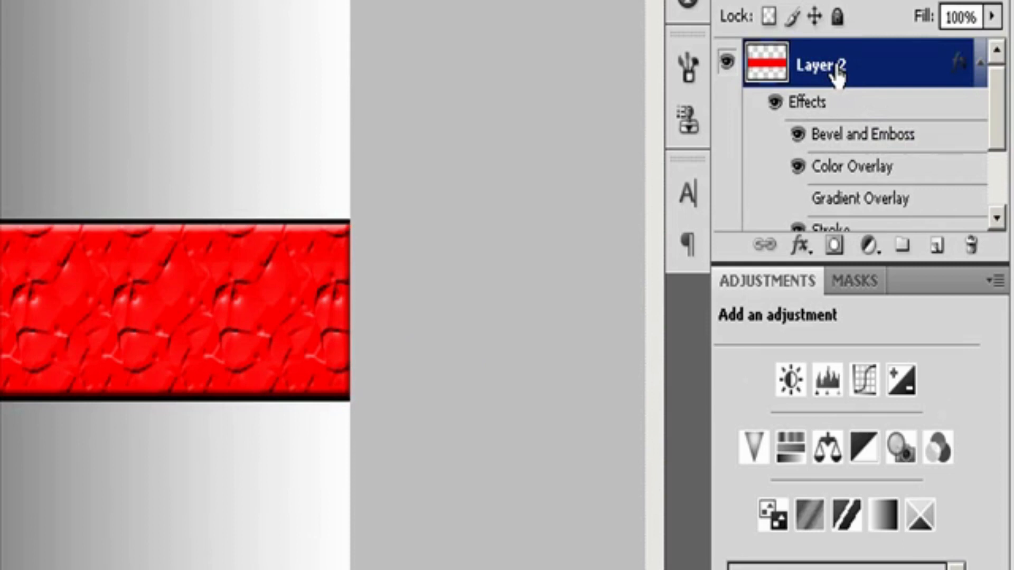
Step: Duplicate the textured red Layer 2 together with its effects
{"action": "left_click_drag", "start_coordinate": [837, 74], "coordinate": [937, 253]}
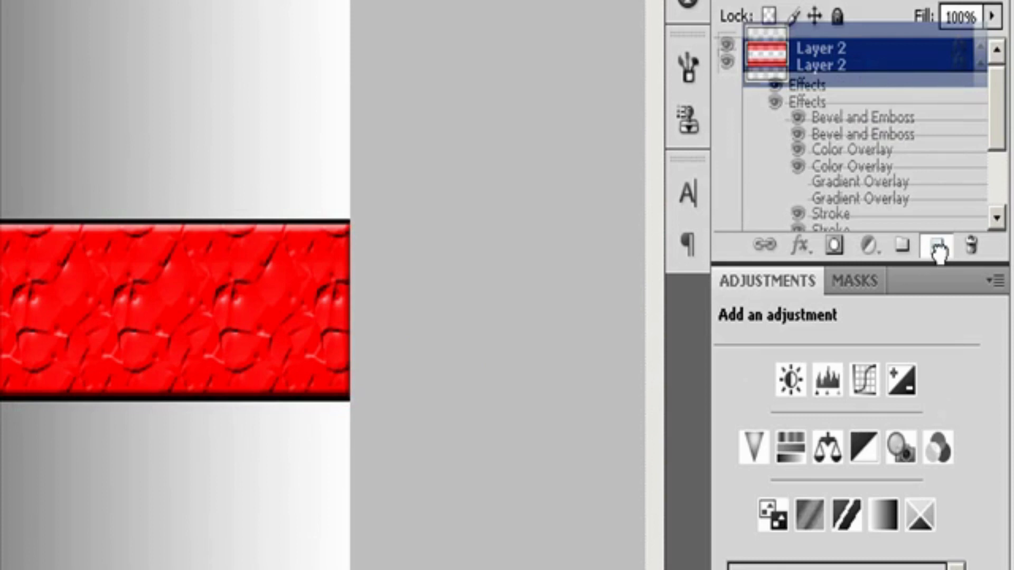
{"action": "left_click_drag", "start_coordinate": [938, 252], "coordinate": [937, 253]}
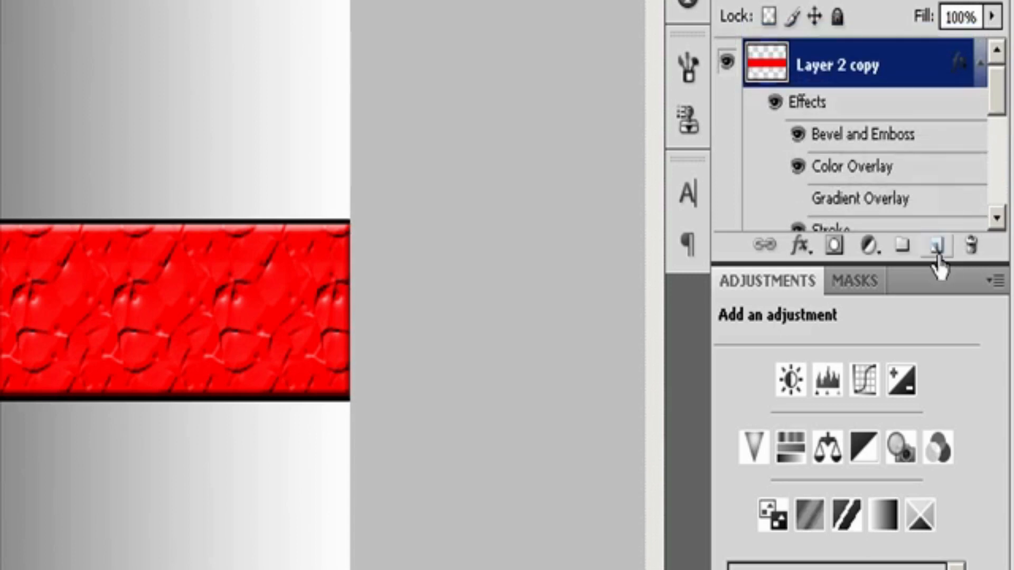
{"action": "mouse_move", "coordinate": [996, 113]}
{"action": "left_mouse_down"}
{"action": "mouse_move", "coordinate": [1006, 190]}
{"action": "mouse_move", "coordinate": [1006, 142]}
{"action": "mouse_move", "coordinate": [1006, 152]}
{"action": "left_mouse_up"}
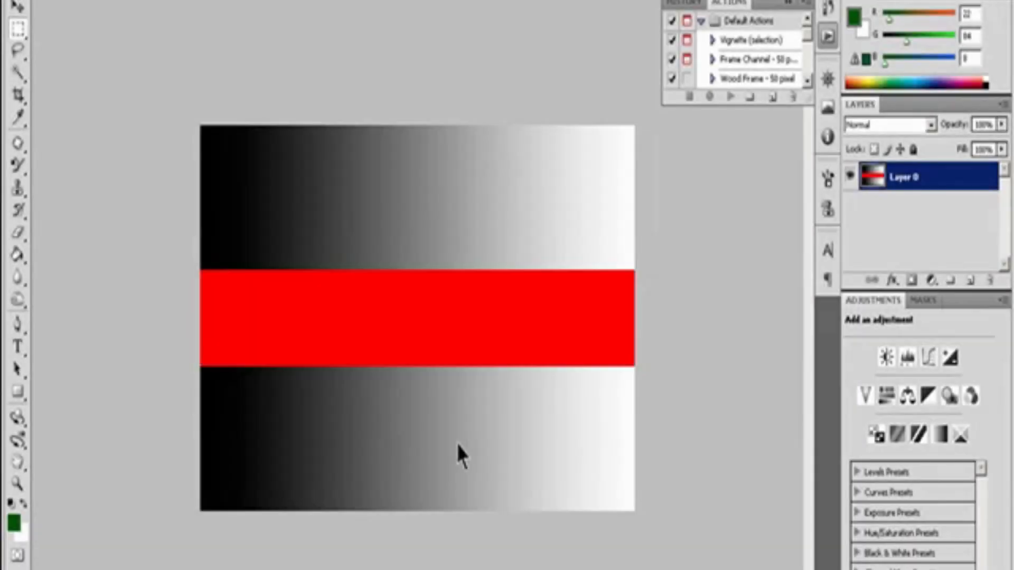
Step: Restore the selection around the red band and cut the band into a new layer
{"action": "key", "text": "ctrl+z"}
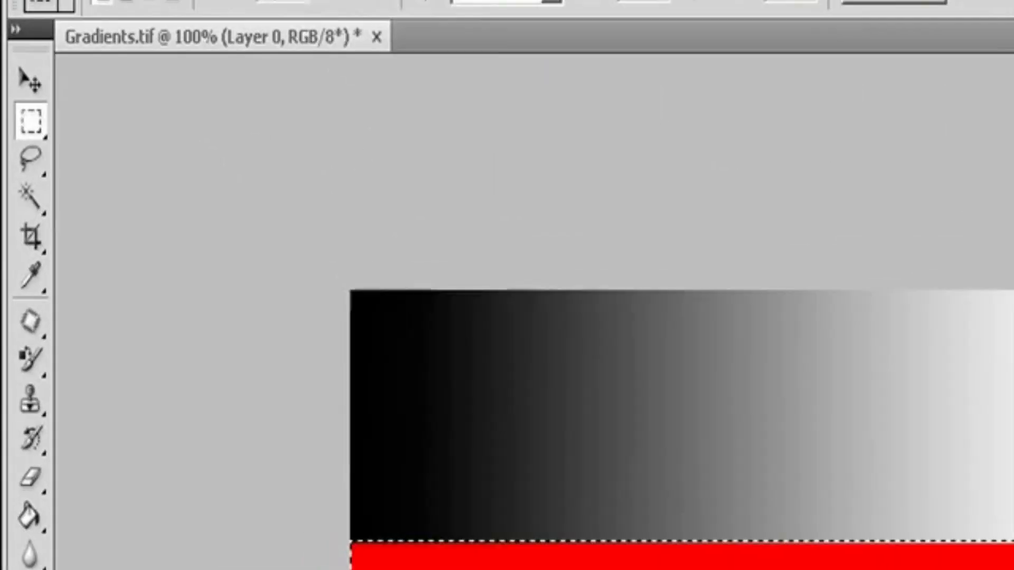
{"action": "left_click", "coordinate": [132, 0]}
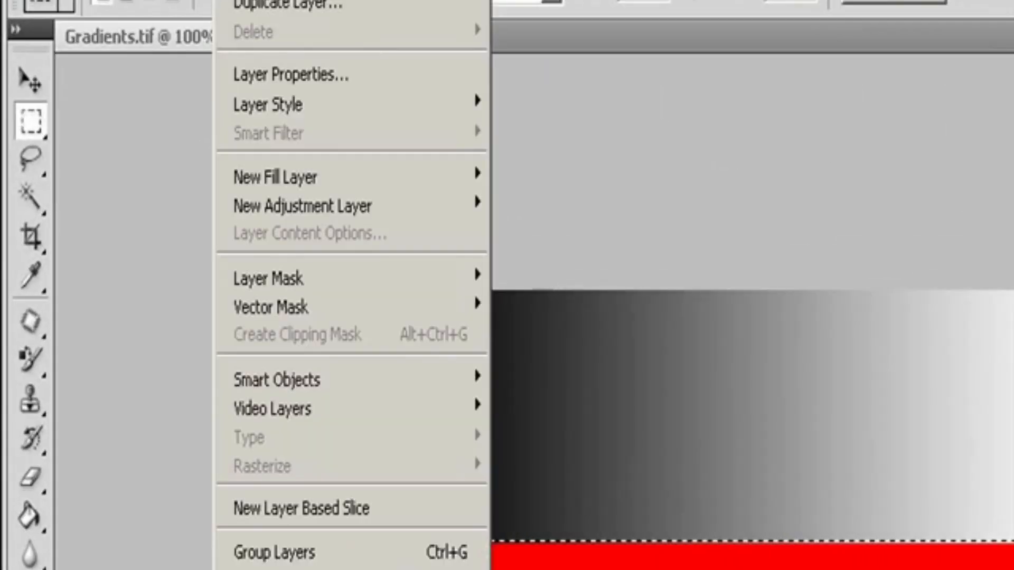
{"action": "mouse_move", "coordinate": [478, 7]}
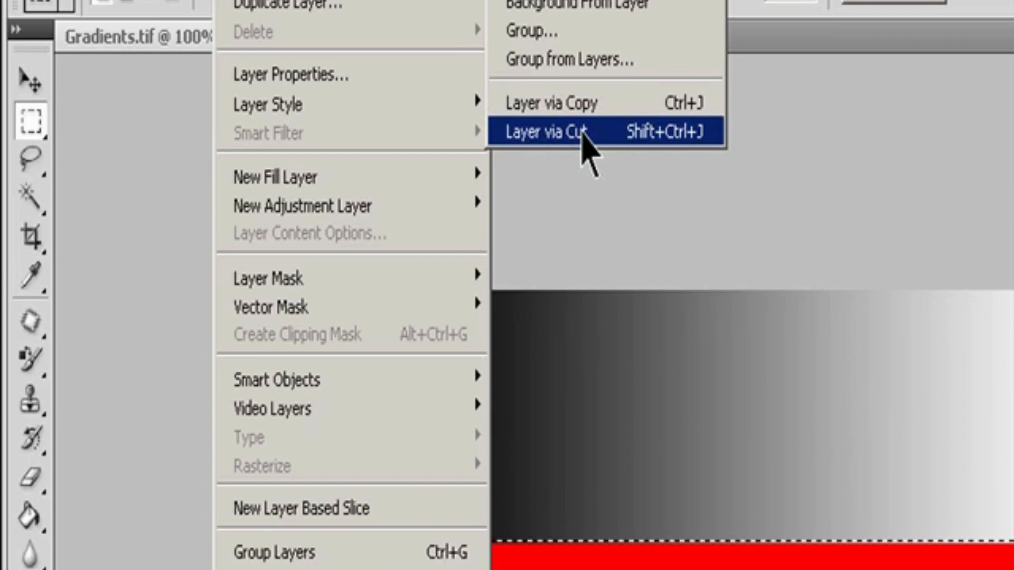
{"action": "left_click", "coordinate": [584, 133]}
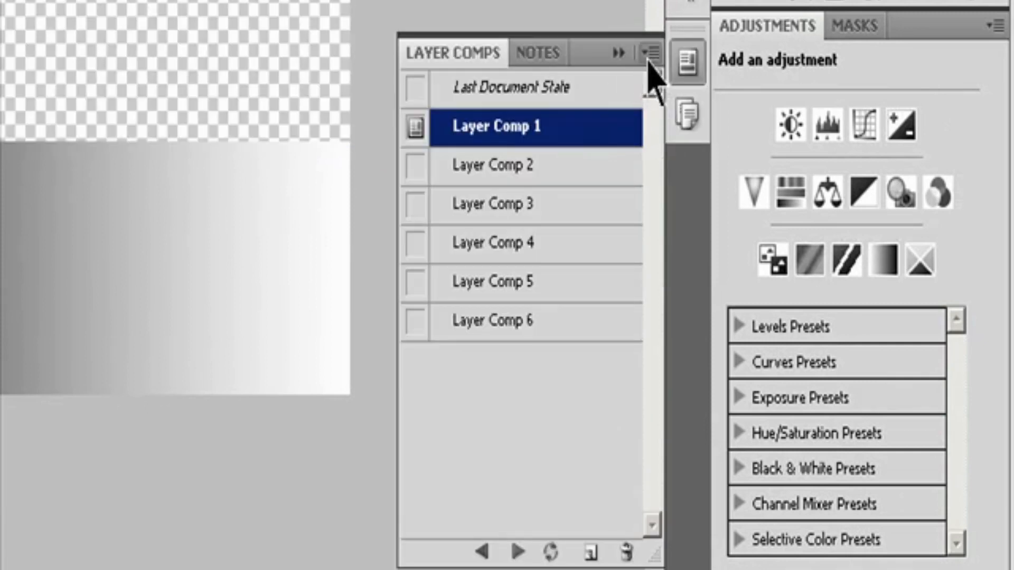
Step: Apply Layer Comp 2, go back to Layer Comp 1, and advance one comp at a time to Layer Comp 5
{"action": "left_click", "coordinate": [504, 176]}
{"action": "left_click", "coordinate": [417, 167]}
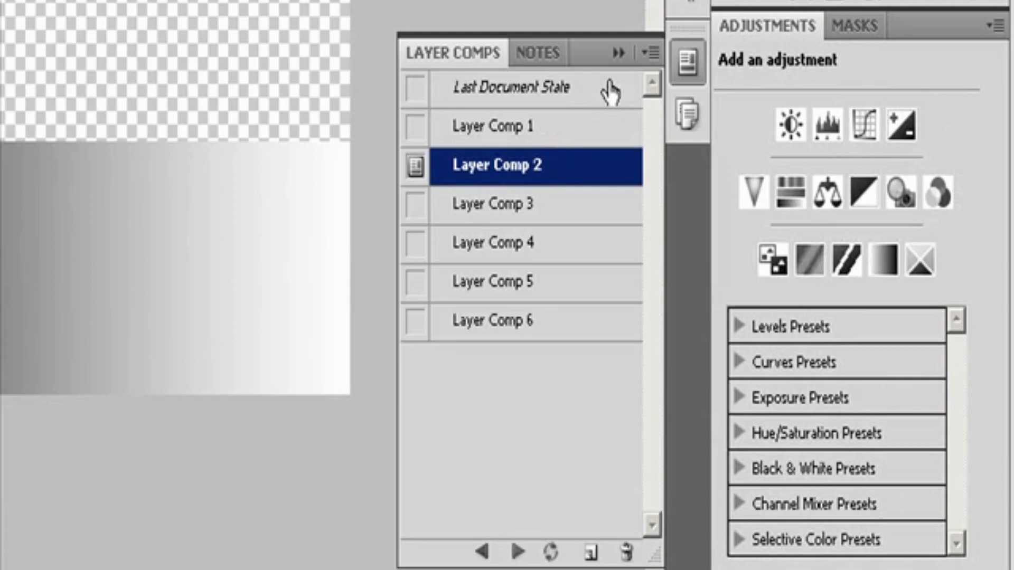
{"action": "left_click", "coordinate": [652, 53]}
{"action": "left_click", "coordinate": [722, 205]}
{"action": "left_click", "coordinate": [482, 552]}
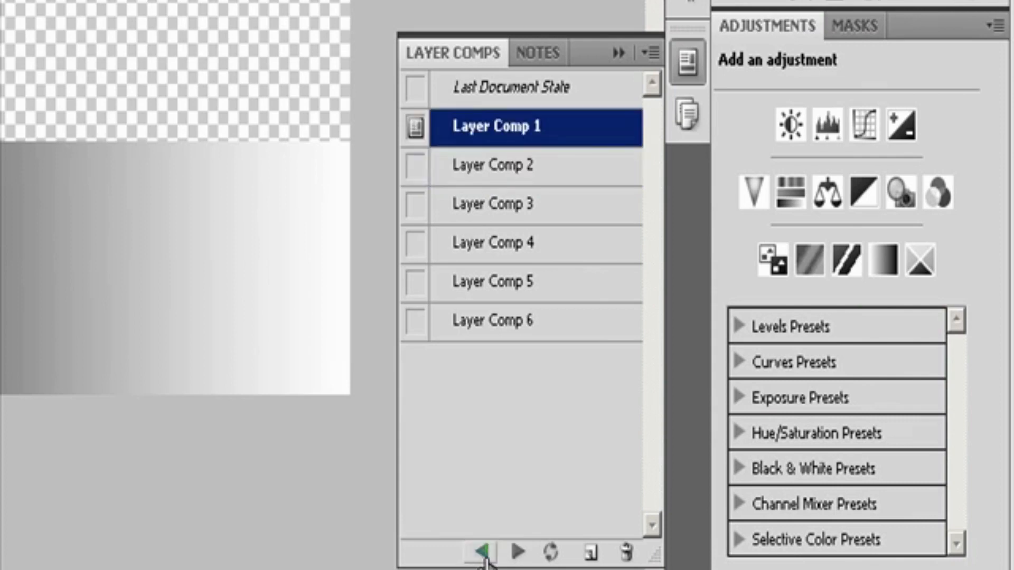
{"action": "left_click", "coordinate": [518, 552]}
{"action": "left_click", "coordinate": [518, 552]}
{"action": "left_click", "coordinate": [518, 552]}
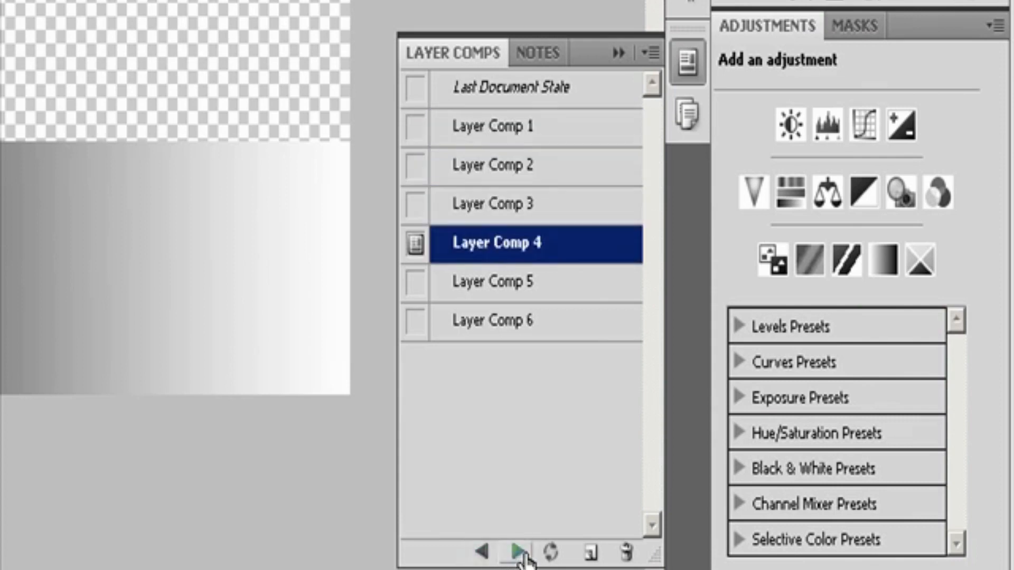
{"action": "left_click", "coordinate": [518, 552]}
Step: Select Layer Comps 2, 3, 4 and 6 and cycle forward through only those comps
{"action": "left_click", "coordinate": [471, 177]}
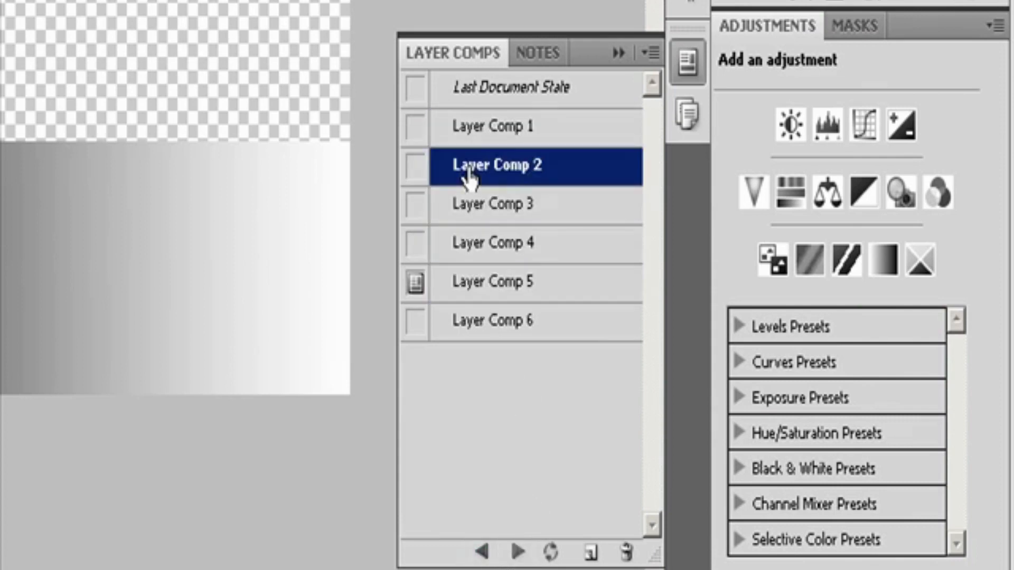
{"action": "left_click", "coordinate": [476, 255], "text": "shift"}
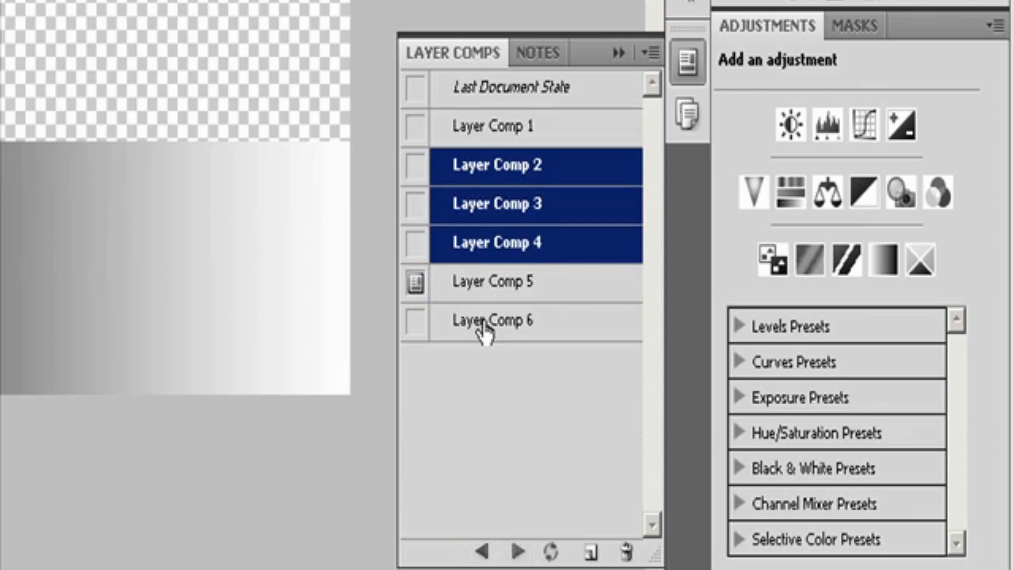
{"action": "left_click", "coordinate": [482, 327], "text": "ctrl"}
{"action": "left_click", "coordinate": [517, 552]}
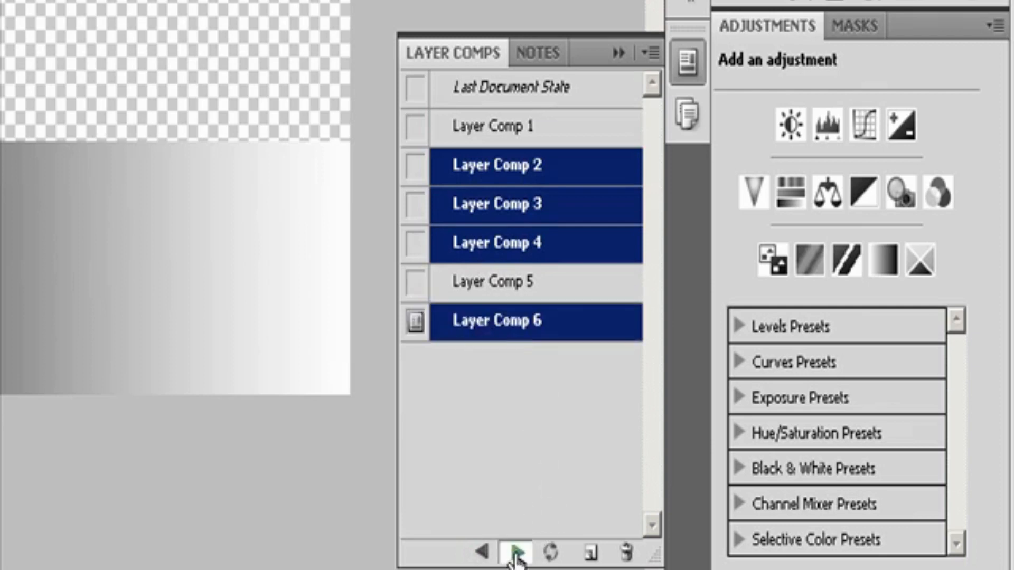
{"action": "left_click", "coordinate": [517, 554]}
{"action": "left_click", "coordinate": [516, 554]}
{"action": "left_click", "coordinate": [517, 555]}
{"action": "left_click", "coordinate": [517, 555]}
{"action": "left_click", "coordinate": [517, 555]}
{"action": "double_click", "coordinate": [517, 555]}
{"action": "left_click", "coordinate": [517, 554]}
{"action": "left_click", "coordinate": [517, 555]}
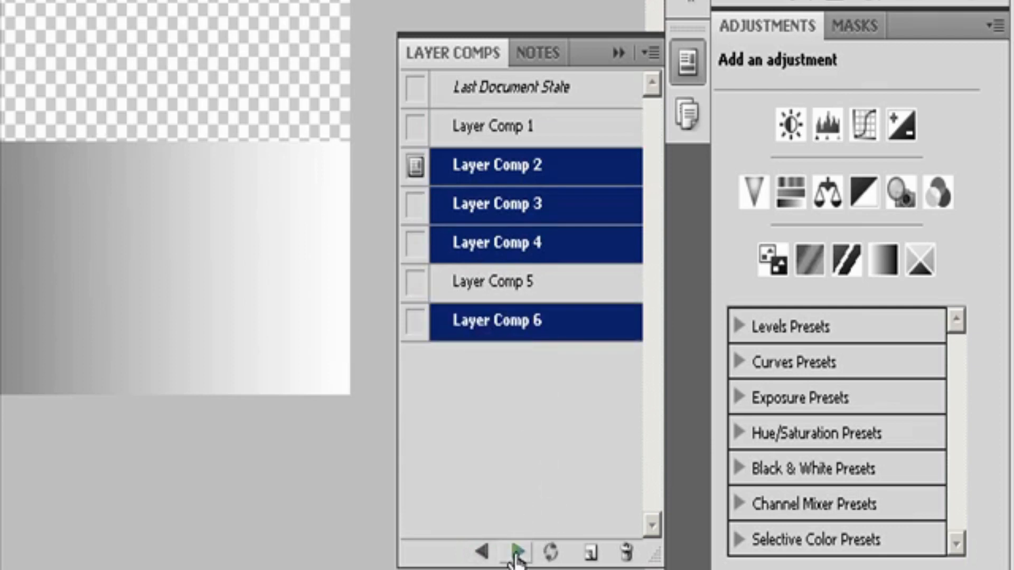
{"action": "left_click", "coordinate": [517, 554]}
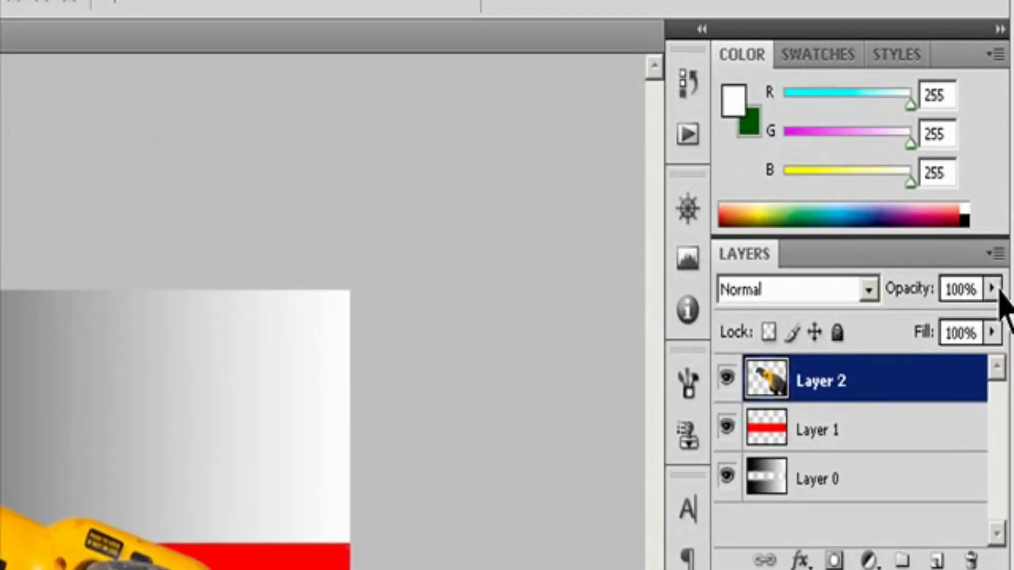
Step: Set the opacity of the saw's Layer 2 to 68% and of the red band's Layer 1 to 20%
{"action": "left_click", "coordinate": [992, 288]}
{"action": "left_click_drag", "start_coordinate": [989, 317], "coordinate": [939, 319]}
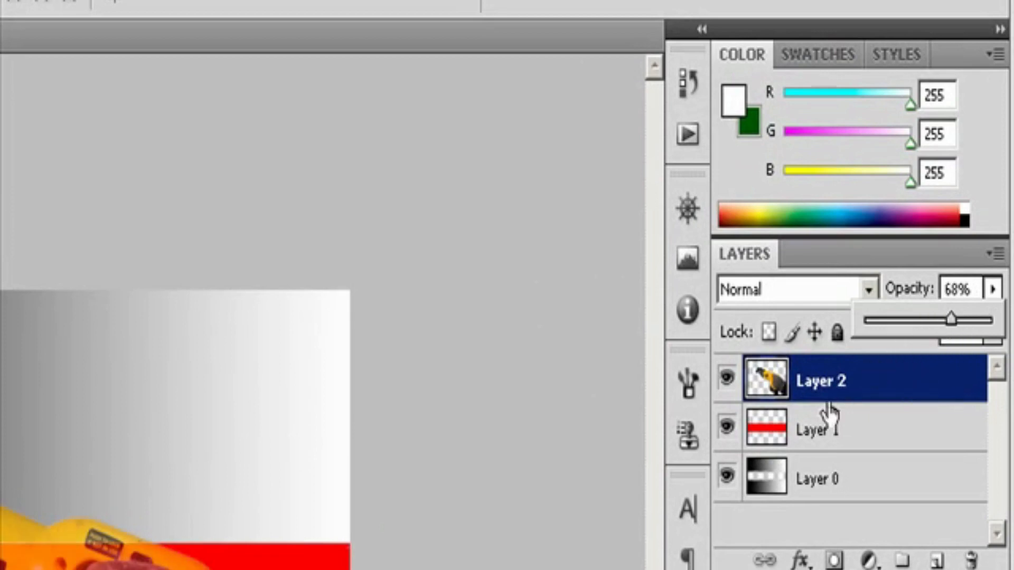
{"action": "left_click", "coordinate": [819, 431]}
{"action": "left_click", "coordinate": [991, 289]}
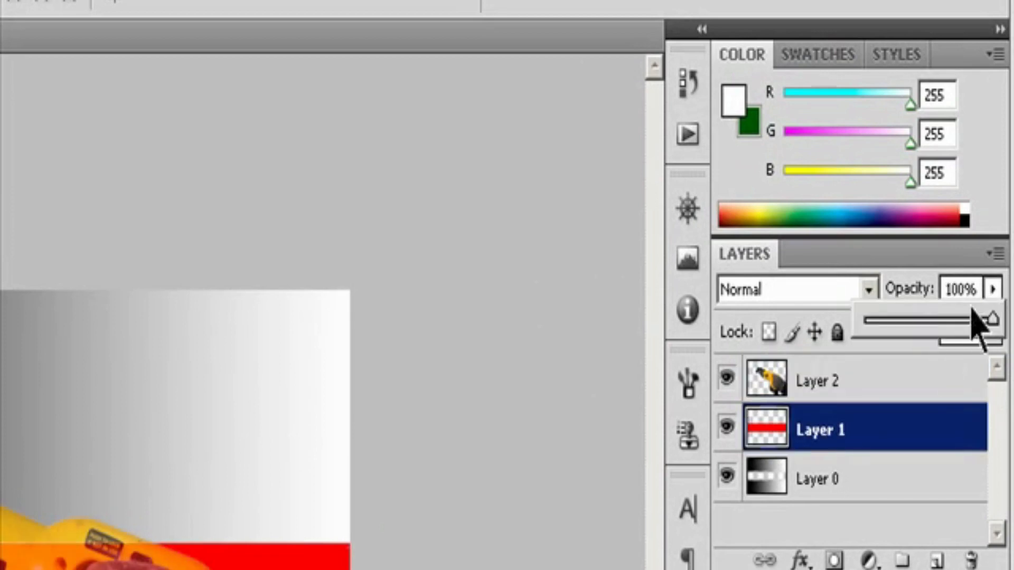
{"action": "left_click", "coordinate": [935, 318]}
{"action": "left_click_drag", "start_coordinate": [973, 289], "coordinate": [869, 289]}
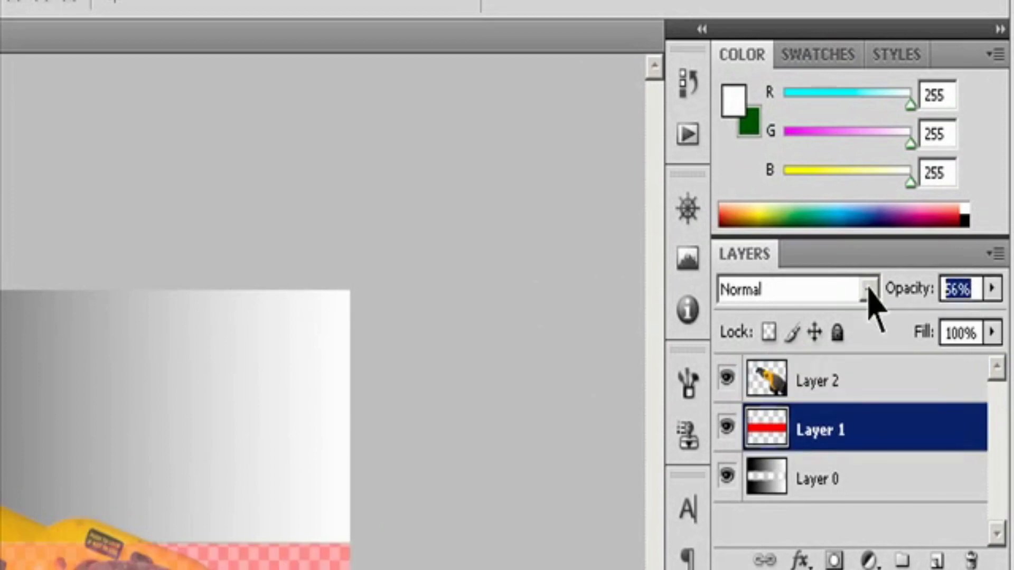
{"action": "type", "text": "10"}
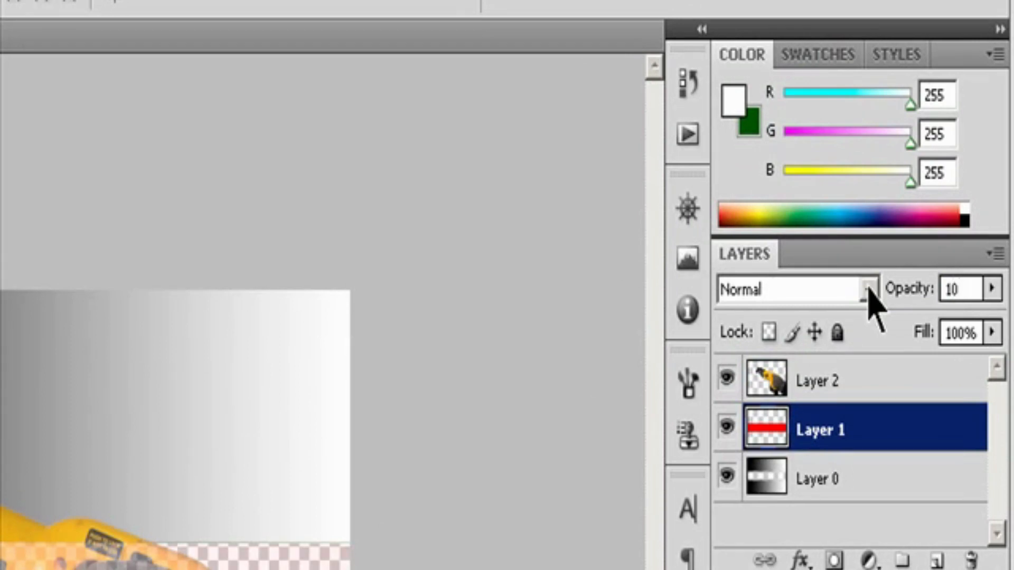
{"action": "key", "text": "BackSpace"}
{"action": "key", "text": "BackSpace"}
{"action": "type", "text": "20"}
Step: Select Layer 0, vary its opacity with the slider and return it to 100%
{"action": "left_click", "coordinate": [828, 478]}
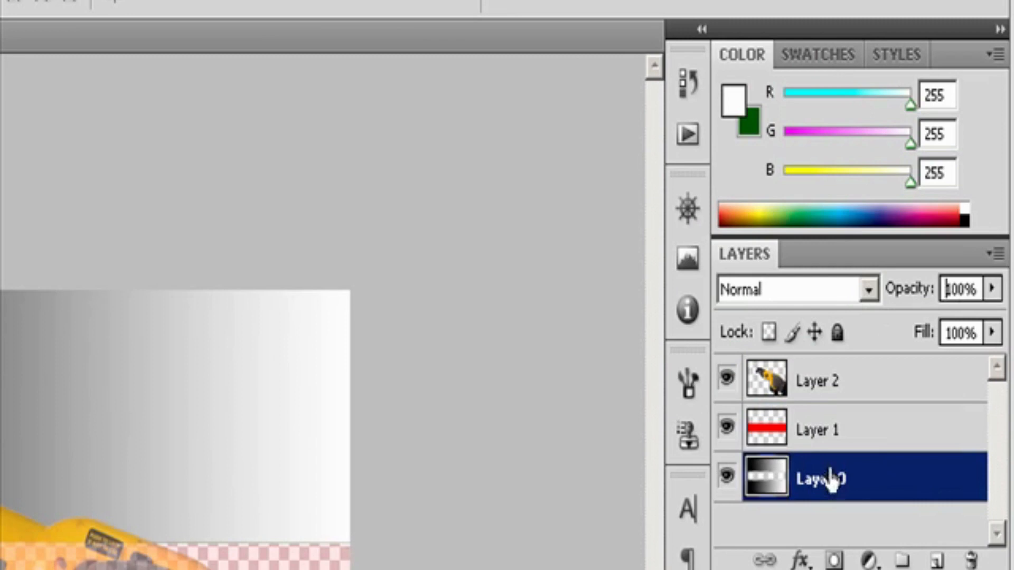
{"action": "left_click", "coordinate": [993, 289]}
{"action": "left_click_drag", "start_coordinate": [977, 322], "coordinate": [998, 319]}
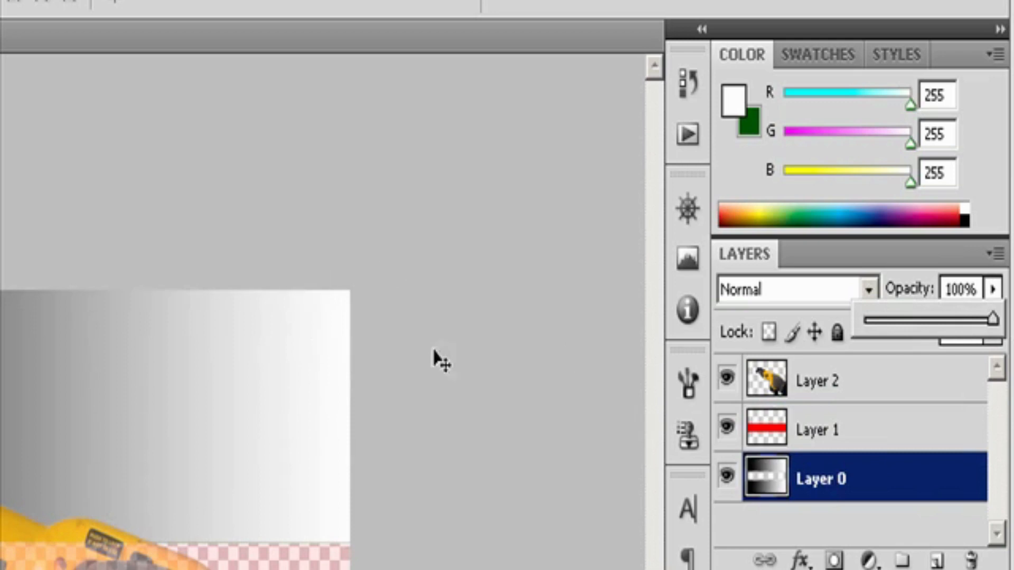
{"action": "left_click", "coordinate": [476, 397]}
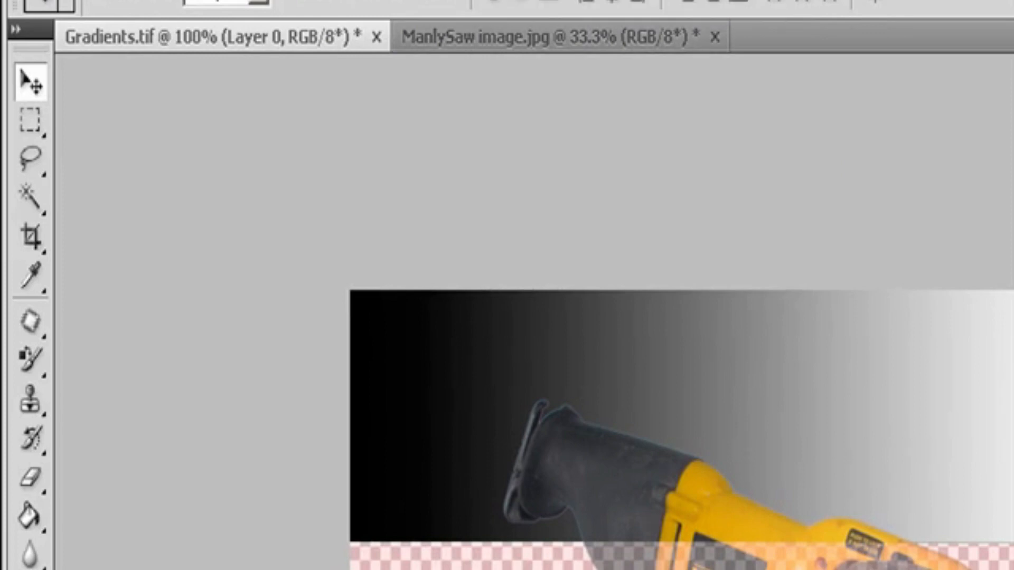
Step: Set Layer 0's general blending opacity to 67% in its blending options
{"action": "left_click", "coordinate": [247, 2]}
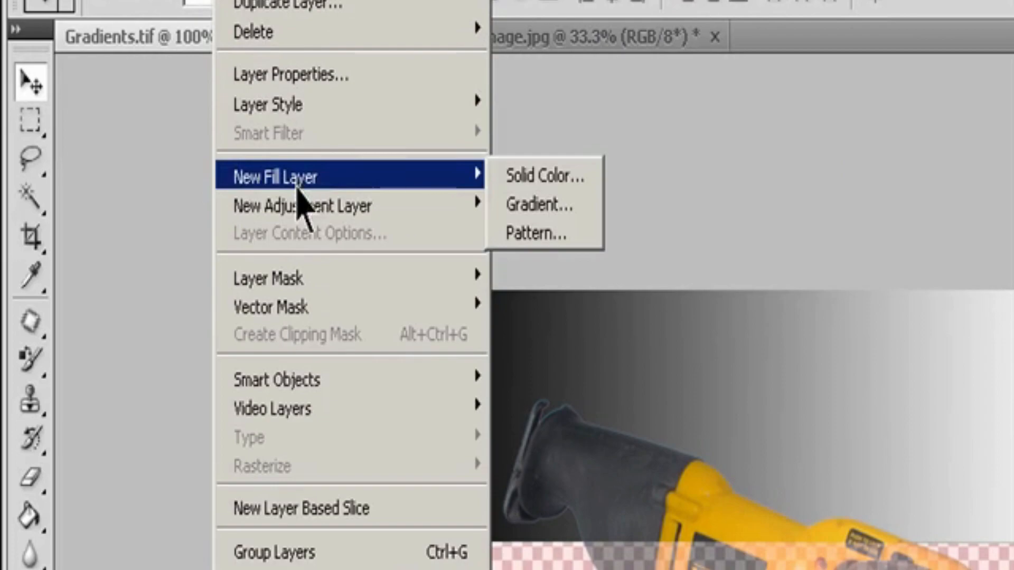
{"action": "mouse_move", "coordinate": [300, 108]}
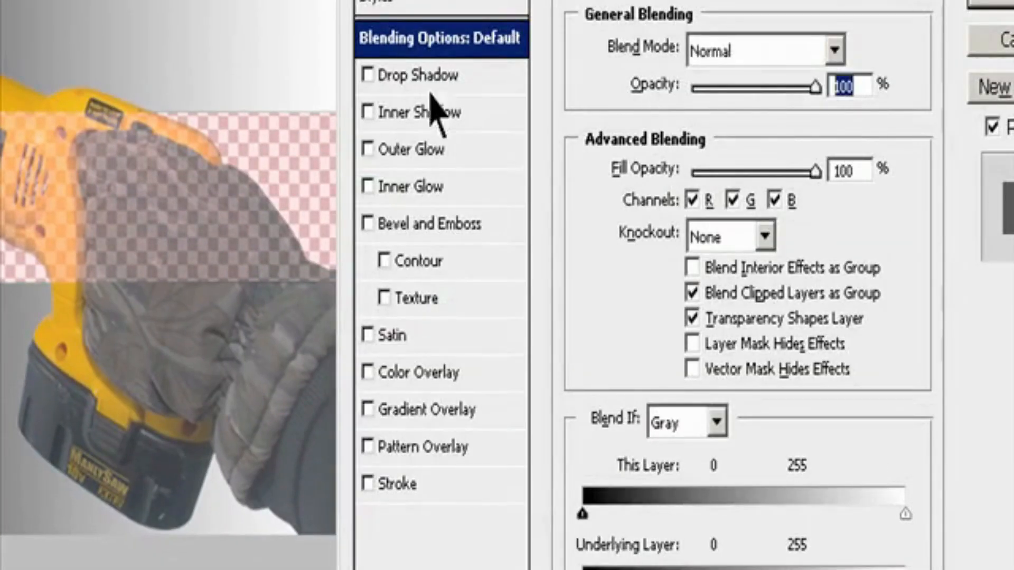
{"action": "type", "text": "67"}
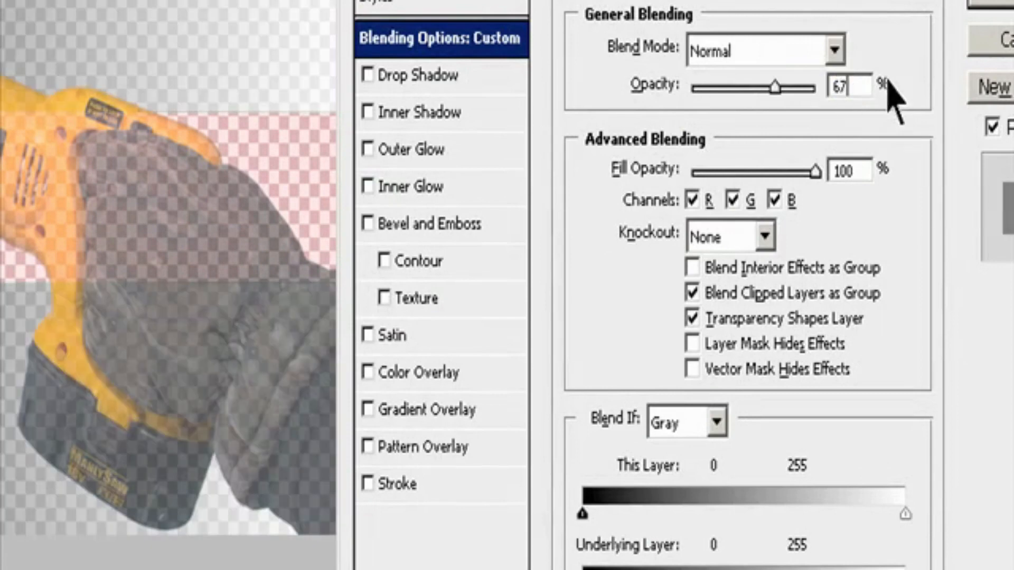
{"action": "key", "text": "Return"}
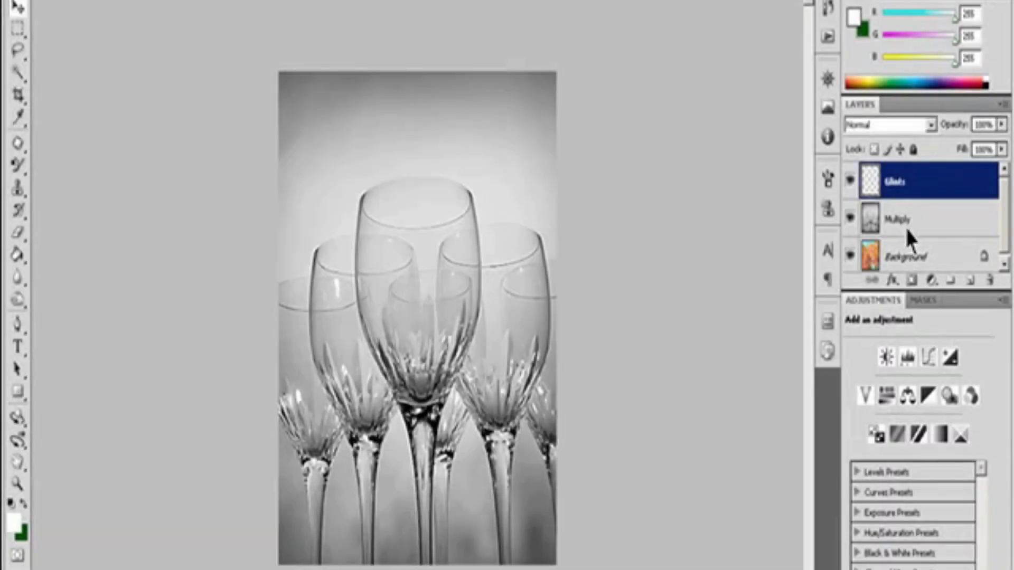
Step: Select the Multiply layer of the glasses image and set its blend mode to Multiply in its blending options
{"action": "left_click", "coordinate": [905, 226]}
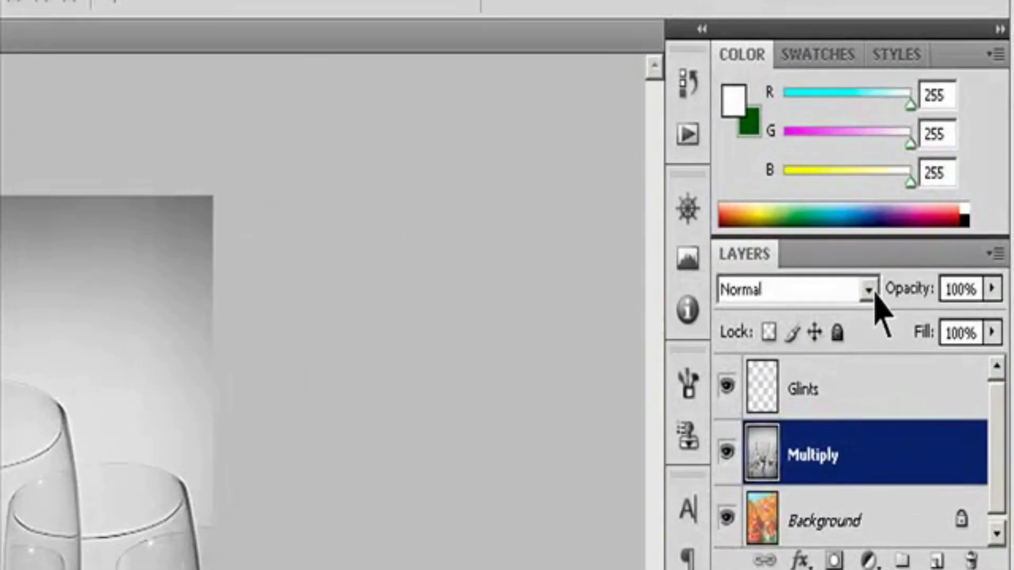
{"action": "left_click", "coordinate": [871, 291]}
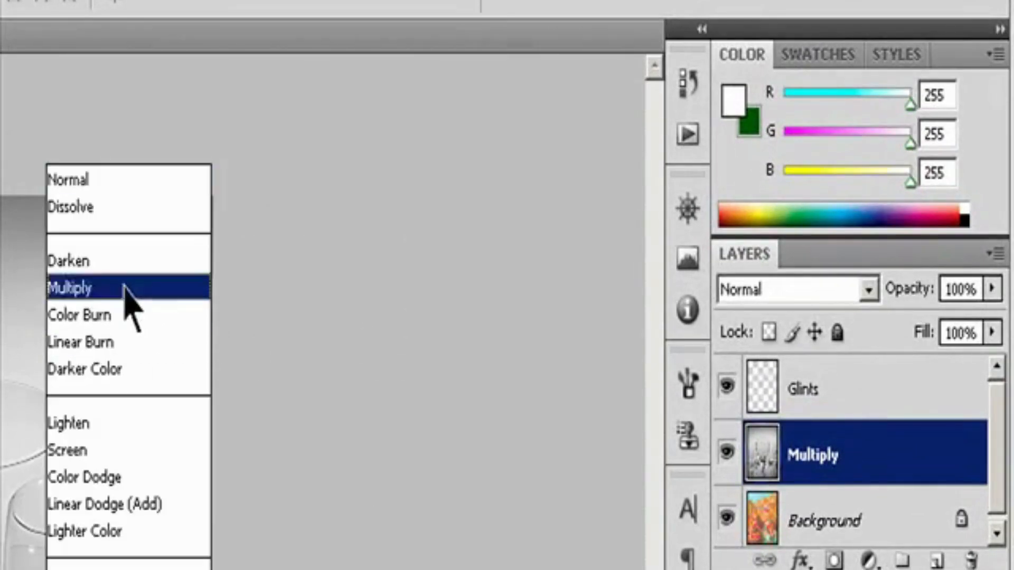
{"action": "left_click", "coordinate": [396, 294]}
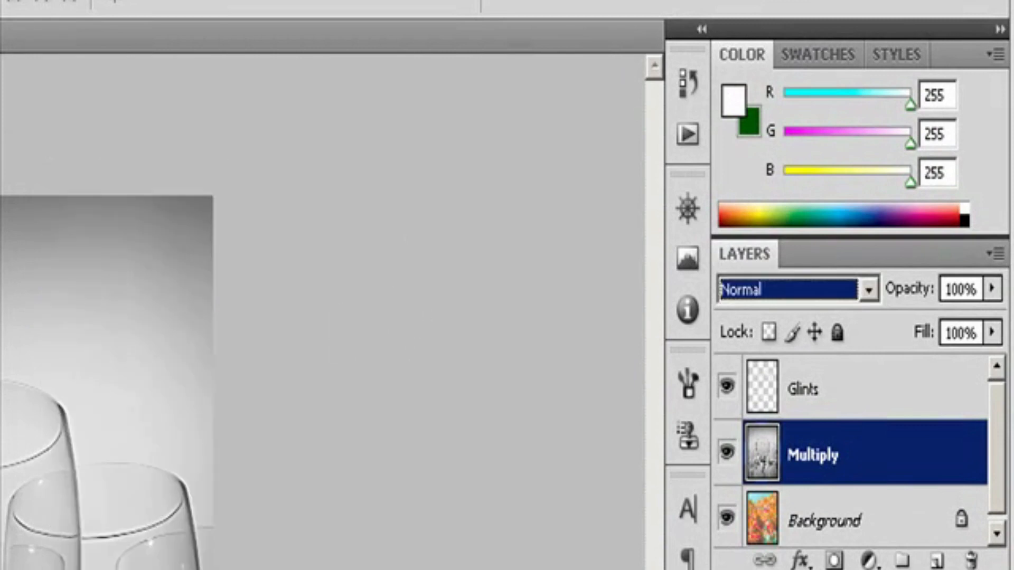
{"action": "key", "text": "Escape"}
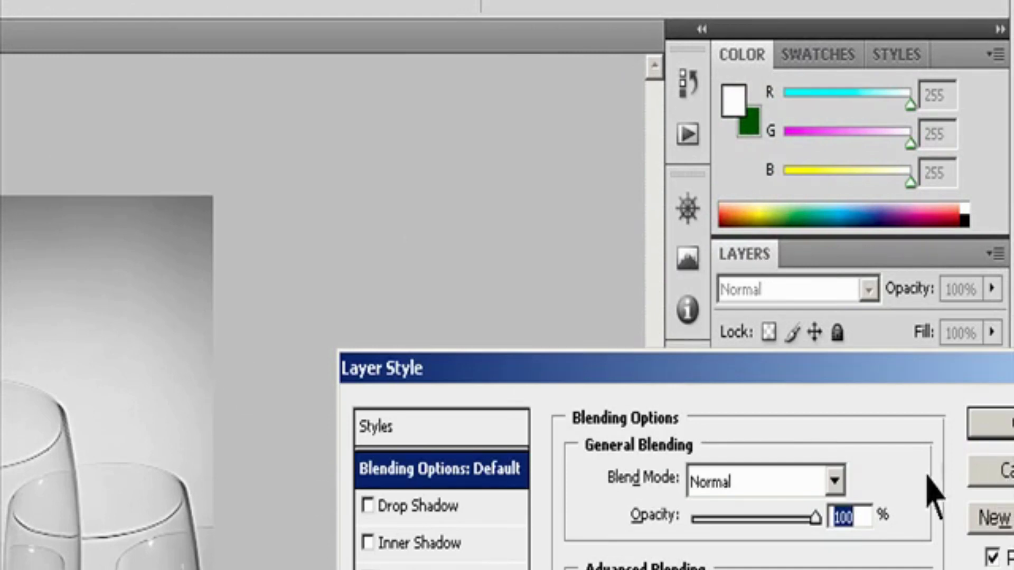
{"action": "left_click", "coordinate": [835, 480]}
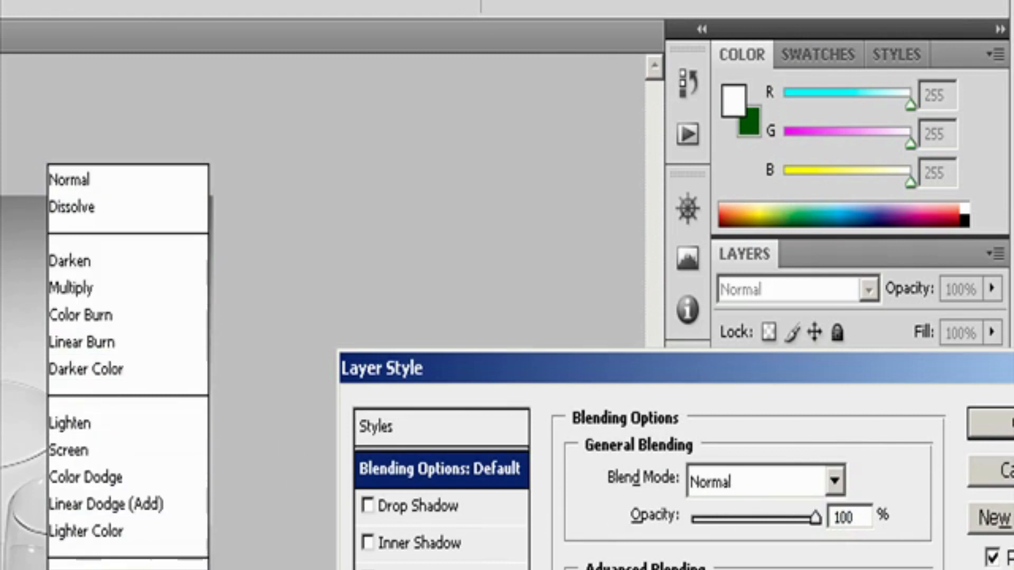
{"action": "left_click", "coordinate": [89, 290]}
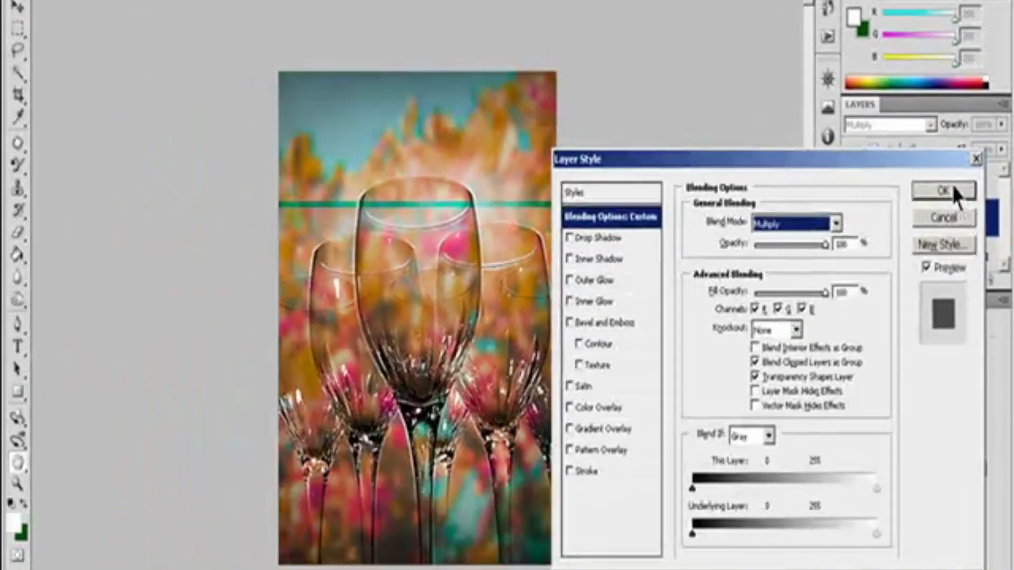
{"action": "left_click", "coordinate": [943, 192]}
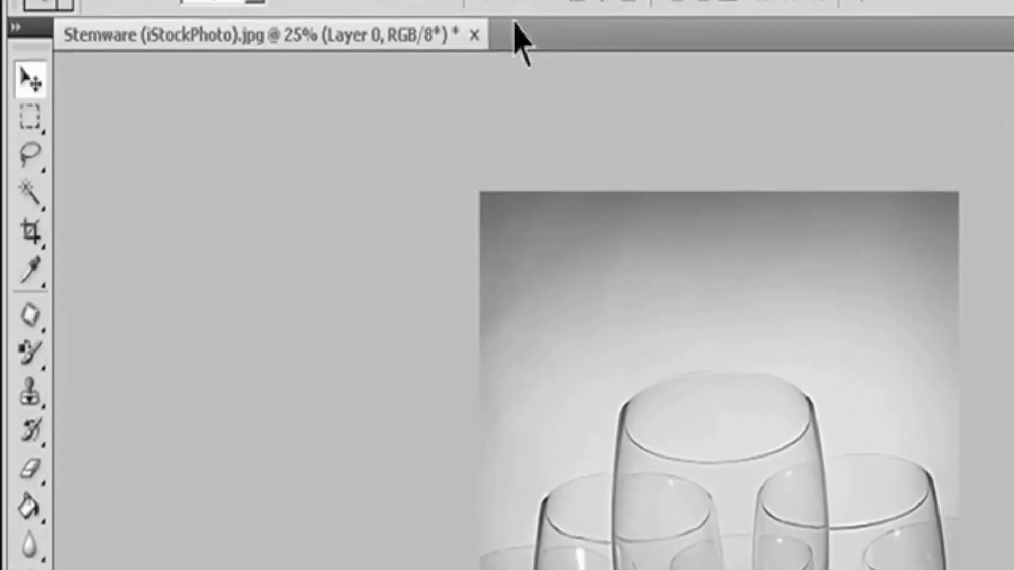
Step: Apply the Accented Edges brush stroke filter to Layer 0 of the stemware image
{"action": "left_click", "coordinate": [250, 0]}
{"action": "mouse_move", "coordinate": [330, 129]}
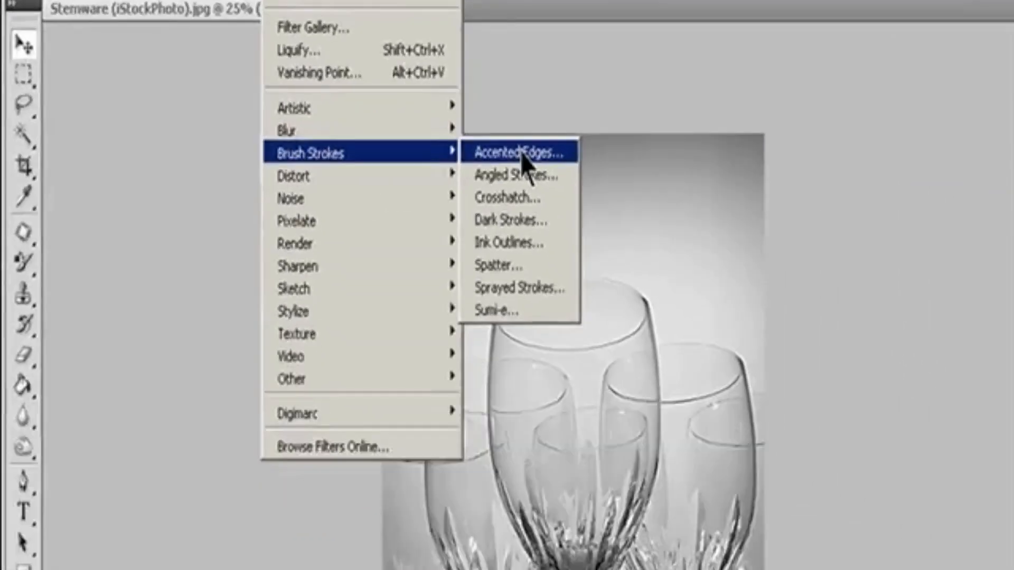
{"action": "left_click", "coordinate": [663, 221]}
{"action": "left_click", "coordinate": [79, 569]}
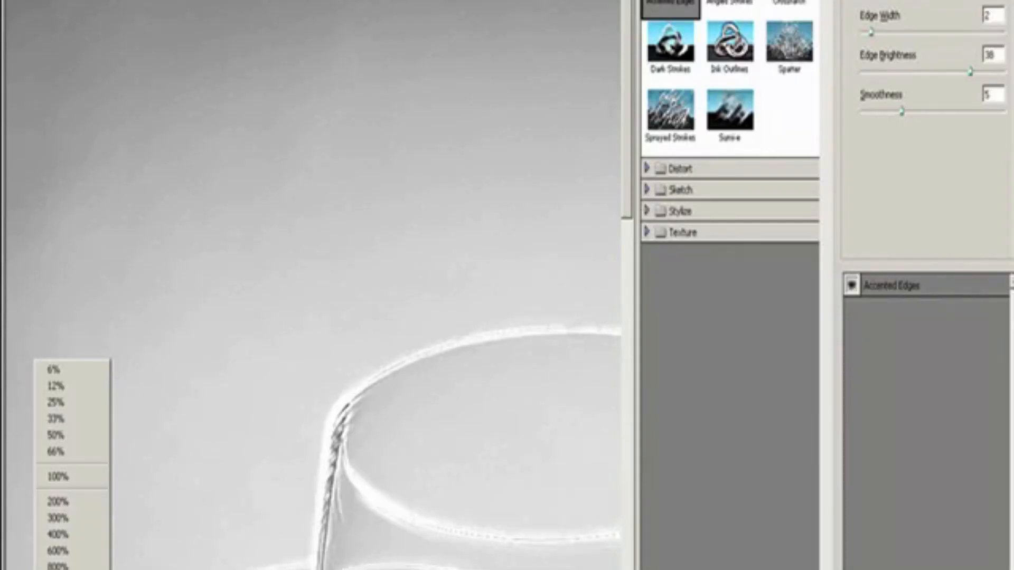
{"action": "left_click", "coordinate": [69, 569]}
{"action": "left_click", "coordinate": [892, 0]}
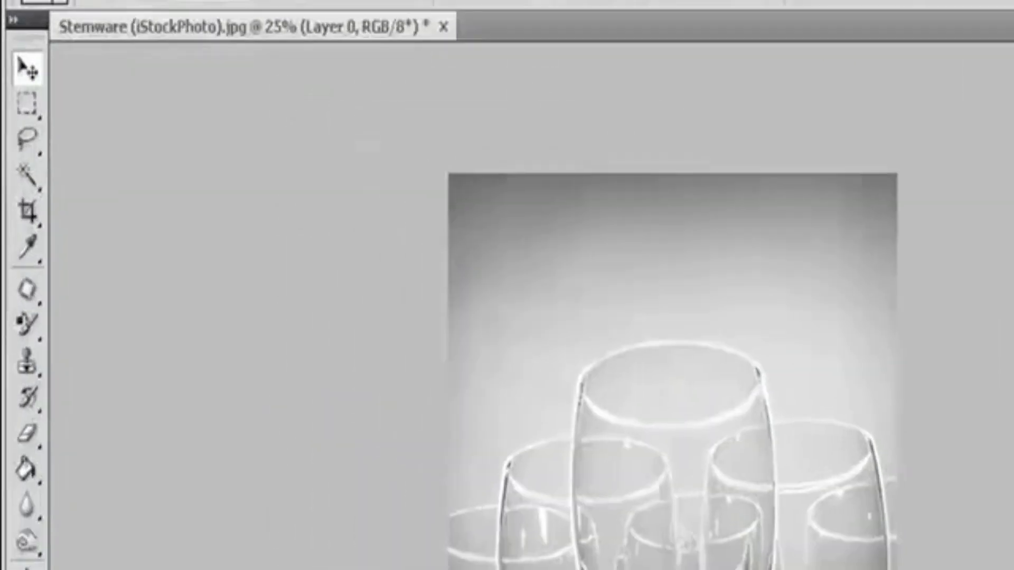
Step: Fade the Accented Edges filter to 58% opacity using the Screen mode
{"action": "left_click", "coordinate": [118, 0]}
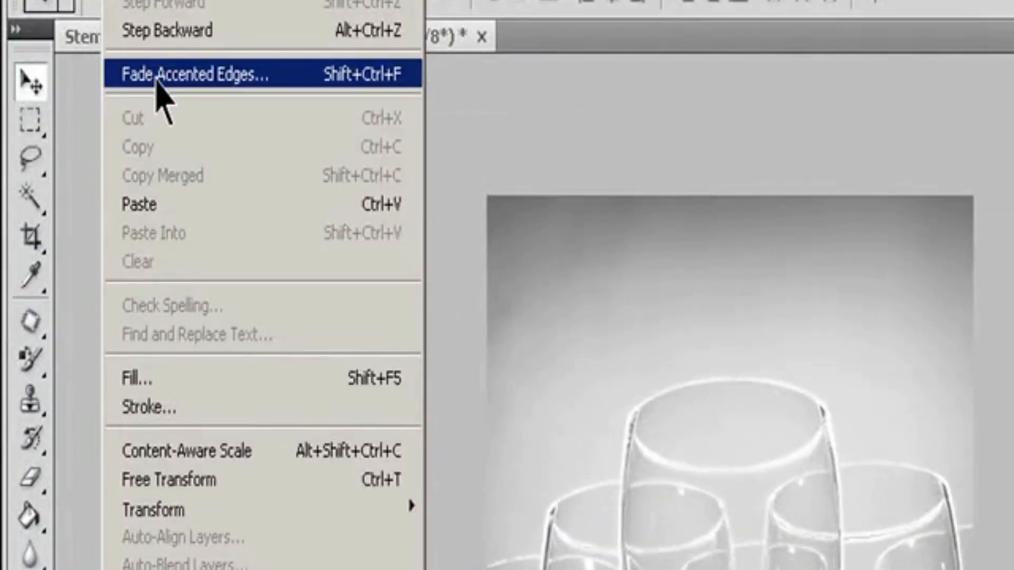
{"action": "left_click", "coordinate": [159, 79]}
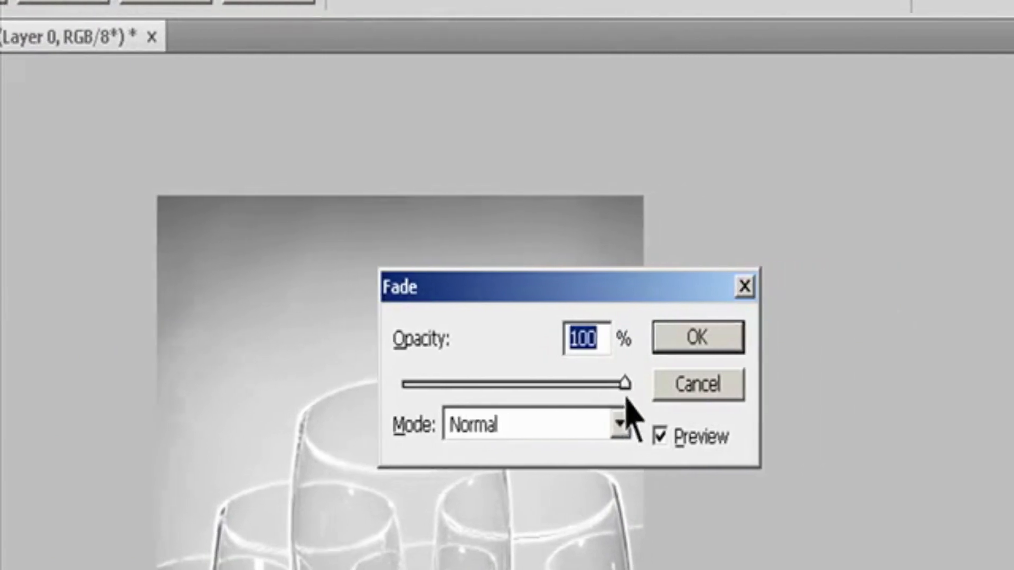
{"action": "left_click_drag", "start_coordinate": [625, 385], "coordinate": [567, 386]}
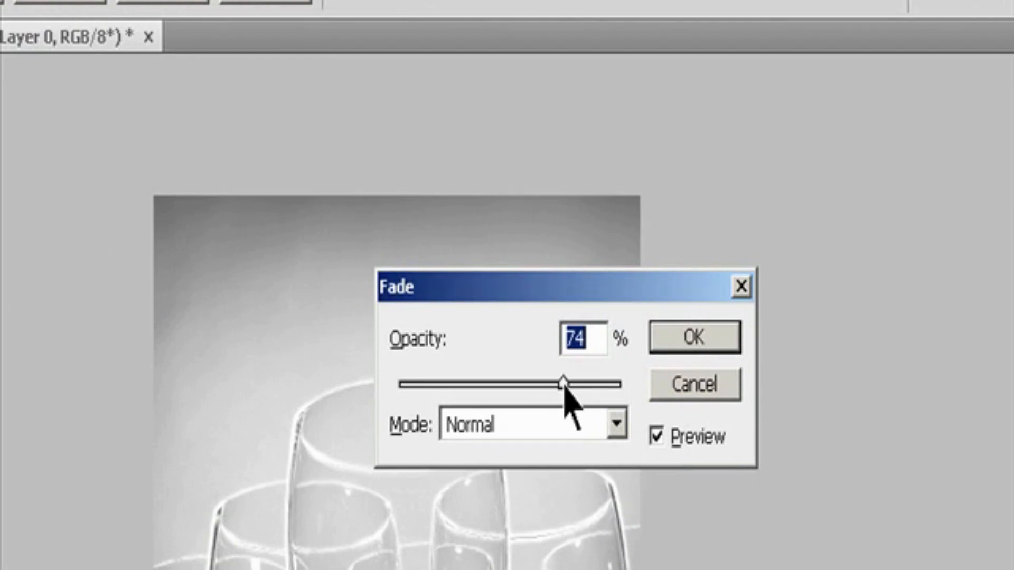
{"action": "left_click_drag", "start_coordinate": [564, 384], "coordinate": [529, 387]}
{"action": "left_click", "coordinate": [615, 424]}
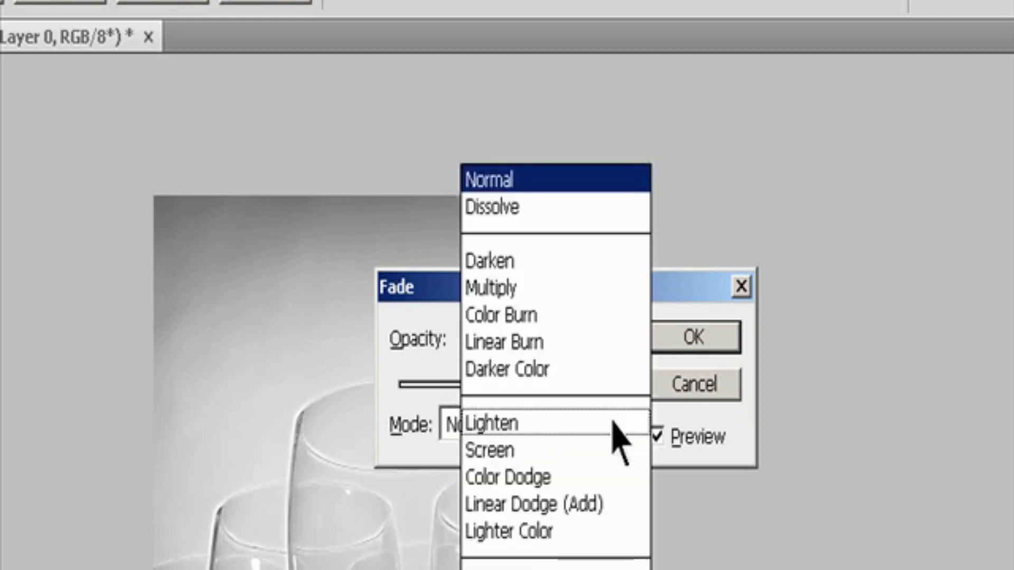
{"action": "left_click", "coordinate": [522, 450]}
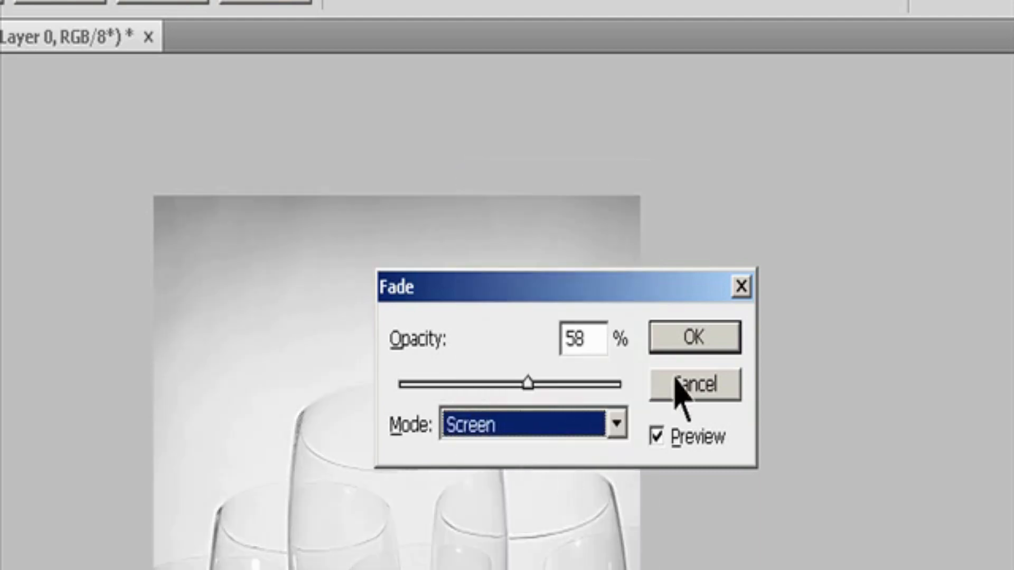
{"action": "left_click", "coordinate": [691, 345]}
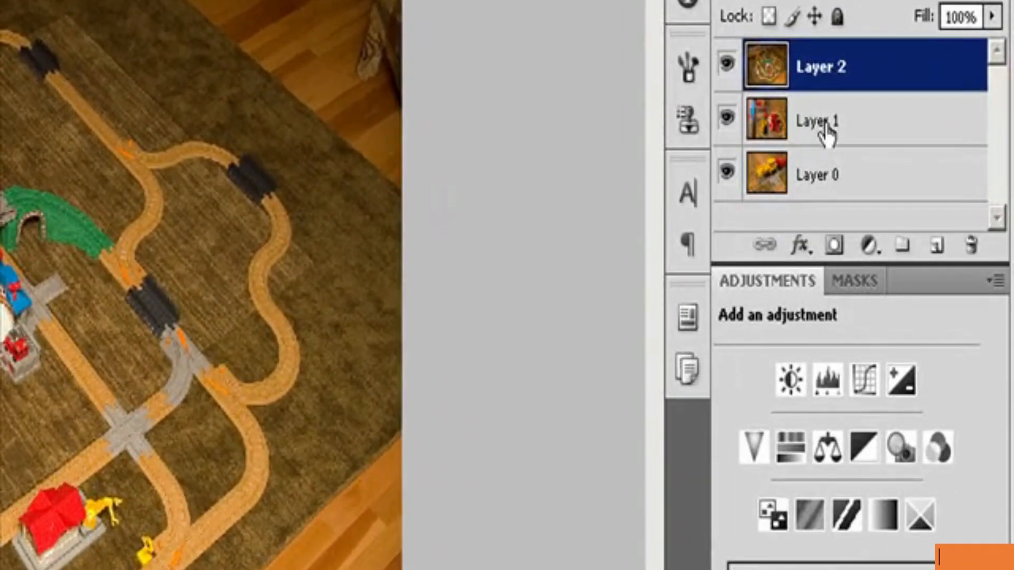
Step: Select Layer 1 of the toy train image and show its mask settings
{"action": "left_click", "coordinate": [825, 136]}
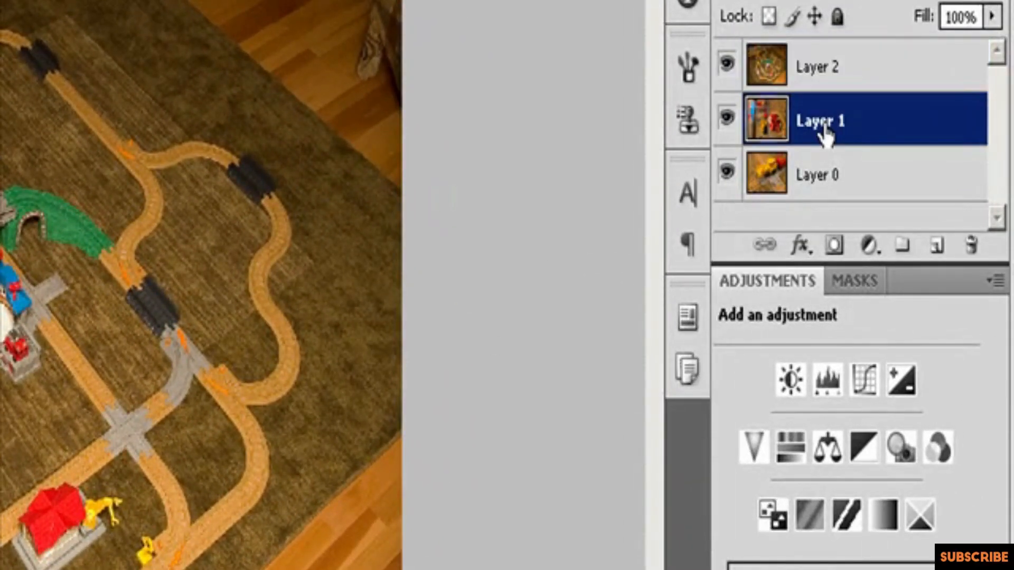
{"action": "left_click", "coordinate": [863, 284]}
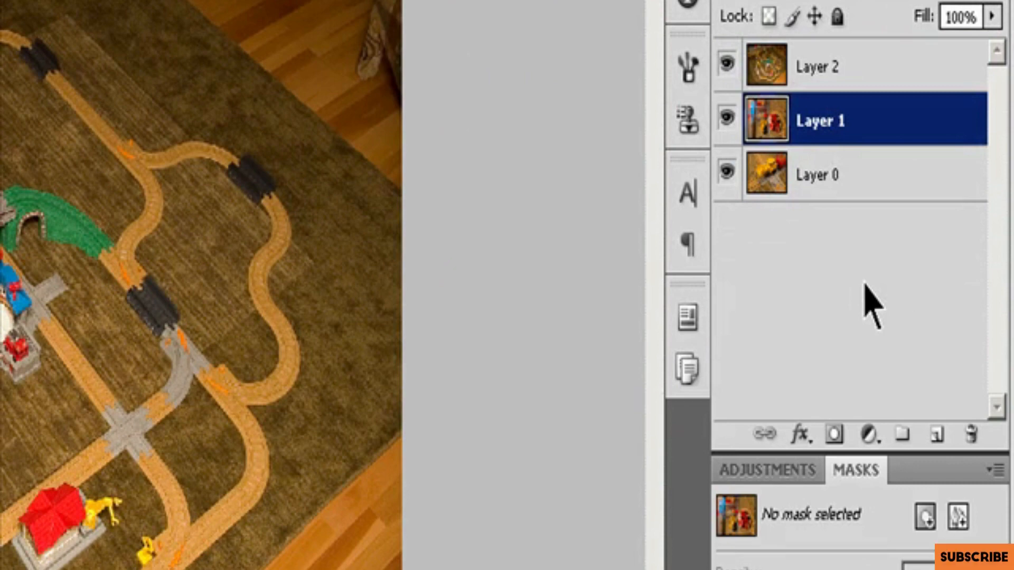
{"action": "left_click", "coordinate": [958, 517]}
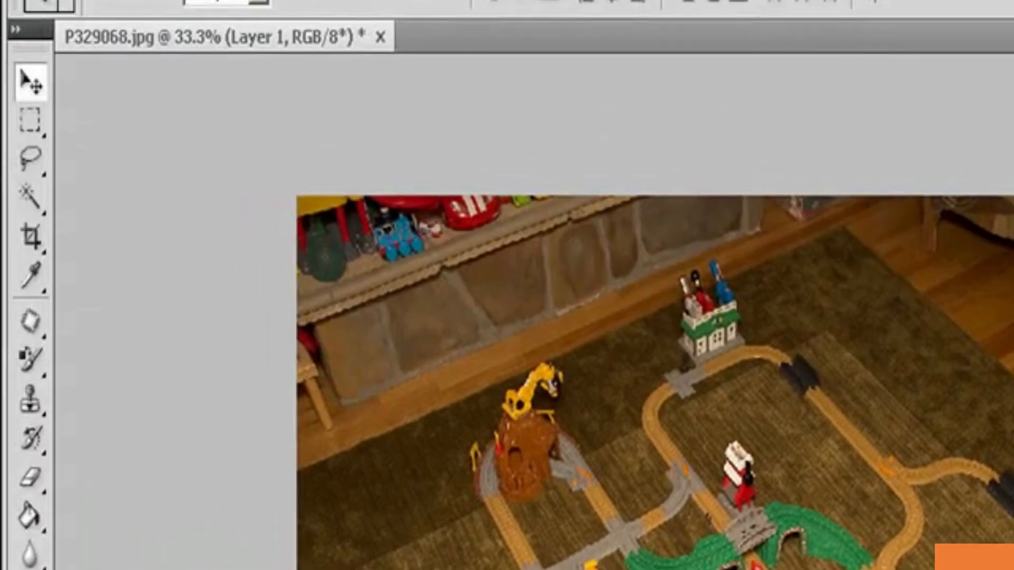
Step: Add a Reveal All vector mask to Layer 1, and undo it
{"action": "left_click", "coordinate": [247, 3]}
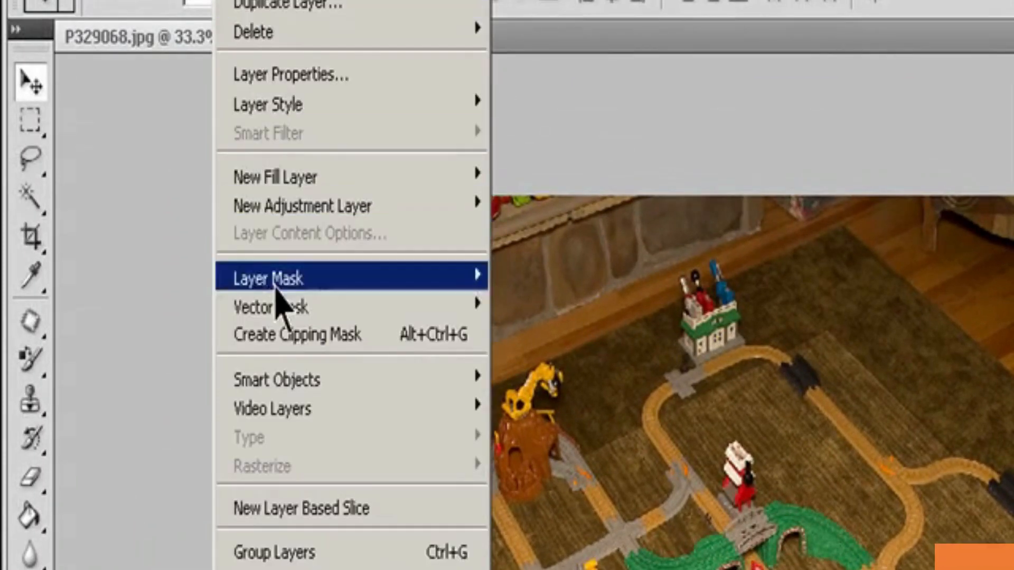
{"action": "mouse_move", "coordinate": [280, 312]}
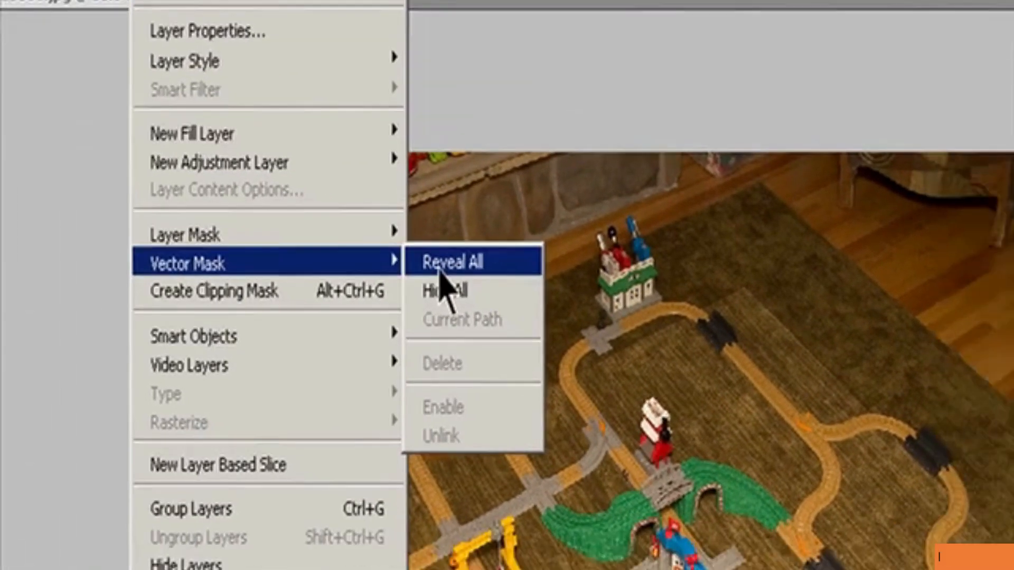
{"action": "left_click", "coordinate": [530, 307]}
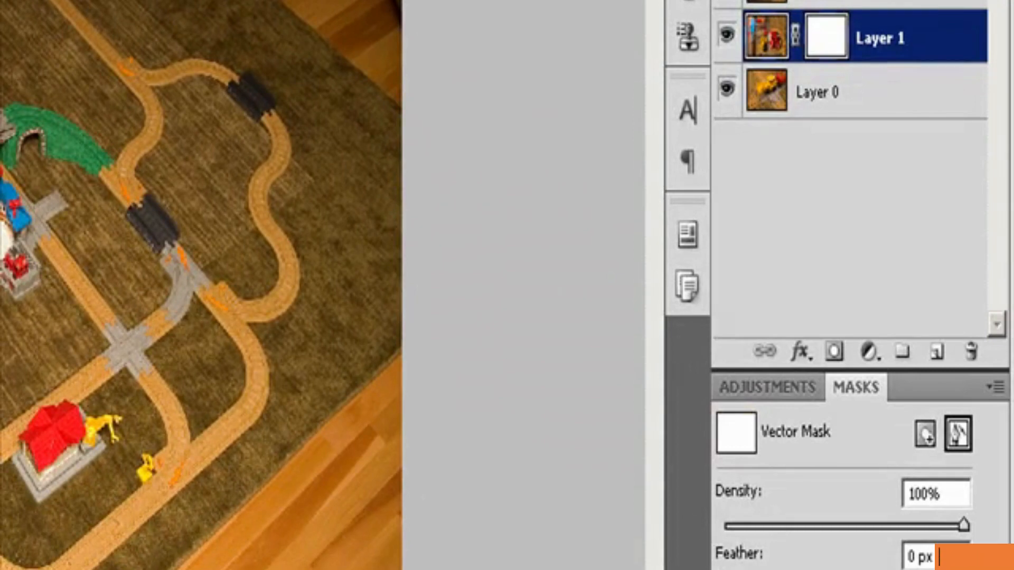
{"action": "key", "text": "ctrl+z"}
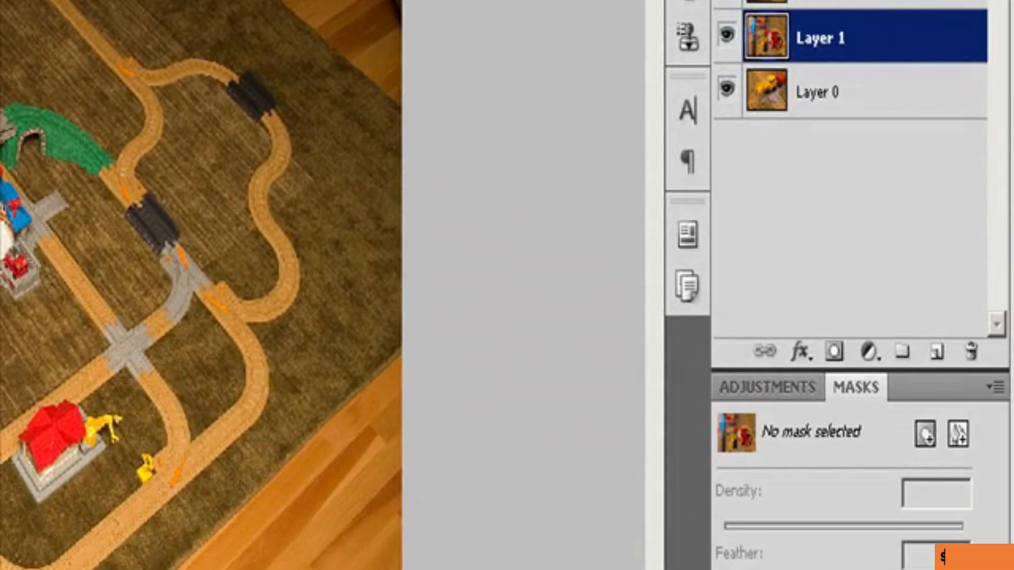
Step: Add a Hide All vector mask to Layer 1
{"action": "left_click", "coordinate": [959, 436]}
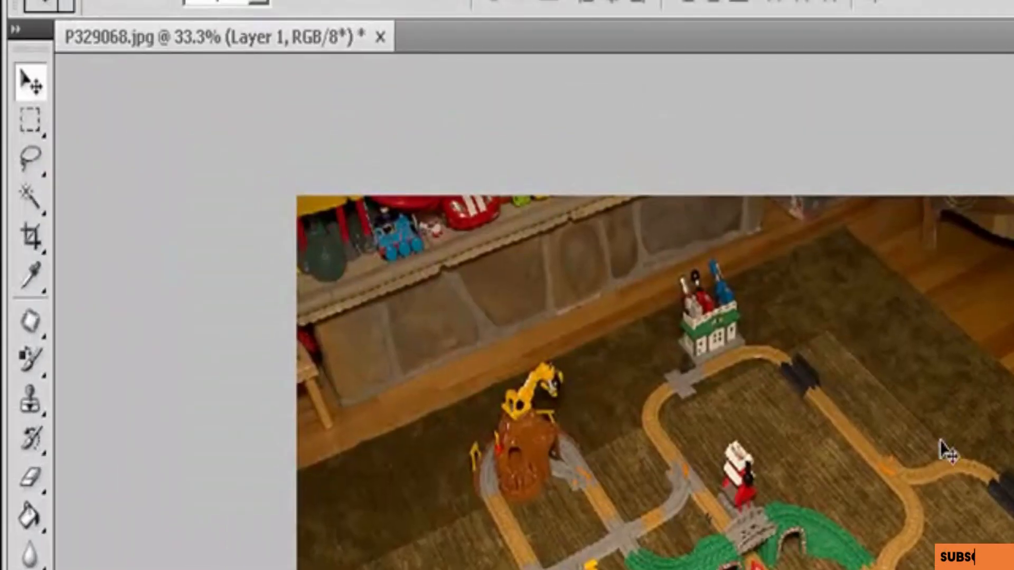
{"action": "left_click", "coordinate": [270, 1]}
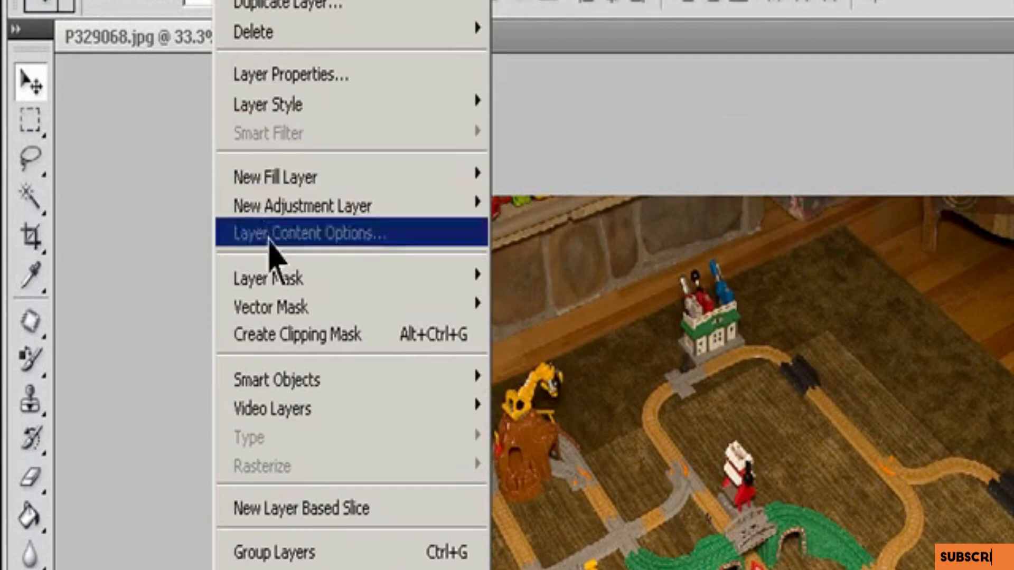
{"action": "mouse_move", "coordinate": [380, 307]}
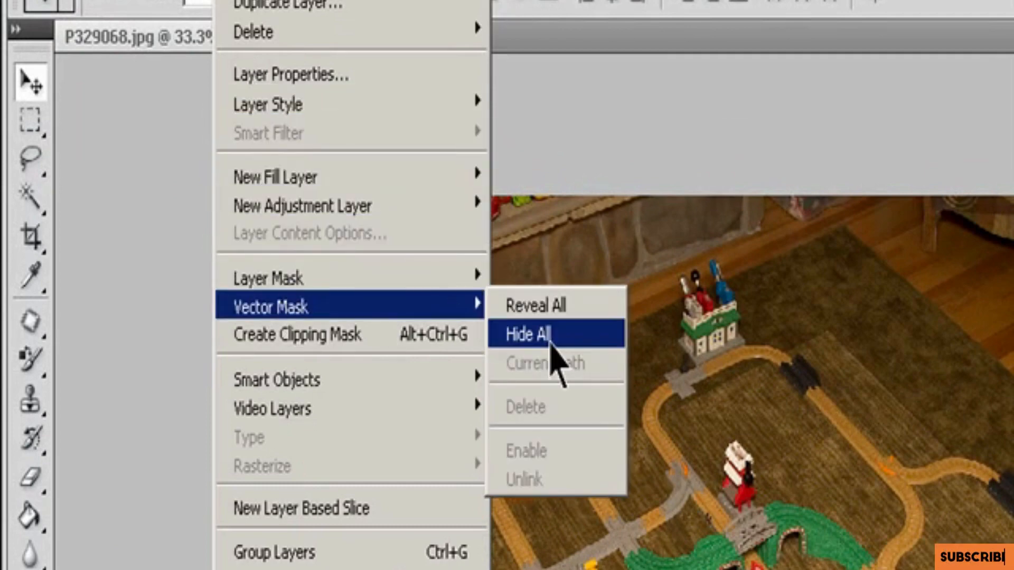
{"action": "left_click", "coordinate": [552, 338]}
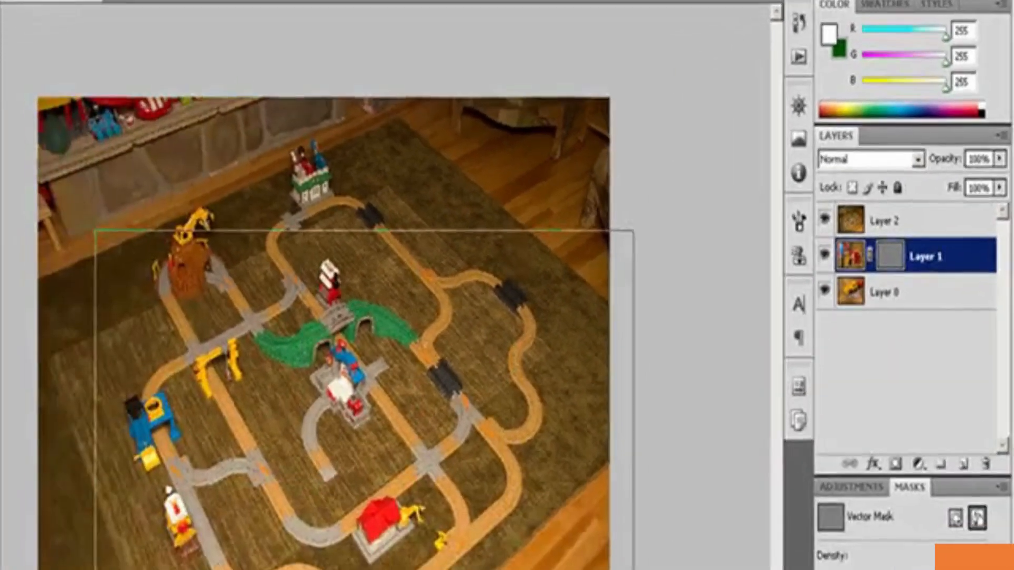
Step: Draw a large rectangle in Layer 1's vector mask over the middle of the image, and switch the layer's visibility off and on
{"action": "left_click_drag", "start_coordinate": [634, 569], "coordinate": [582, 569]}
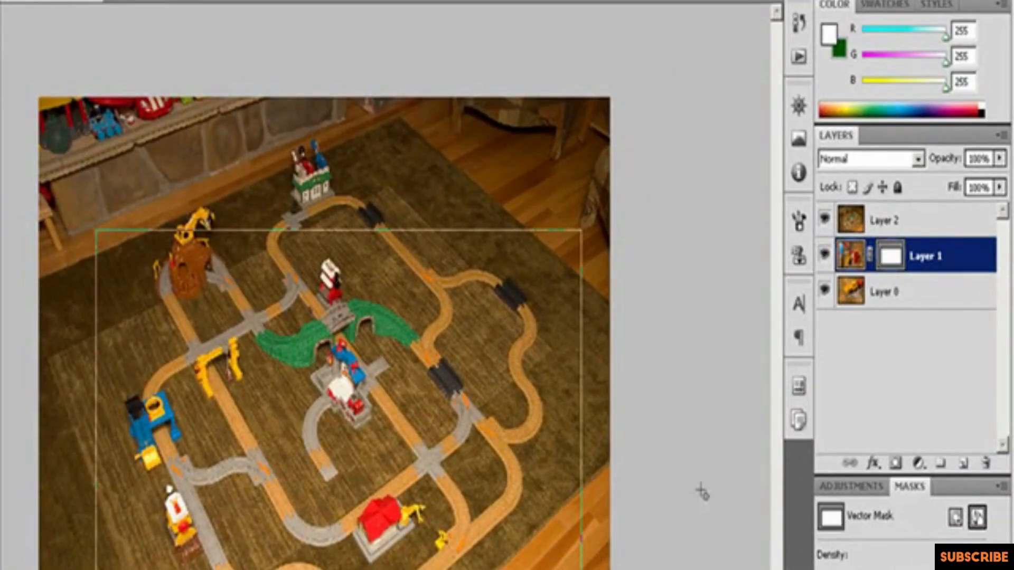
{"action": "left_click", "coordinate": [825, 259]}
{"action": "left_click", "coordinate": [825, 259]}
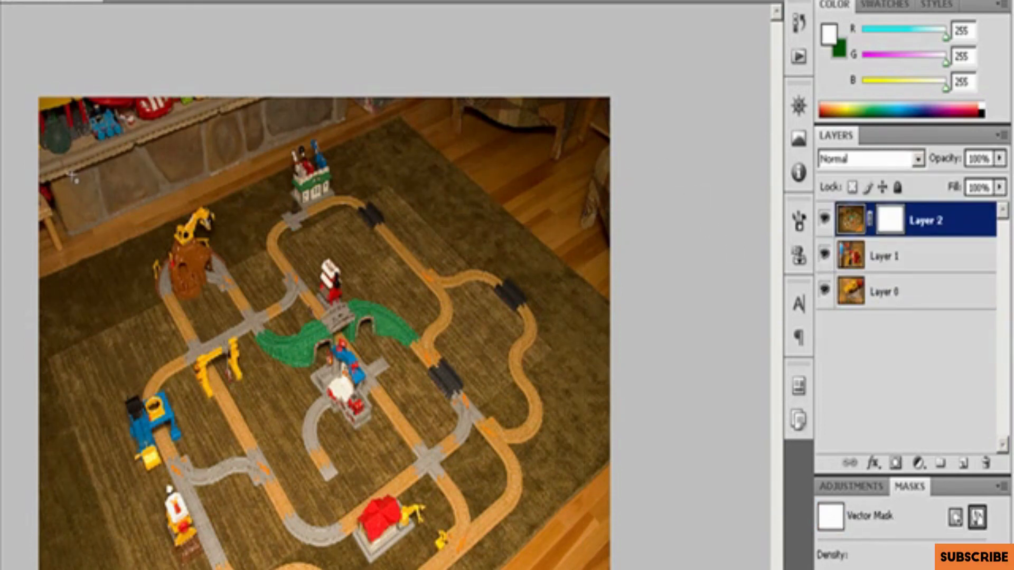
Step: Draw a rectangle in Layer 2's vector mask, slightly inset from the image edges
{"action": "left_click_drag", "start_coordinate": [75, 183], "coordinate": [596, 569]}
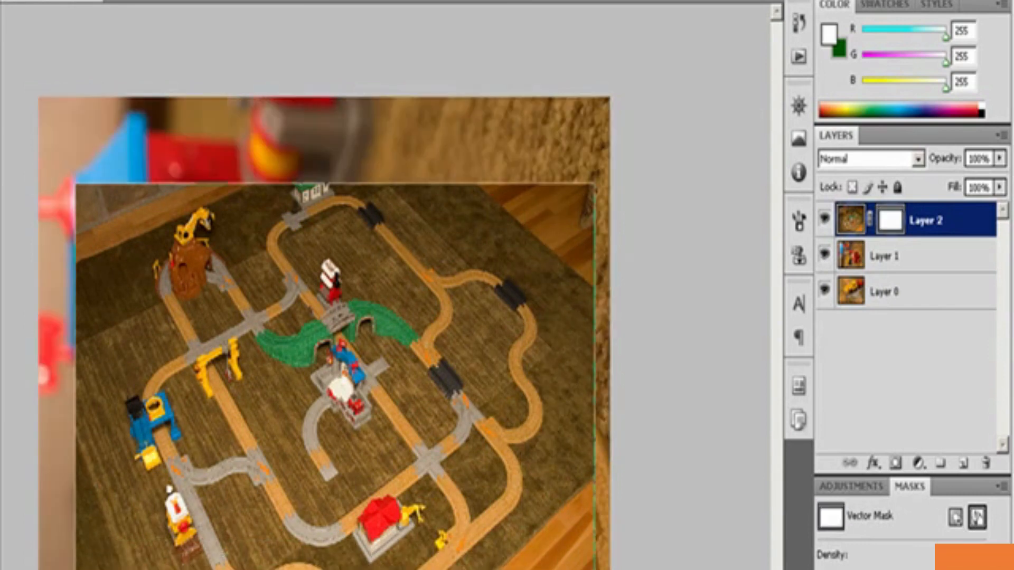
{"action": "left_click", "coordinate": [974, 517]}
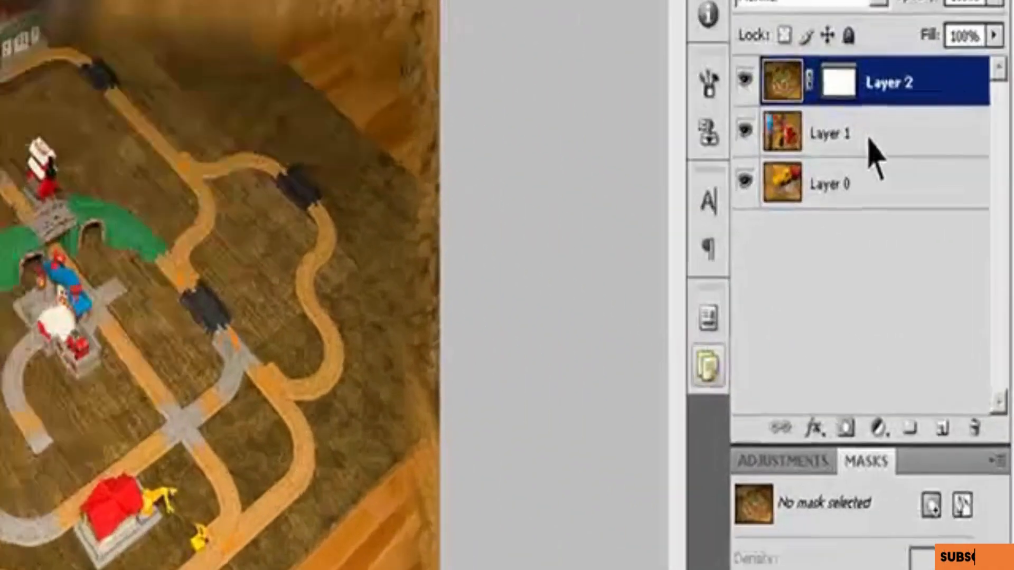
Step: Select Layer 2's vector mask and reduce its feather to 8 px
{"action": "left_click", "coordinate": [816, 117]}
{"action": "left_click", "coordinate": [878, 97]}
{"action": "left_click", "coordinate": [834, 84]}
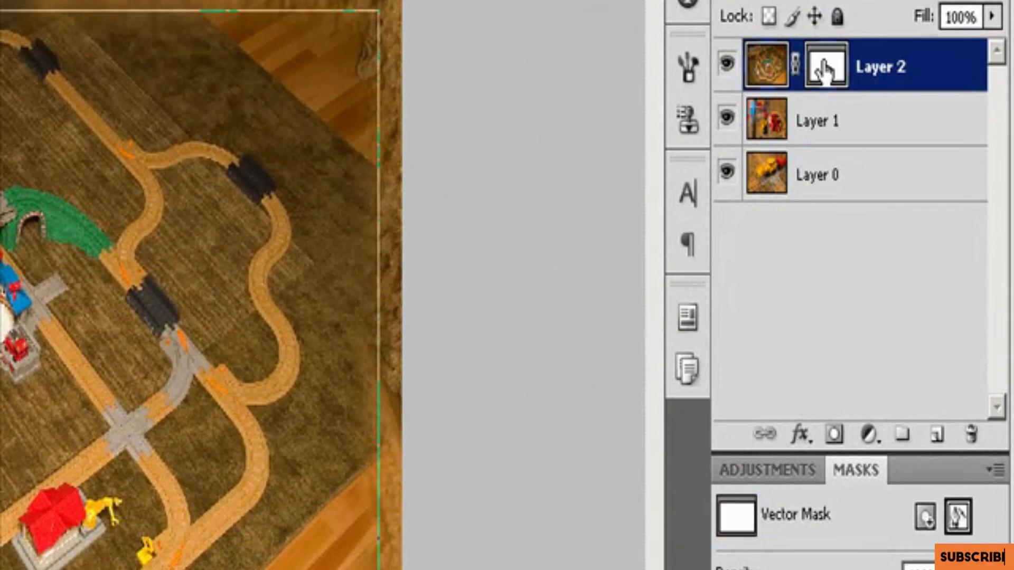
{"action": "left_click", "coordinate": [958, 516]}
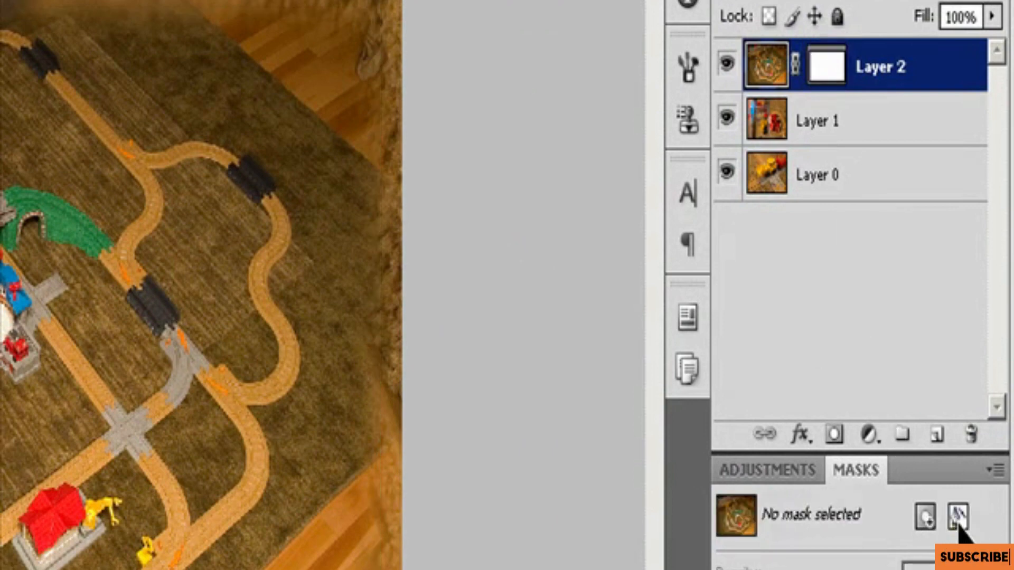
{"action": "left_click", "coordinate": [957, 520]}
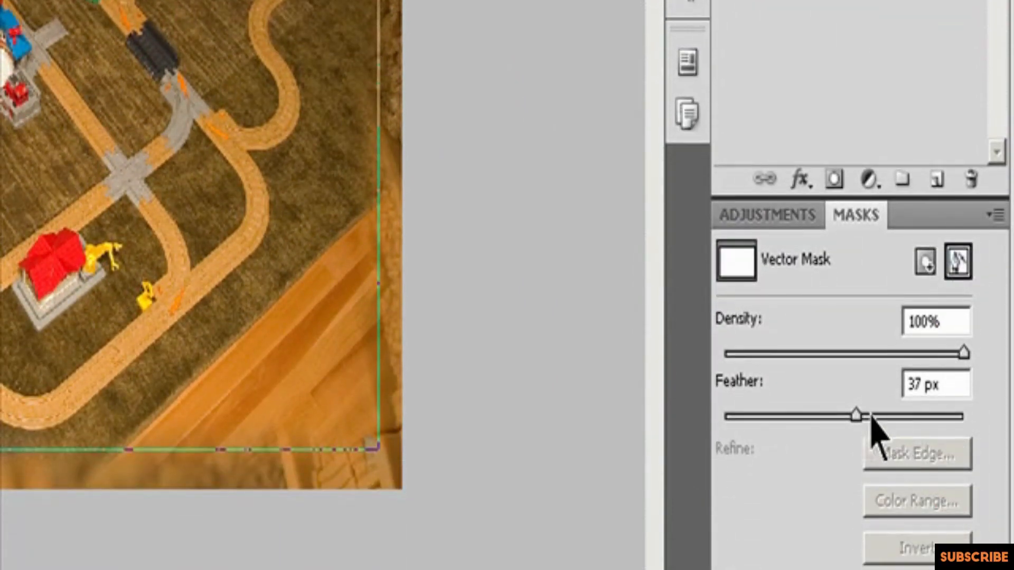
{"action": "left_click_drag", "start_coordinate": [855, 416], "coordinate": [759, 418]}
{"action": "left_click", "coordinate": [904, 385]}
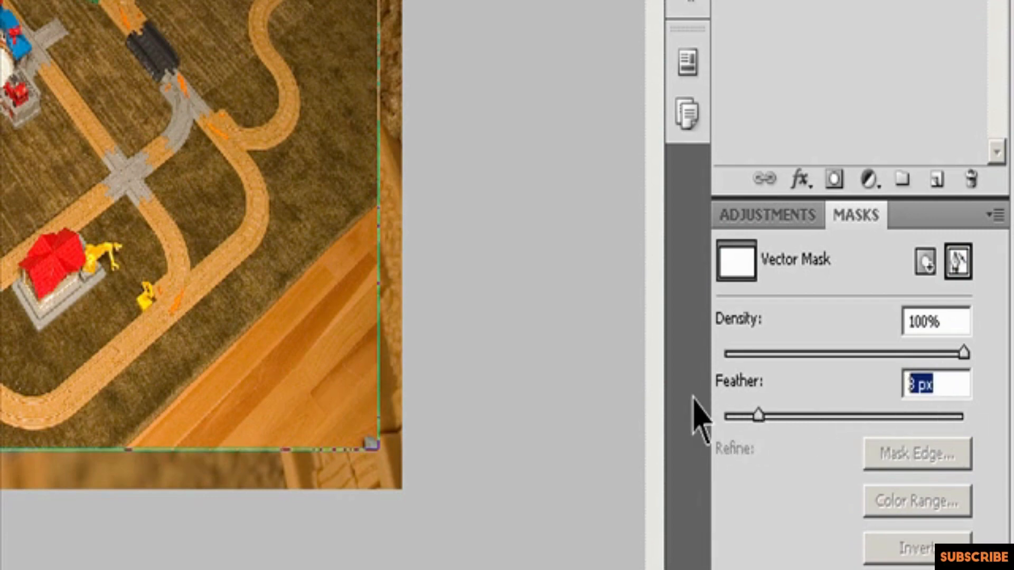
Step: Adjust Layer 2's vector mask to a density of 86% and a feather of 52 px
{"action": "type", "text": "10"}
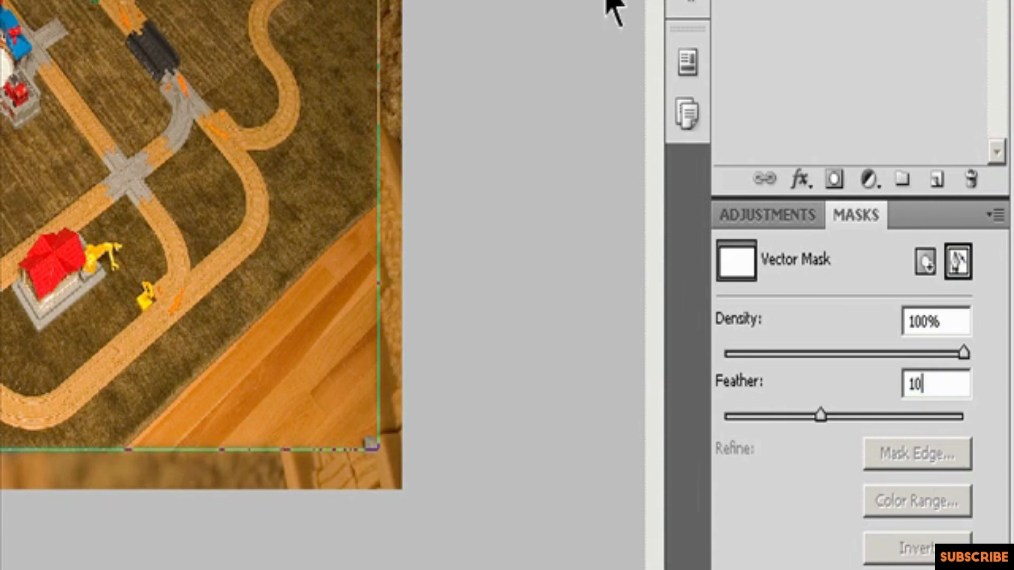
{"action": "left_click_drag", "start_coordinate": [963, 352], "coordinate": [907, 355]}
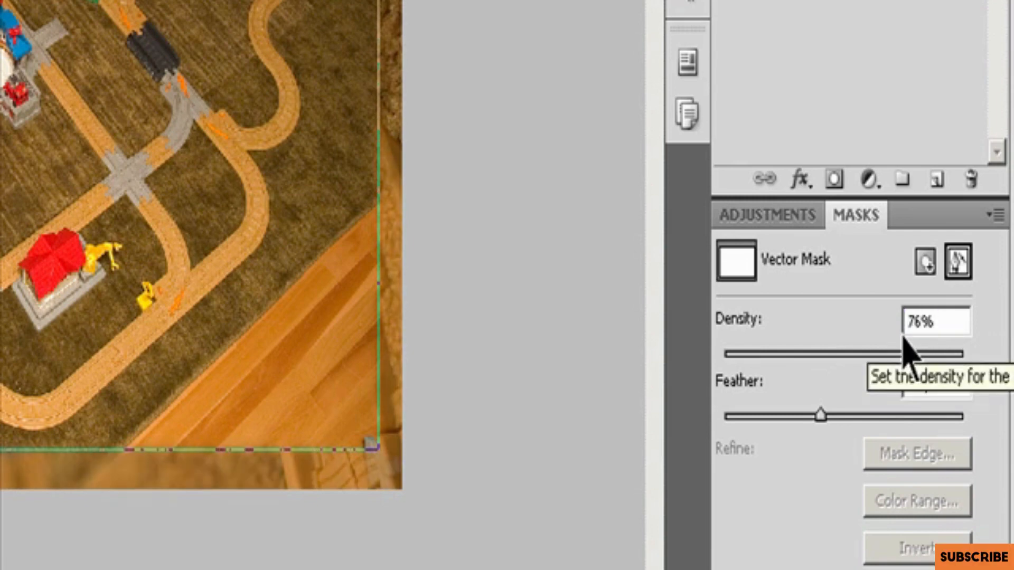
{"action": "left_click", "coordinate": [834, 569]}
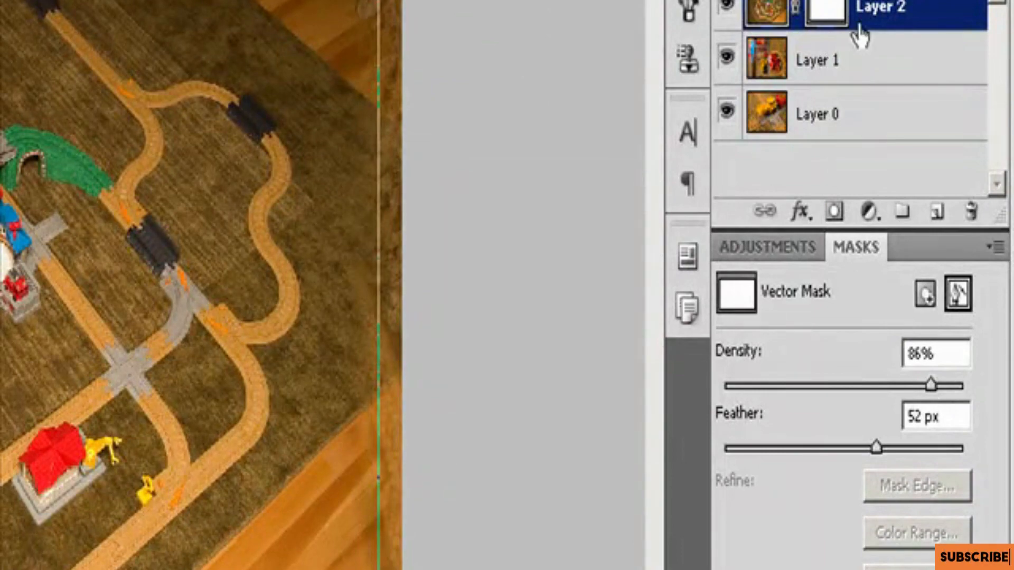
Step: Switch the selection to Layer 1 and return to Layer 2's vector mask
{"action": "left_click", "coordinate": [843, 78]}
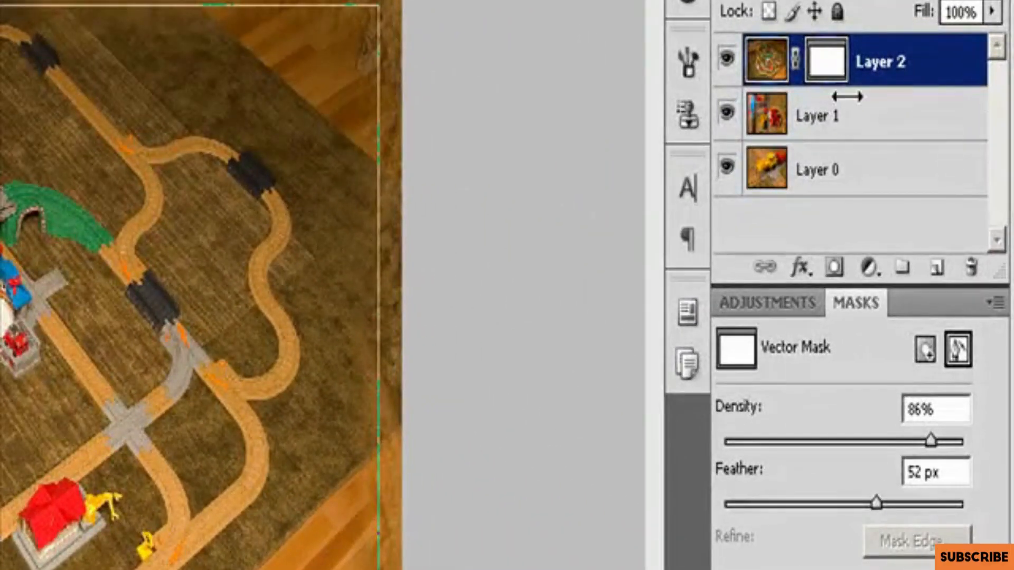
{"action": "left_click", "coordinate": [836, 115]}
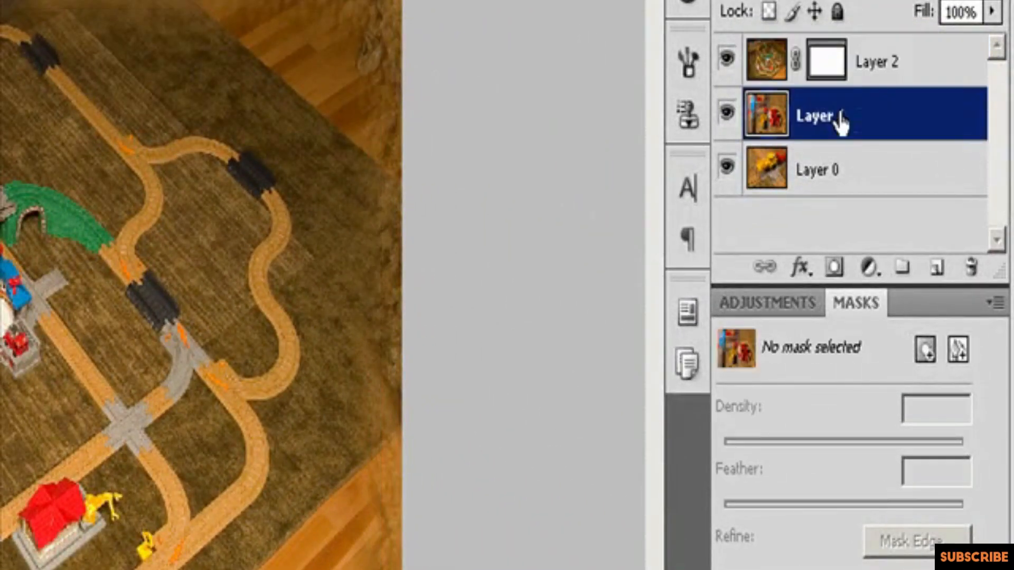
{"action": "left_click", "coordinate": [858, 78]}
{"action": "left_click", "coordinate": [824, 74]}
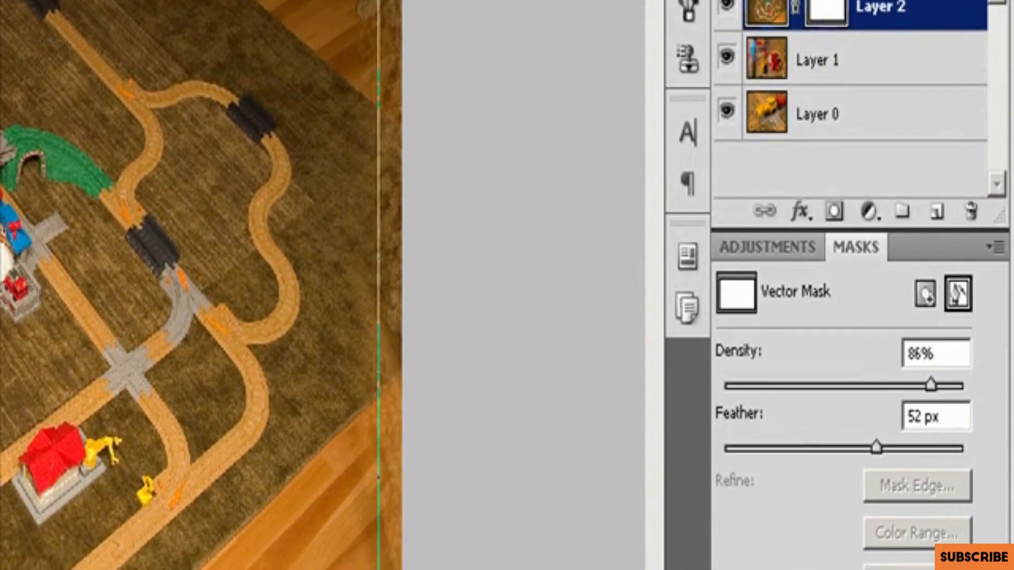
{"action": "left_click", "coordinate": [938, 569]}
{"action": "left_click", "coordinate": [938, 569]}
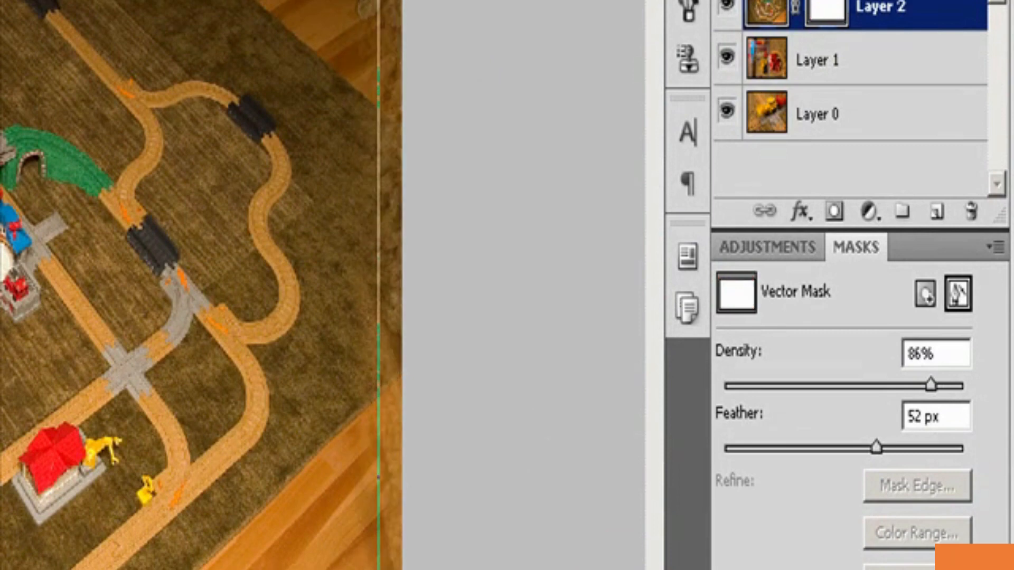
Step: Disable and re-enable Layer 2's vector mask twice to compare the image with and without it
{"action": "left_click", "coordinate": [832, 21], "text": "shift"}
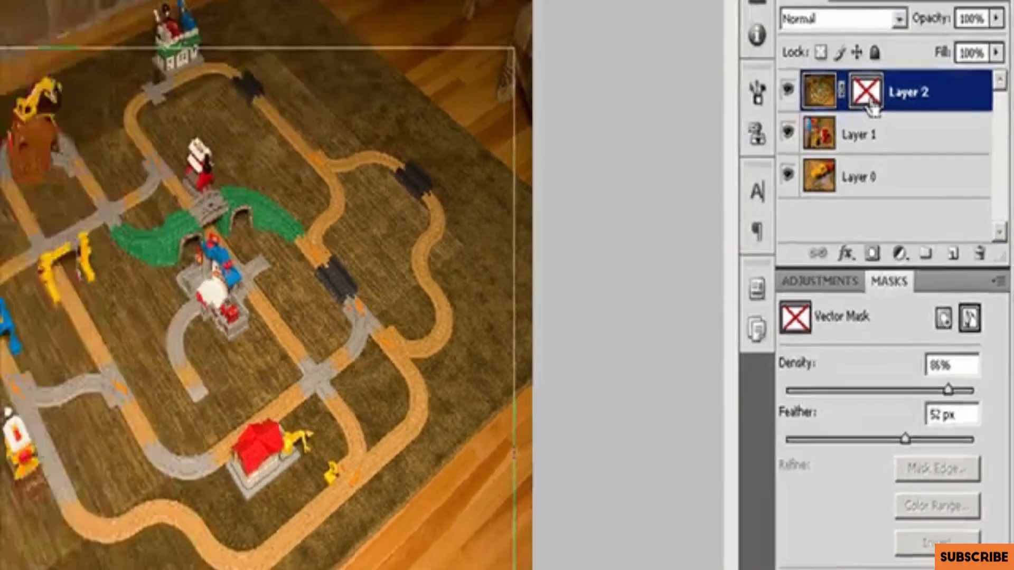
{"action": "left_click", "coordinate": [832, 21], "text": "shift"}
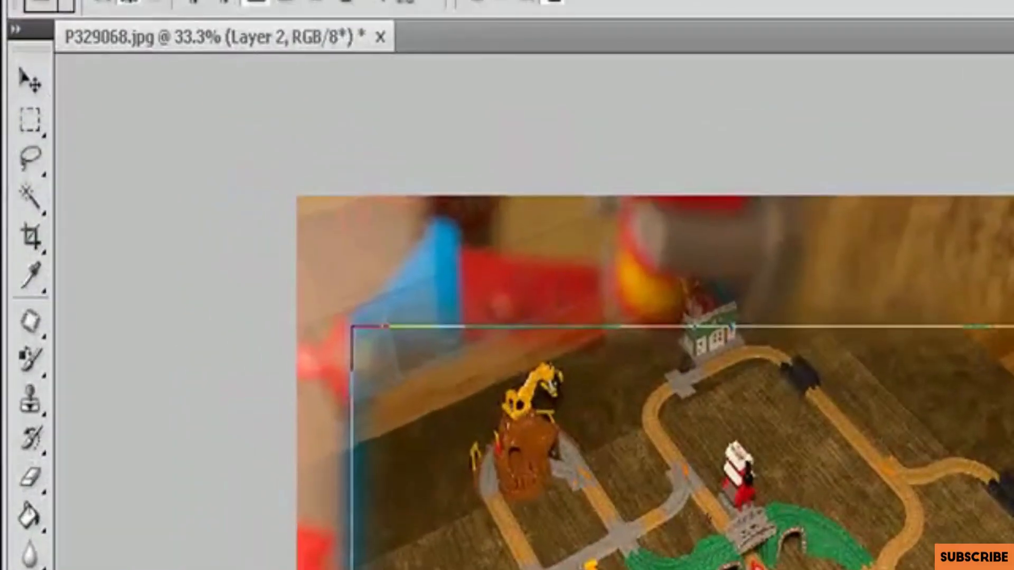
{"action": "left_click", "coordinate": [230, 1]}
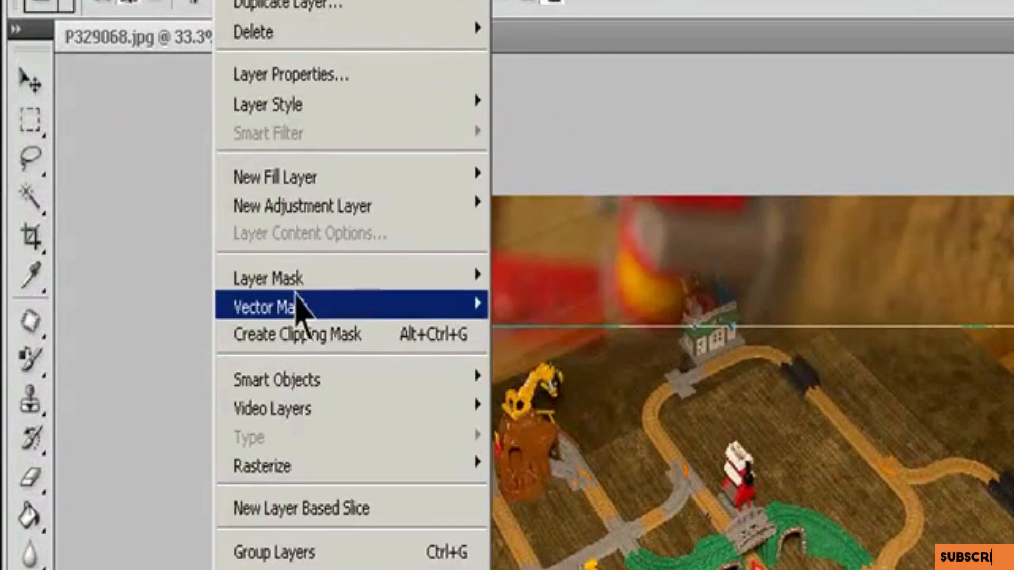
{"action": "mouse_move", "coordinate": [294, 305]}
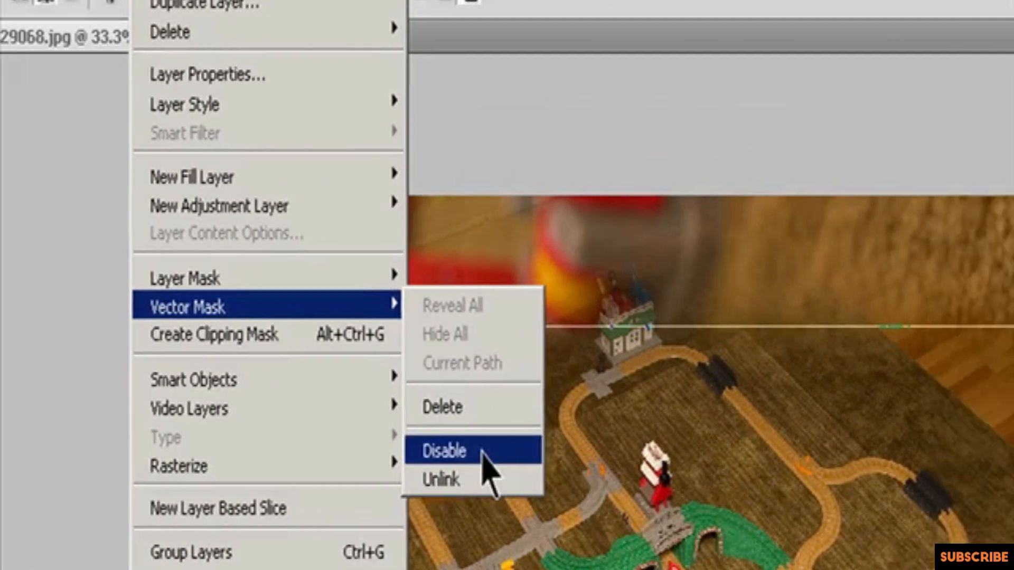
{"action": "left_click", "coordinate": [559, 454]}
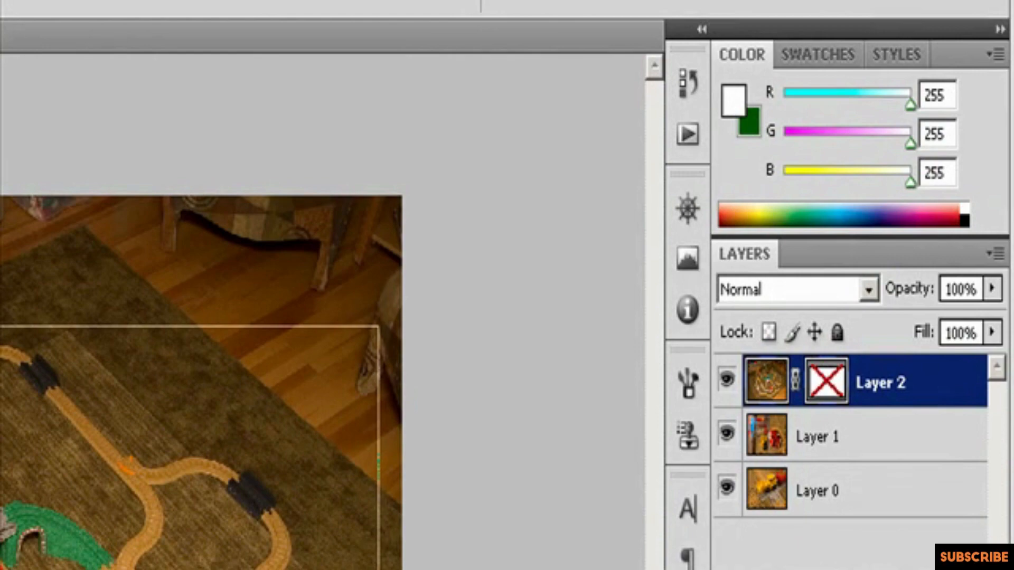
{"action": "left_click", "coordinate": [827, 381], "text": "shift"}
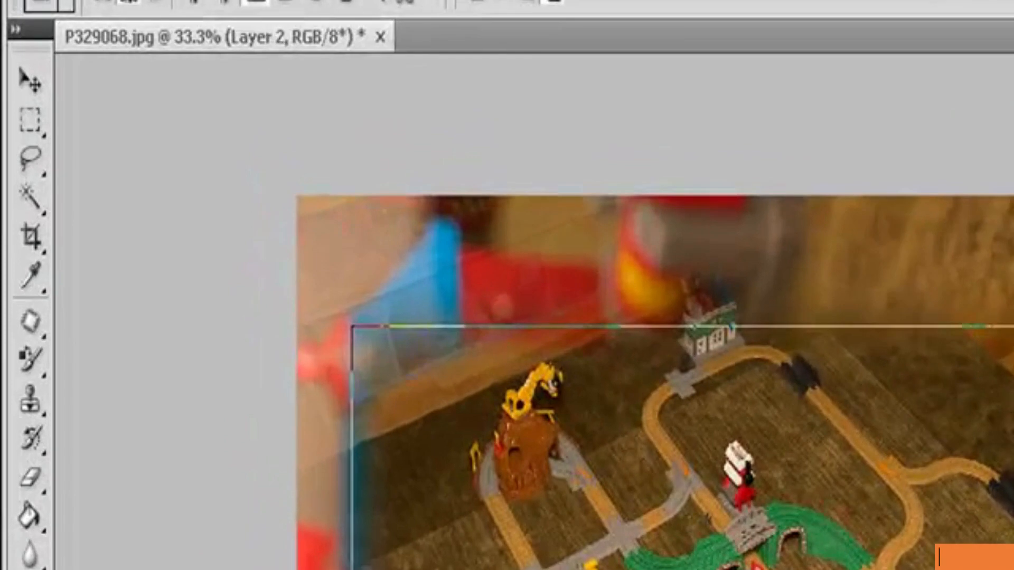
Step: Rasterize Layer 2's vector mask, and step back until the layer has no mask
{"action": "left_click", "coordinate": [243, 1]}
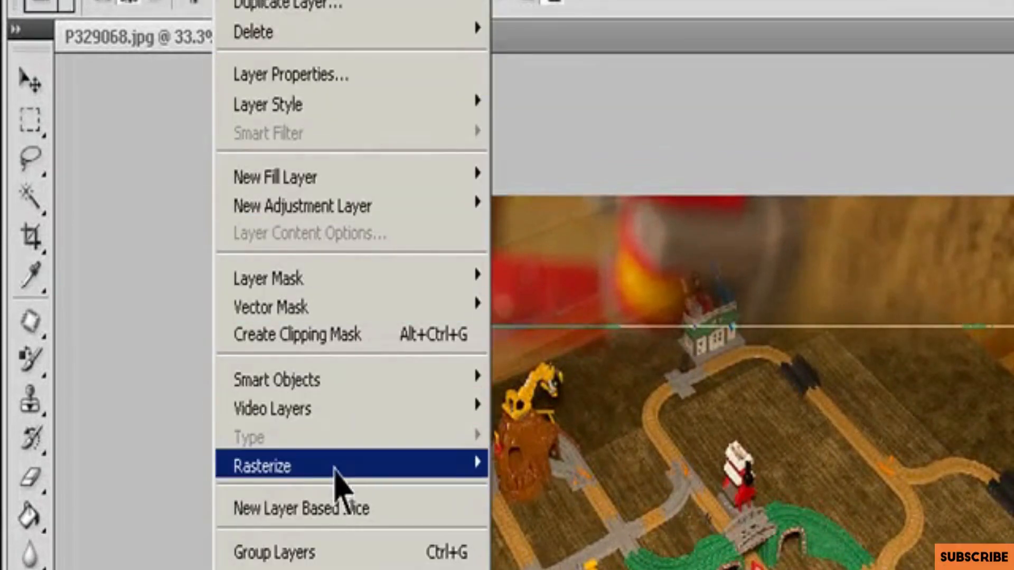
{"action": "mouse_move", "coordinate": [335, 477]}
{"action": "left_click", "coordinate": [575, 550]}
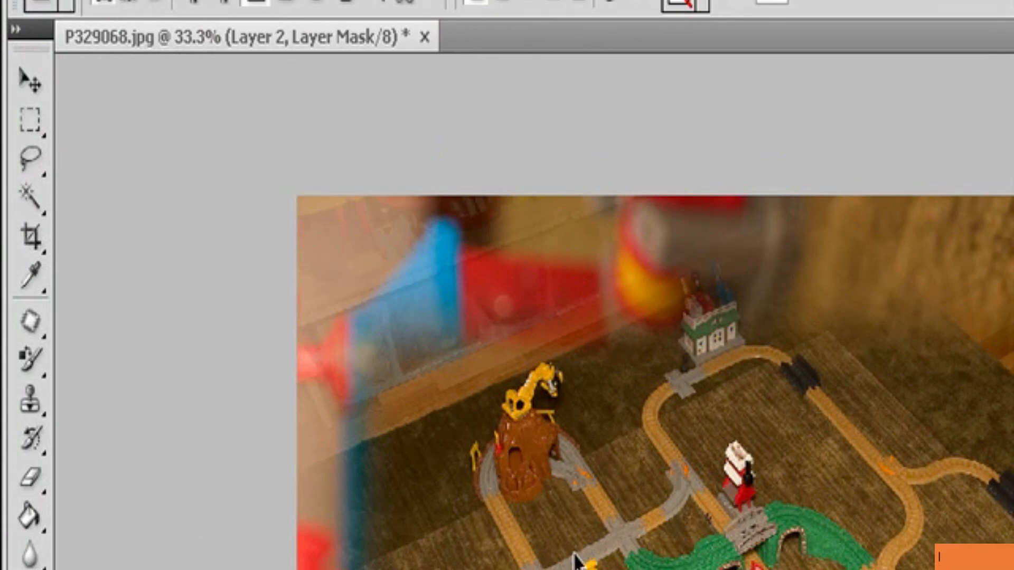
{"action": "key", "text": "ctrl+z"}
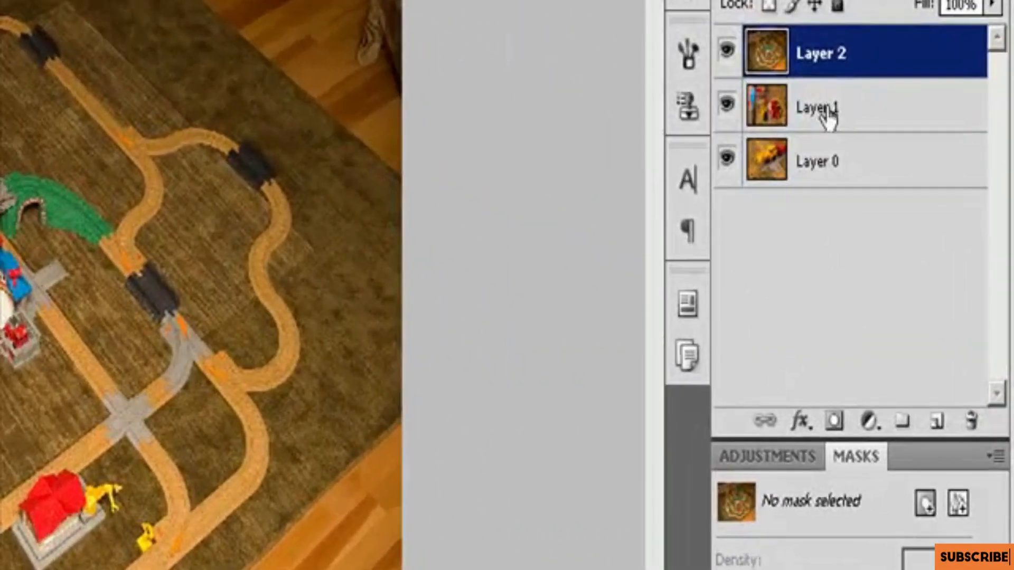
Step: Try adding a white Reveal All pixel mask to Layer 2, and undo each attempt
{"action": "left_click", "coordinate": [899, 200]}
{"action": "left_click", "coordinate": [900, 170]}
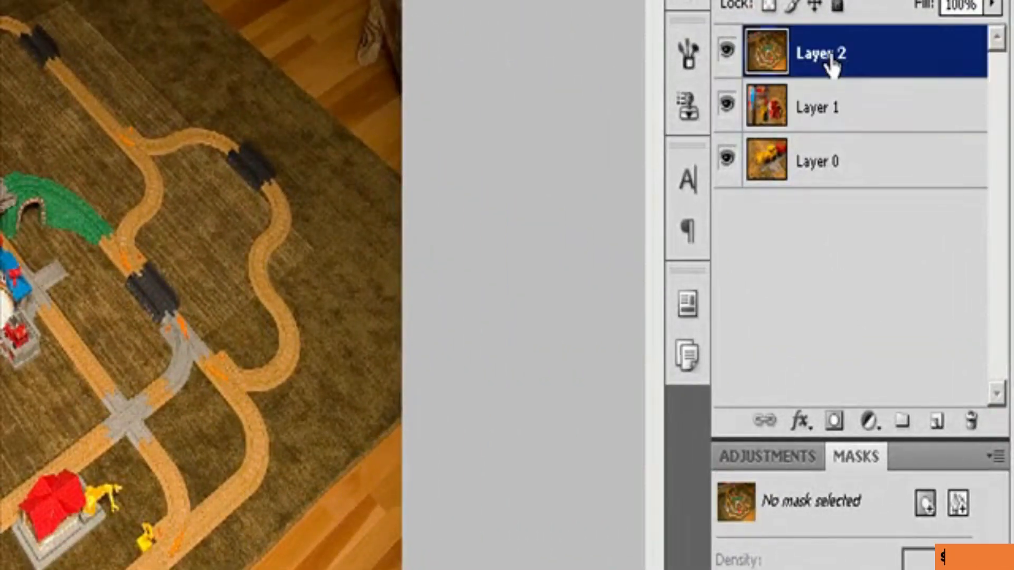
{"action": "left_click", "coordinate": [925, 505]}
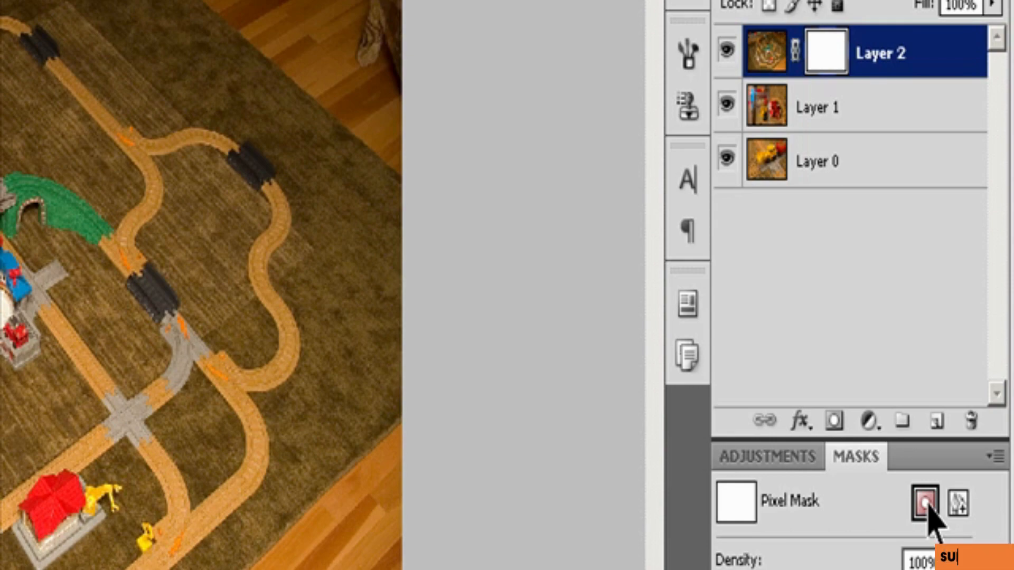
{"action": "key", "text": "ctrl+z"}
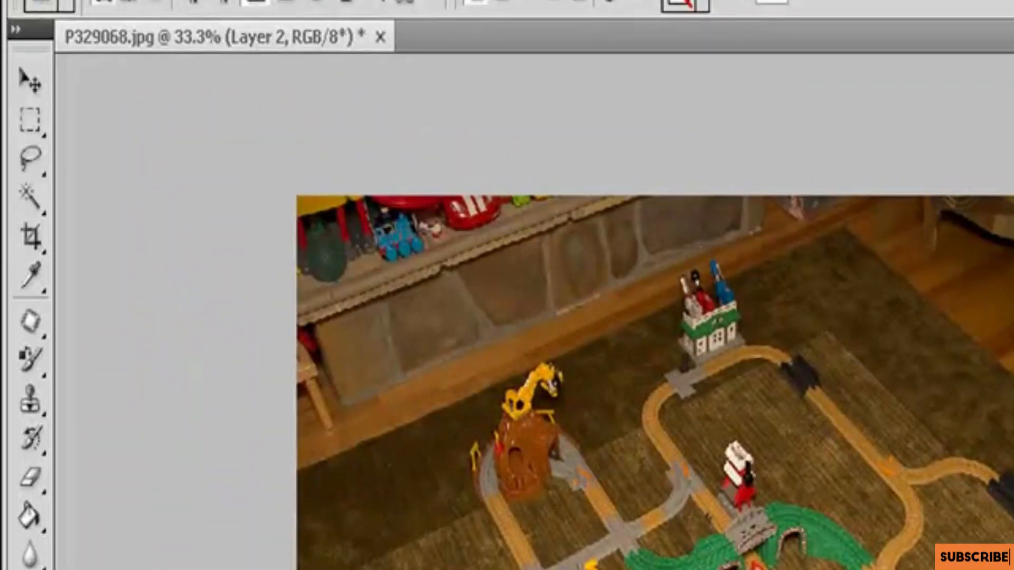
{"action": "key", "text": "alt+l"}
{"action": "mouse_move", "coordinate": [313, 278]}
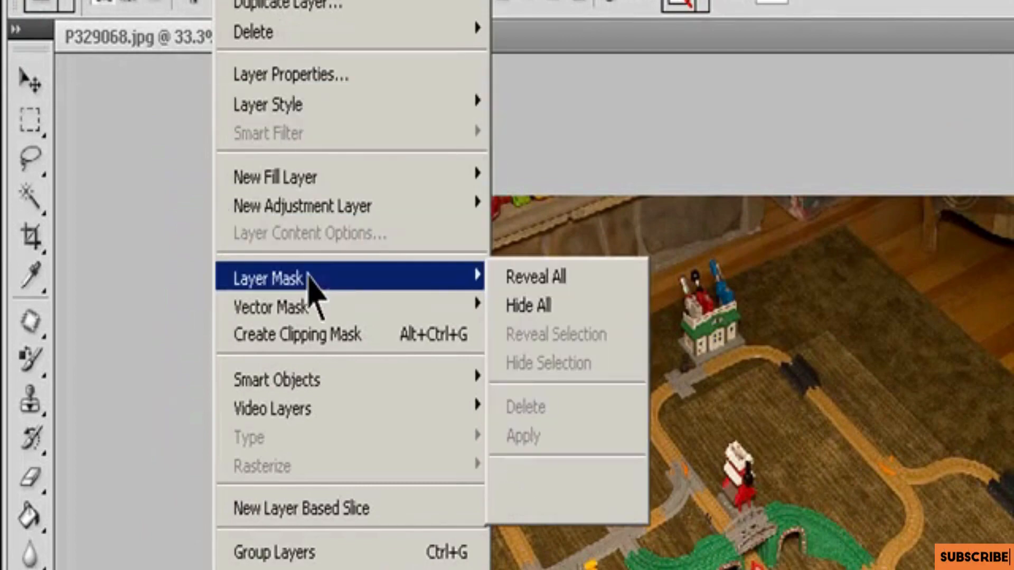
{"action": "left_click", "coordinate": [494, 284]}
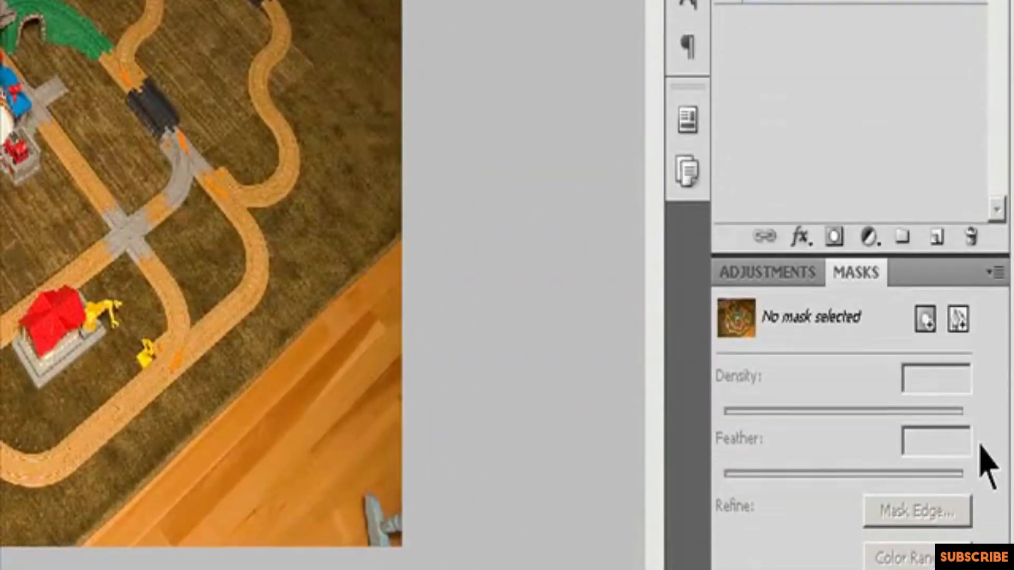
{"action": "left_click", "coordinate": [926, 320]}
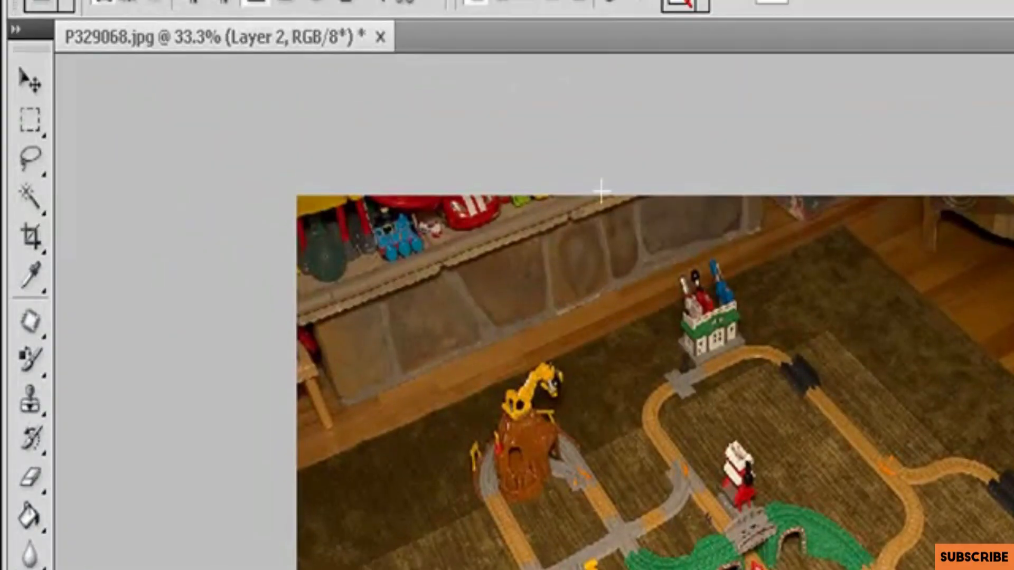
Step: Add a Hide All layer mask to Layer 2 and undo it
{"action": "left_click", "coordinate": [235, 0]}
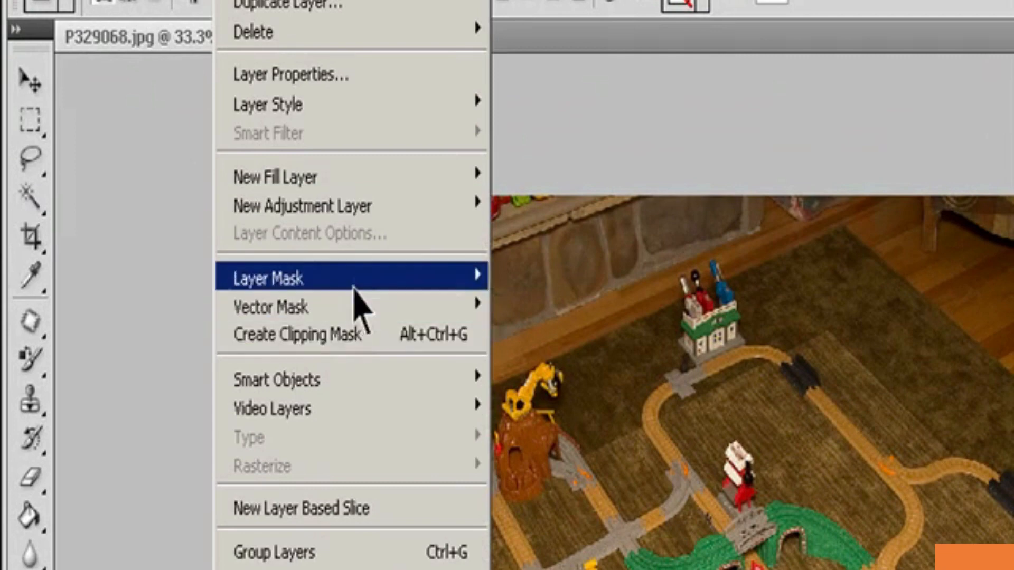
{"action": "mouse_move", "coordinate": [380, 285]}
{"action": "left_click", "coordinate": [549, 306]}
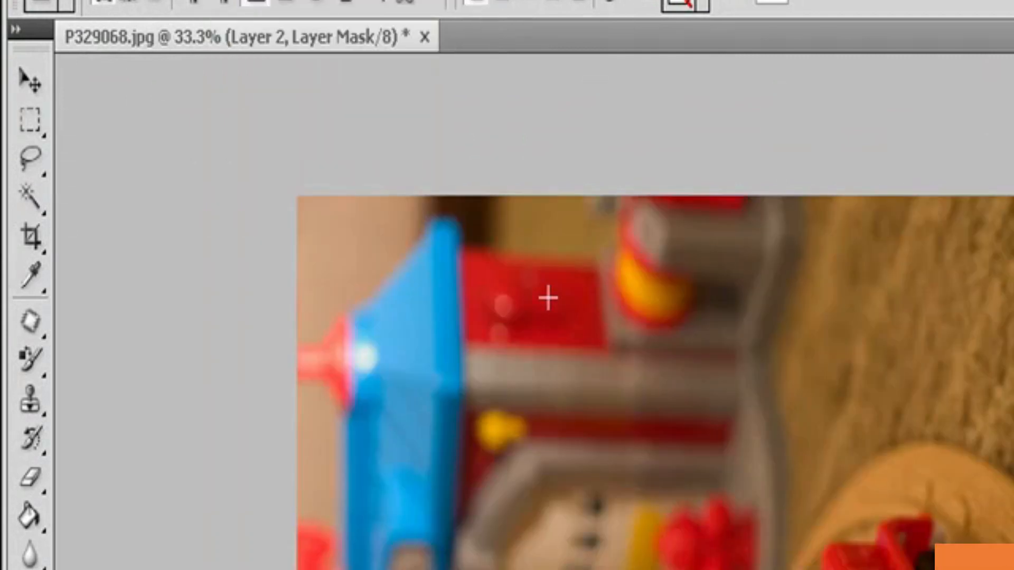
{"action": "key", "text": "ctrl+z"}
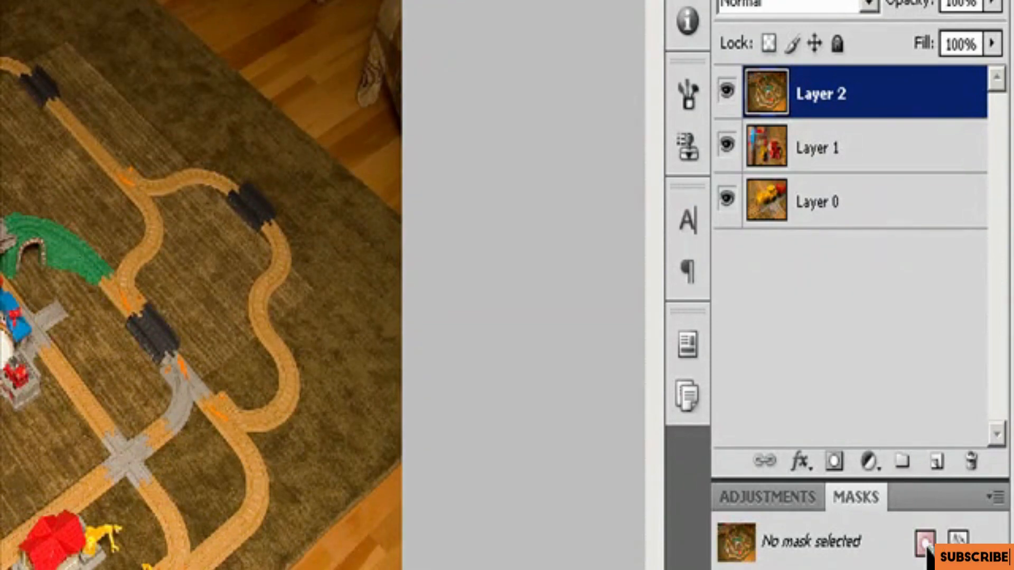
Step: Add a black pixel mask to Layer 2 that hides the entire layer
{"action": "left_click", "coordinate": [925, 544]}
{"action": "key", "text": "ctrl+z"}
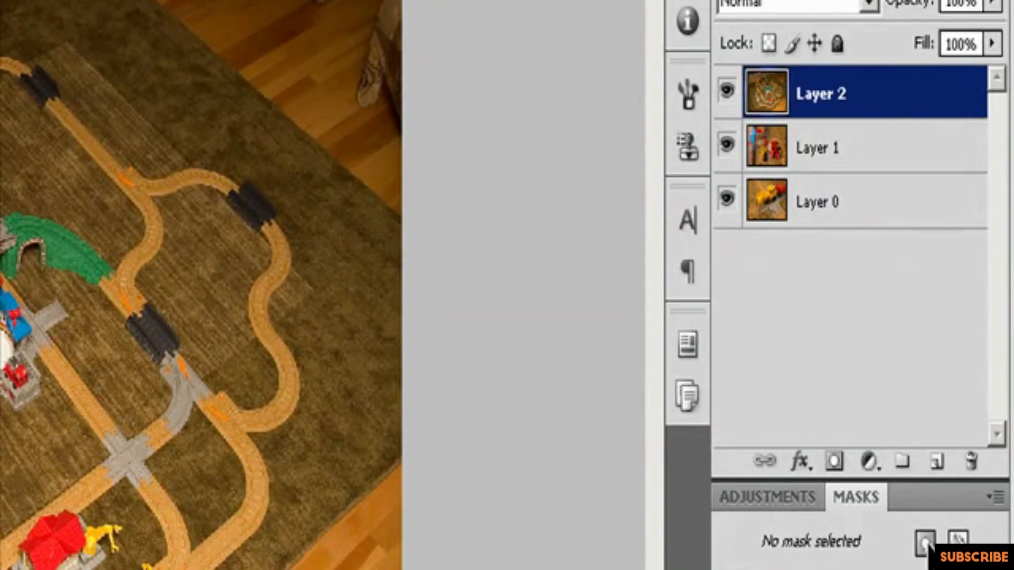
{"action": "left_click", "coordinate": [925, 544], "text": "alt"}
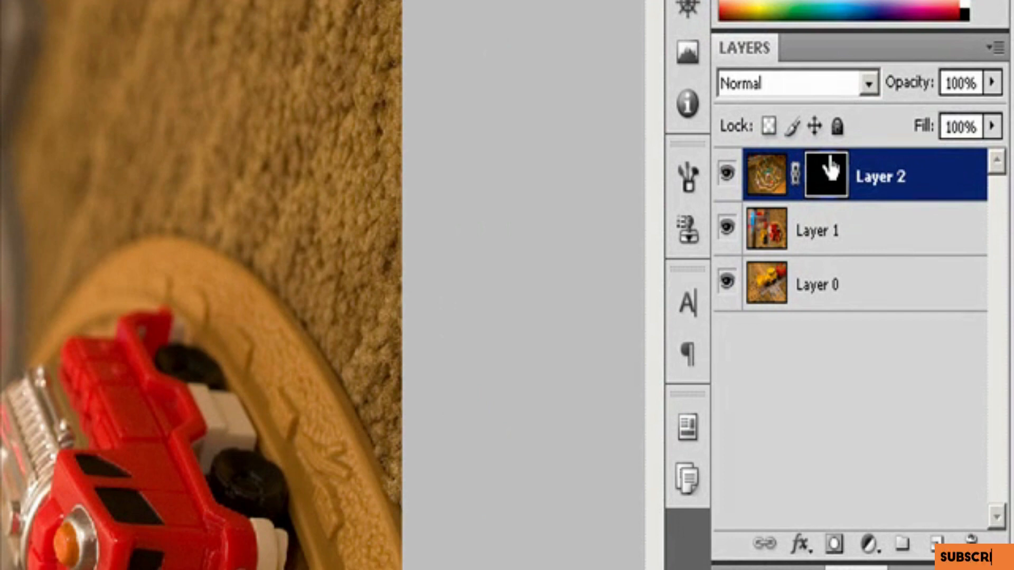
Step: Move Layer 2's black mask to Layer 1, undo the move, and copy the mask onto Layer 1 instead
{"action": "left_click_drag", "start_coordinate": [830, 168], "coordinate": [843, 253]}
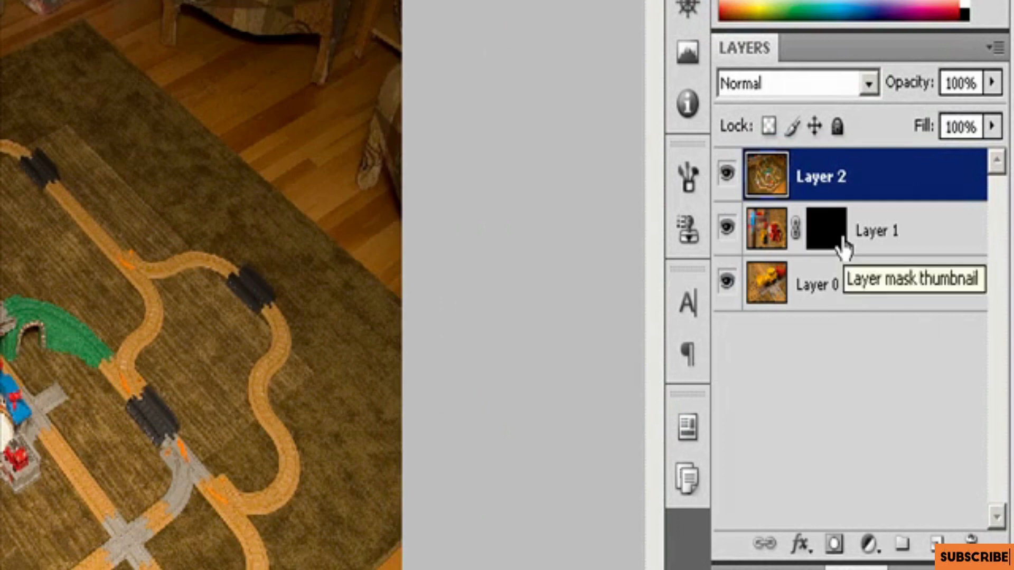
{"action": "key", "text": "ctrl+z"}
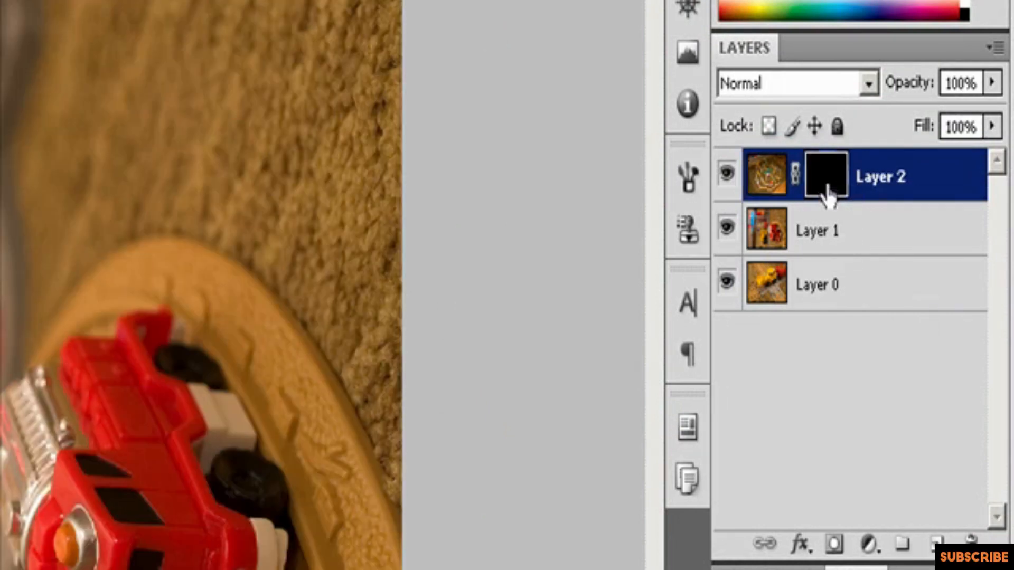
{"action": "left_click_drag", "start_coordinate": [827, 187], "coordinate": [840, 231]}
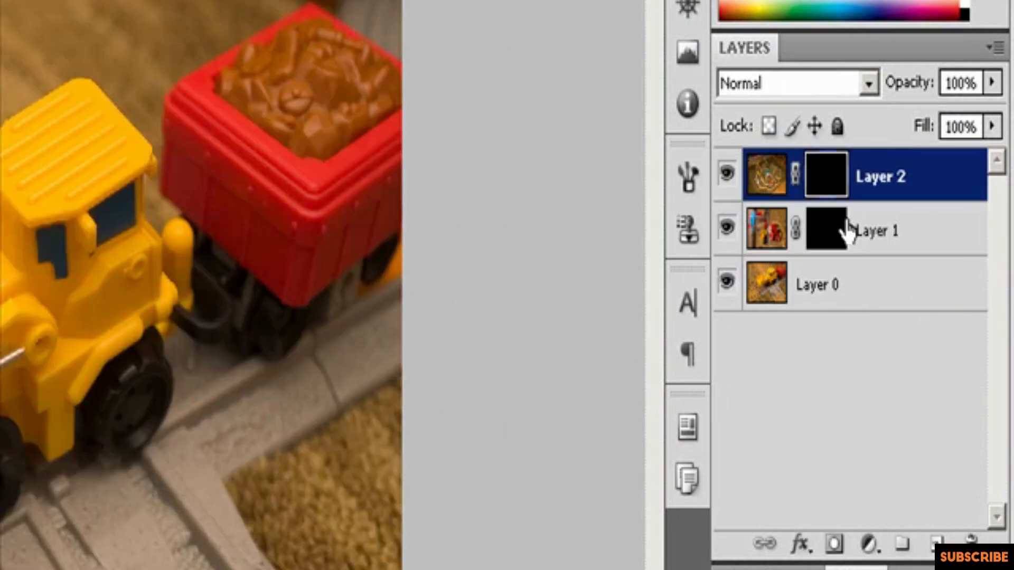